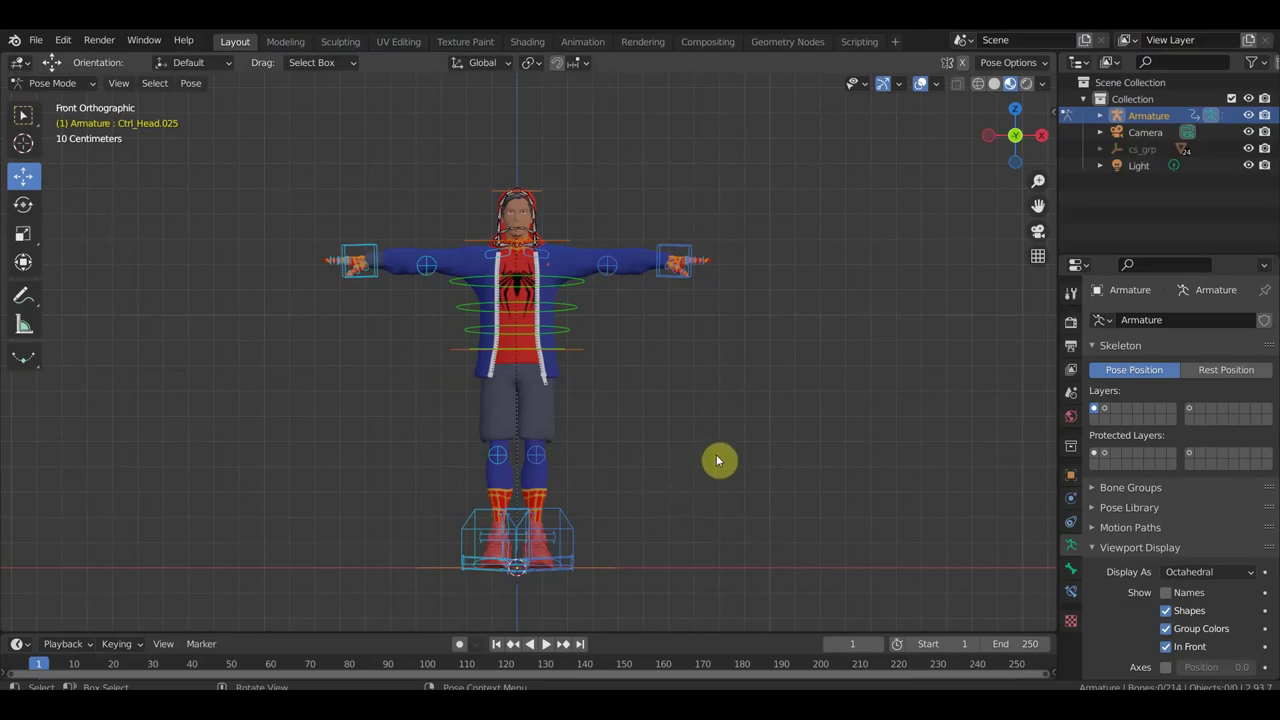
# - Zoom in and orbit from the front orthographic view to a close side view of the hood bones
pyautogui.scroll(2, 767, 444)
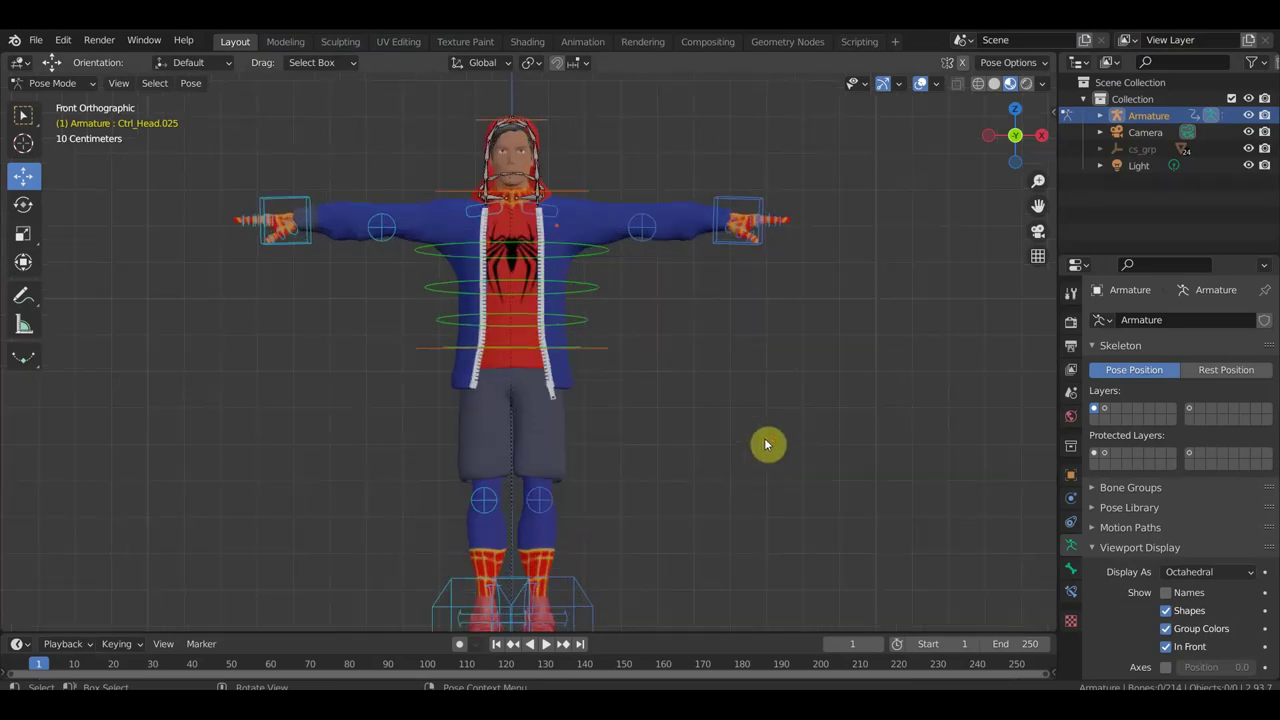
pyautogui.moveTo(800, 423)
pyautogui.mouseDown(button='middle')
pyautogui.moveTo(679, 507)
pyautogui.moveTo(651, 477)
pyautogui.mouseUp(button='middle')
pyautogui.scroll(3, 729, 403)
pyautogui.moveTo(729, 403); pyautogui.dragTo(674, 586, button='middle')
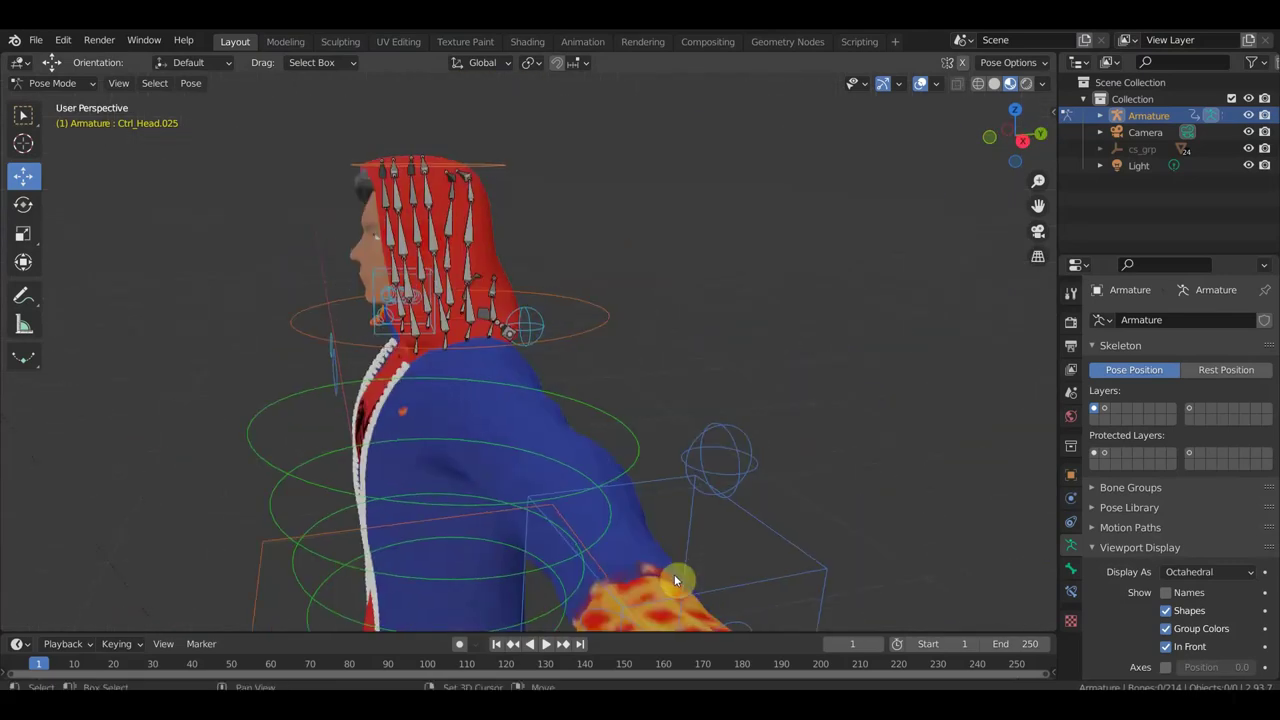
pyautogui.scroll(2, 412, 303)
pyautogui.moveTo(412, 303)
pyautogui.mouseDown(button='middle')
pyautogui.moveTo(486, 288)
pyautogui.moveTo(415, 276)
pyautogui.moveTo(477, 277)
pyautogui.moveTo(429, 271)
pyautogui.moveTo(477, 286)
pyautogui.moveTo(564, 270)
pyautogui.mouseUp(button='middle')
pyautogui.scroll(2, 555, 270)
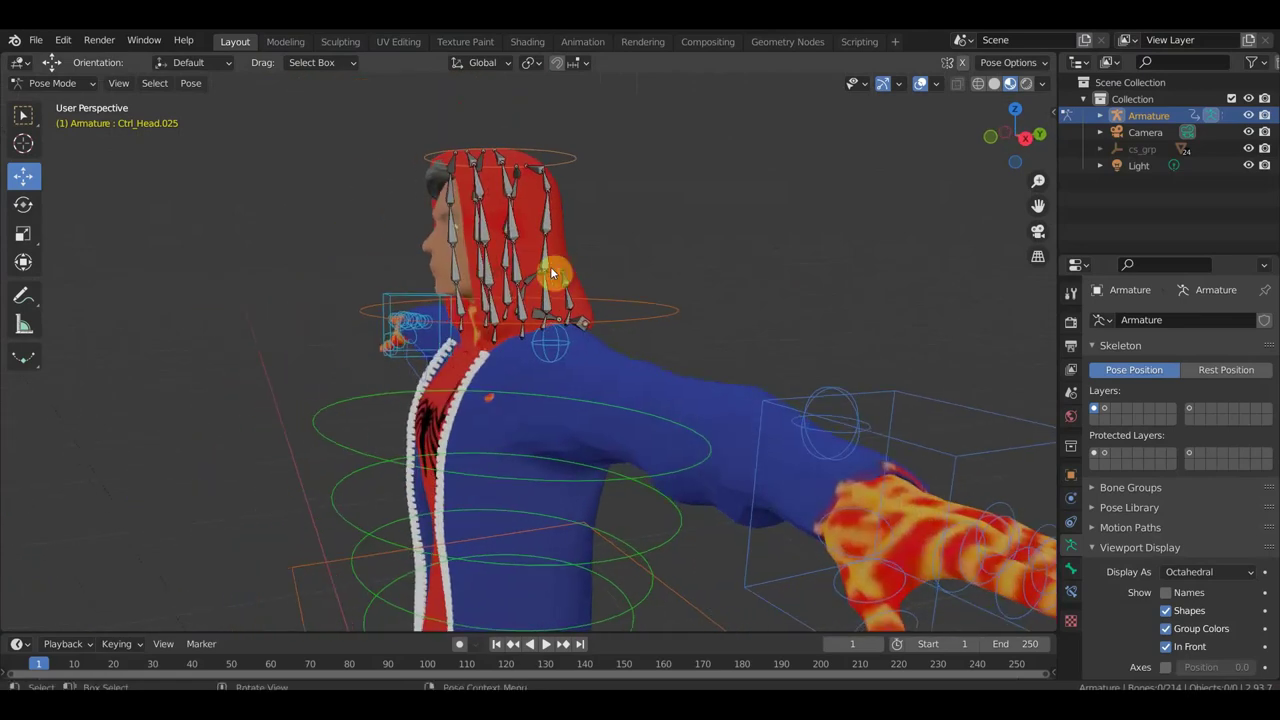
pyautogui.scroll(2, 552, 271)
pyautogui.moveTo(551, 271)
pyautogui.mouseDown(button='middle')
pyautogui.moveTo(520, 323)
pyautogui.moveTo(543, 297)
pyautogui.moveTo(329, 320)
pyautogui.moveTo(342, 293)
pyautogui.mouseUp(button='middle')
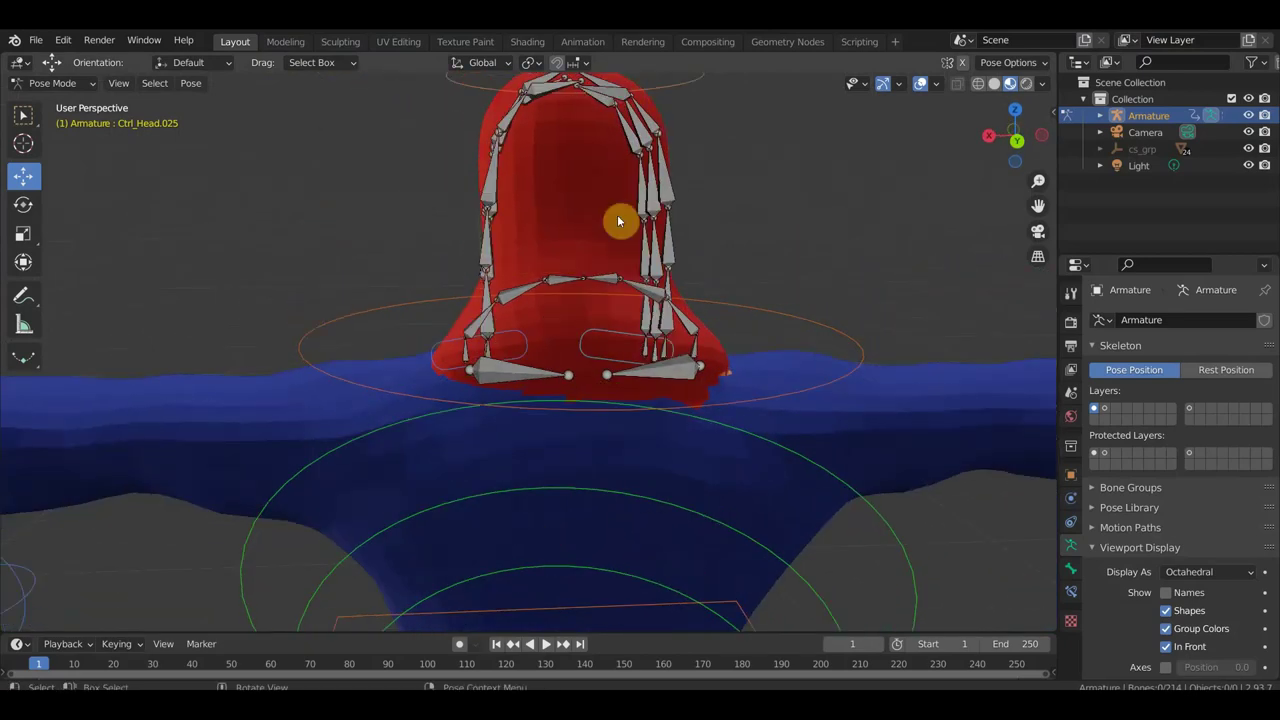
# - Select hood bones Ctrl_Head.001, .007 and .023, then mirror the selection to Ctrl_Head.046
pyautogui.moveTo(590, 248); pyautogui.dragTo(791, 234, button='middle')
pyautogui.moveTo(547, 330)
pyautogui.mouseDown(button='middle')
pyautogui.moveTo(517, 346)
pyautogui.moveTo(631, 340)
pyautogui.moveTo(609, 337)
pyautogui.moveTo(602, 311)
pyautogui.moveTo(484, 360)
pyautogui.mouseUp(button='middle')
pyautogui.click(467, 327)
pyautogui.click(612, 301)
pyautogui.moveTo(613, 300); pyautogui.dragTo(524, 316, button='middle')
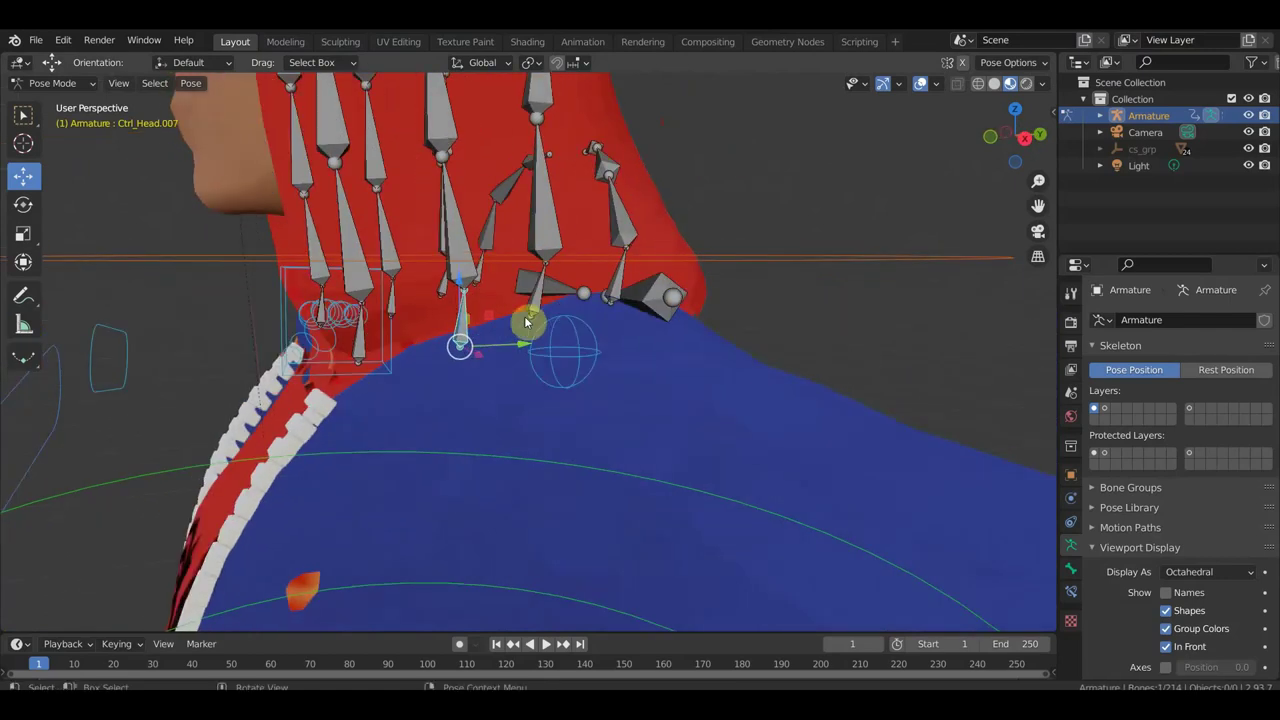
pyautogui.click(646, 309)
pyautogui.moveTo(646, 309)
pyautogui.mouseDown(button='middle')
pyautogui.moveTo(426, 318)
pyautogui.moveTo(486, 316)
pyautogui.mouseUp(button='middle')
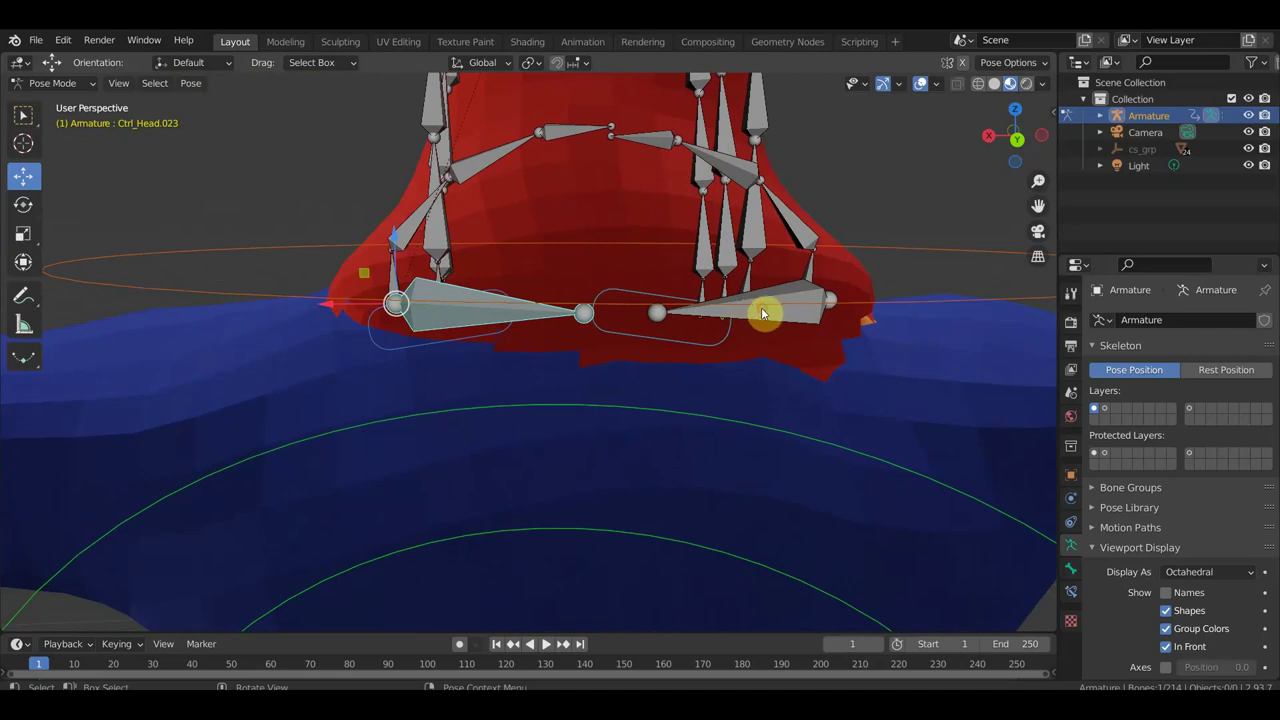
pyautogui.hotkey('ctrl', 'shift', 'm')
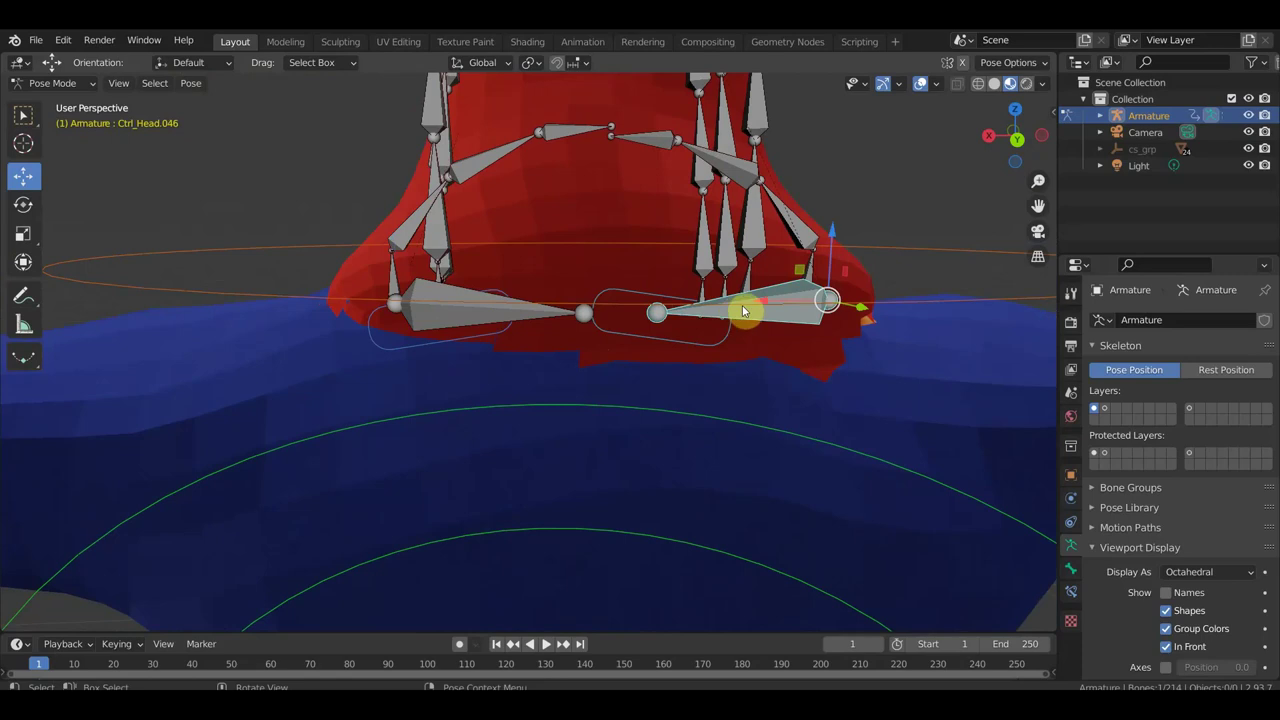
# - Select Ctrl_Head.014 at the back of the hood and add Ctrl_Head.037
pyautogui.scroll(-2, 742, 305)
pyautogui.scroll(-3, 729, 277)
pyautogui.scroll(-3, 729, 277)
pyautogui.moveTo(757, 306)
pyautogui.mouseDown(button='middle')
pyautogui.moveTo(955, 307)
pyautogui.moveTo(745, 327)
pyautogui.mouseUp(button='middle')
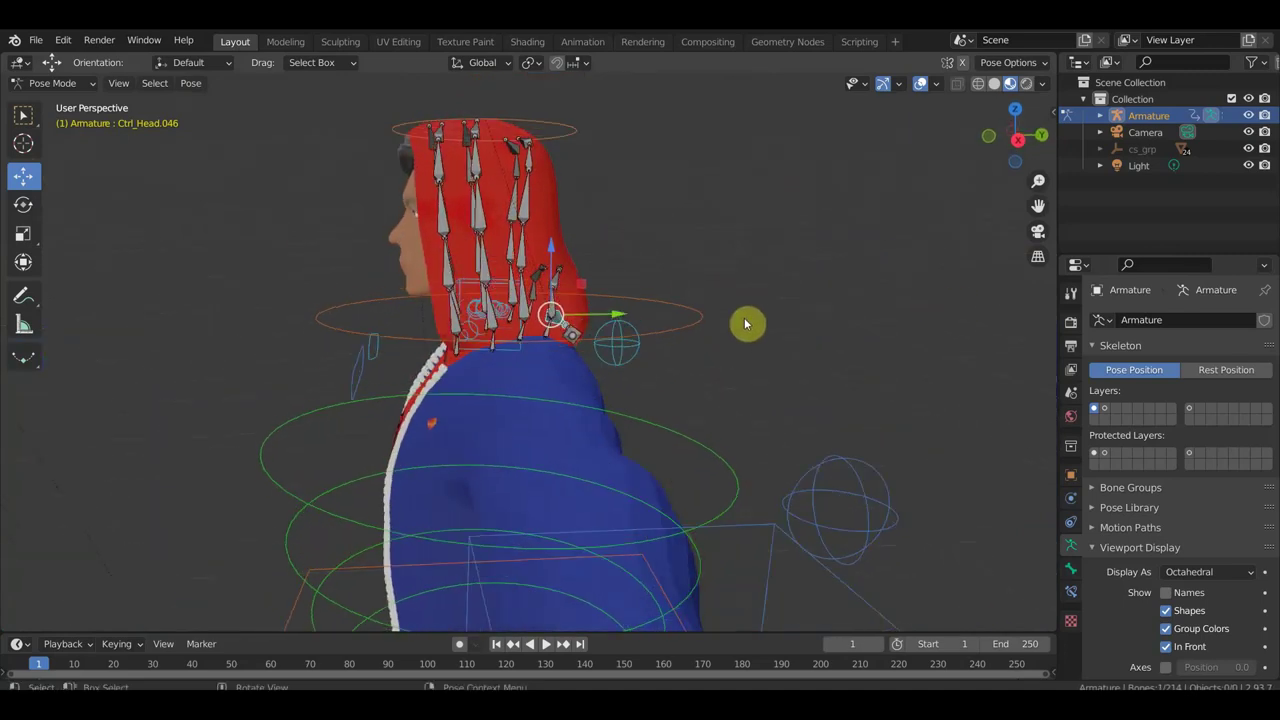
pyautogui.scroll(2, 745, 323)
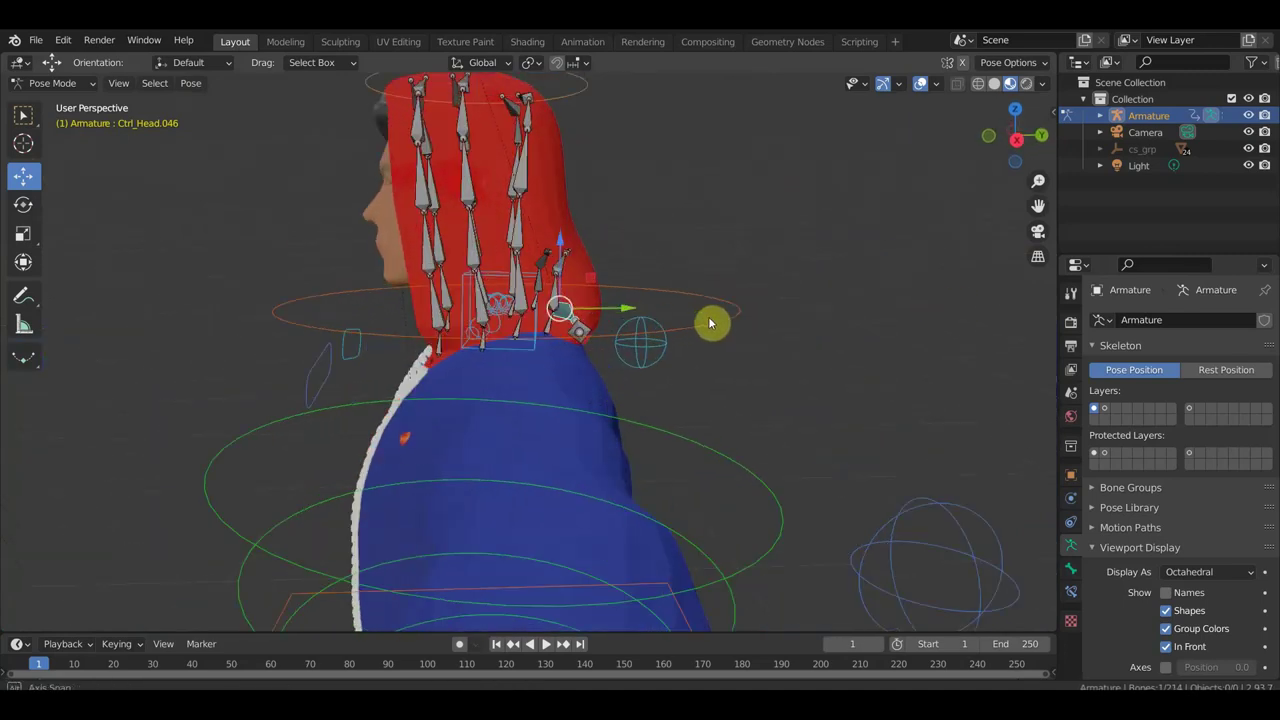
pyautogui.click(510, 290)
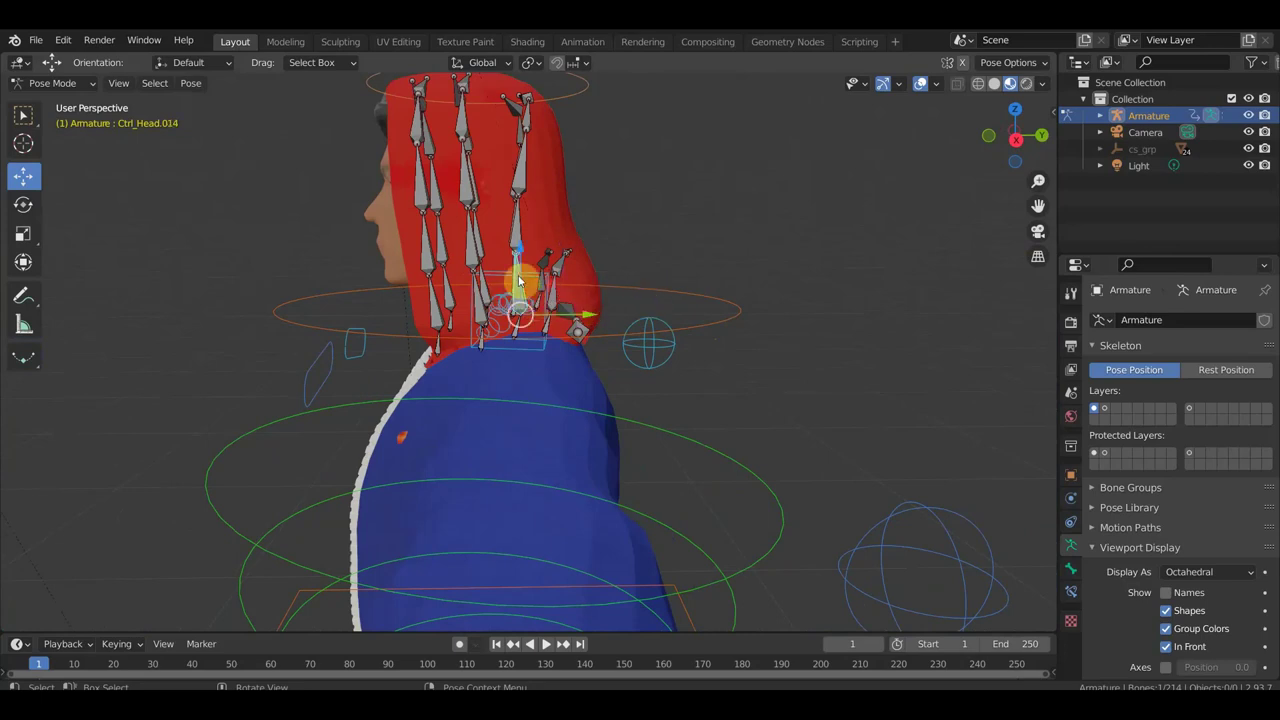
pyautogui.moveTo(616, 300)
pyautogui.mouseDown(button='middle')
pyautogui.moveTo(429, 306)
pyautogui.moveTo(966, 317)
pyautogui.mouseUp(button='middle')
pyautogui.click(607, 320)
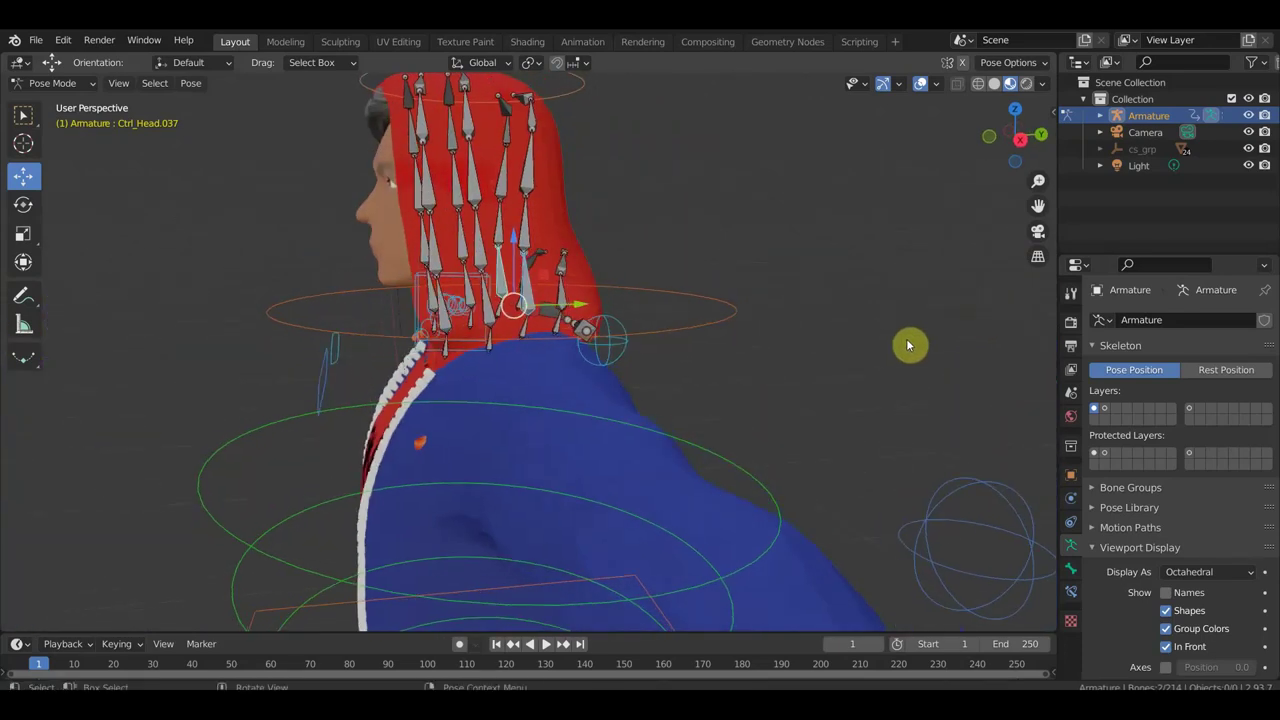
# - Rotate the two selected hood control bones slightly
pyautogui.press('r')
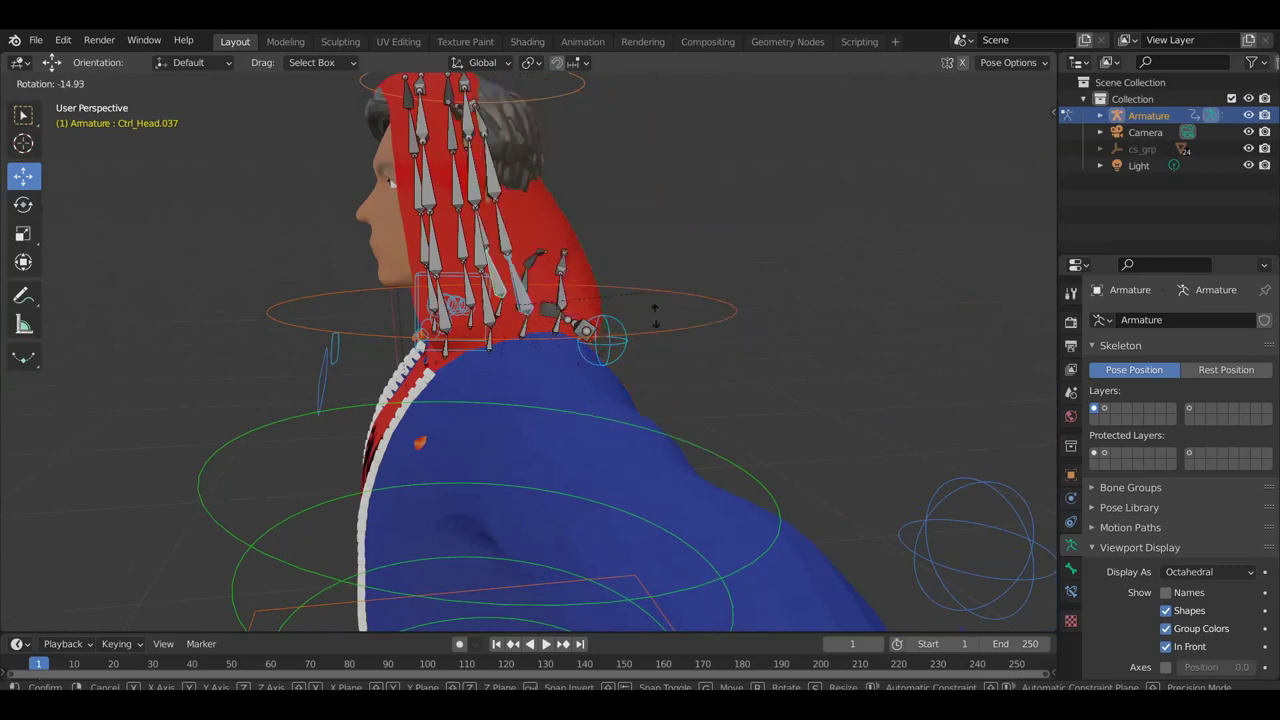
pyautogui.click(636, 334)
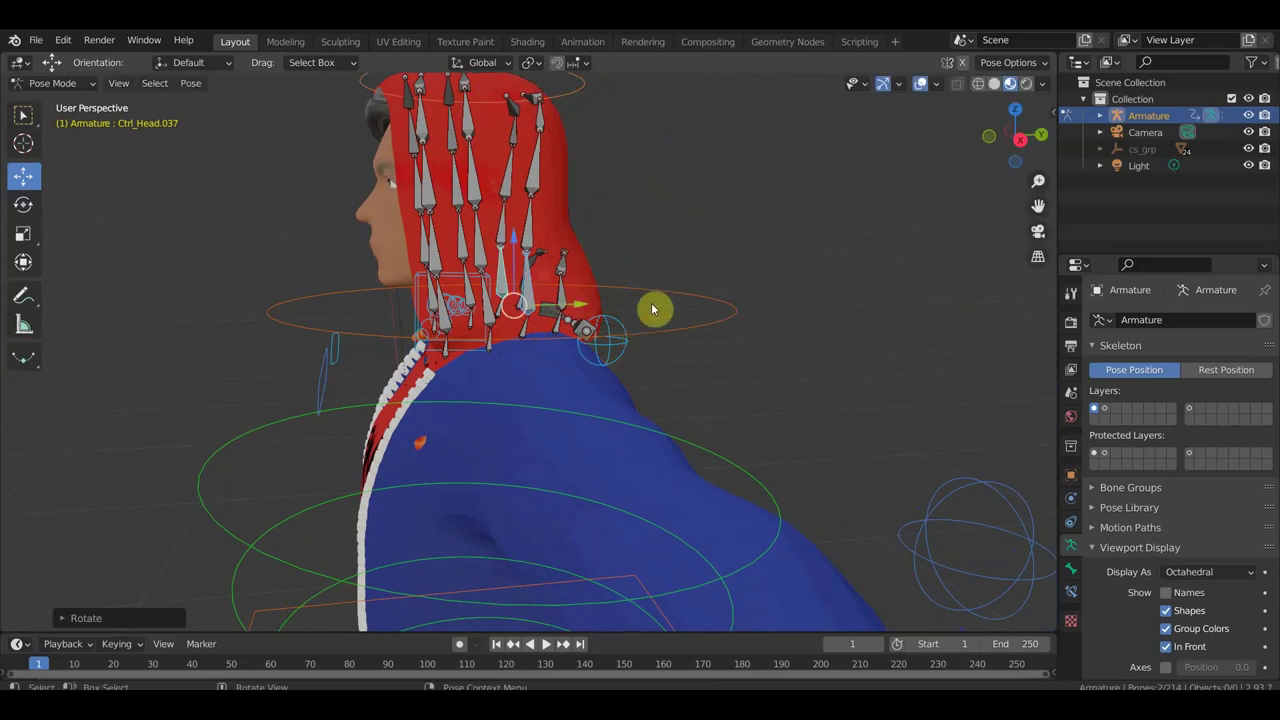
pyautogui.moveTo(663, 303); pyautogui.dragTo(678, 347, button='middle')
pyautogui.scroll(1, 668, 346)
pyautogui.scroll(1, 651, 346)
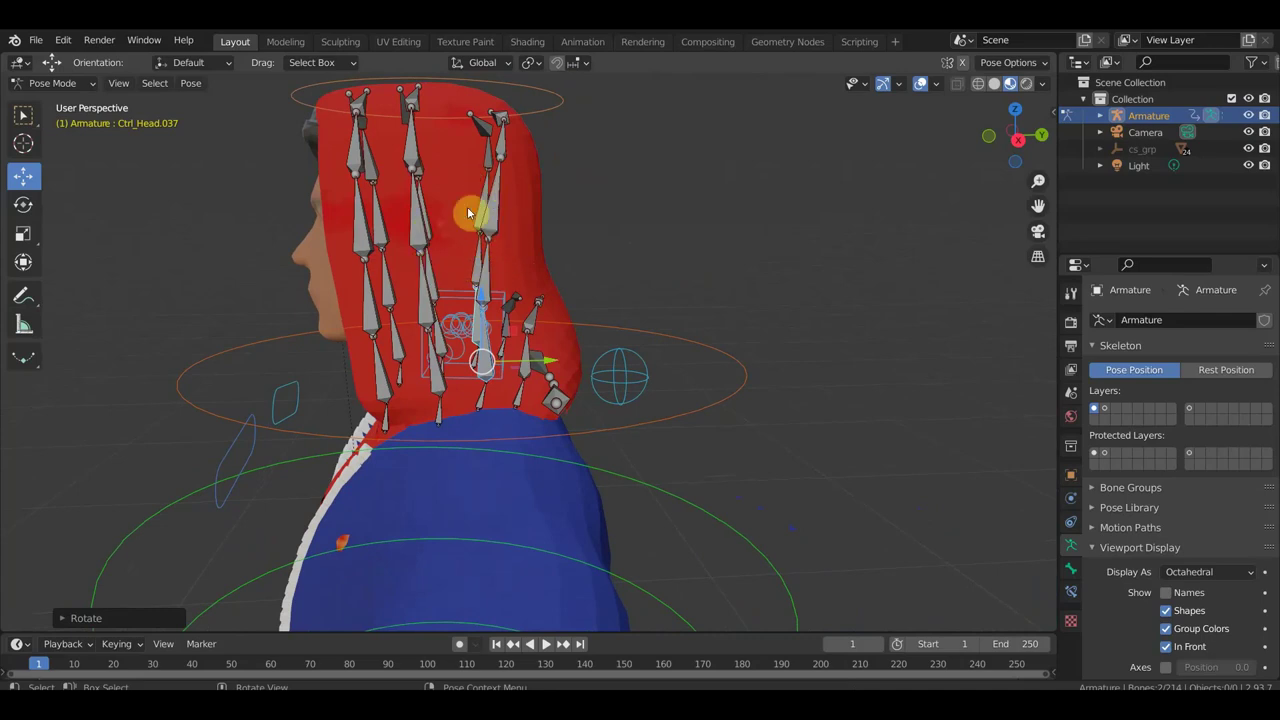
pyautogui.moveTo(490, 238)
pyautogui.mouseDown(button='middle')
pyautogui.moveTo(458, 239)
pyautogui.moveTo(580, 231)
pyautogui.moveTo(543, 214)
pyautogui.mouseUp(button='middle')
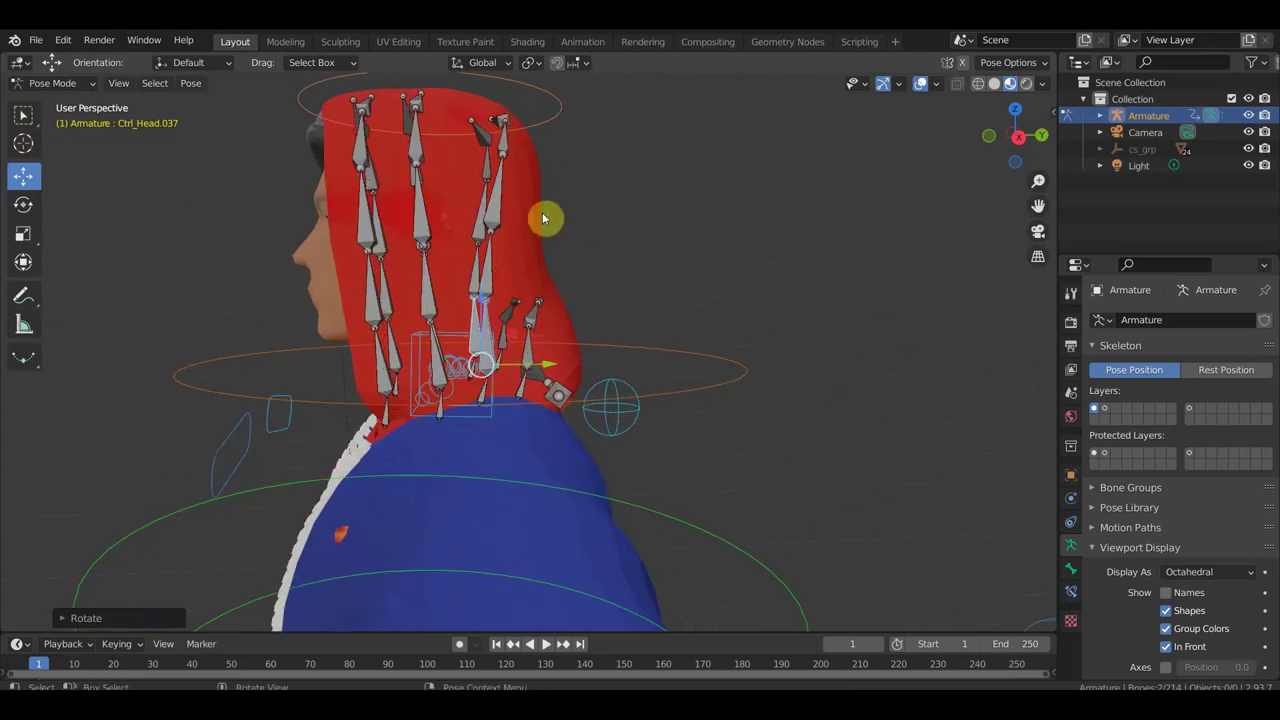
pyautogui.moveTo(557, 283)
pyautogui.mouseDown(button='middle')
pyautogui.moveTo(551, 251)
pyautogui.moveTo(586, 297)
pyautogui.moveTo(537, 289)
pyautogui.mouseUp(button='middle')
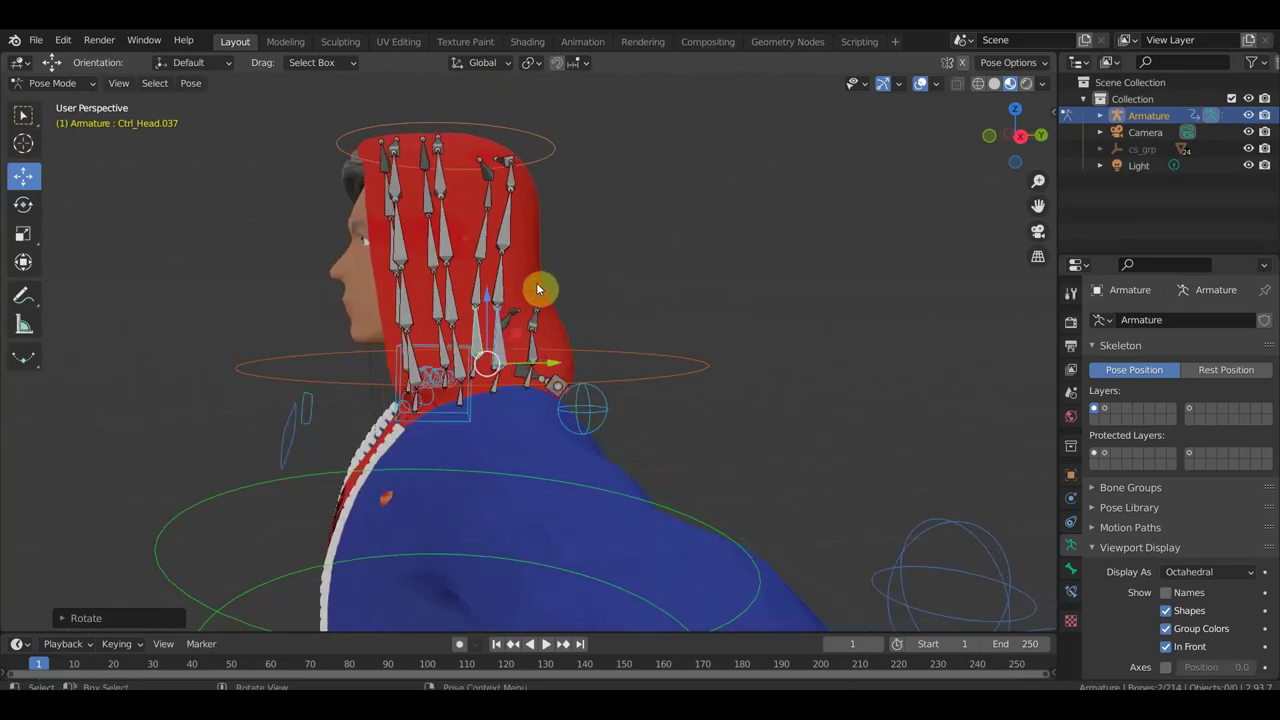
# - Select Ctrl_Head.008 and add Ctrl_Head.014 and .020 to the selection
pyautogui.click(455, 364)
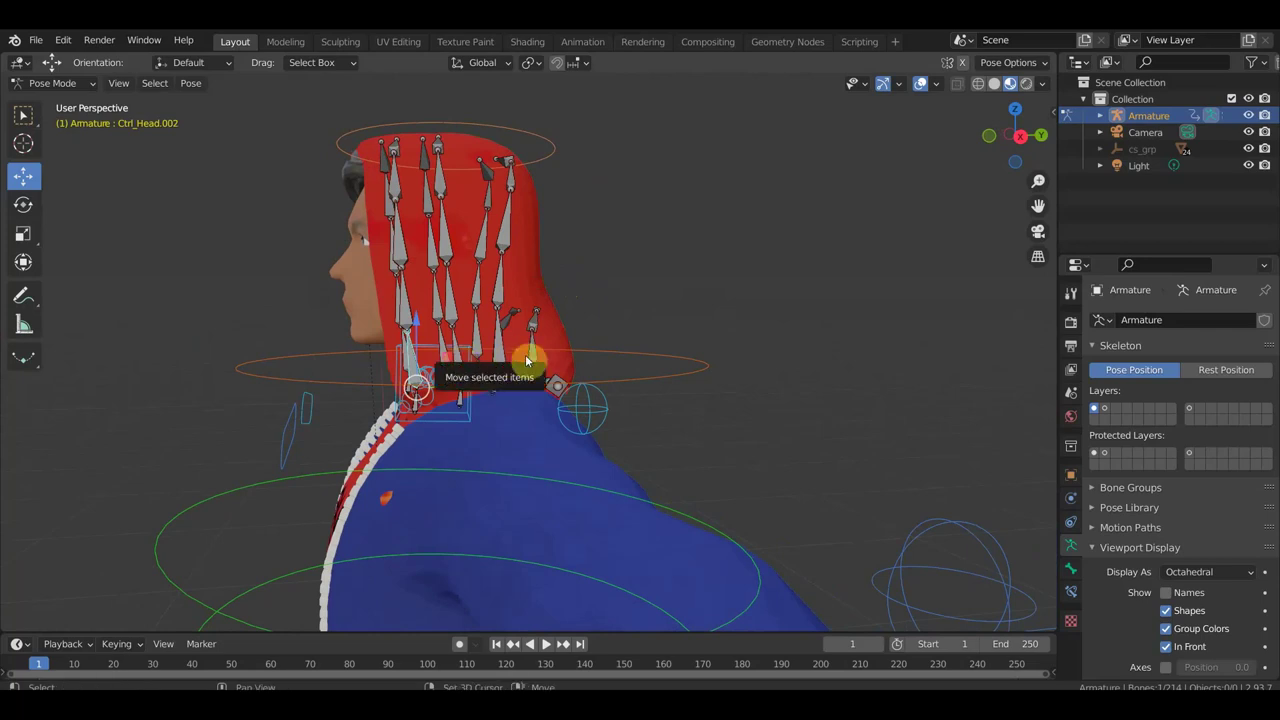
pyautogui.moveTo(608, 355); pyautogui.dragTo(566, 362, button='middle')
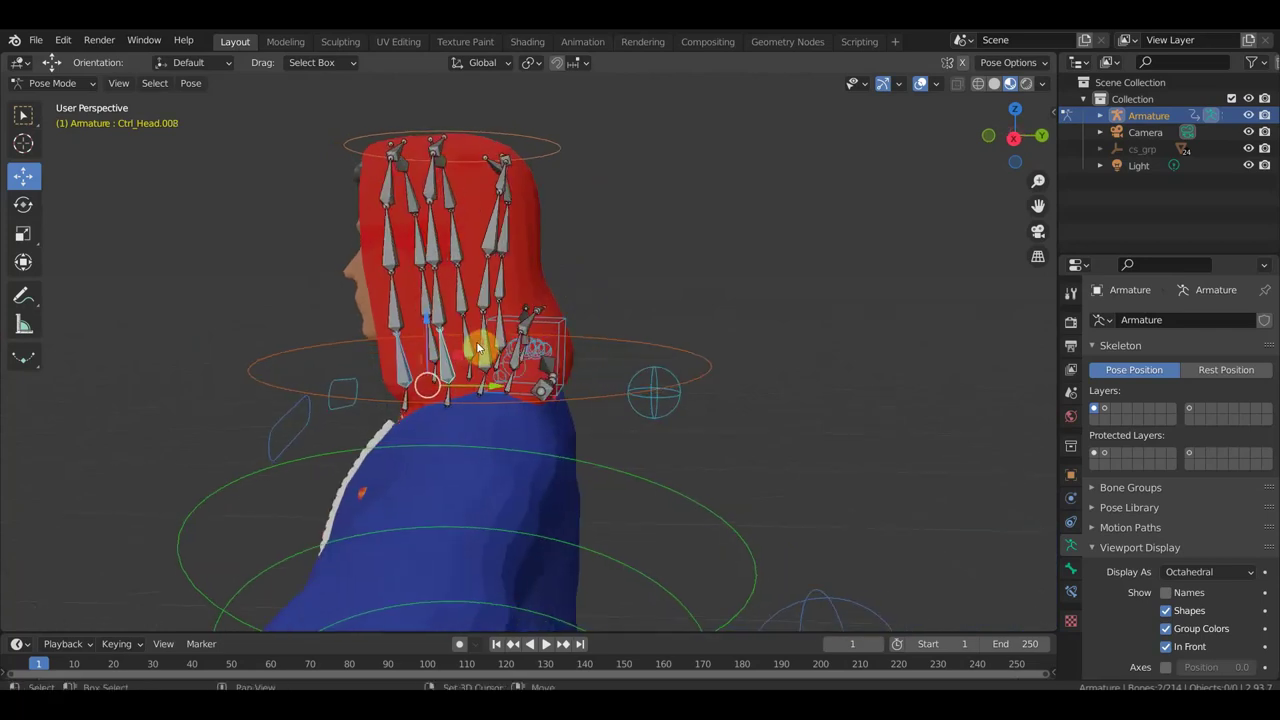
pyautogui.keyDown('shift'); pyautogui.click(526, 353); pyautogui.keyUp('shift')
pyautogui.moveTo(526, 353); pyautogui.dragTo(510, 348, button='middle')
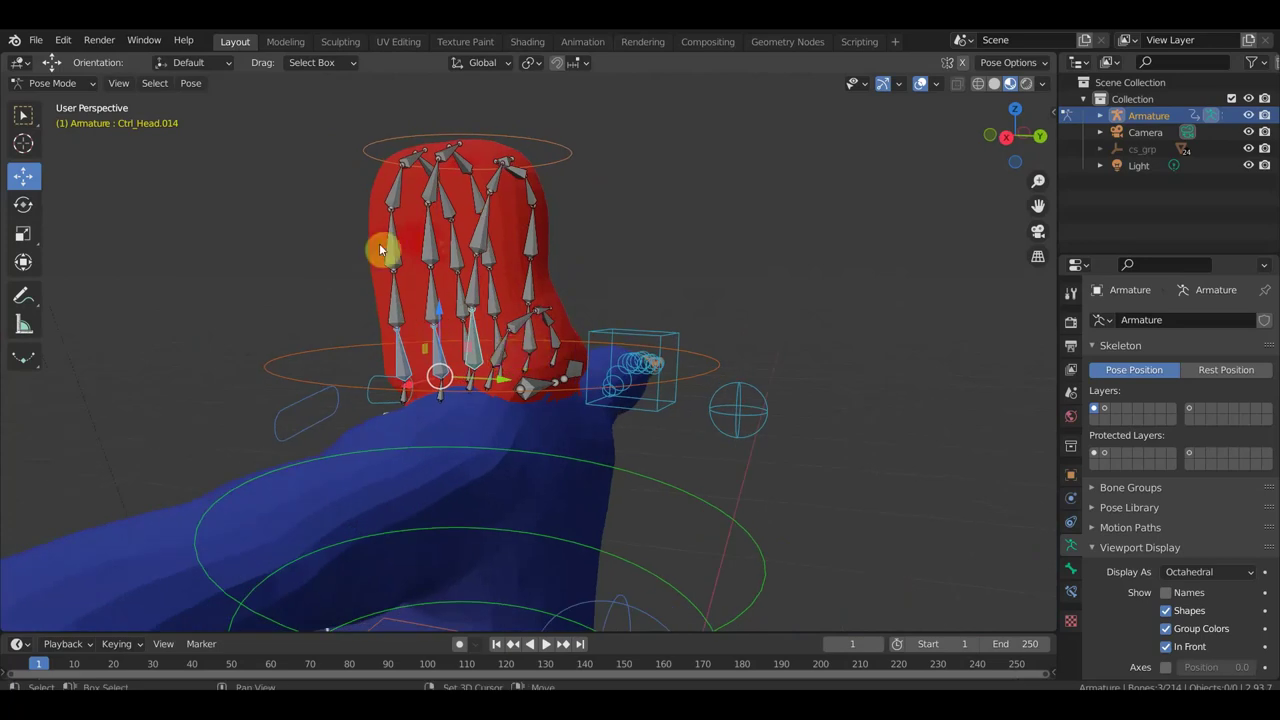
pyautogui.keyDown('shift'); pyautogui.click(577, 277); pyautogui.keyUp('shift')
pyautogui.moveTo(577, 277)
pyautogui.mouseDown(button='middle')
pyautogui.moveTo(311, 294)
pyautogui.moveTo(240, 283)
pyautogui.mouseUp(button='middle')
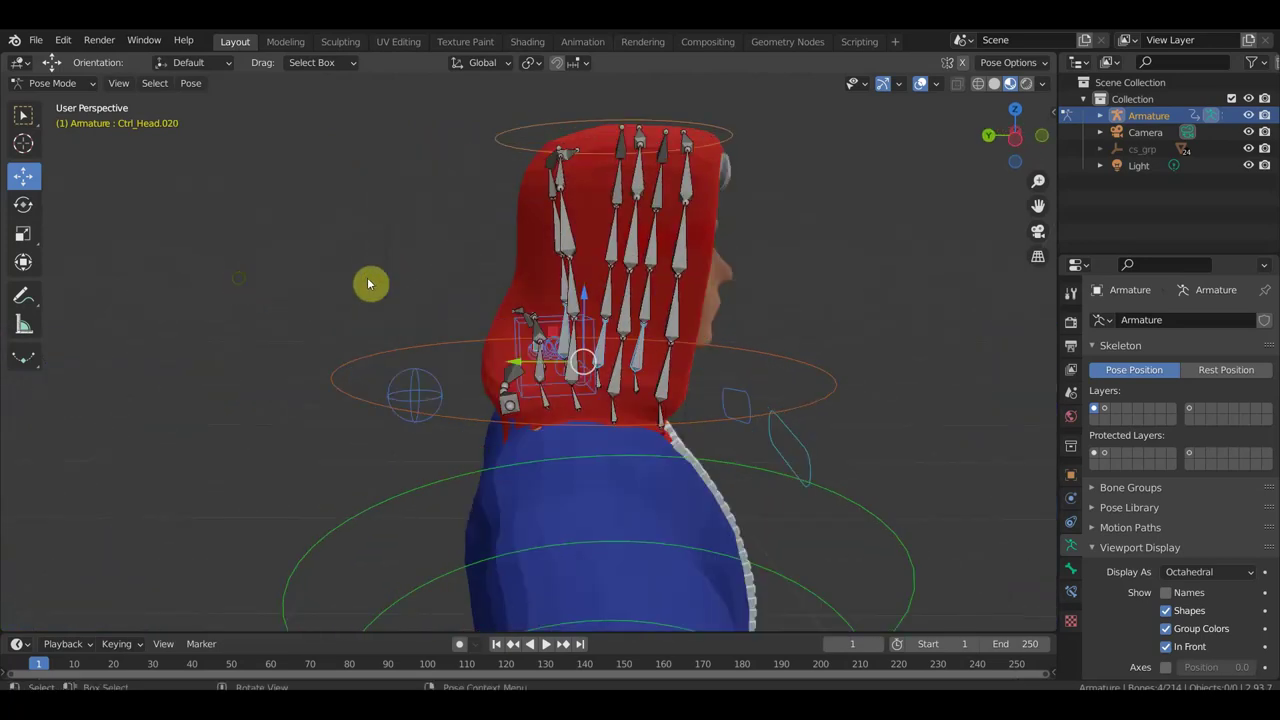
pyautogui.moveTo(699, 270)
pyautogui.mouseDown(button='middle')
pyautogui.moveTo(716, 285)
pyautogui.moveTo(703, 283)
pyautogui.mouseUp(button='middle')
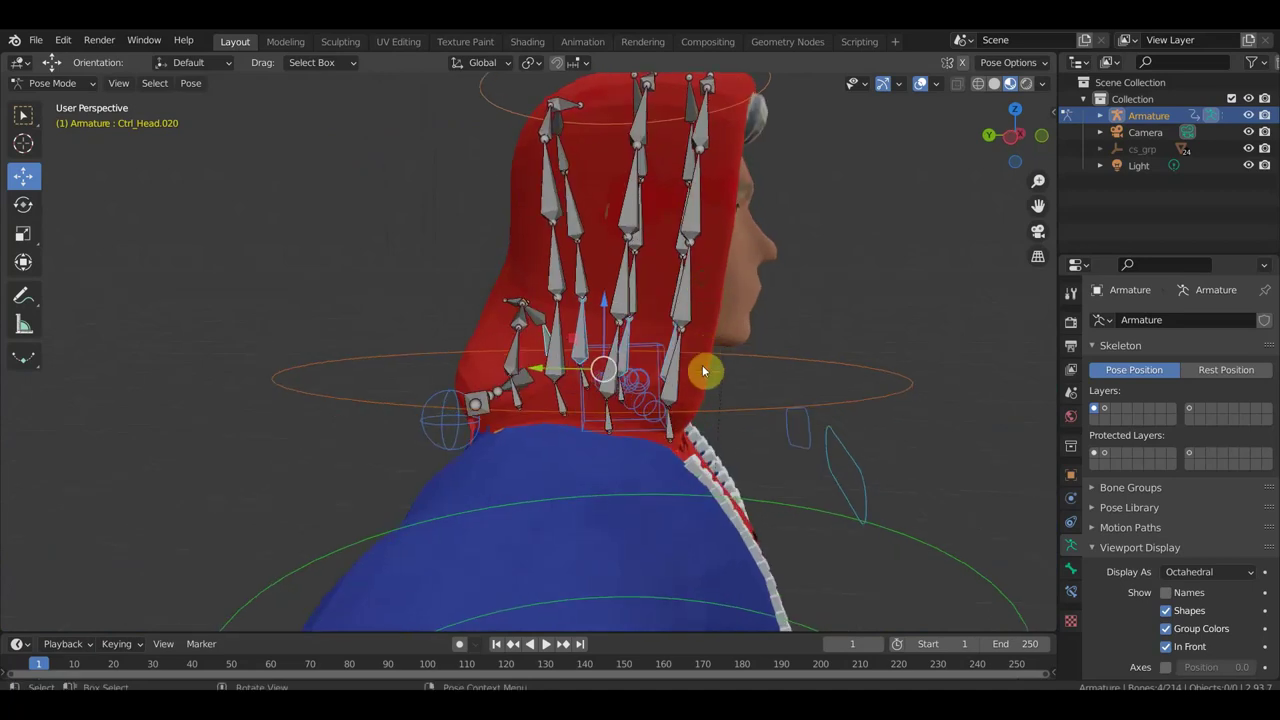
# - Add Ctrl_Head.025, .031 and .043 to the selection and switch to Right Orthographic view
pyautogui.keyDown('shift'); pyautogui.click(600, 388); pyautogui.keyUp('shift')
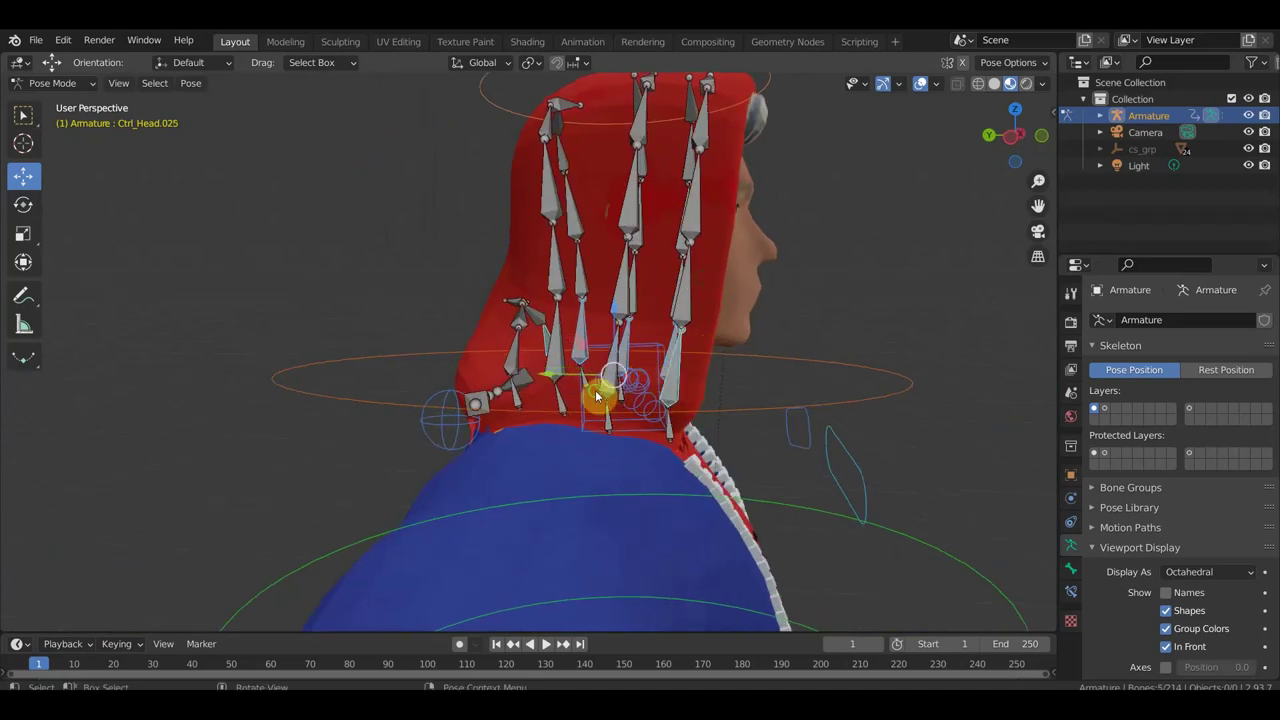
pyautogui.moveTo(600, 388); pyautogui.dragTo(566, 407, button='middle')
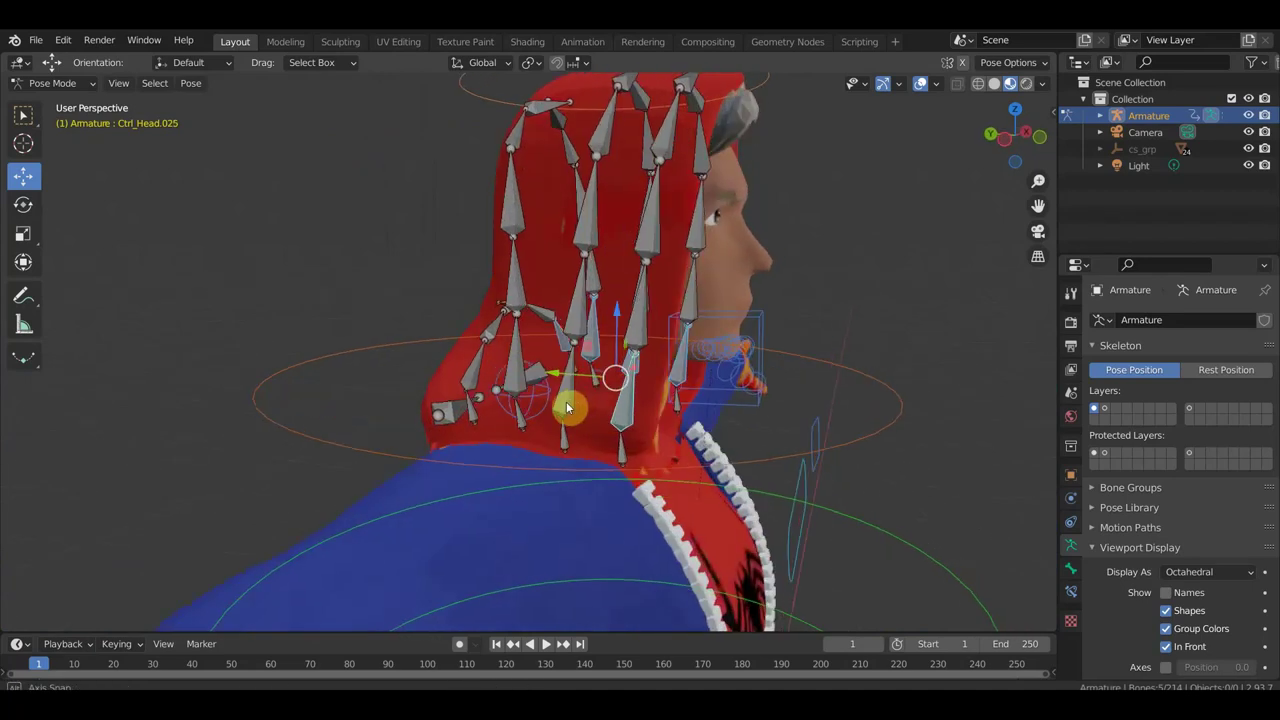
pyautogui.keyDown('shift'); pyautogui.click(515, 372); pyautogui.keyUp('shift')
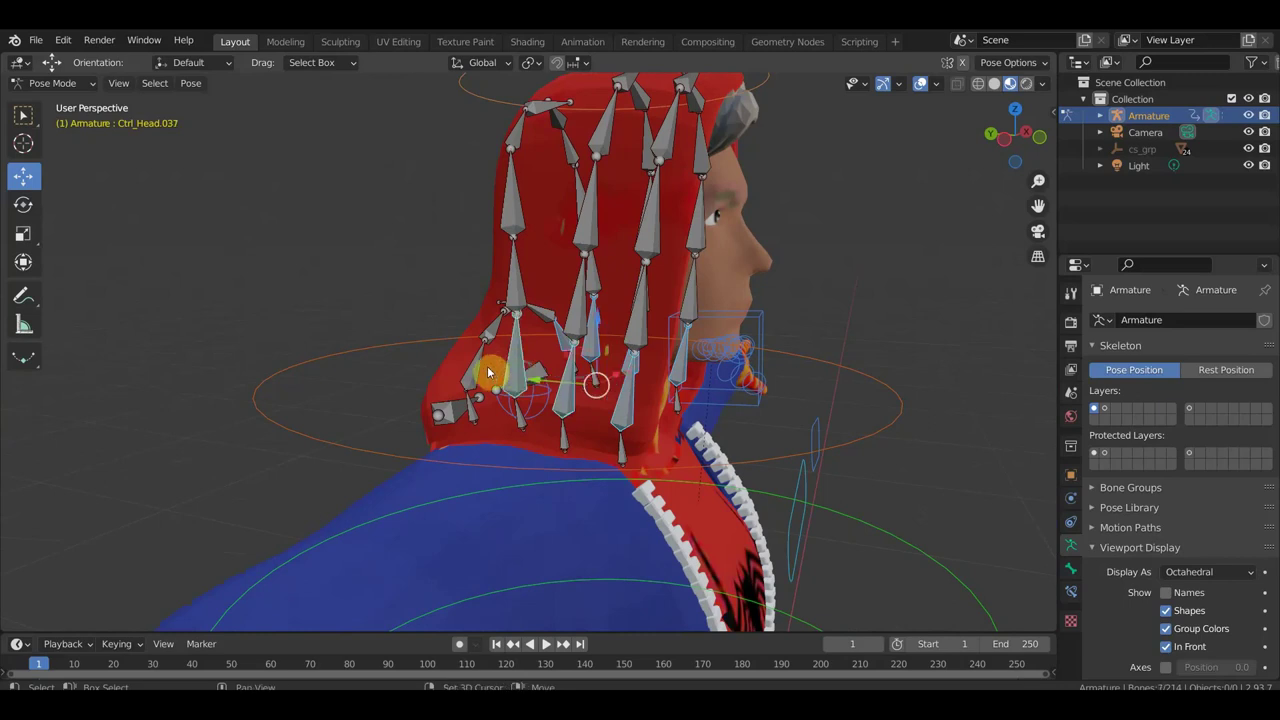
pyautogui.keyDown('shift'); pyautogui.click(740, 385); pyautogui.keyUp('shift')
pyautogui.moveTo(740, 385)
pyautogui.mouseDown(button='middle')
pyautogui.moveTo(780, 389)
pyautogui.moveTo(470, 370)
pyautogui.mouseUp(button='middle')
pyautogui.press('KP_3')
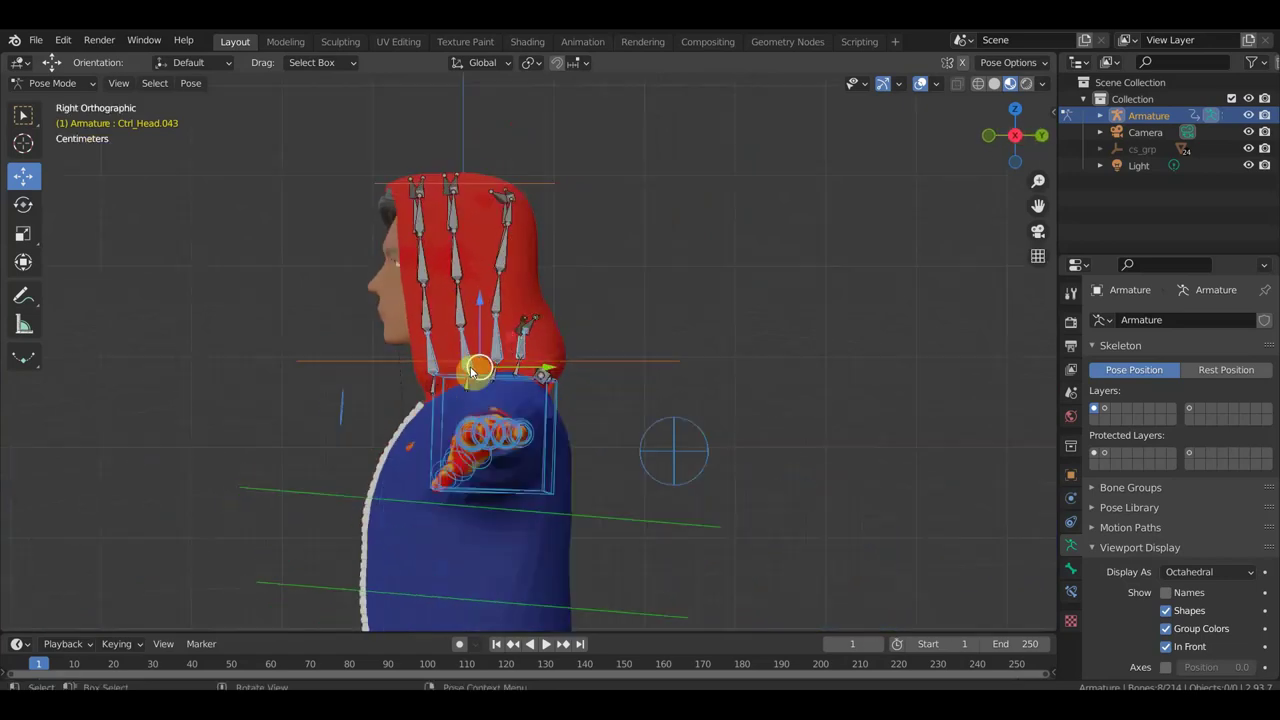
# - Test-rotate the hood bones back off the head, inspect it, and enlarge the timeline area
pyautogui.scroll(-1, 480, 366)
pyautogui.scroll(-1, 500, 366)
pyautogui.press('r')
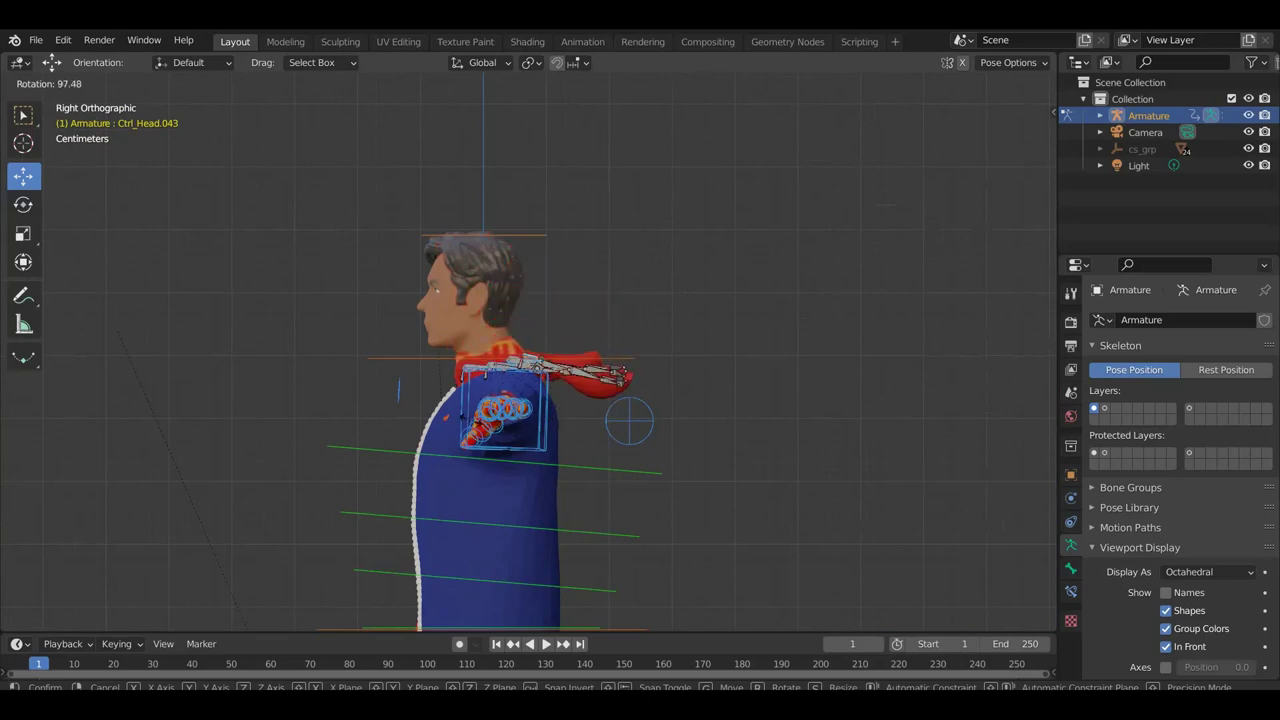
pyautogui.click(478, 418)
pyautogui.scroll(2, 457, 380)
pyautogui.scroll(2, 509, 371)
pyautogui.moveTo(509, 371)
pyautogui.mouseDown(button='middle')
pyautogui.moveTo(512, 415)
pyautogui.moveTo(528, 408)
pyautogui.moveTo(490, 388)
pyautogui.mouseUp(button='middle')
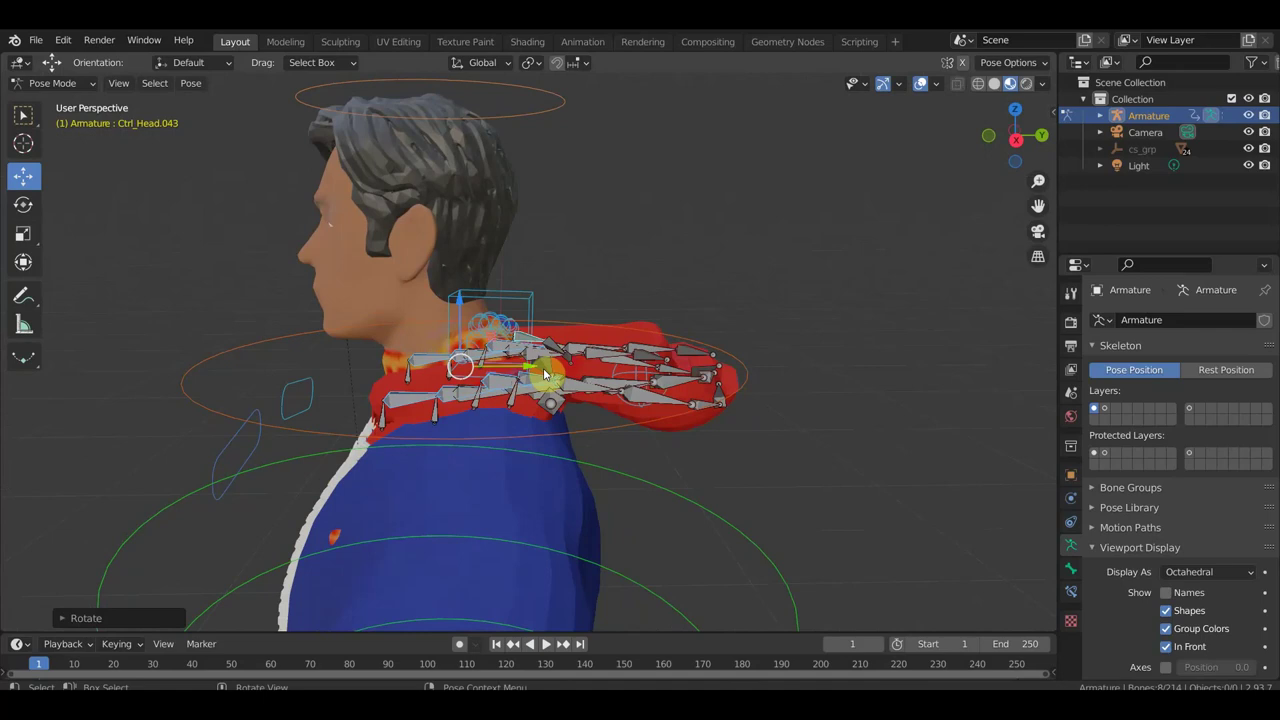
pyautogui.moveTo(586, 380); pyautogui.dragTo(592, 371, button='middle')
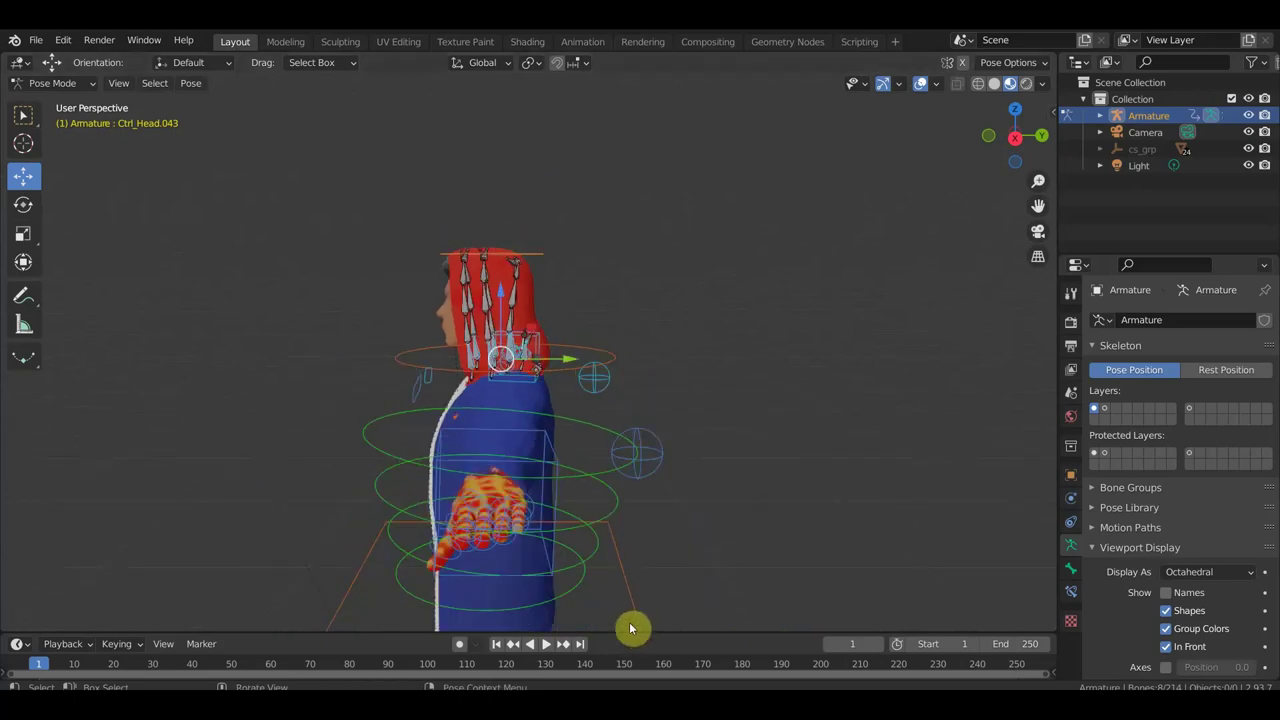
pyautogui.moveTo(621, 633); pyautogui.dragTo(653, 548)
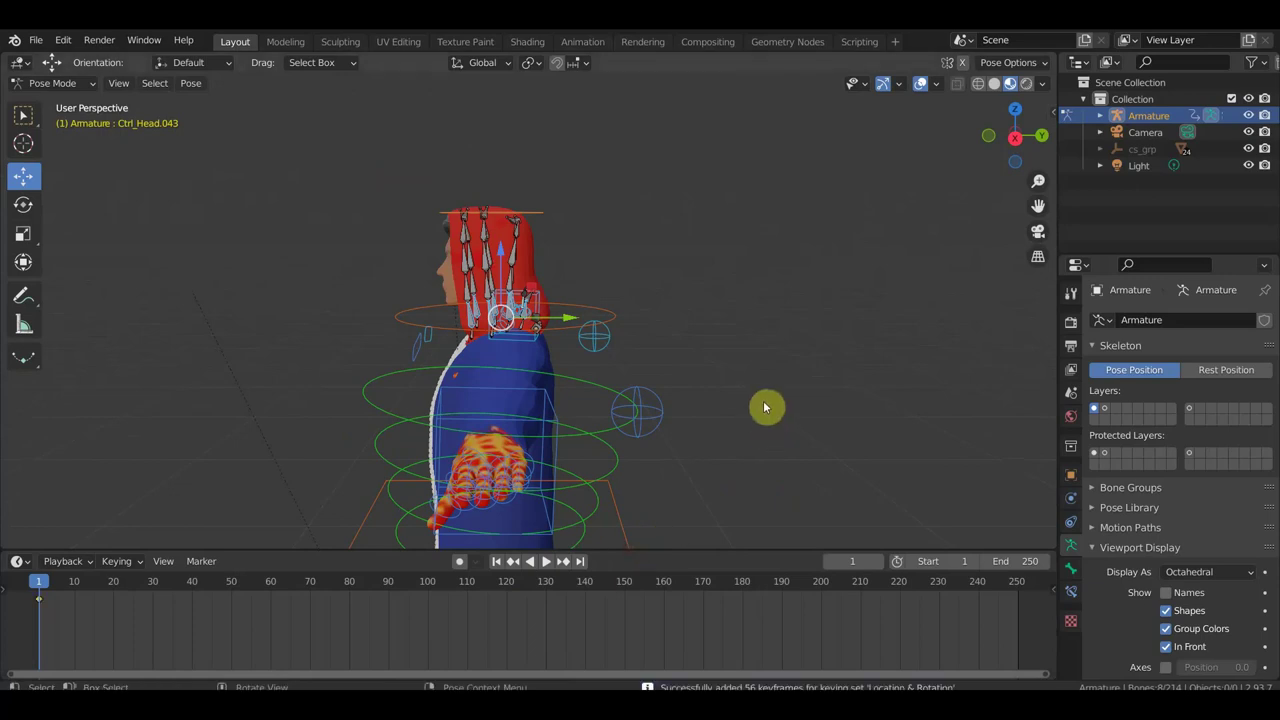
# - At frame 20, rotate the selected hood bones to fold the hood back off the head
pyautogui.scroll(2, 766, 410)
pyautogui.scroll(2, 740, 402)
pyautogui.scroll(1, 760, 400)
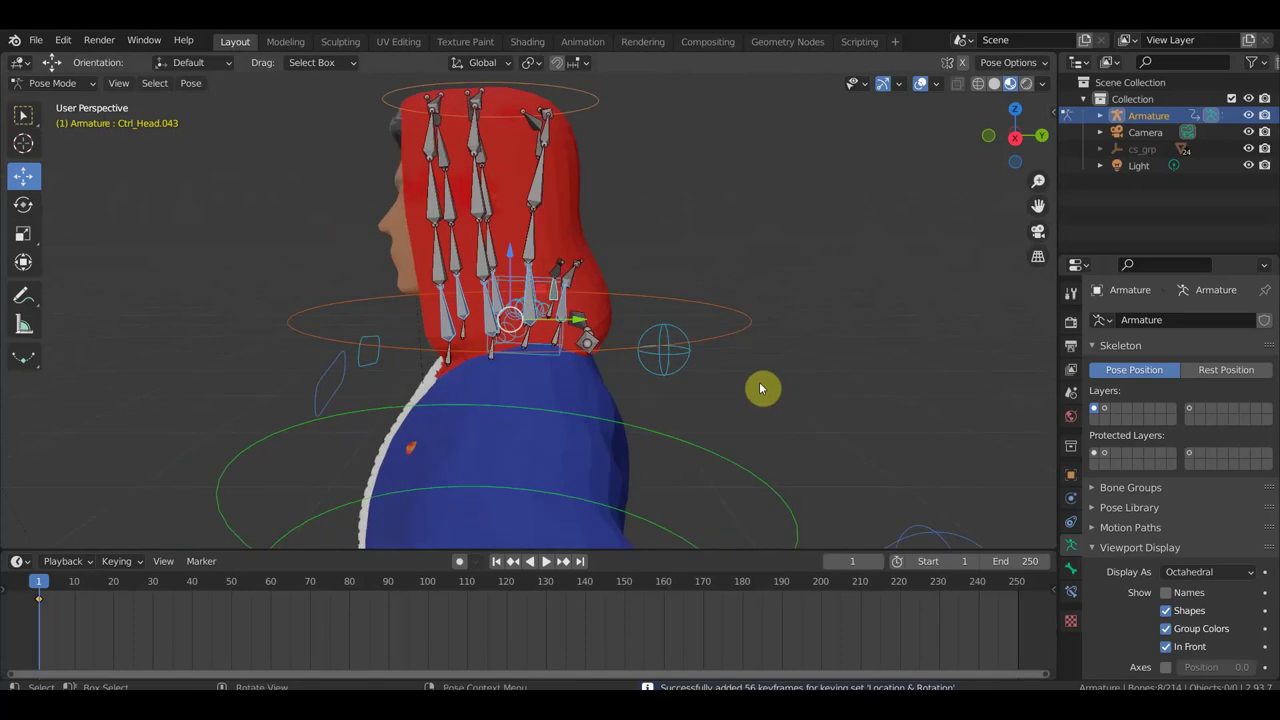
pyautogui.moveTo(709, 371); pyautogui.dragTo(729, 366, button='middle')
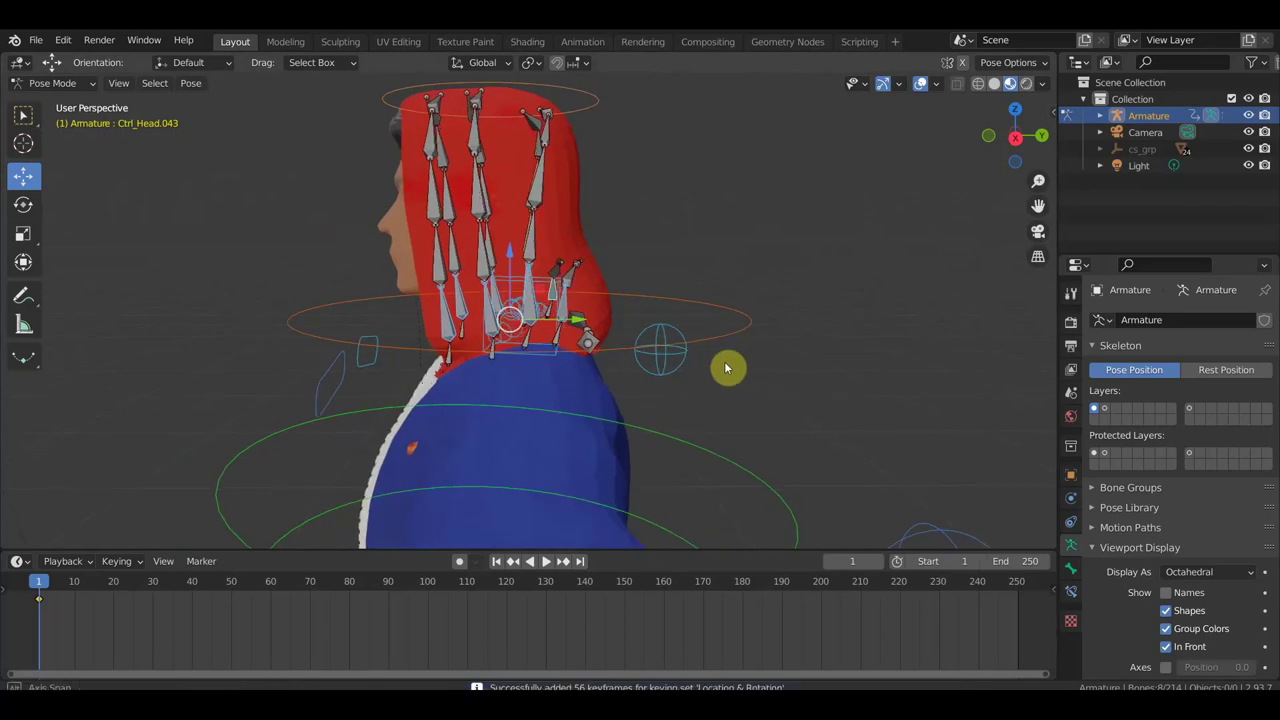
pyautogui.click(113, 587)
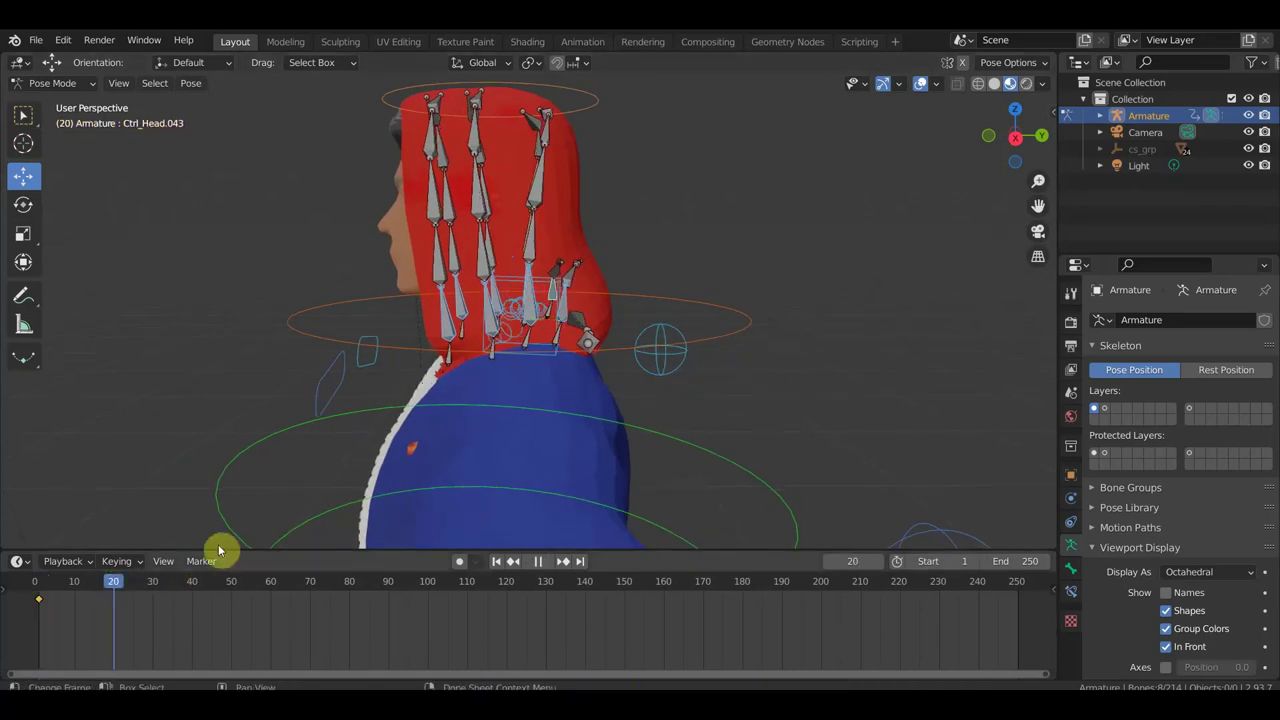
pyautogui.press('KP_3')
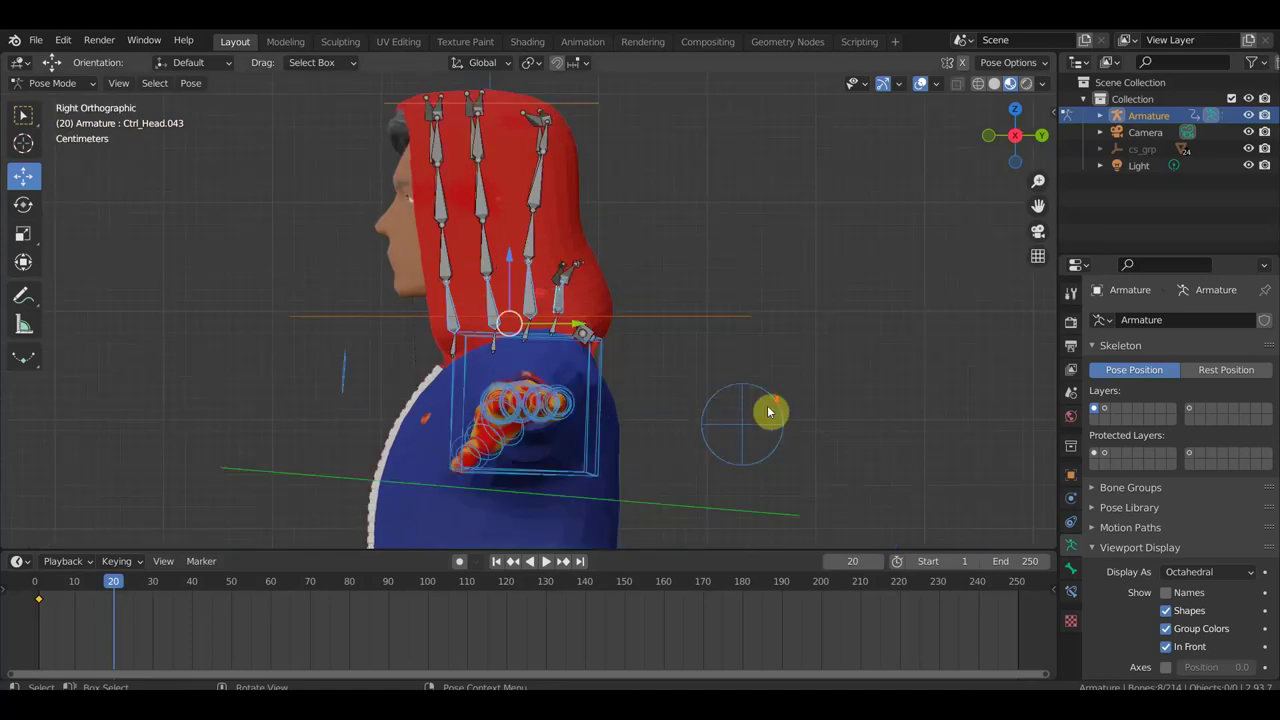
pyautogui.scroll(-2, 770, 408)
pyautogui.press('r')
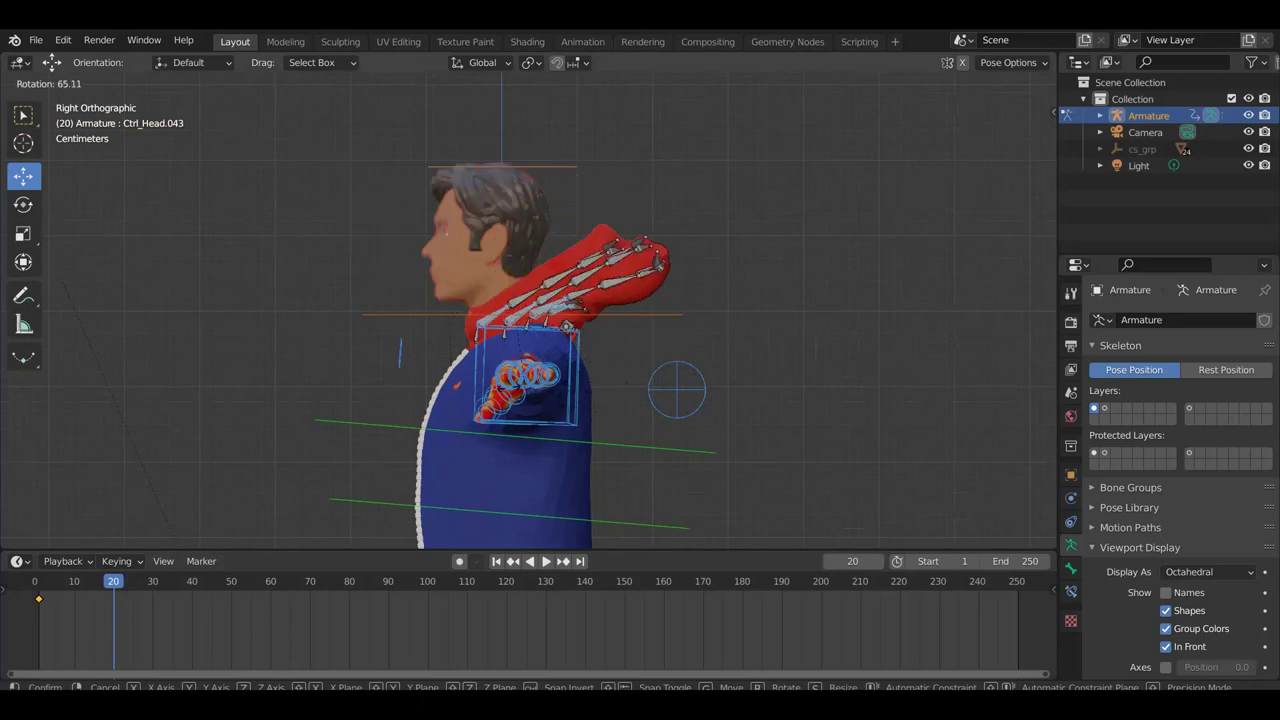
pyautogui.click(497, 381)
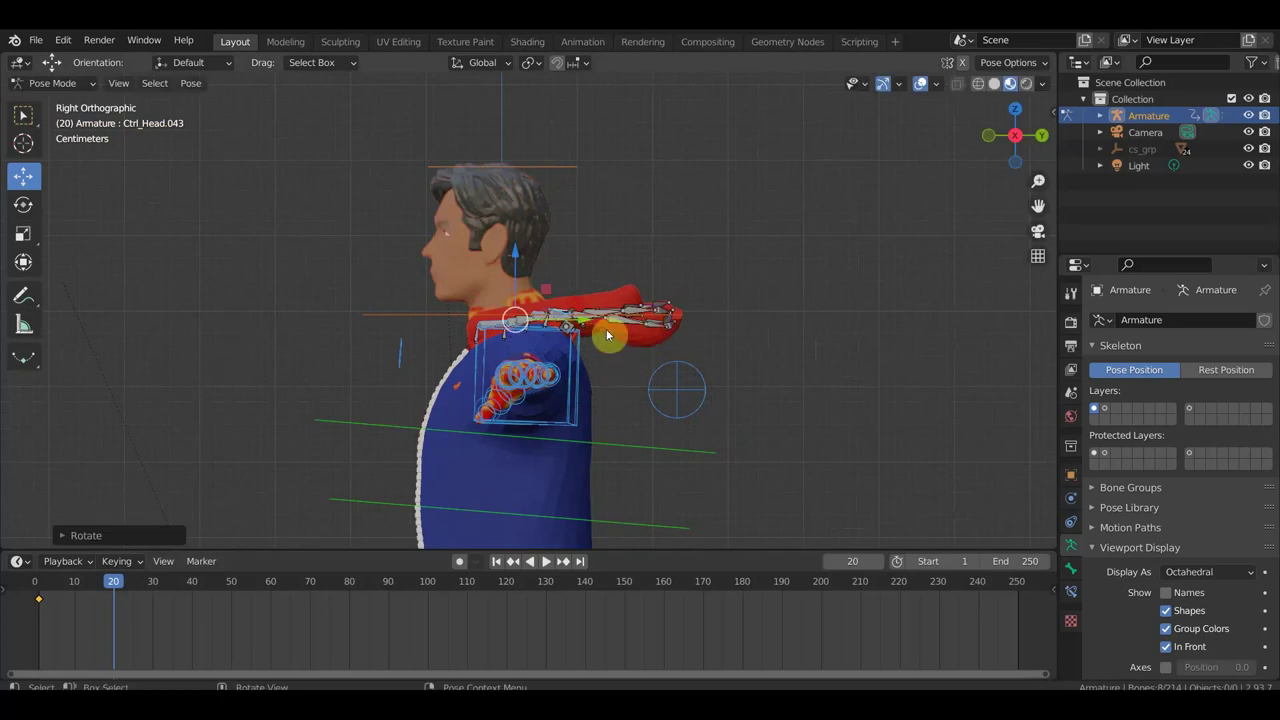
# - Select Ctrl_Head.015 and add Ctrl_Head.010 and .005 to the selection
pyautogui.moveTo(605, 320)
pyautogui.mouseDown(button='middle')
pyautogui.moveTo(626, 375)
pyautogui.moveTo(640, 383)
pyautogui.moveTo(657, 357)
pyautogui.moveTo(663, 420)
pyautogui.mouseUp(button='middle')
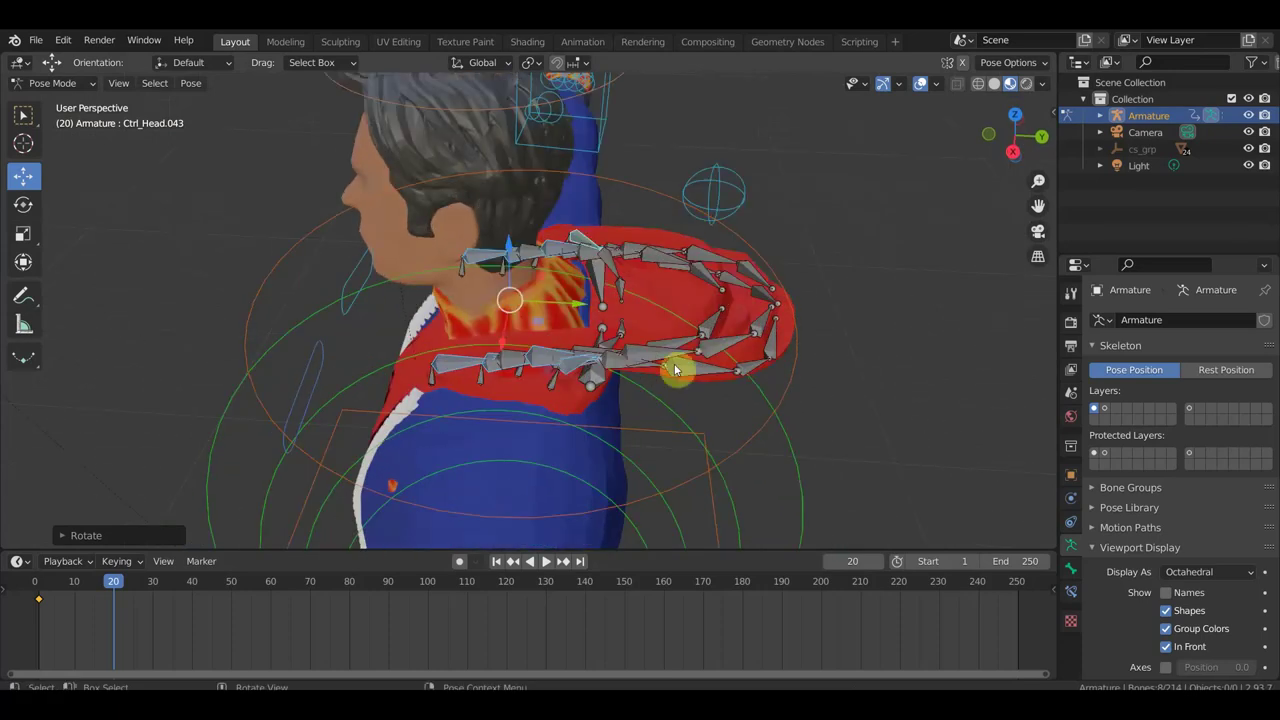
pyautogui.moveTo(700, 306)
pyautogui.mouseDown(button='middle')
pyautogui.moveTo(710, 268)
pyautogui.moveTo(677, 323)
pyautogui.mouseUp(button='middle')
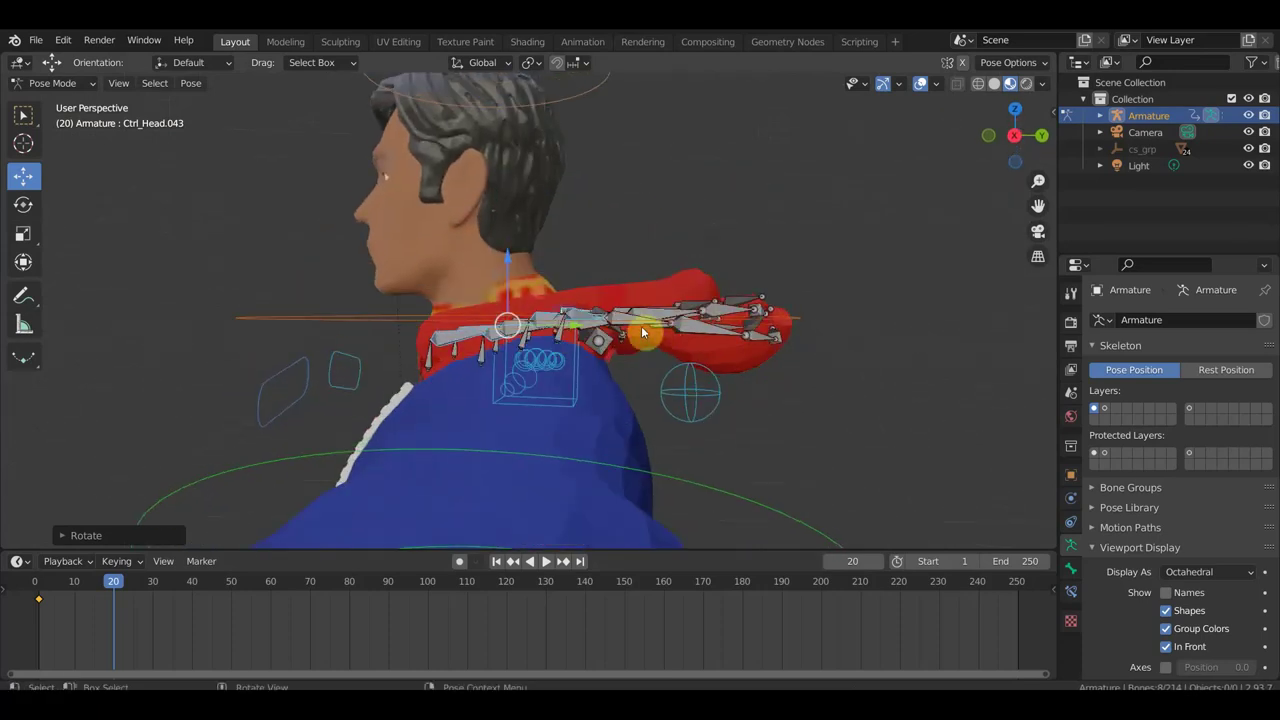
pyautogui.click(669, 328)
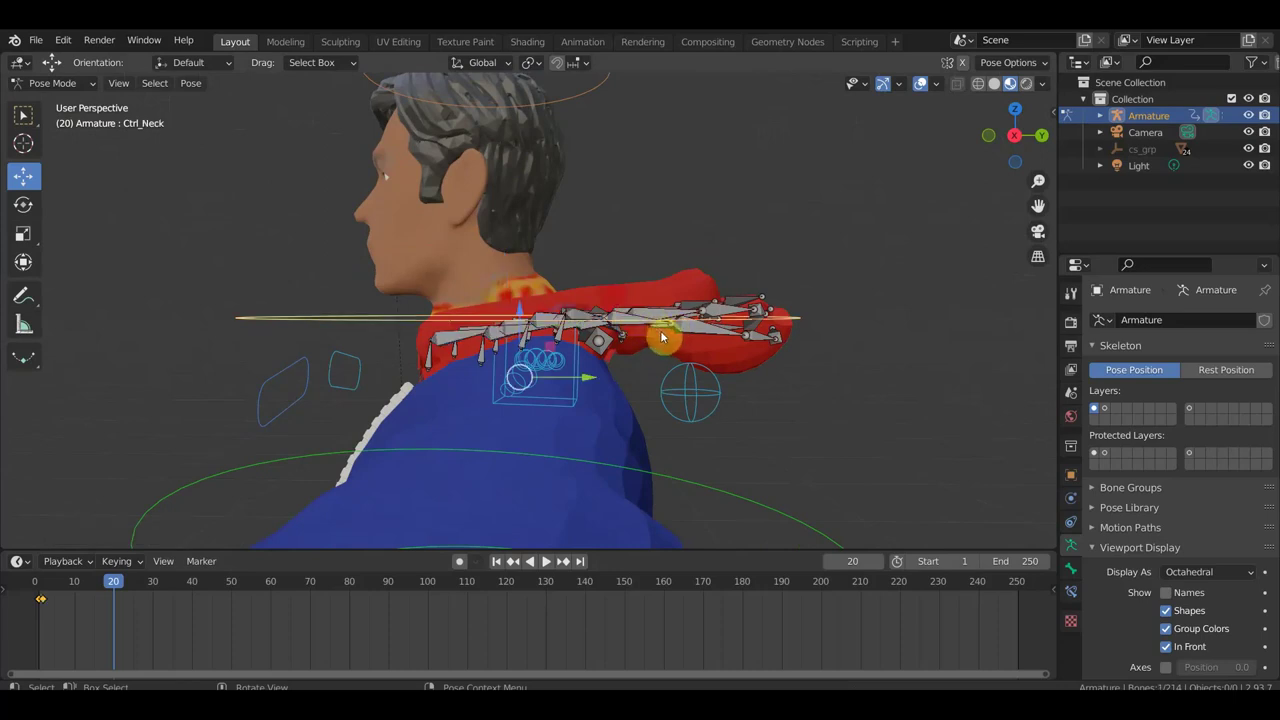
pyautogui.click(662, 333)
pyautogui.moveTo(663, 336); pyautogui.dragTo(641, 443, button='middle')
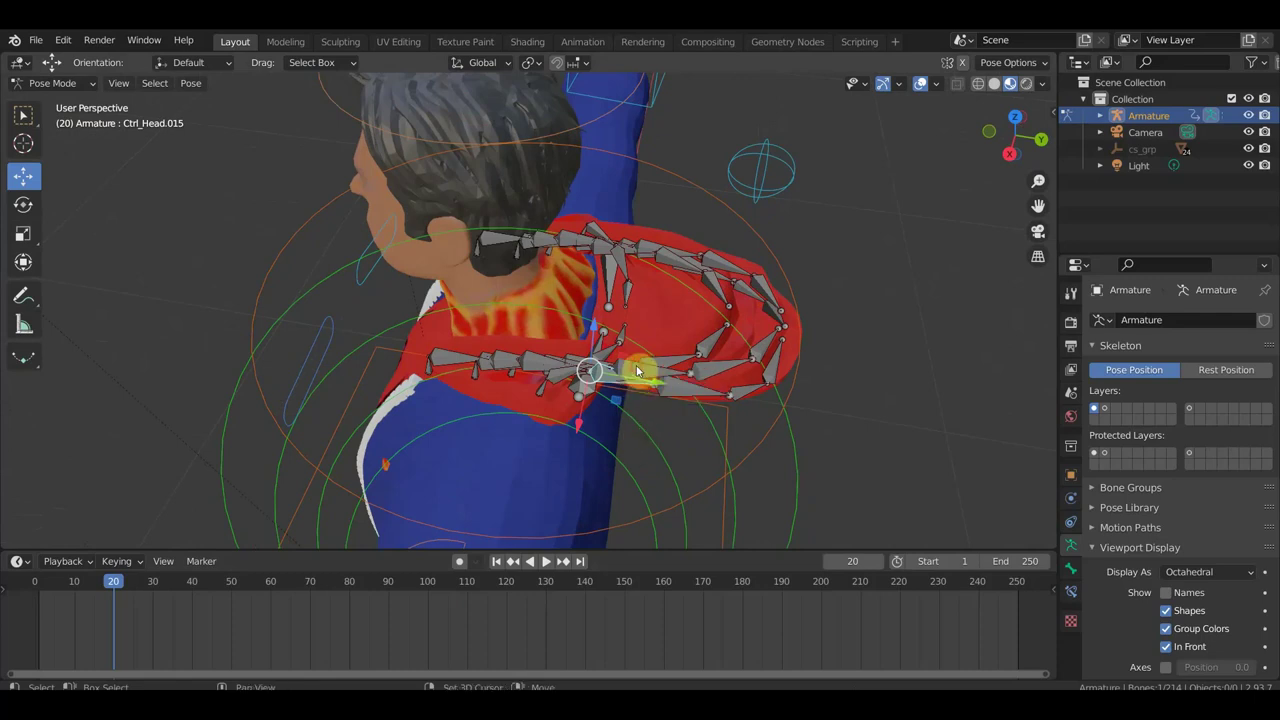
pyautogui.keyDown('shift'); pyautogui.click(650, 373); pyautogui.keyUp('shift')
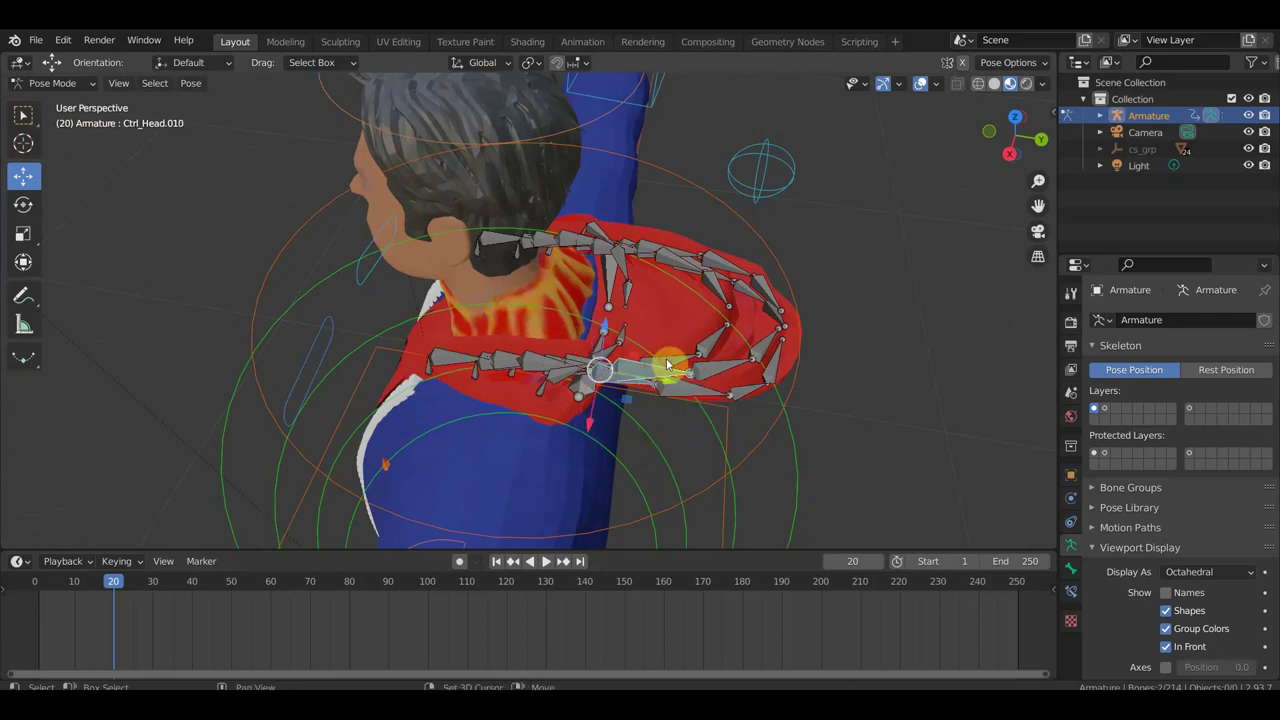
pyautogui.keyDown('shift'); pyautogui.click(673, 275); pyautogui.keyUp('shift')
# - Add Ctrl_Head.028, .033 and .038 to the bone selection
pyautogui.moveTo(673, 275); pyautogui.dragTo(606, 323, button='middle')
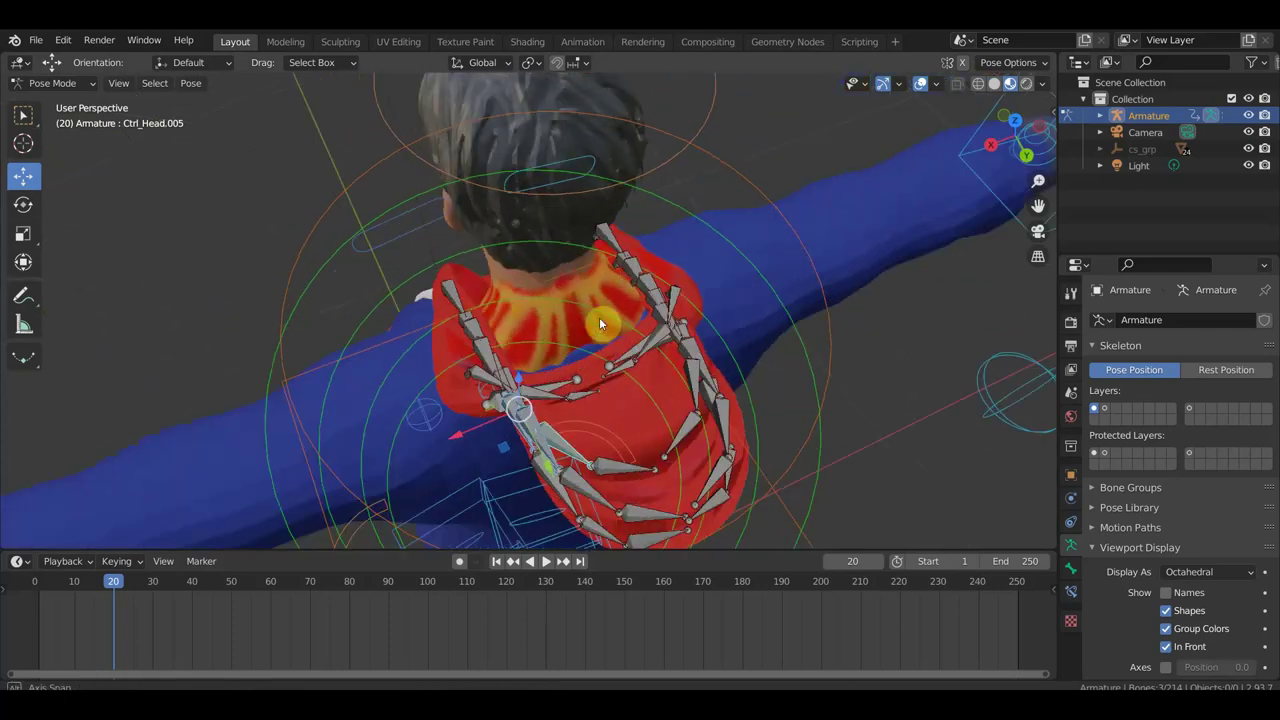
pyautogui.keyDown('shift'); pyautogui.click(740, 366); pyautogui.keyUp('shift')
pyautogui.moveTo(737, 368); pyautogui.dragTo(558, 300, button='middle')
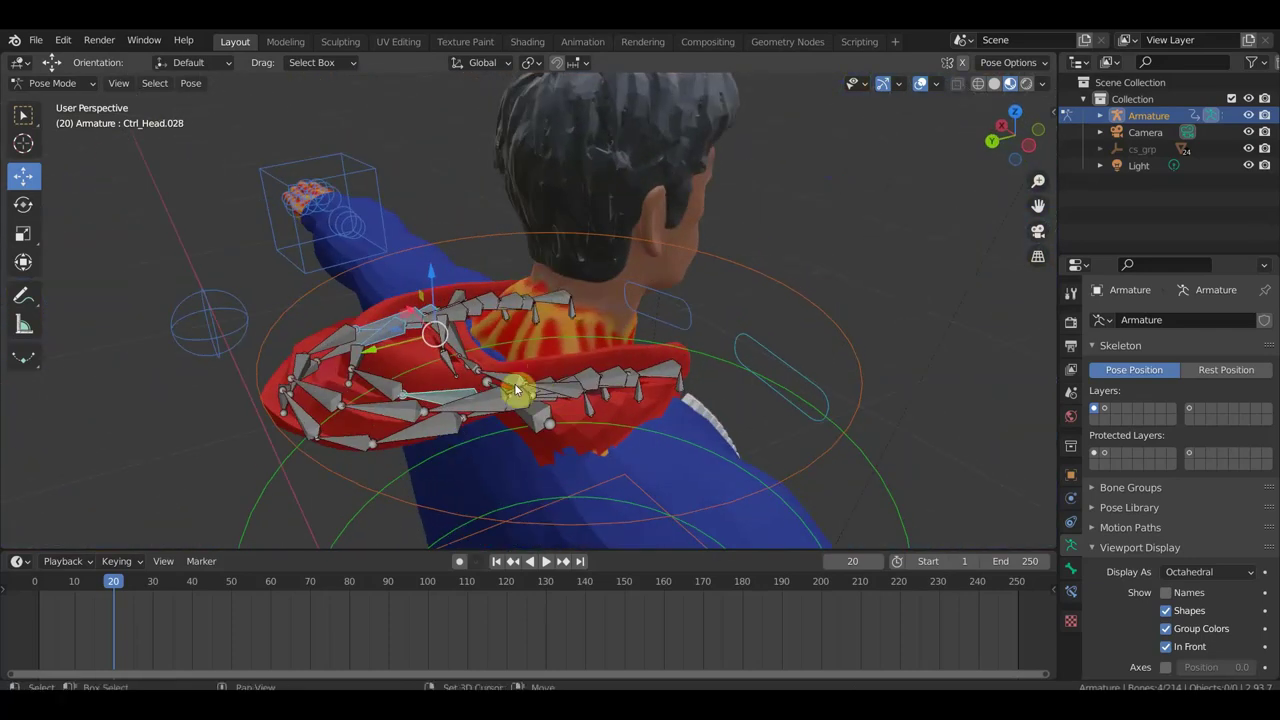
pyautogui.keyDown('shift'); pyautogui.click(503, 411); pyautogui.keyUp('shift')
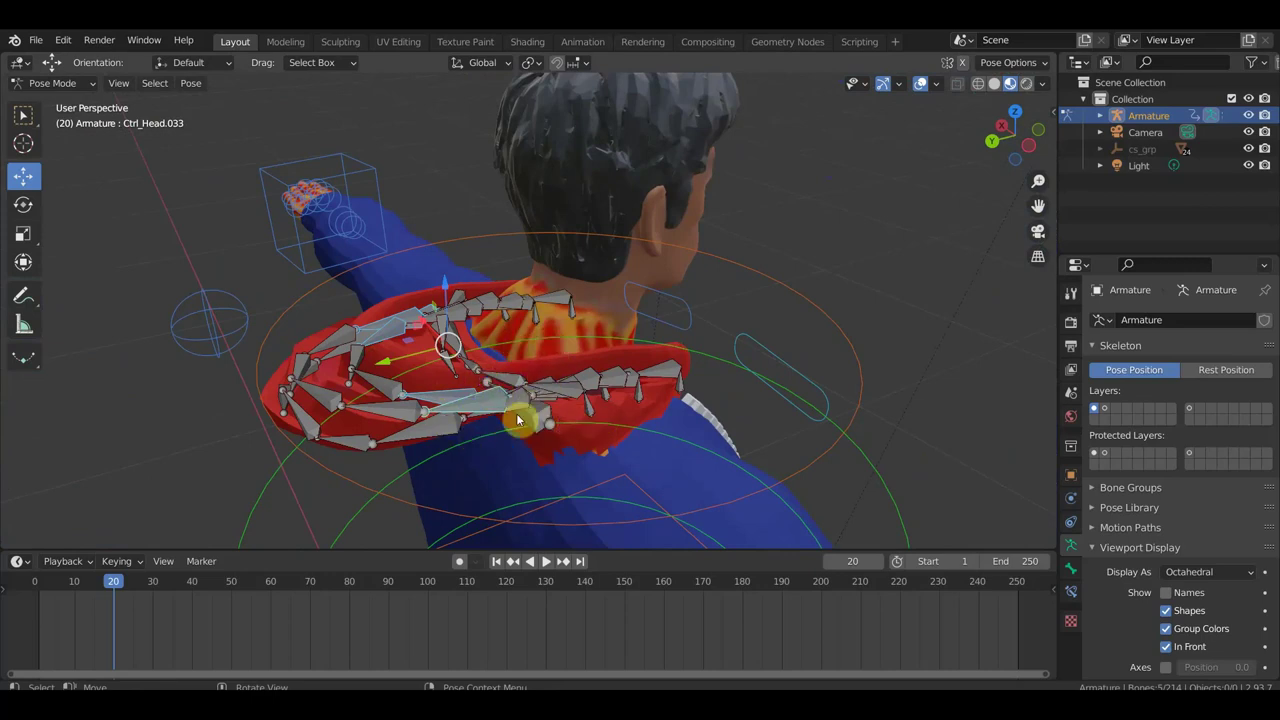
pyautogui.keyDown('shift'); pyautogui.click(643, 401); pyautogui.keyUp('shift')
pyautogui.moveTo(643, 401)
pyautogui.mouseDown(button='middle')
pyautogui.moveTo(582, 382)
pyautogui.moveTo(592, 364)
pyautogui.mouseUp(button='middle')
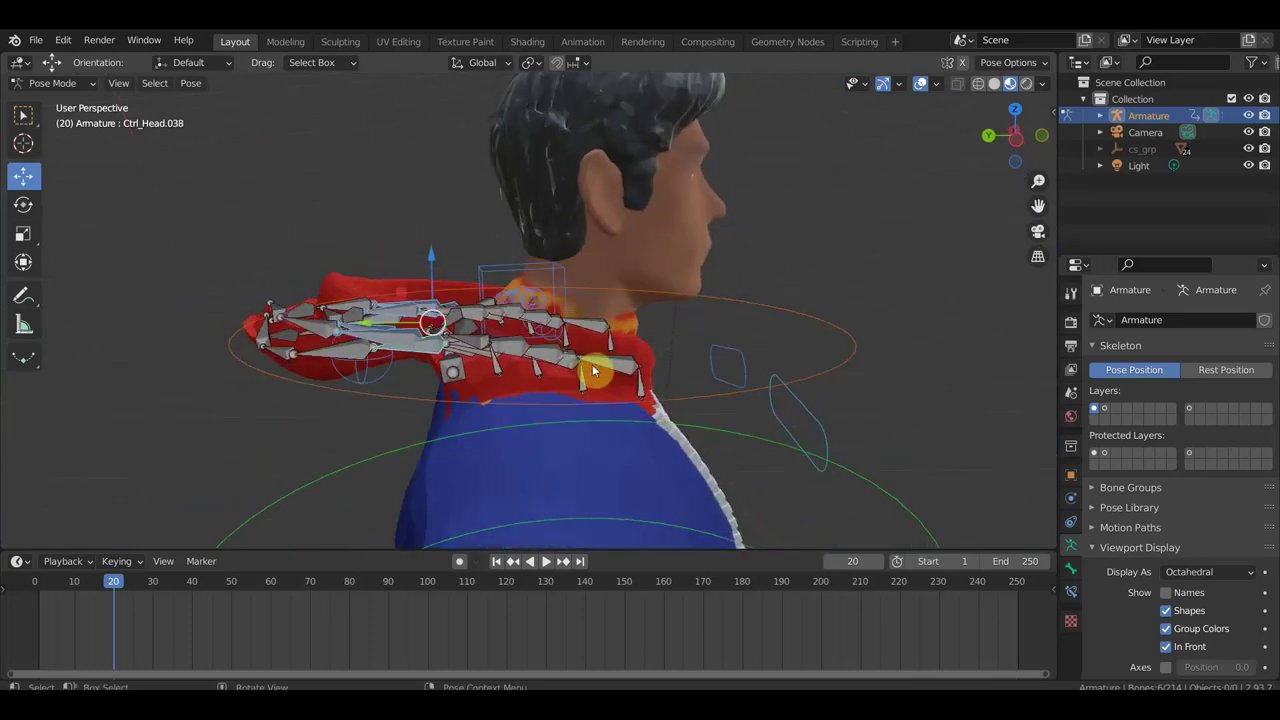
# - Rotate the selected bones so the hood hangs down the character's back
pyautogui.press('r')
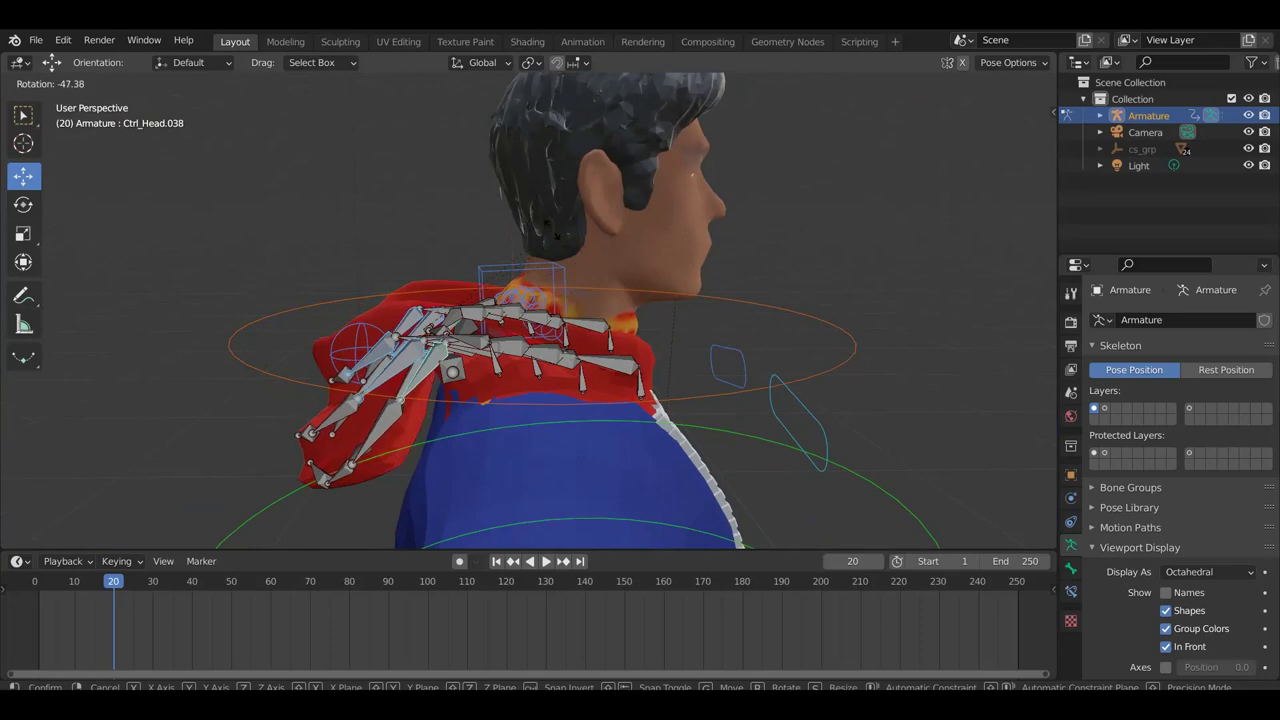
pyautogui.click(547, 231)
pyautogui.moveTo(547, 231)
pyautogui.mouseDown(button='middle')
pyautogui.moveTo(550, 370)
pyautogui.moveTo(539, 344)
pyautogui.mouseUp(button='middle')
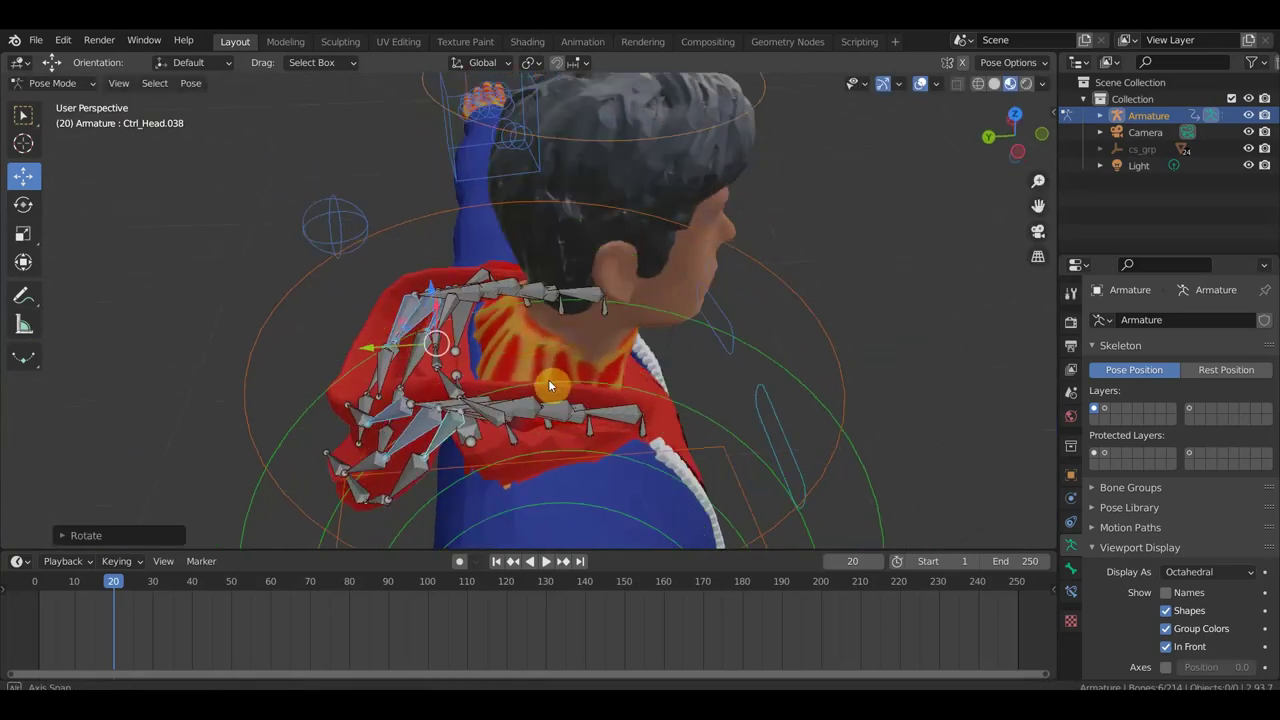
pyautogui.moveTo(476, 301)
pyautogui.mouseDown(button='middle')
pyautogui.moveTo(620, 321)
pyautogui.moveTo(757, 303)
pyautogui.moveTo(634, 353)
pyautogui.moveTo(520, 348)
pyautogui.mouseUp(button='middle')
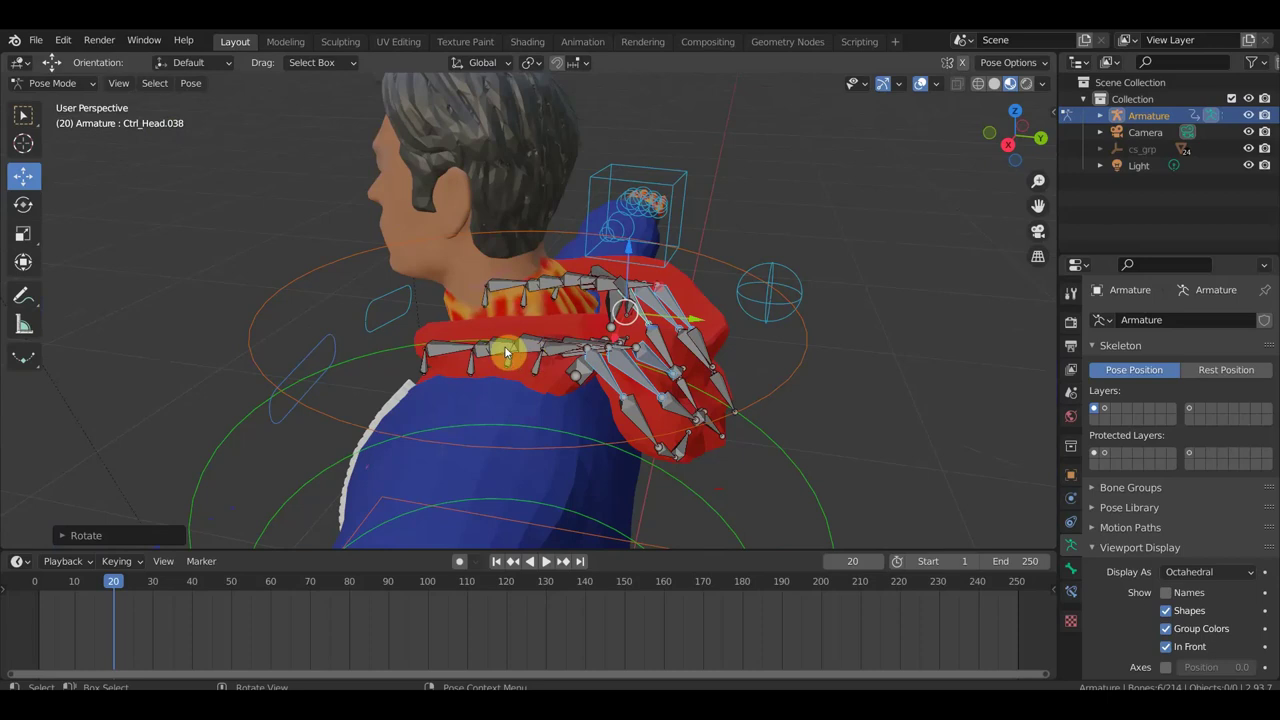
pyautogui.moveTo(580, 363); pyautogui.dragTo(614, 354, button='middle')
pyautogui.scroll(2, 513, 366)
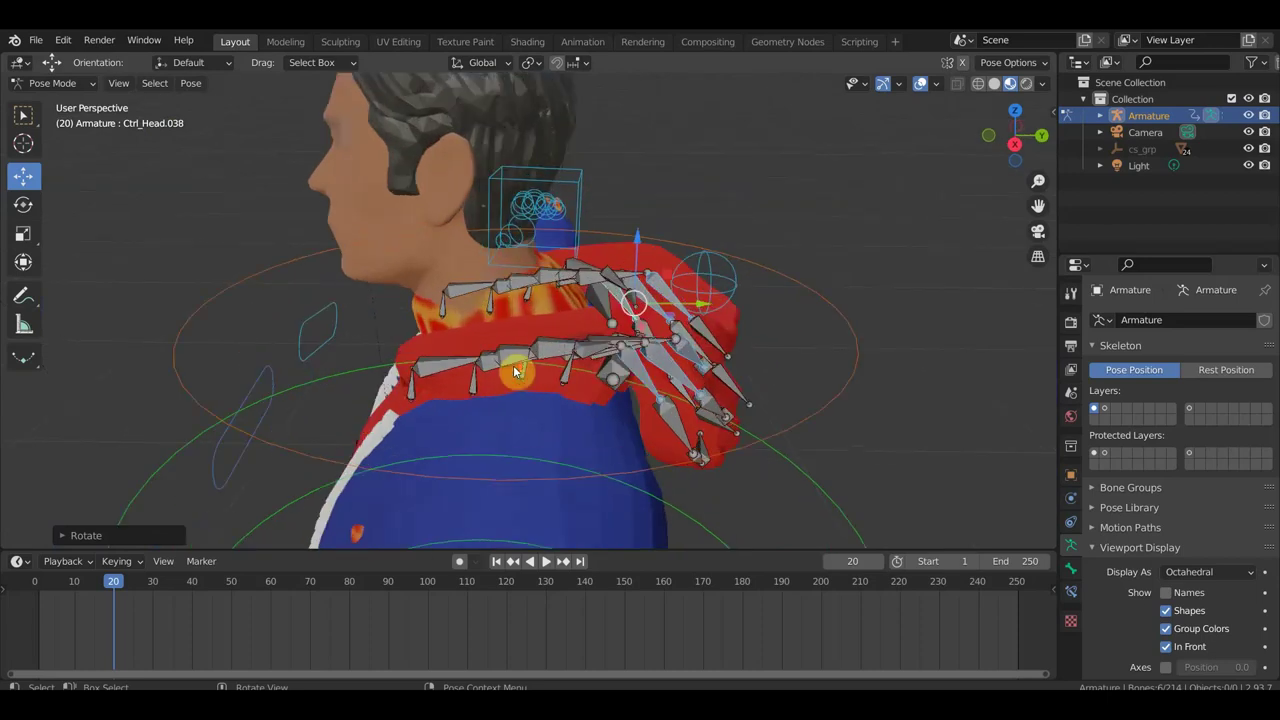
pyautogui.scroll(2, 485, 384)
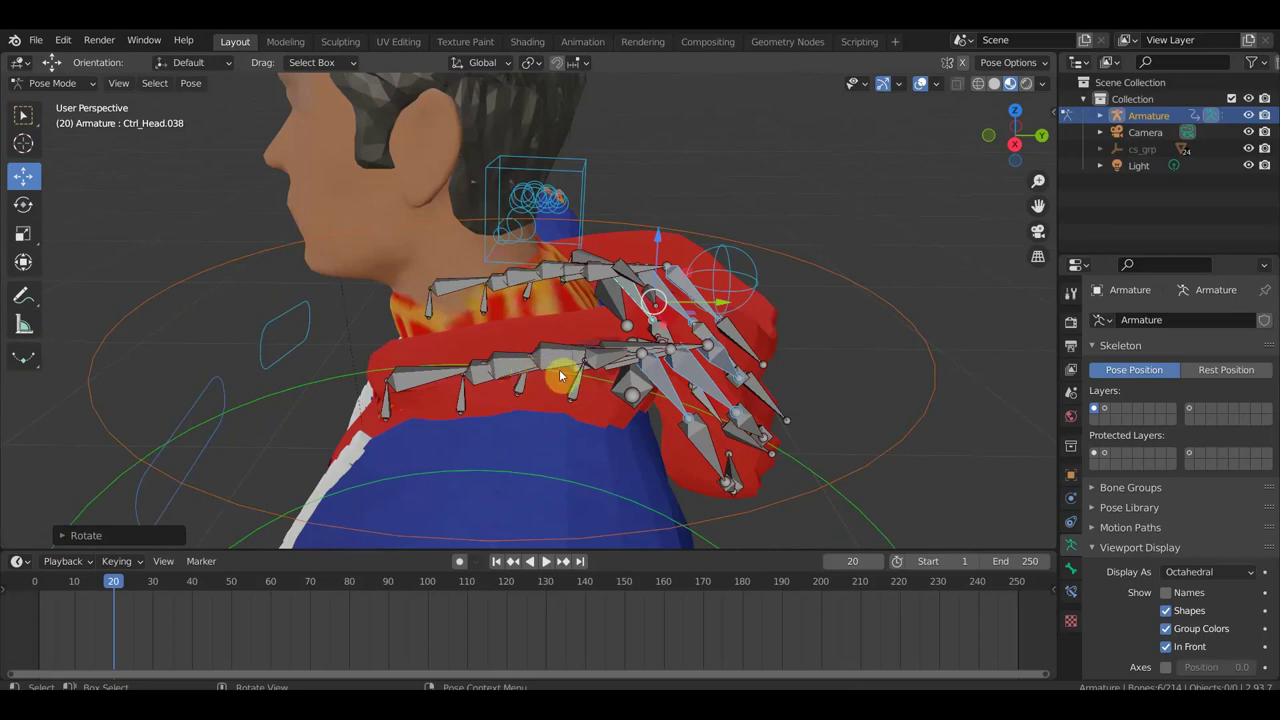
pyautogui.moveTo(558, 366)
pyautogui.mouseDown(button='middle')
pyautogui.moveTo(536, 362)
pyautogui.moveTo(571, 349)
pyautogui.mouseUp(button='middle')
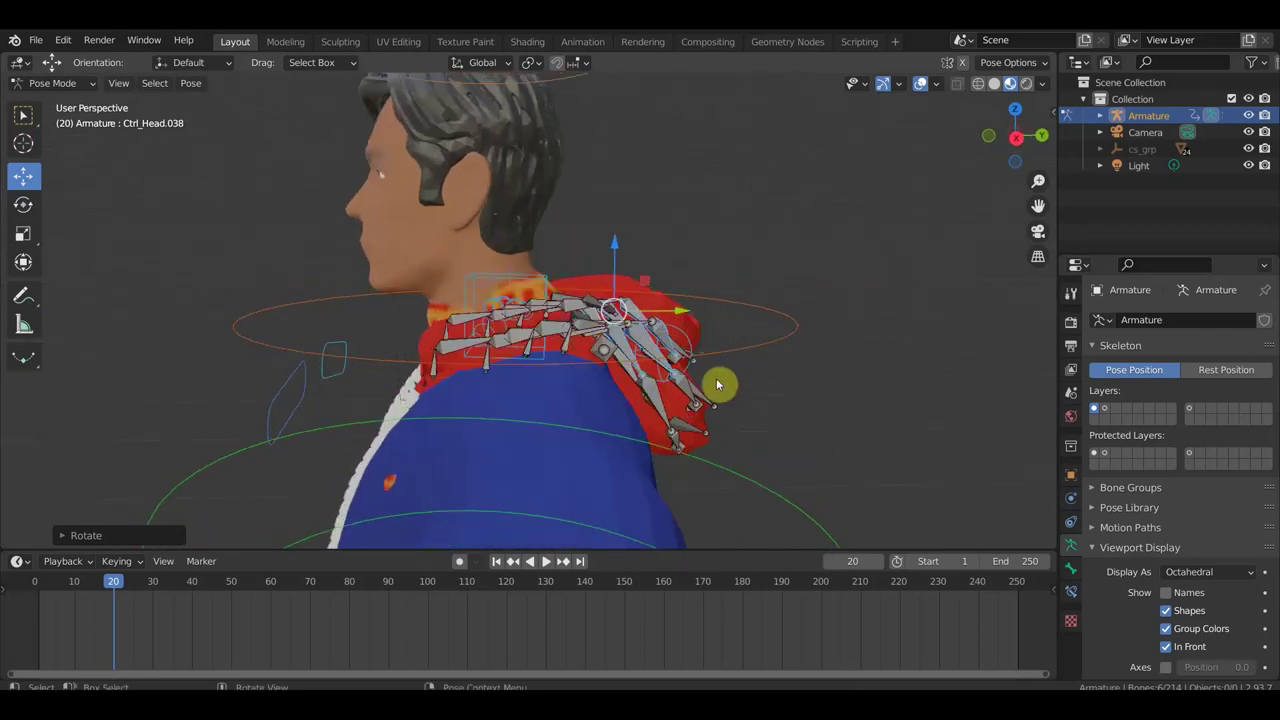
# - Keyframe the posed bones, then all rig bones at frame 20, and scrub back to frame 2
pyautogui.press('i')
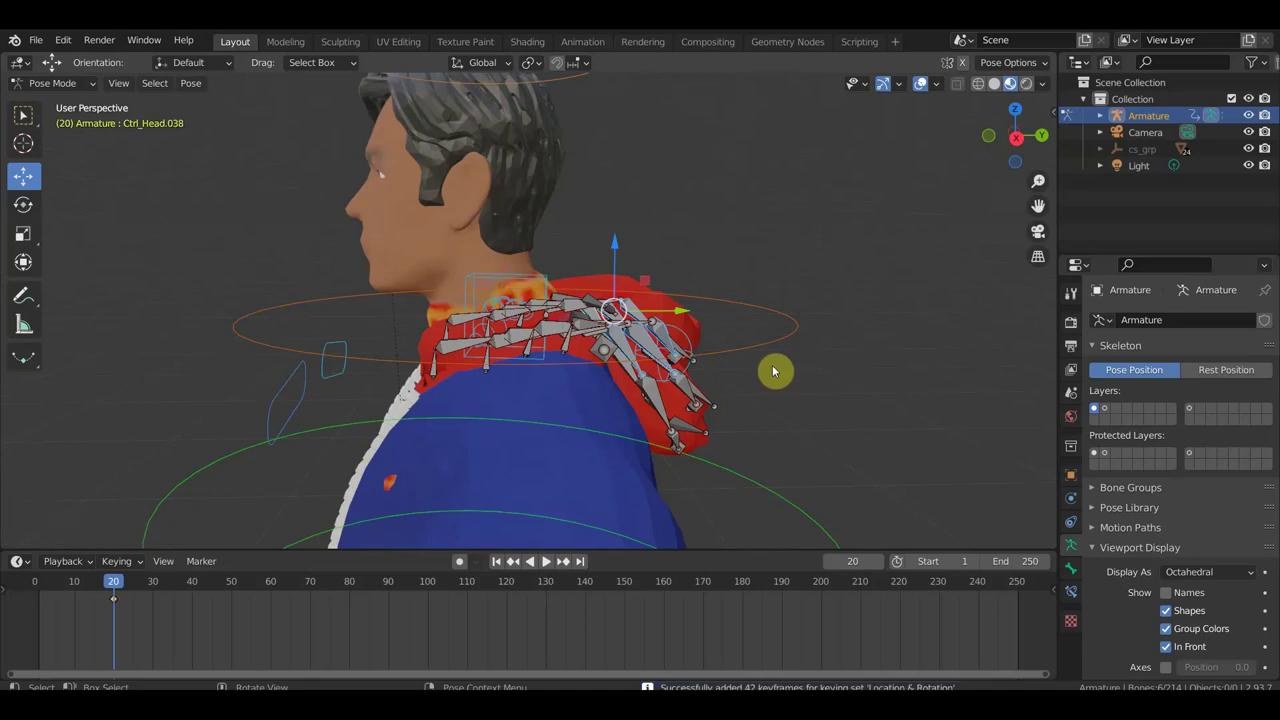
pyautogui.scroll(-2, 780, 371)
pyautogui.scroll(-1, 780, 371)
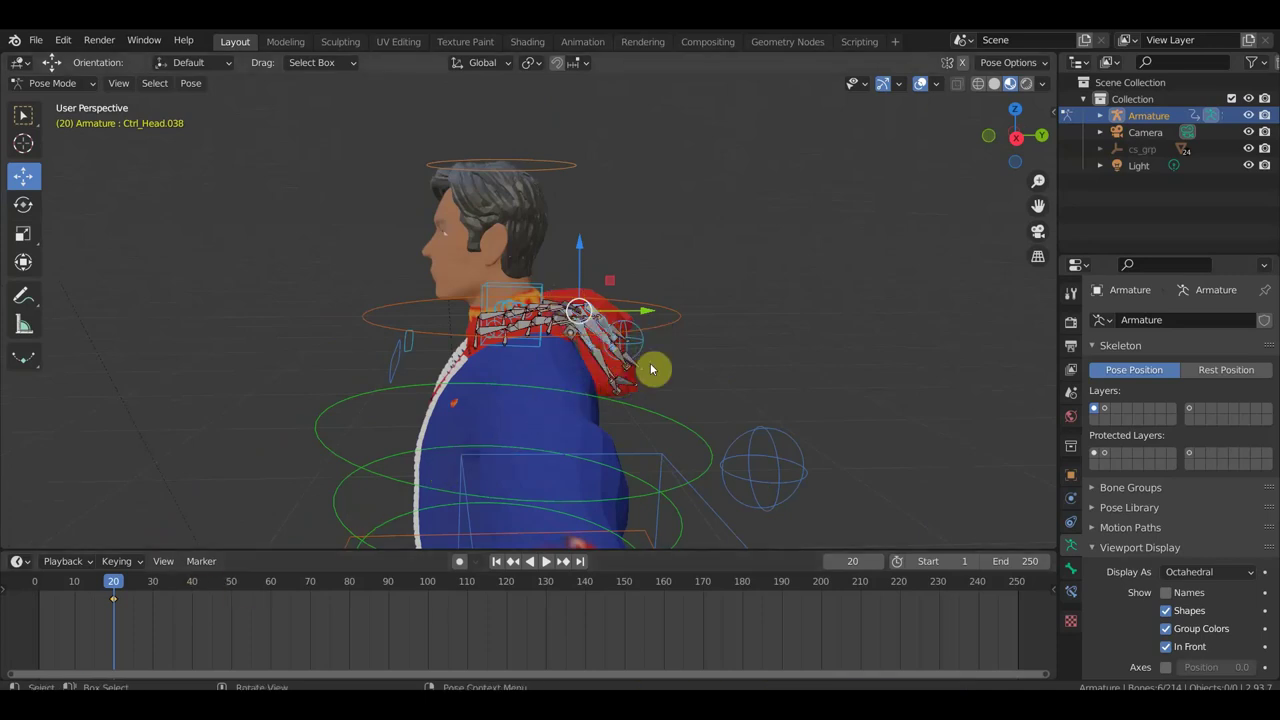
pyautogui.press('a')
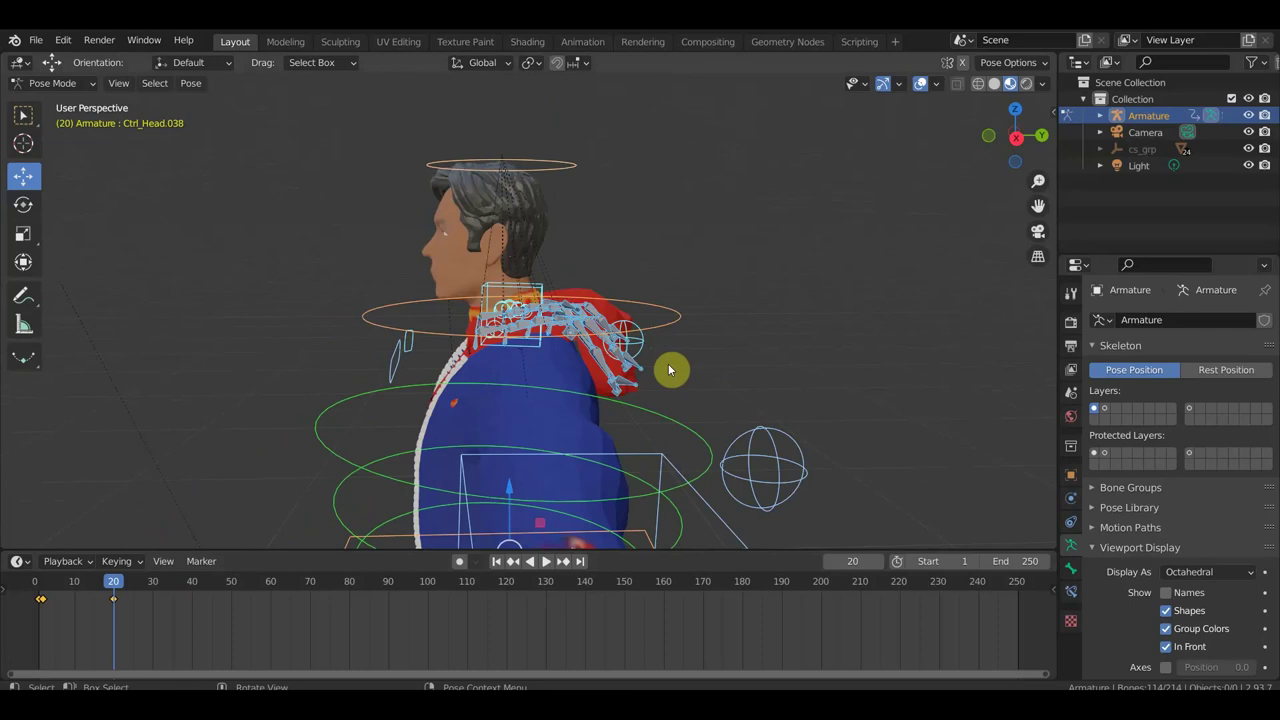
pyautogui.press('i')
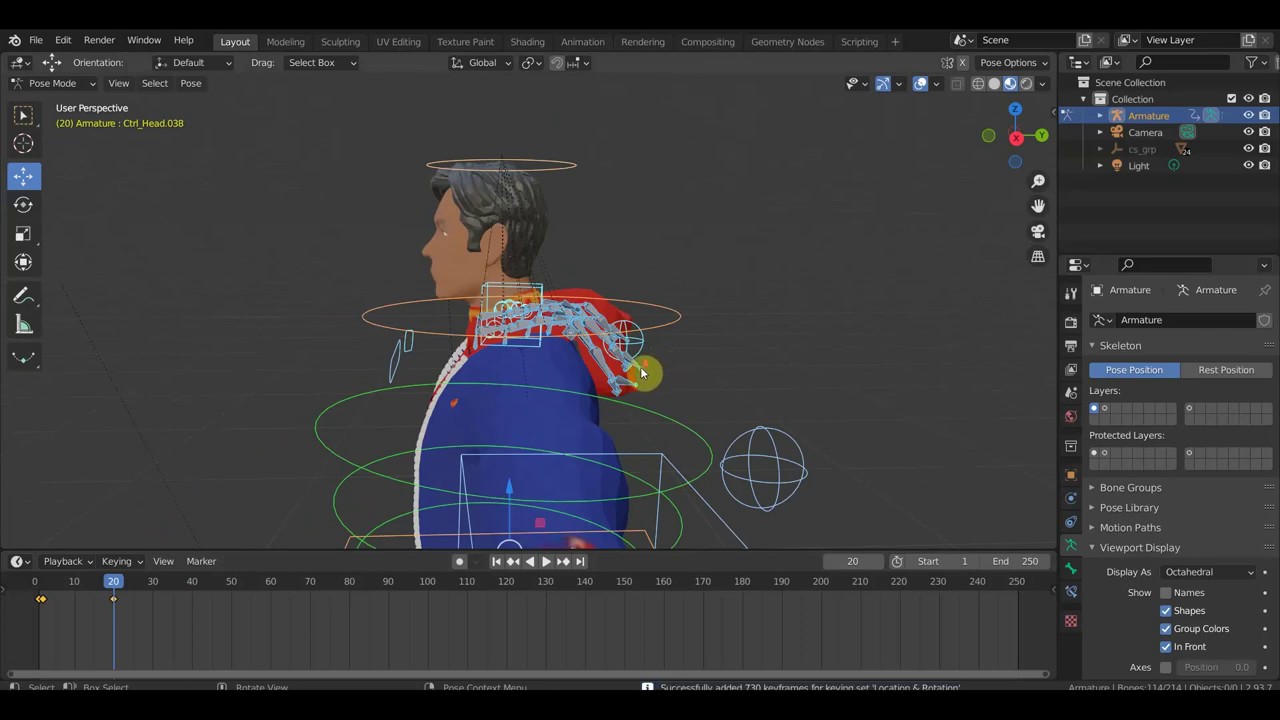
pyautogui.moveTo(643, 371); pyautogui.dragTo(462, 440, button='middle')
pyautogui.moveTo(114, 583); pyautogui.dragTo(44, 582)
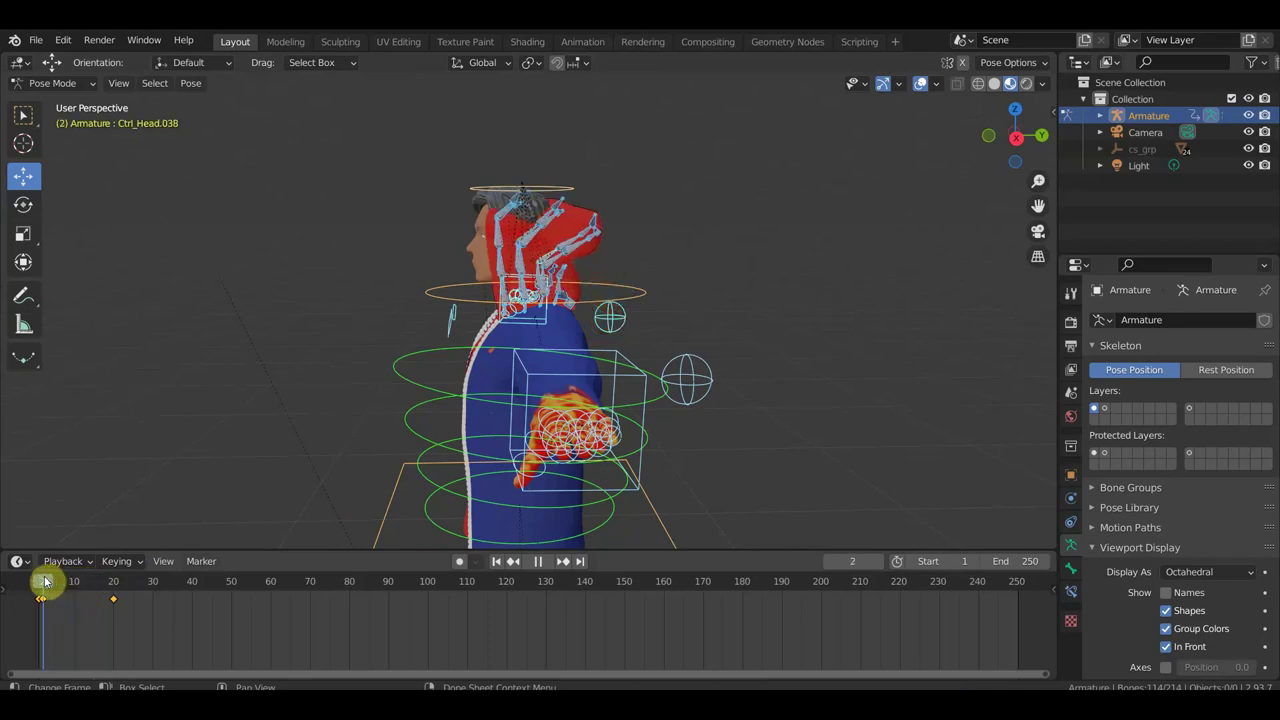
# - Select the eight control bones along the top of the hood
pyautogui.moveTo(503, 374); pyautogui.dragTo(606, 334, button='middle')
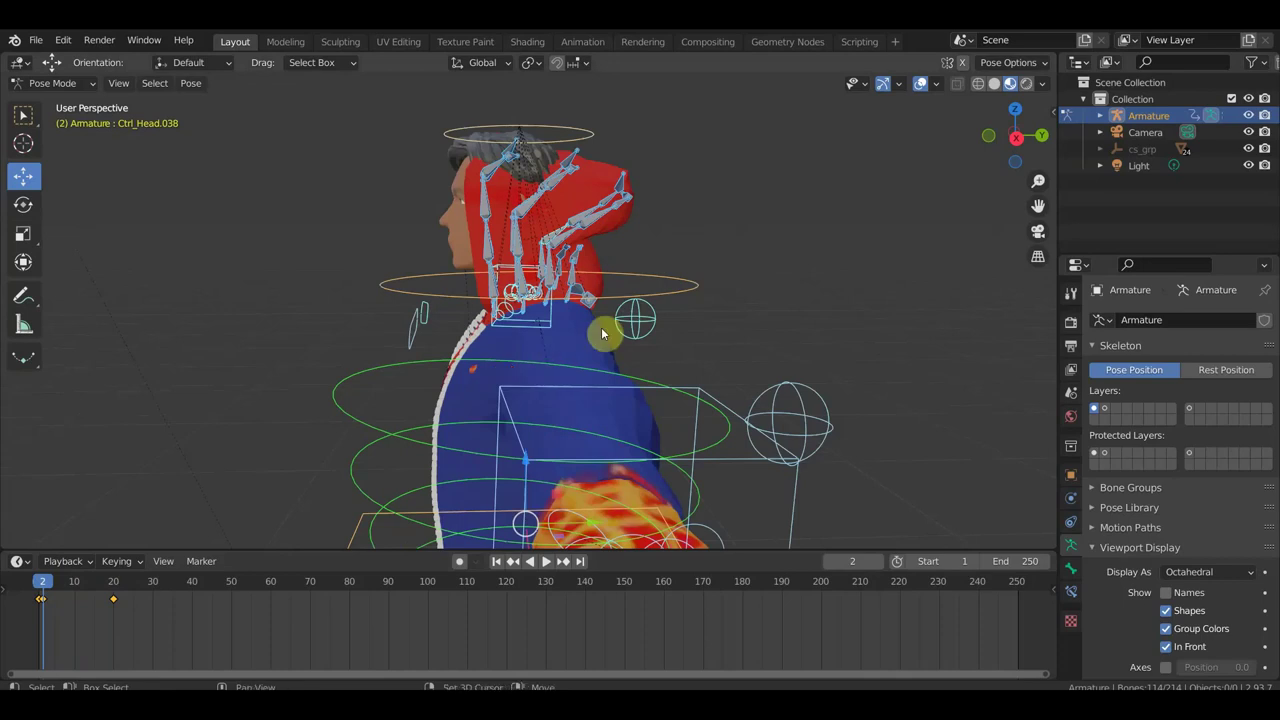
pyautogui.scroll(3, 594, 409)
pyautogui.scroll(2, 570, 341)
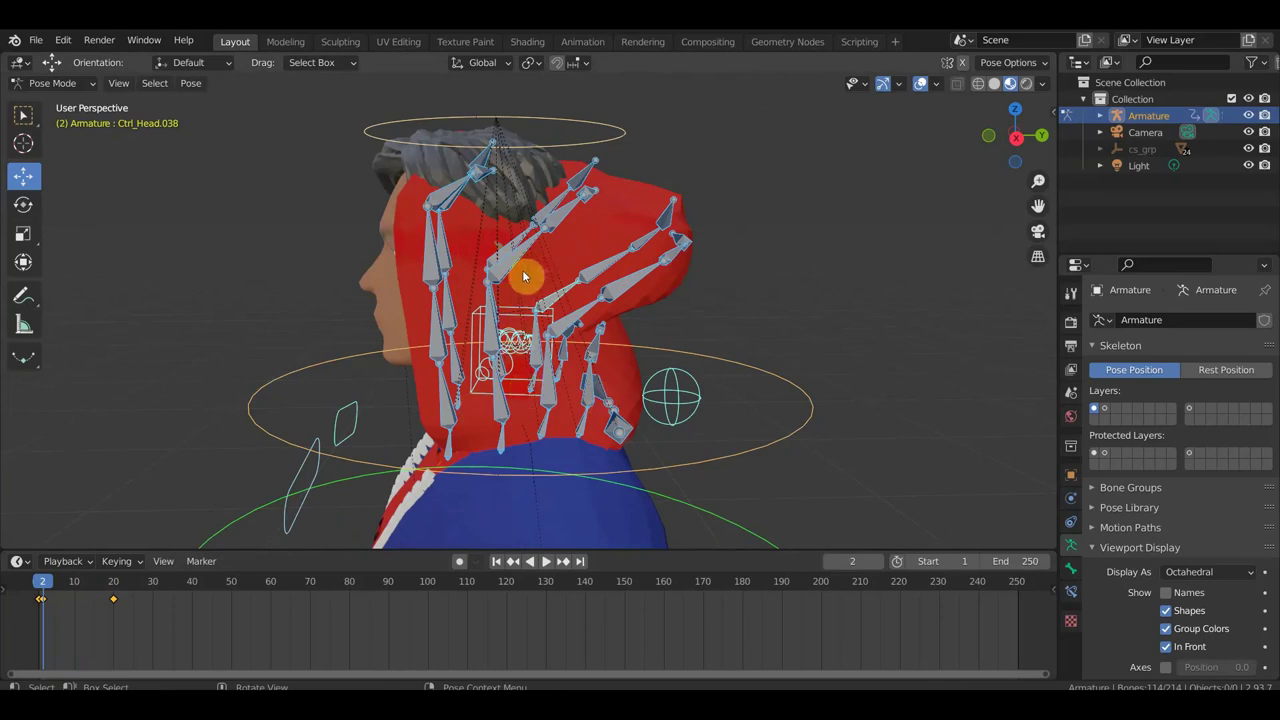
pyautogui.click(500, 245)
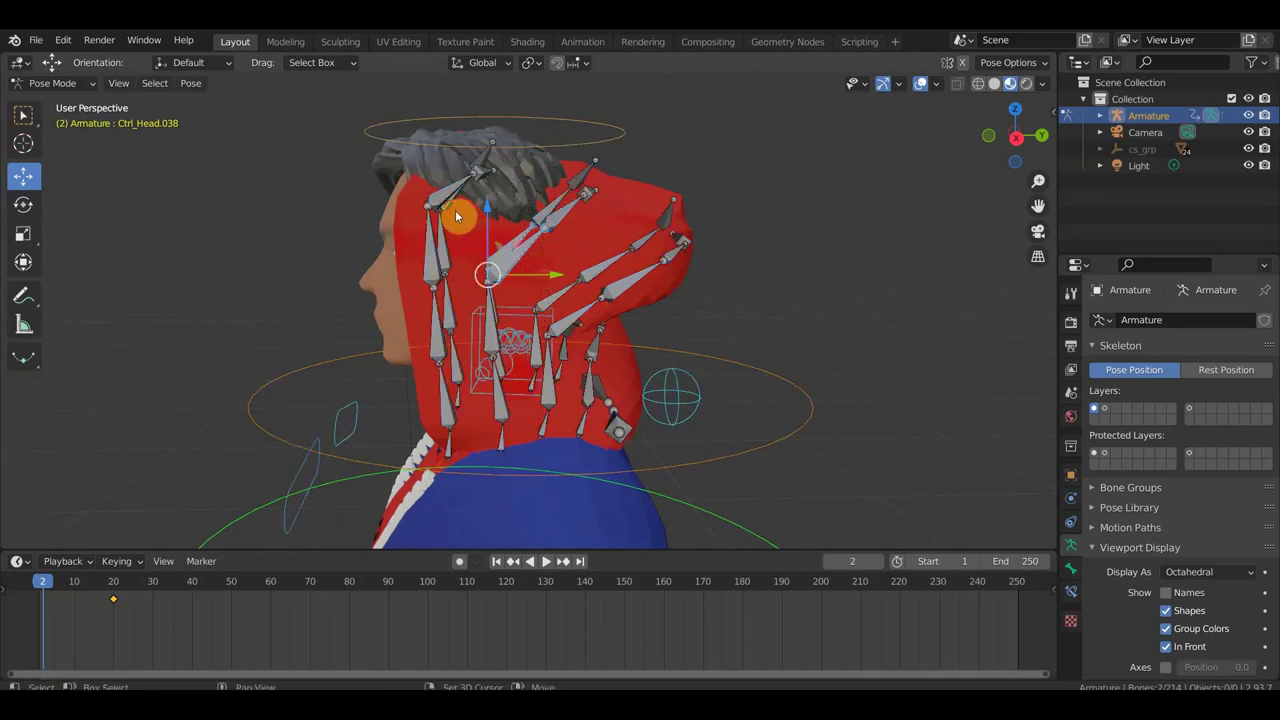
pyautogui.keyDown('shift'); pyautogui.click(434, 190); pyautogui.keyUp('shift')
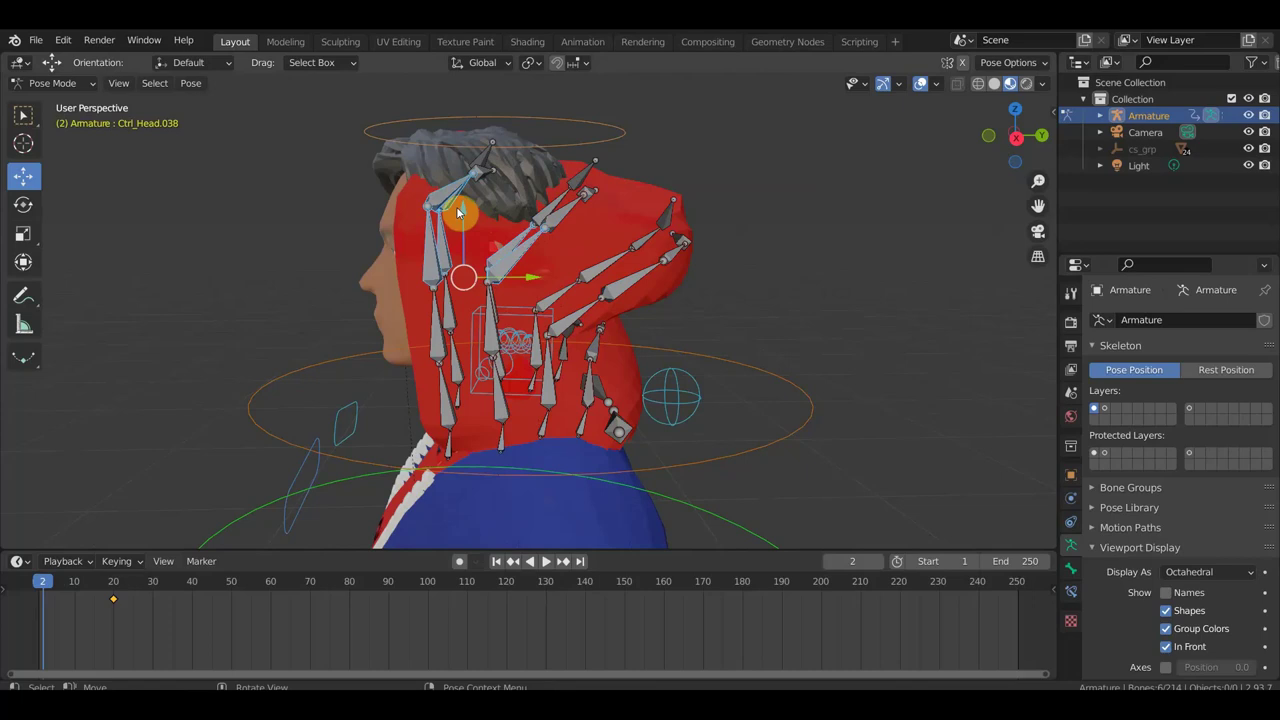
pyautogui.click(458, 213)
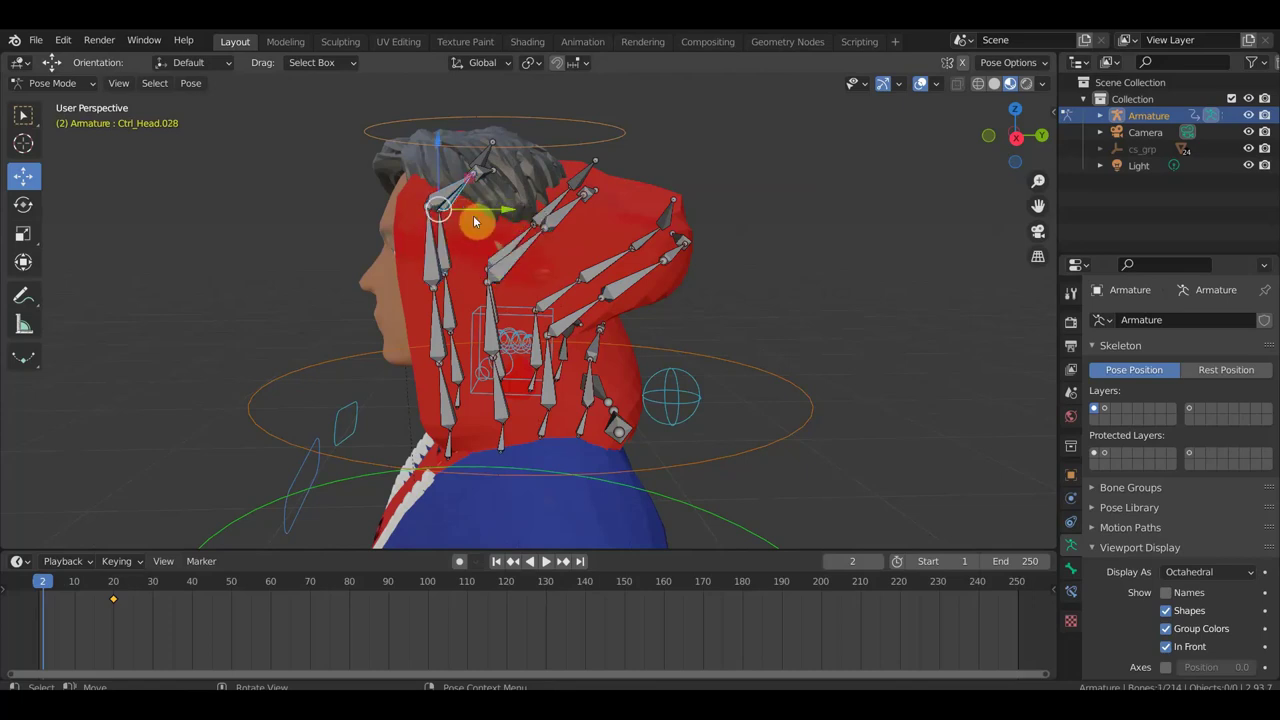
pyautogui.keyDown('shift'); pyautogui.click(440, 196); pyautogui.keyUp('shift')
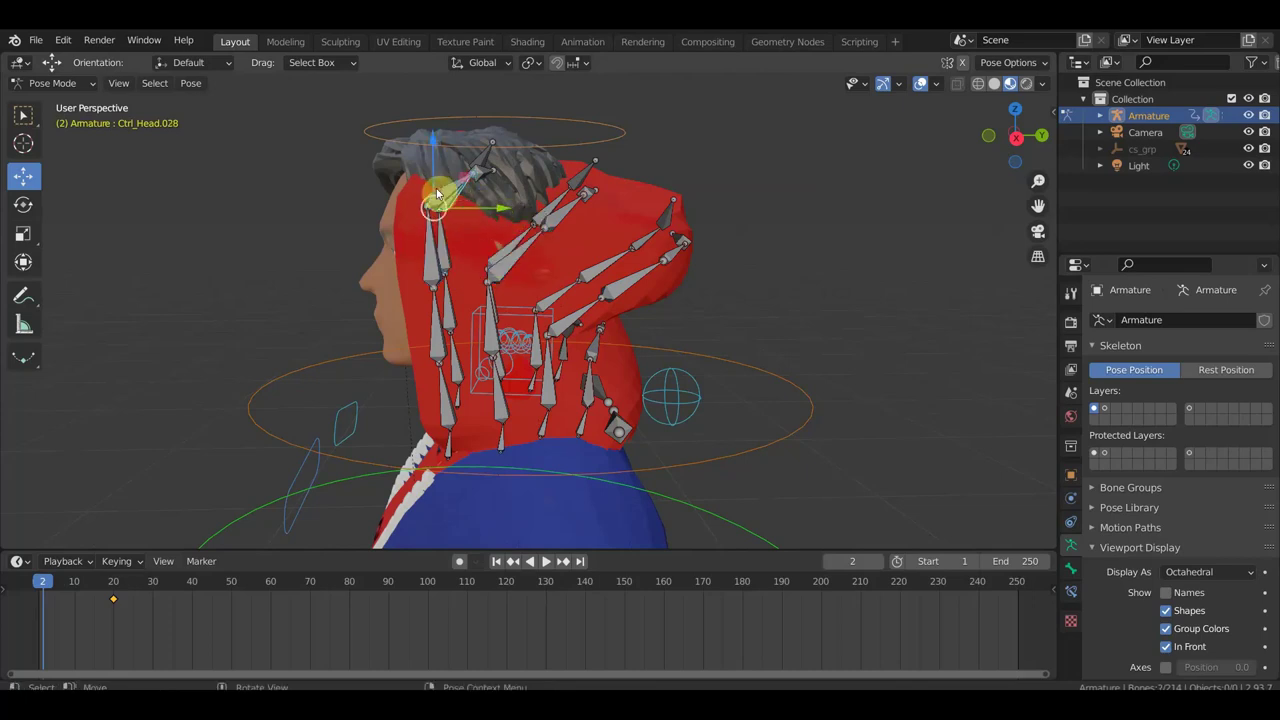
pyautogui.keyDown('shift'); pyautogui.click(530, 268); pyautogui.keyUp('shift')
pyautogui.keyDown('shift'); pyautogui.click(557, 307); pyautogui.keyUp('shift')
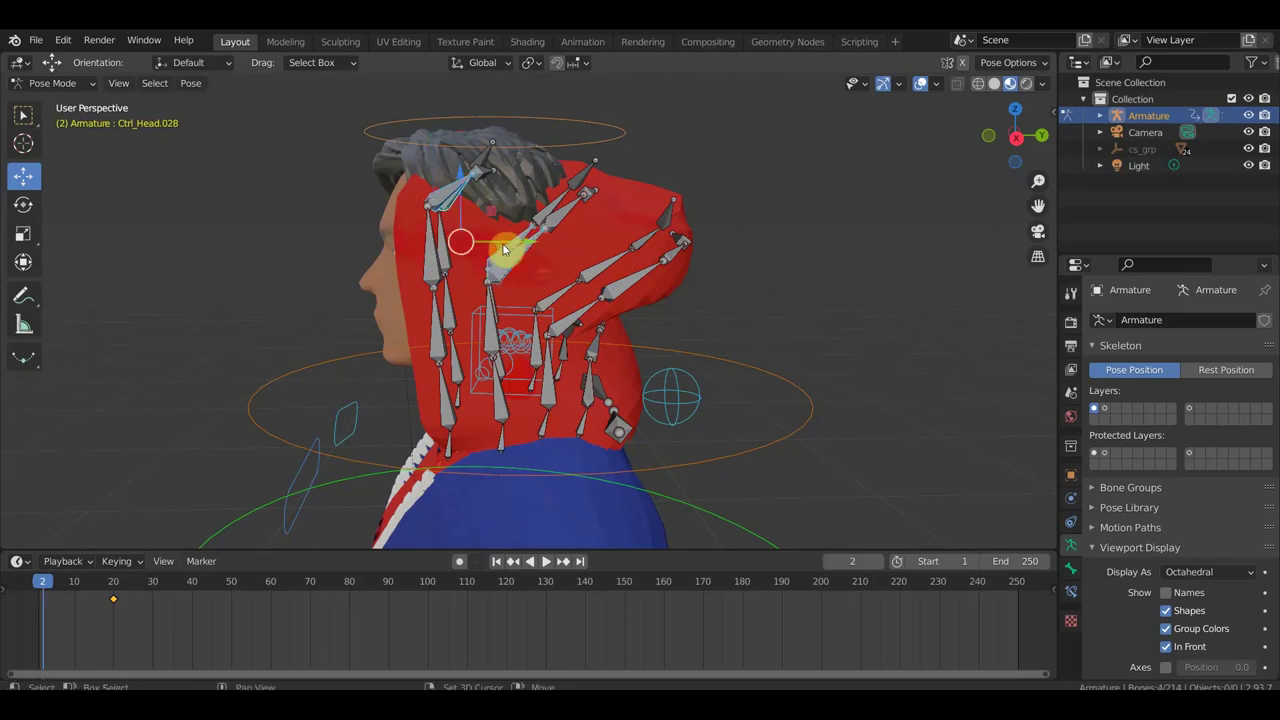
pyautogui.keyDown('shift'); pyautogui.click(584, 319); pyautogui.keyUp('shift')
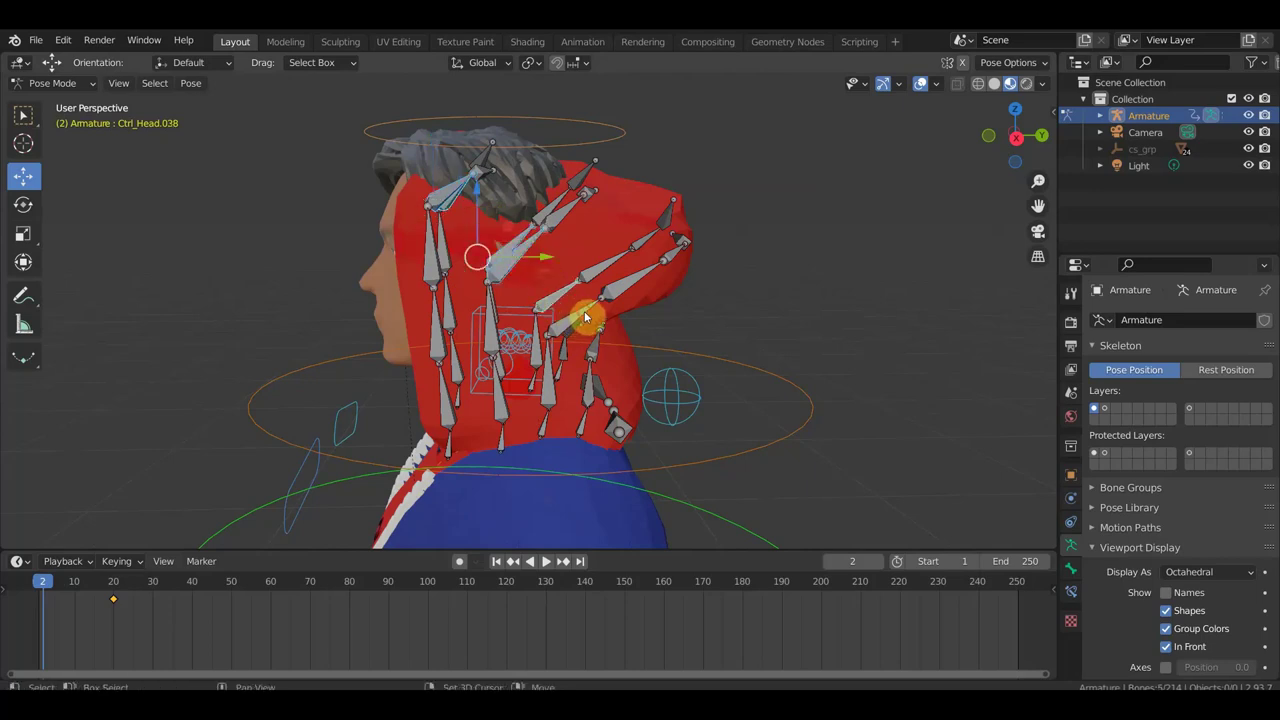
pyautogui.keyDown('shift'); pyautogui.click(612, 371); pyautogui.keyUp('shift')
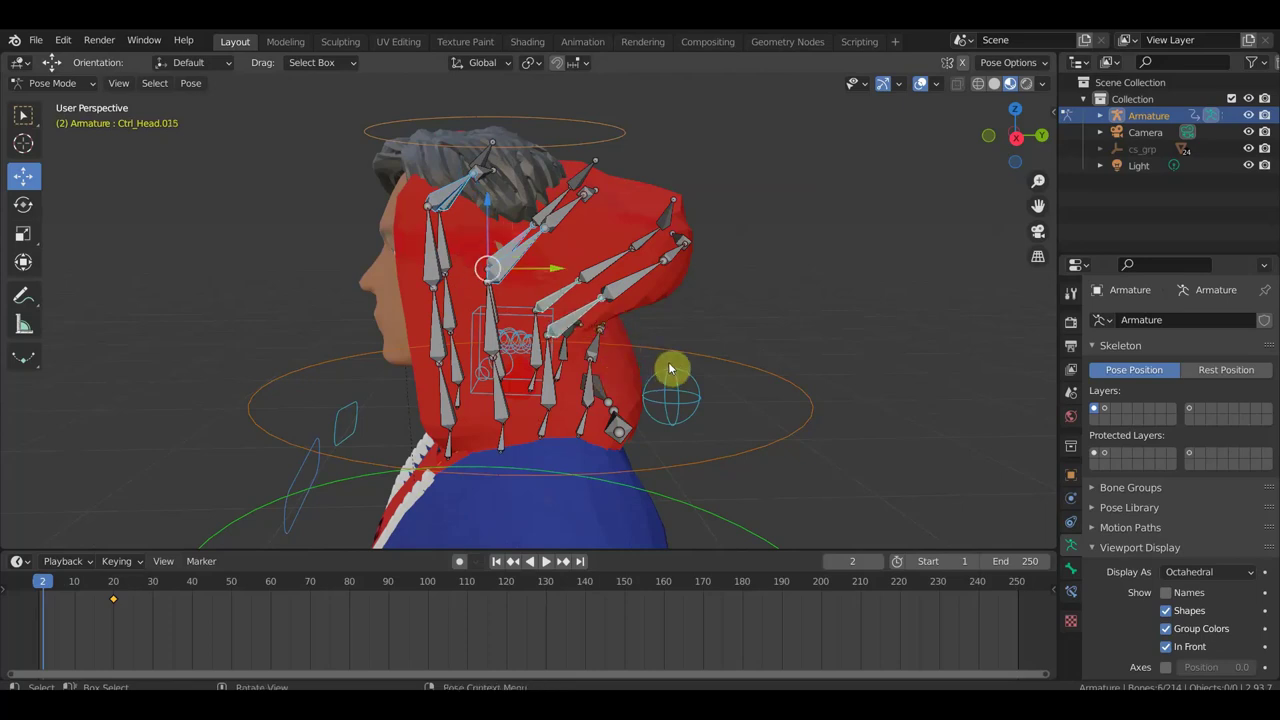
# - Rotate the selected bones from the right and front views so the hood sits over the head
pyautogui.press('KP_3')
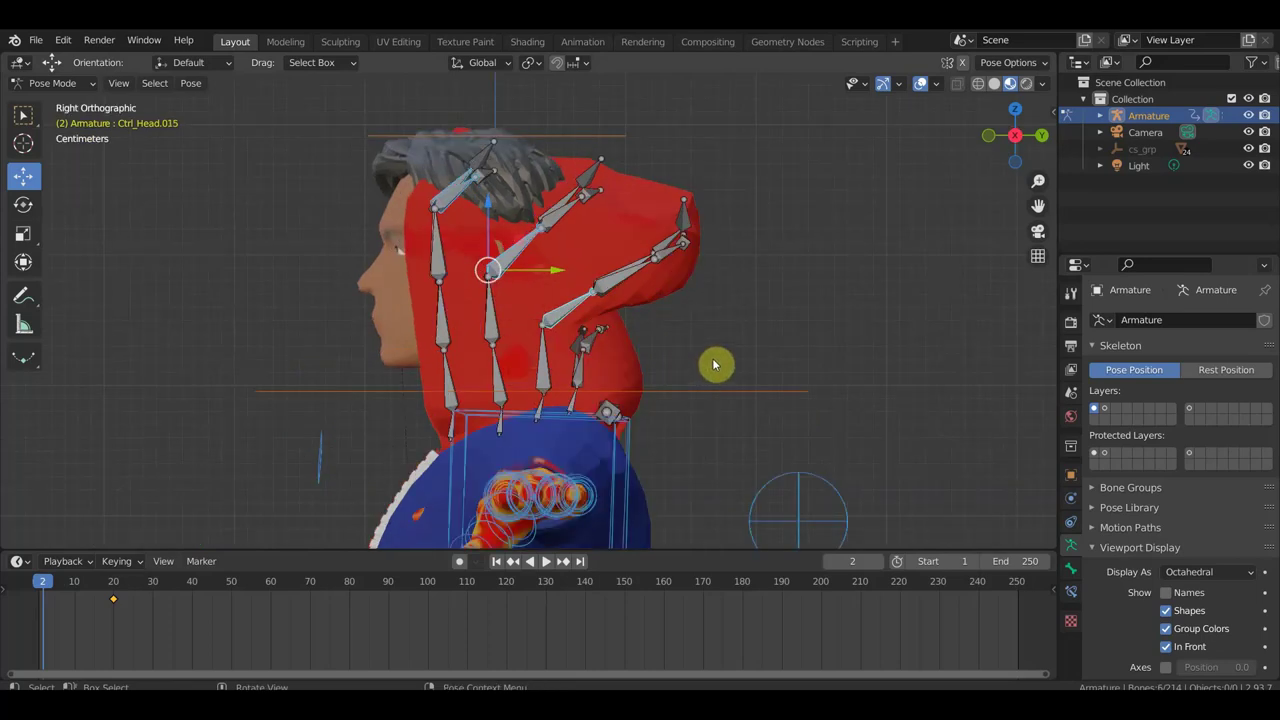
pyautogui.press('r')
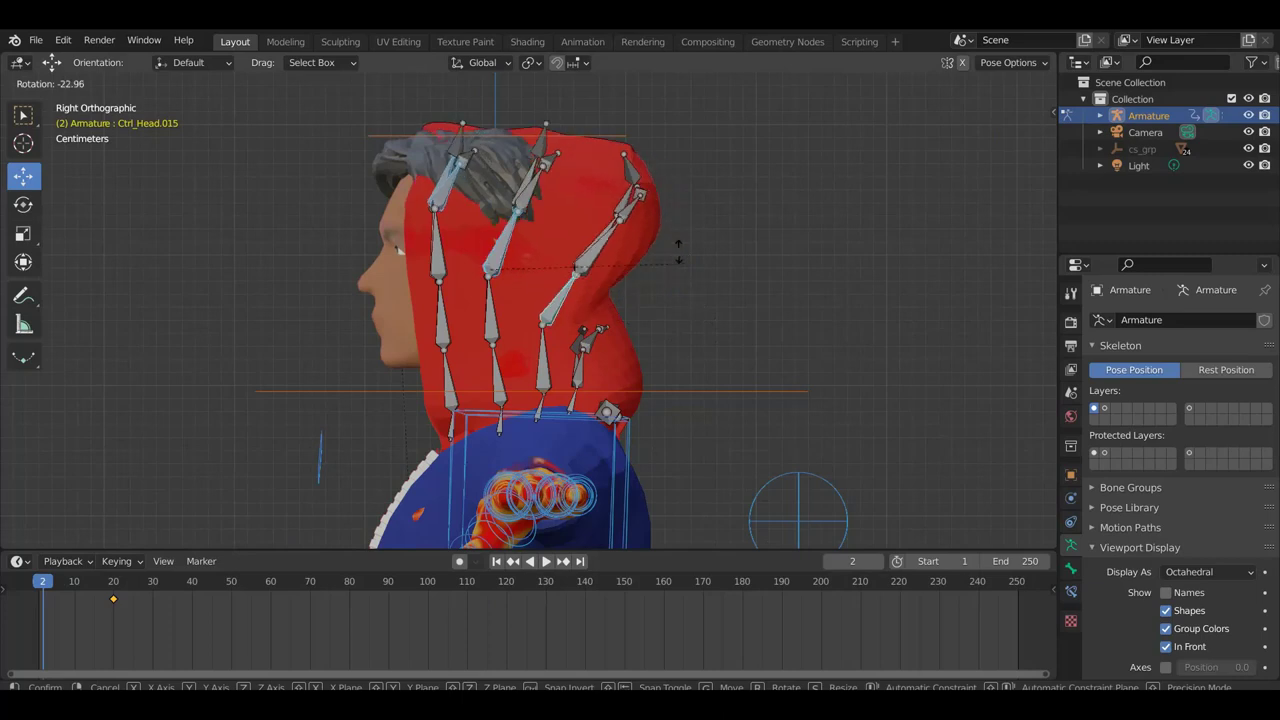
pyautogui.click(603, 207)
pyautogui.moveTo(601, 205)
pyautogui.mouseDown(button='middle')
pyautogui.moveTo(694, 273)
pyautogui.moveTo(767, 272)
pyautogui.mouseUp(button='middle')
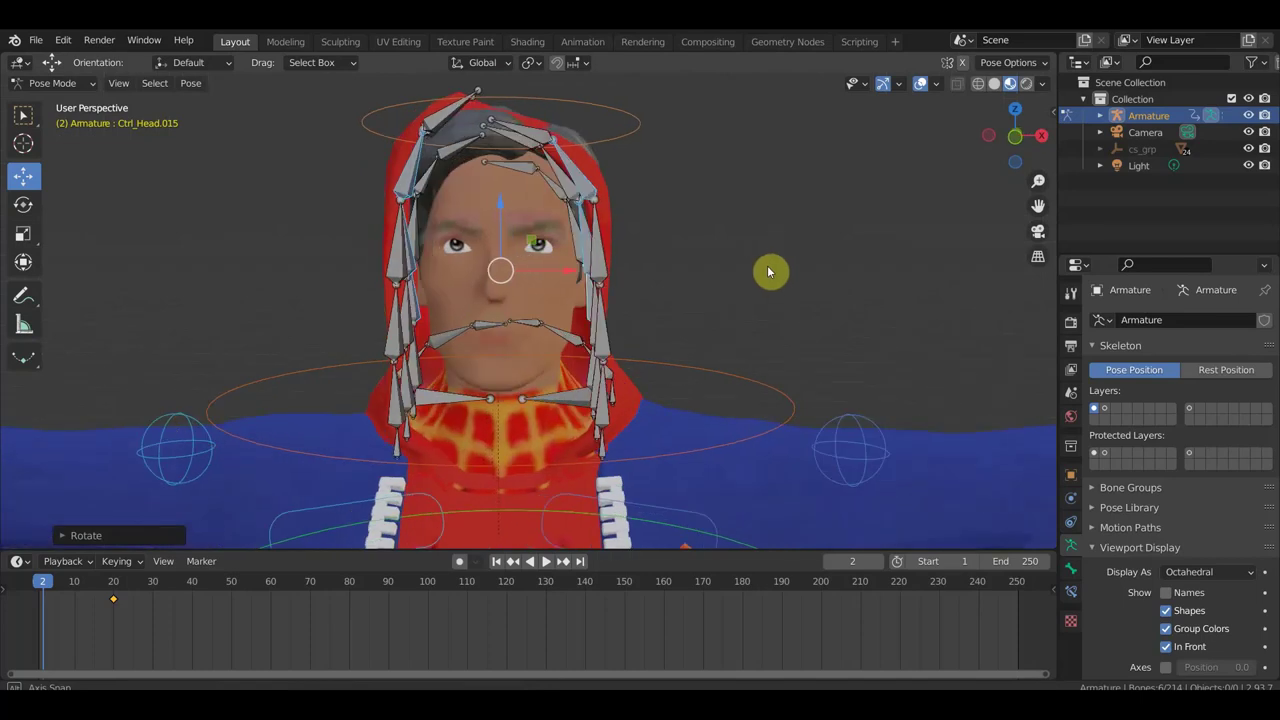
pyautogui.press('r')
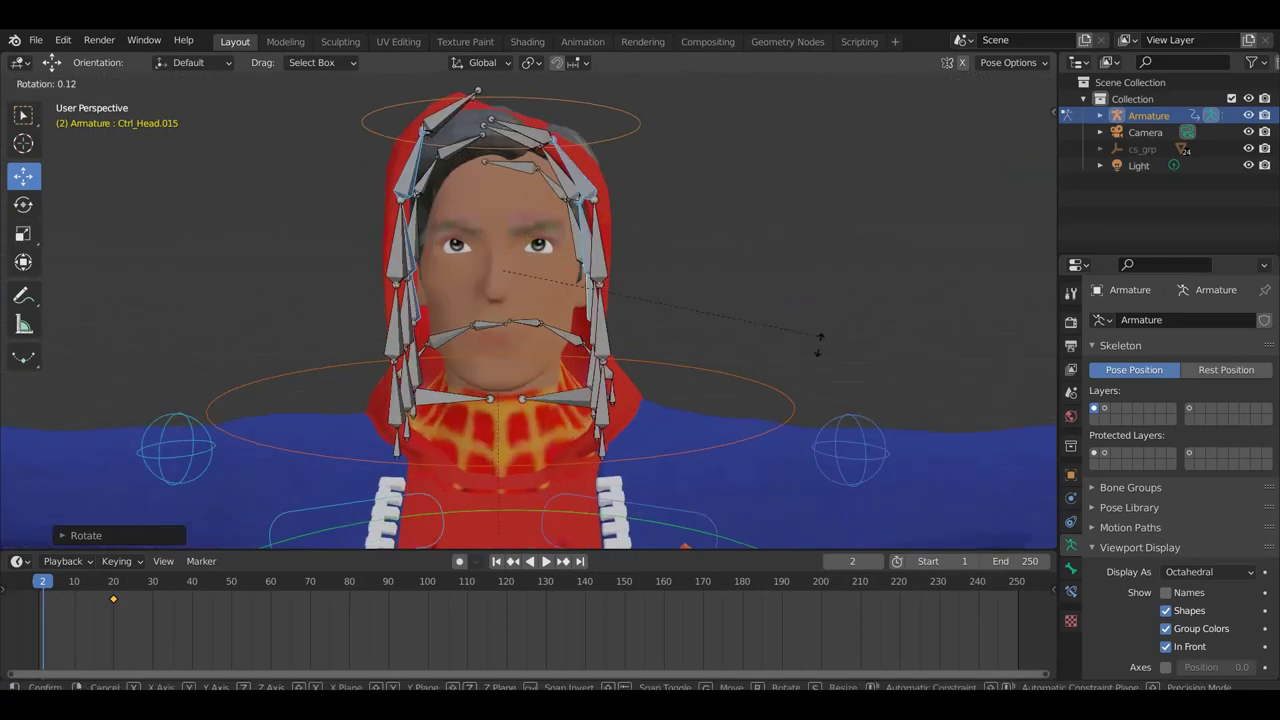
pyautogui.click(763, 362)
pyautogui.moveTo(660, 280)
pyautogui.mouseDown(button='middle')
pyautogui.moveTo(530, 253)
pyautogui.moveTo(651, 257)
pyautogui.moveTo(543, 257)
pyautogui.mouseUp(button='middle')
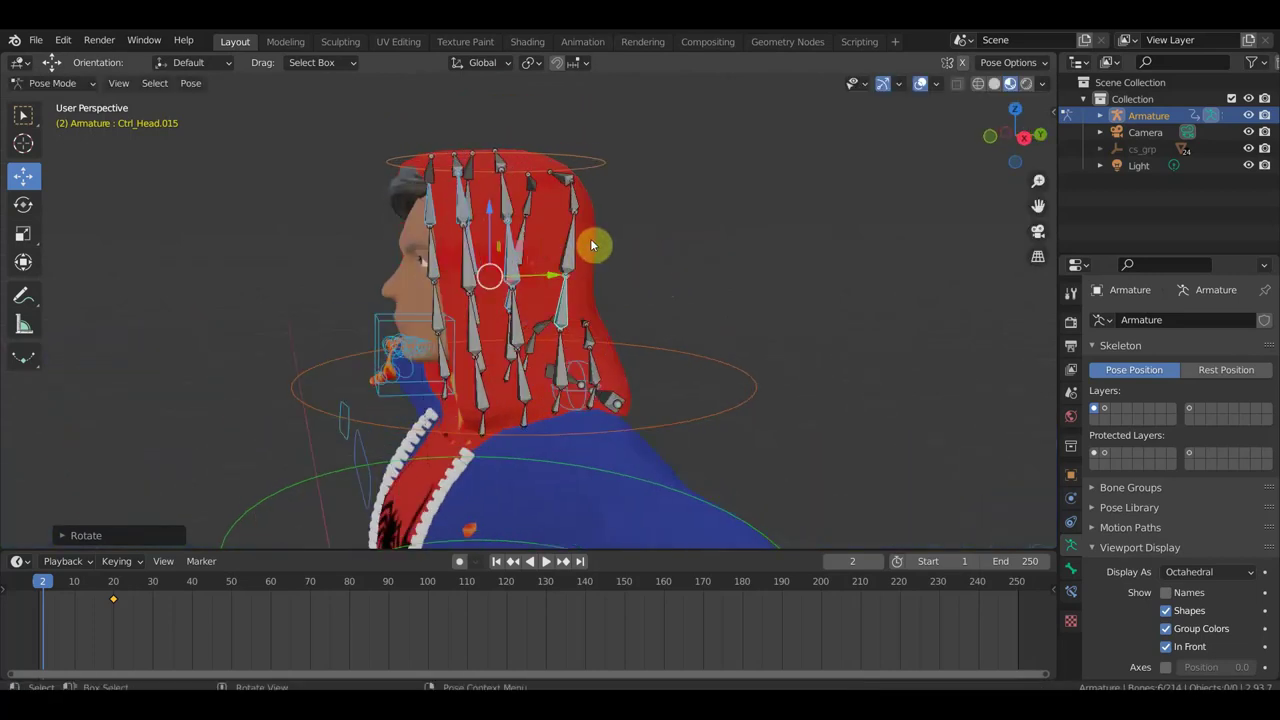
pyautogui.moveTo(590, 238)
pyautogui.mouseDown(button='middle')
pyautogui.moveTo(626, 246)
pyautogui.moveTo(592, 243)
pyautogui.mouseUp(button='middle')
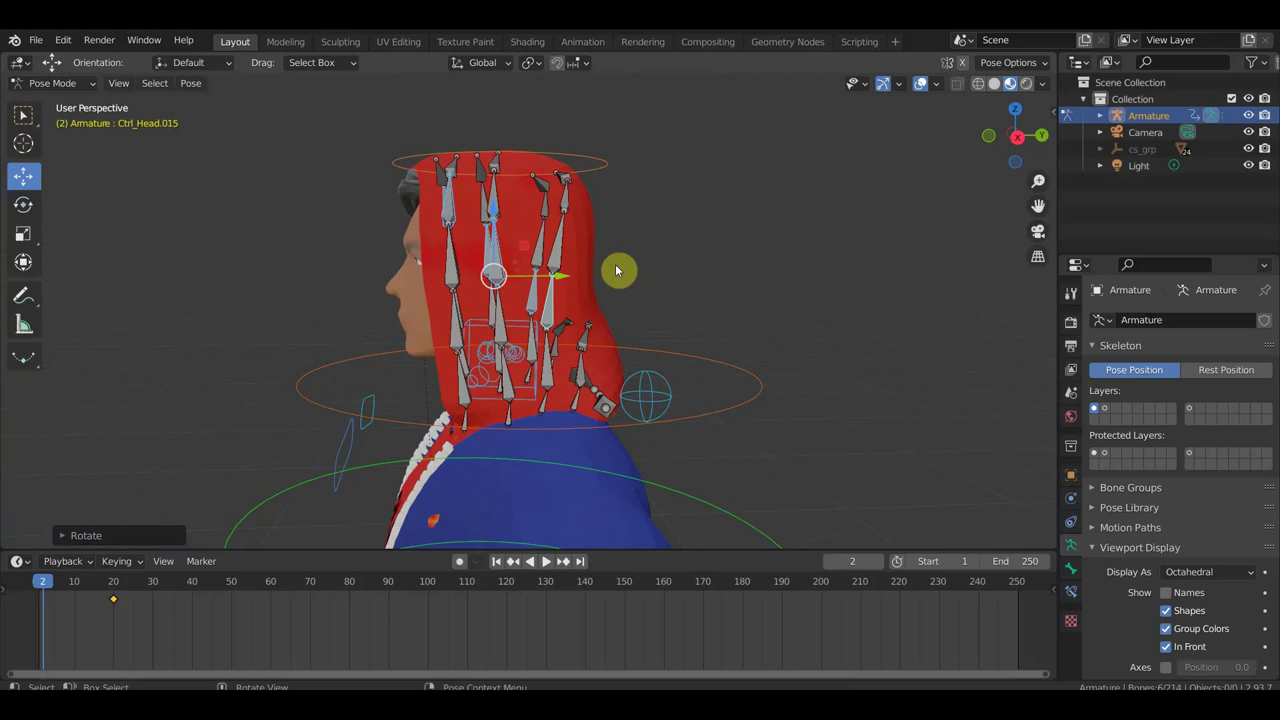
# - Keyframe Location & Rotation for all bones at frame 2, then play and scrub to frame 19
pyautogui.press('a')
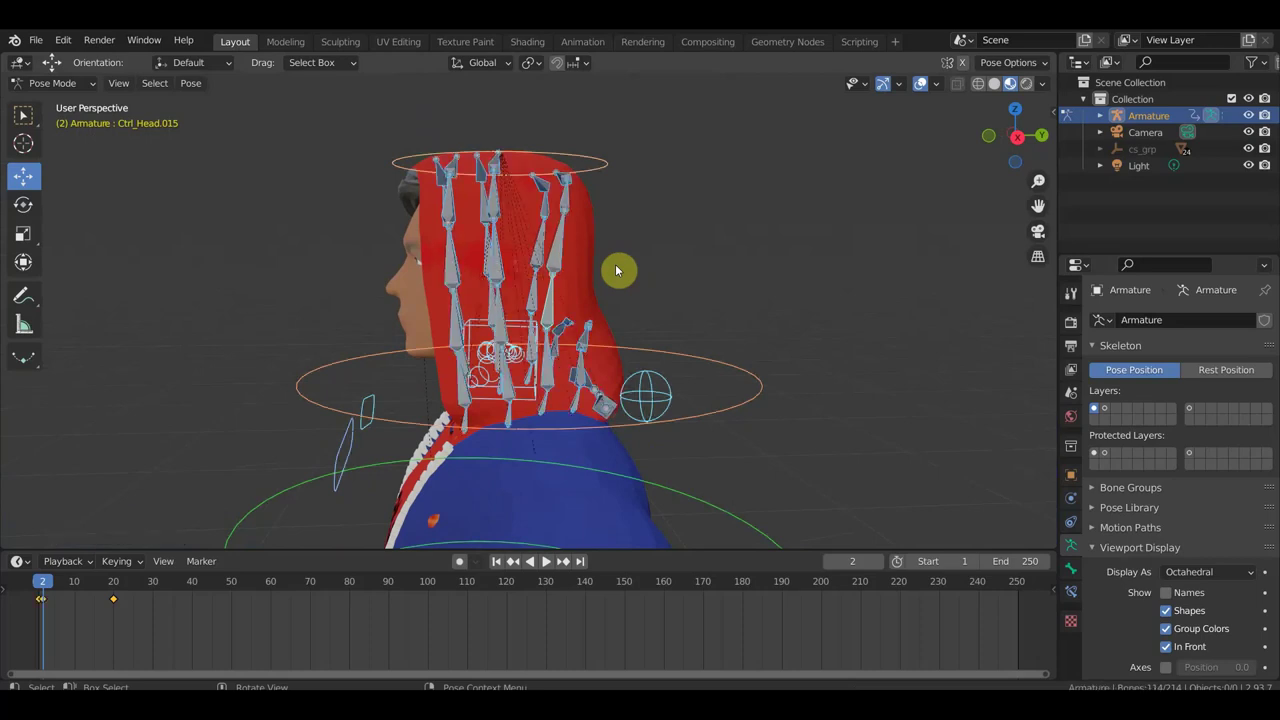
pyautogui.press('i')
pyautogui.press('space')
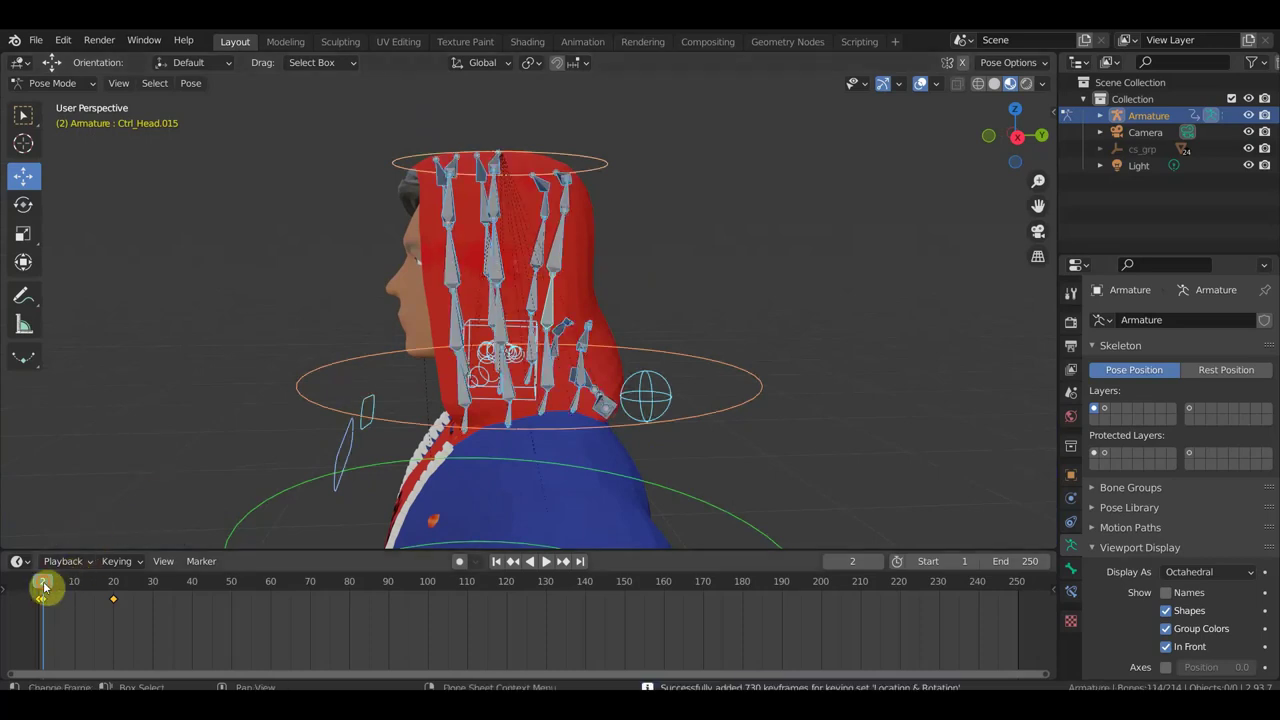
pyautogui.moveTo(58, 588); pyautogui.dragTo(111, 600)
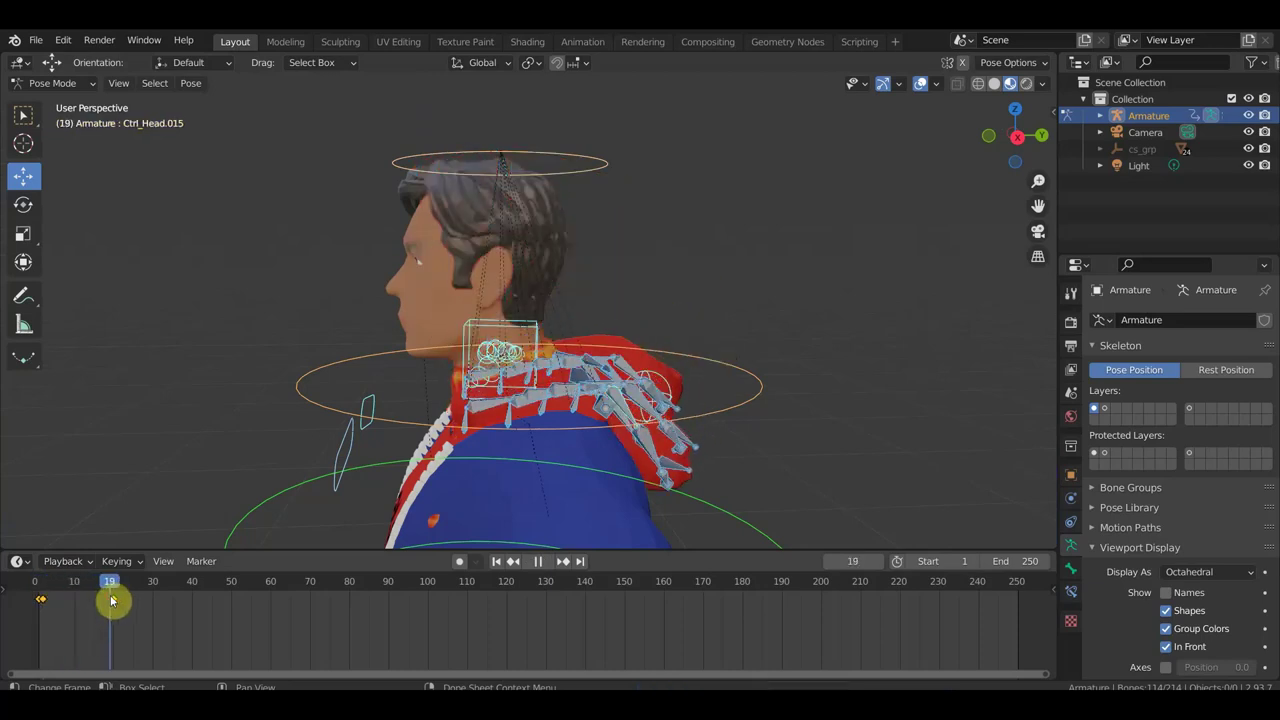
pyautogui.press('space')
# - Hide the viewport overlays and inspect the lowered hood mesh from behind and above
pyautogui.moveTo(603, 383)
pyautogui.mouseDown(button='middle')
pyautogui.moveTo(634, 391)
pyautogui.moveTo(555, 468)
pyautogui.moveTo(409, 411)
pyautogui.moveTo(349, 371)
pyautogui.moveTo(510, 350)
pyautogui.mouseUp(button='middle')
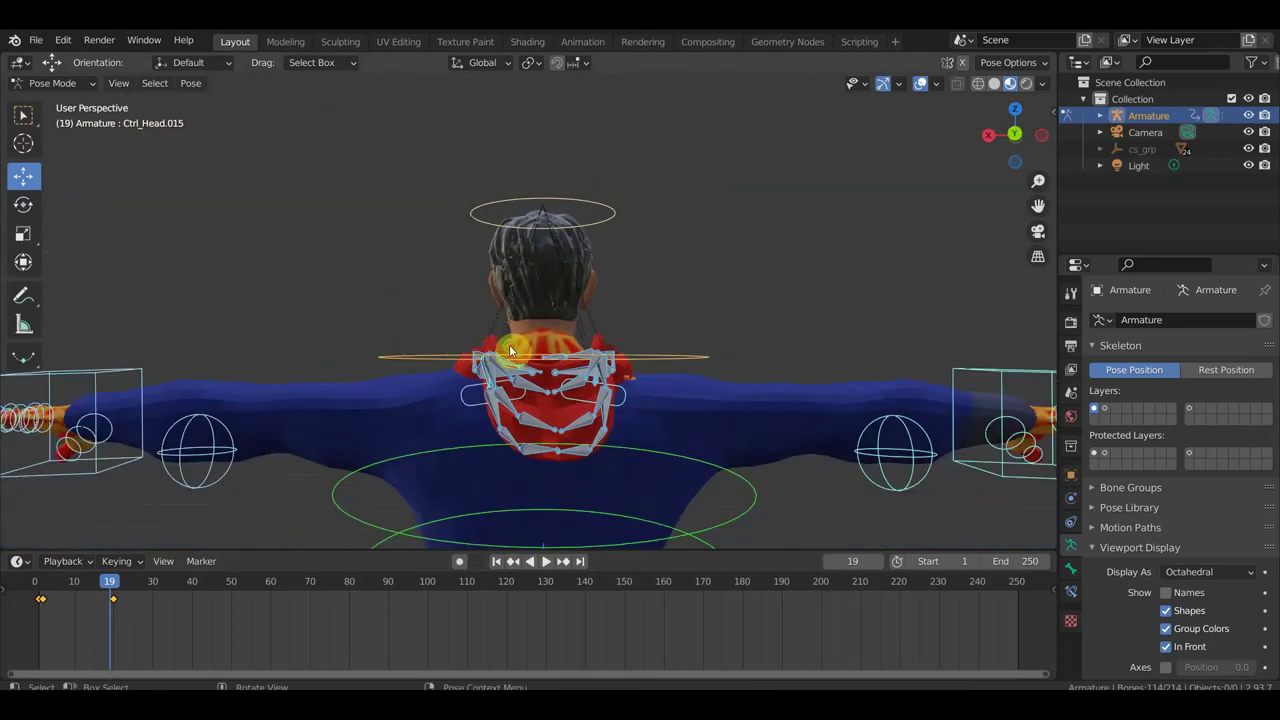
pyautogui.click(920, 83)
pyautogui.moveTo(708, 302); pyautogui.dragTo(746, 434, button='middle')
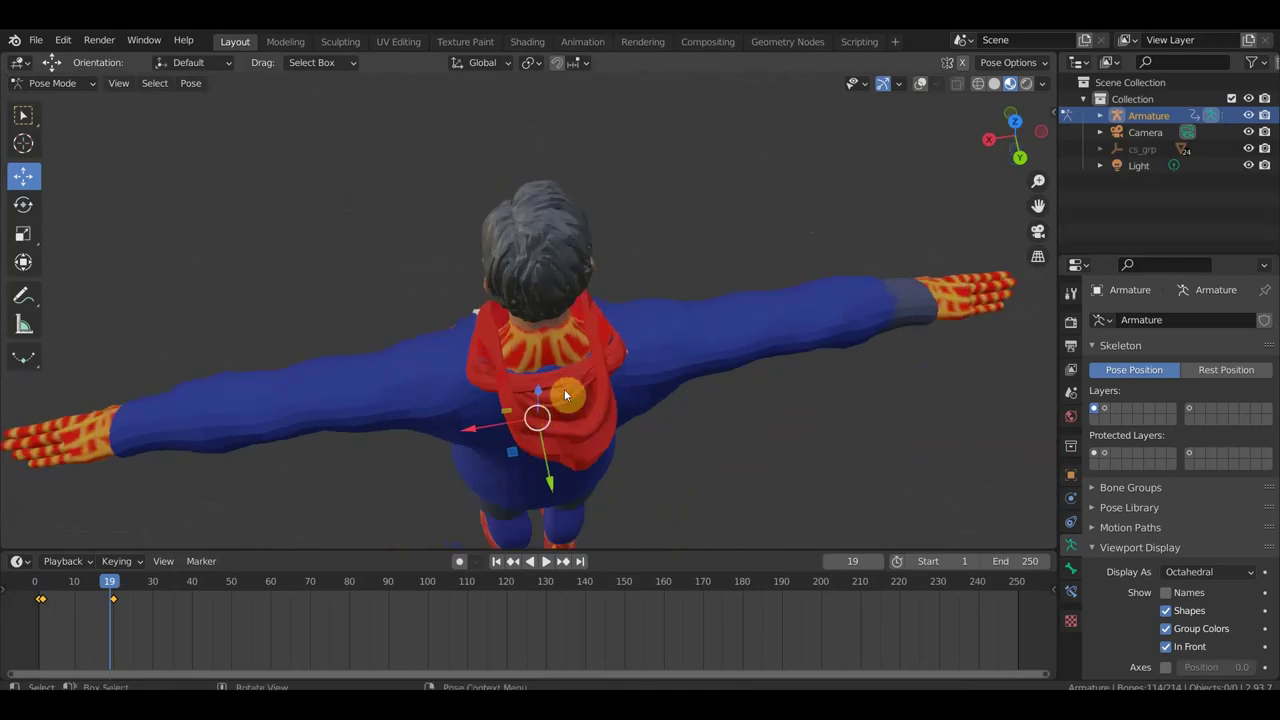
pyautogui.moveTo(564, 395)
pyautogui.mouseDown(button='middle')
pyautogui.moveTo(640, 320)
pyautogui.moveTo(726, 289)
pyautogui.moveTo(666, 405)
pyautogui.moveTo(603, 391)
pyautogui.moveTo(629, 371)
pyautogui.mouseUp(button='middle')
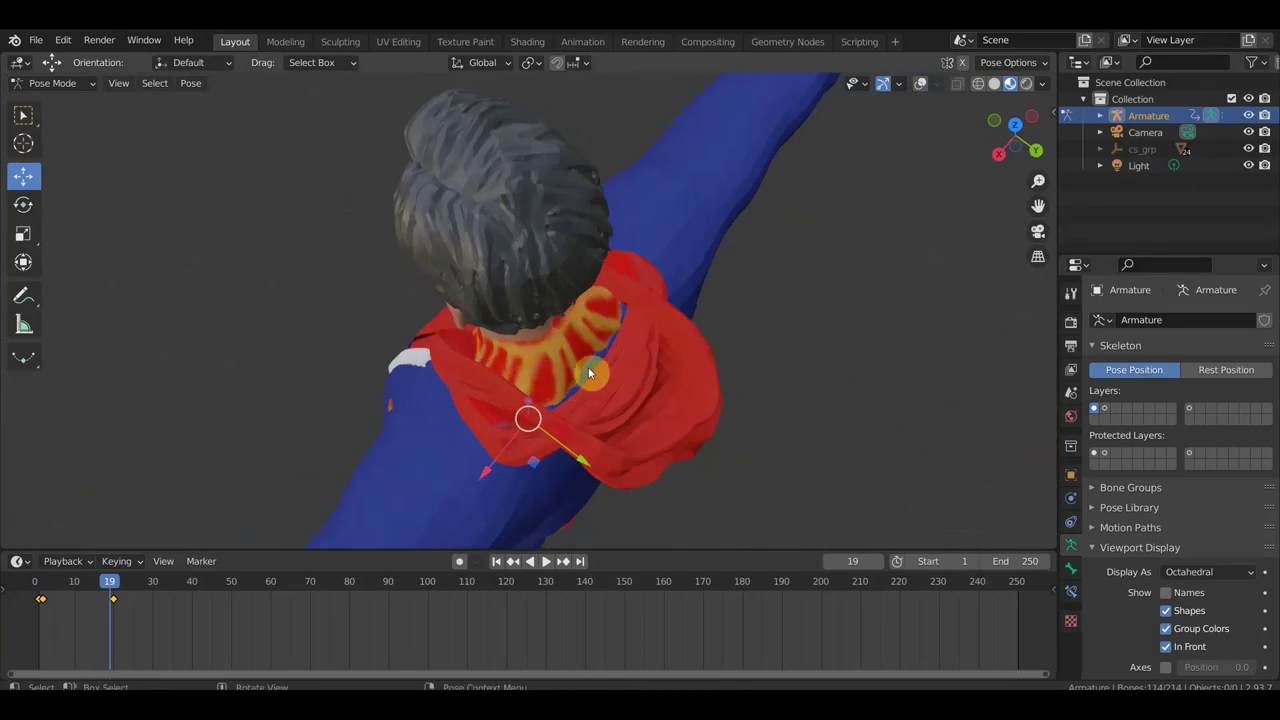
# - Show overlays again, then move Ctrl_Head.046 and Ctrl_Head.023 and scale them to about 0.63
pyautogui.click(920, 83)
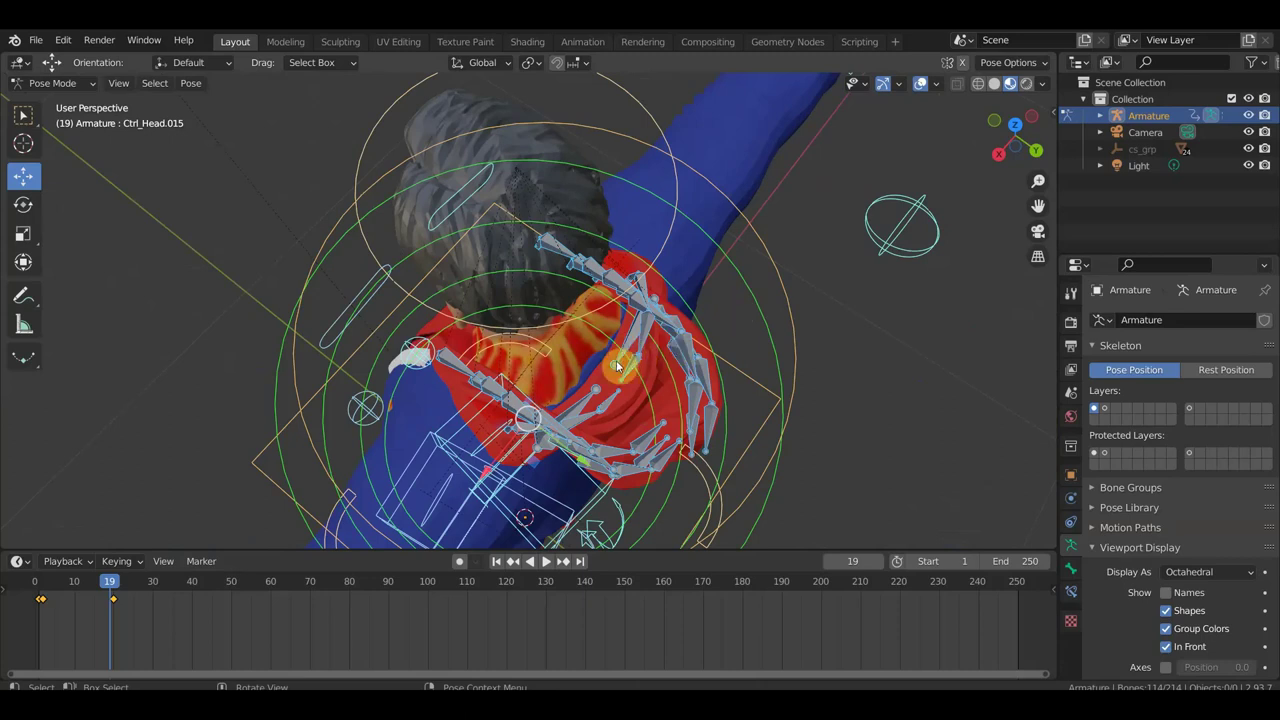
pyautogui.click(591, 397)
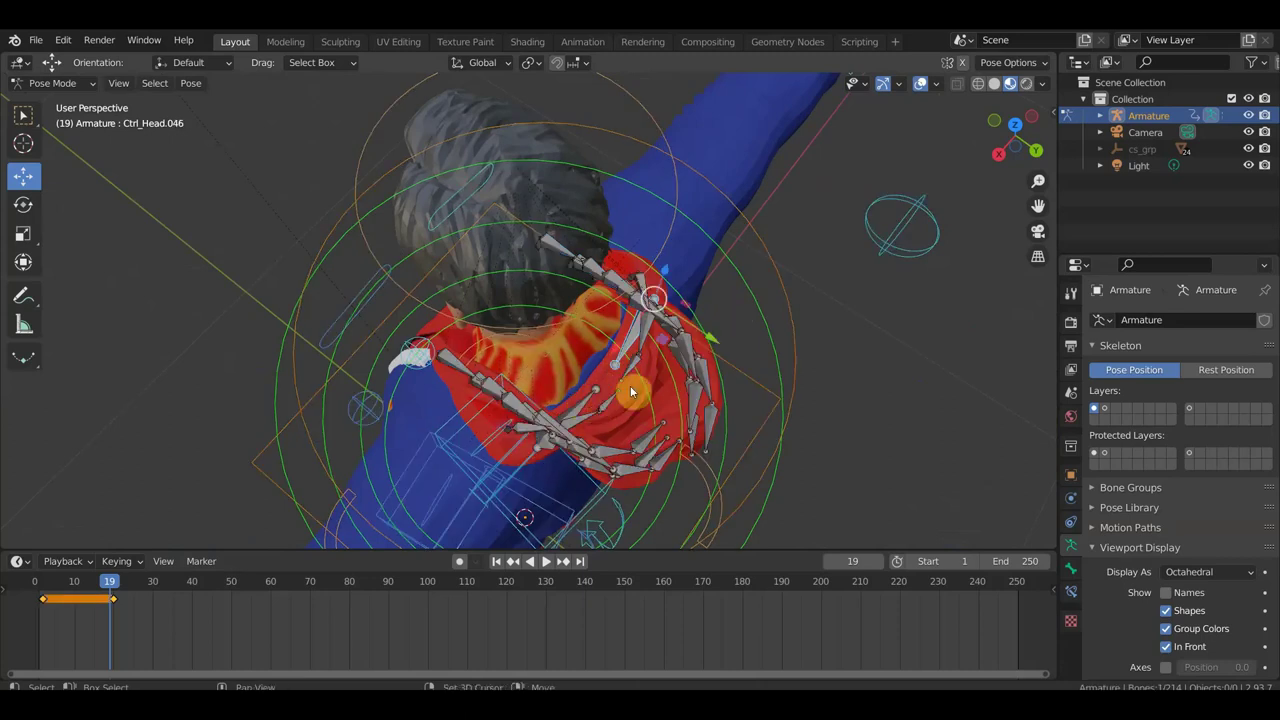
pyautogui.click(660, 374)
pyautogui.press('g')
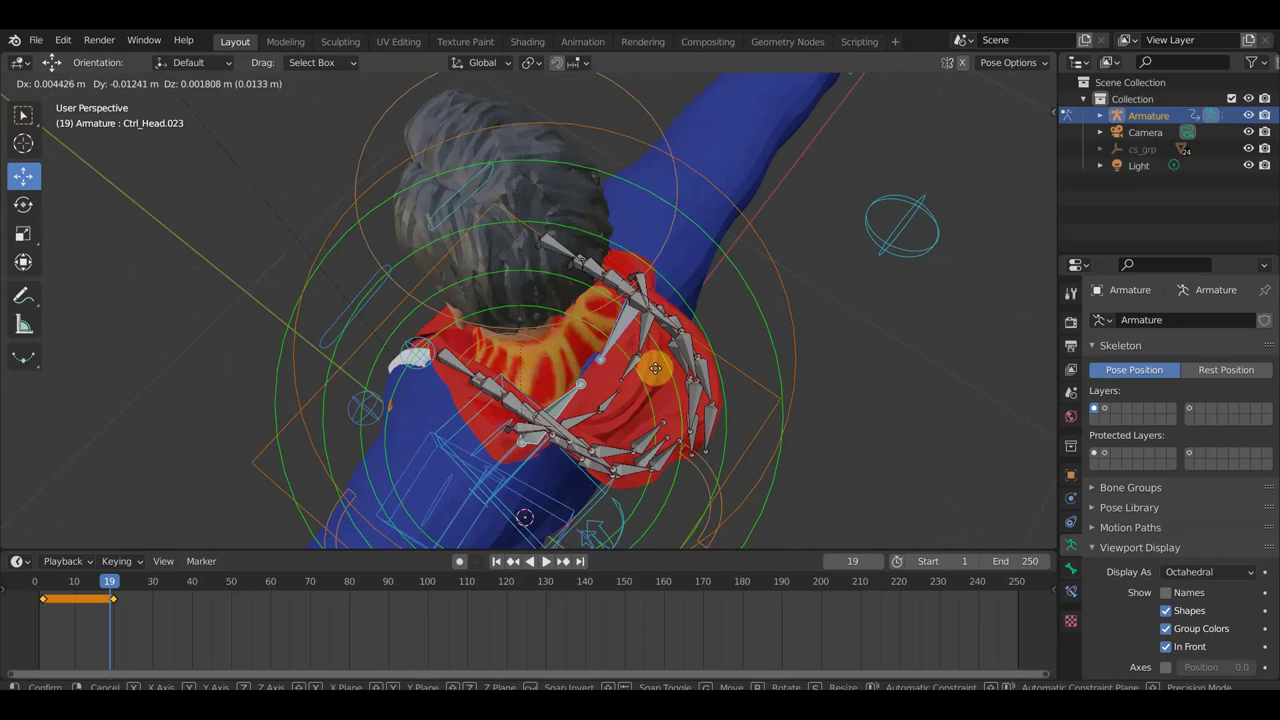
pyautogui.click(659, 372)
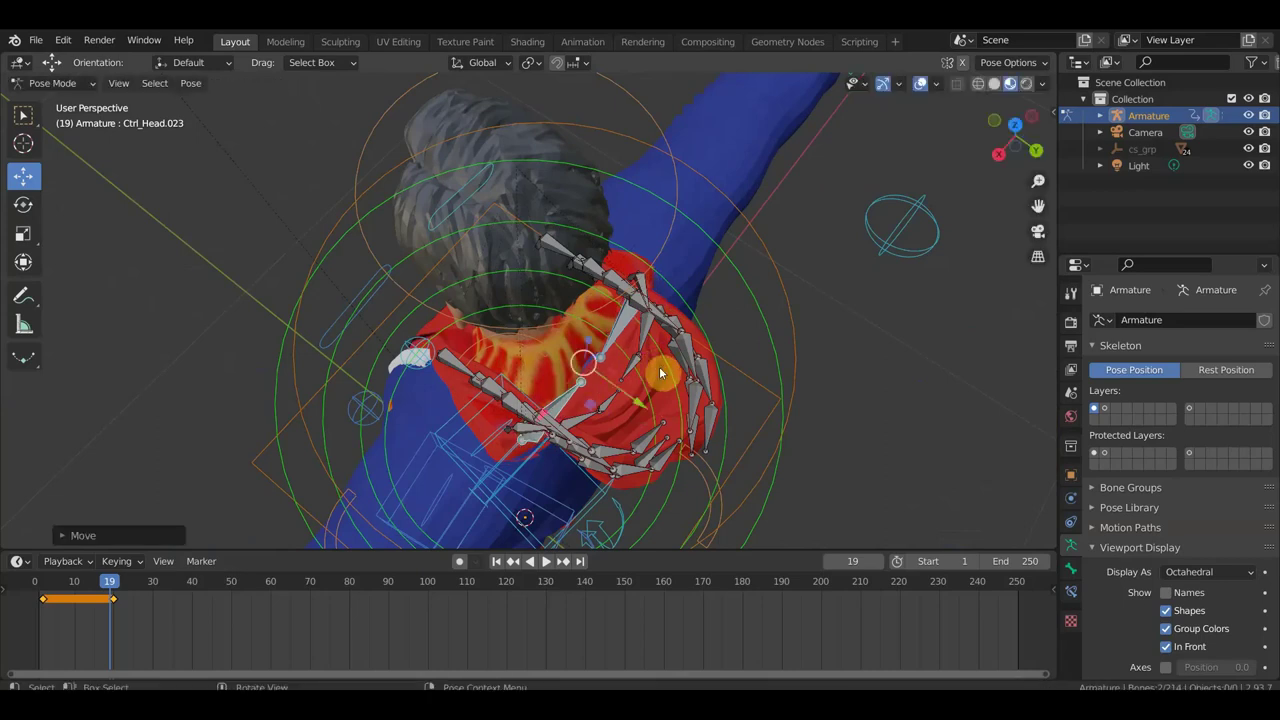
pyautogui.press('s')
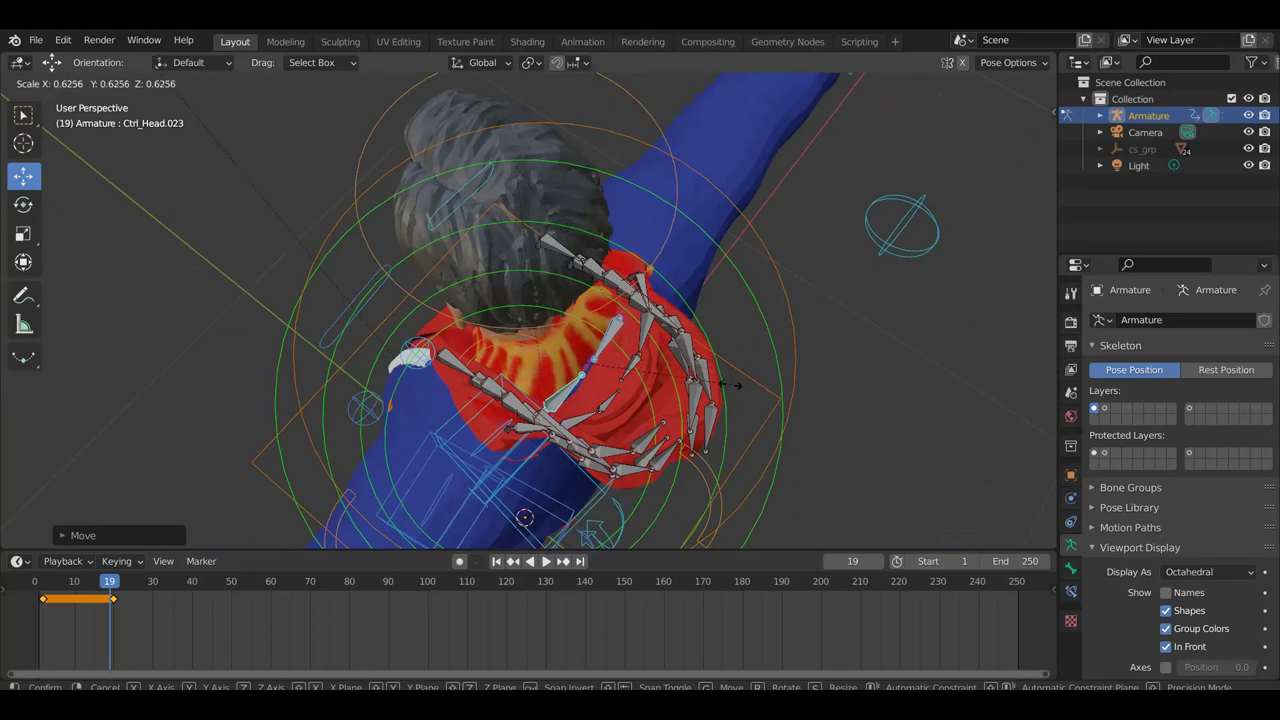
pyautogui.click(730, 384)
pyautogui.moveTo(717, 340); pyautogui.dragTo(770, 238, button='middle')
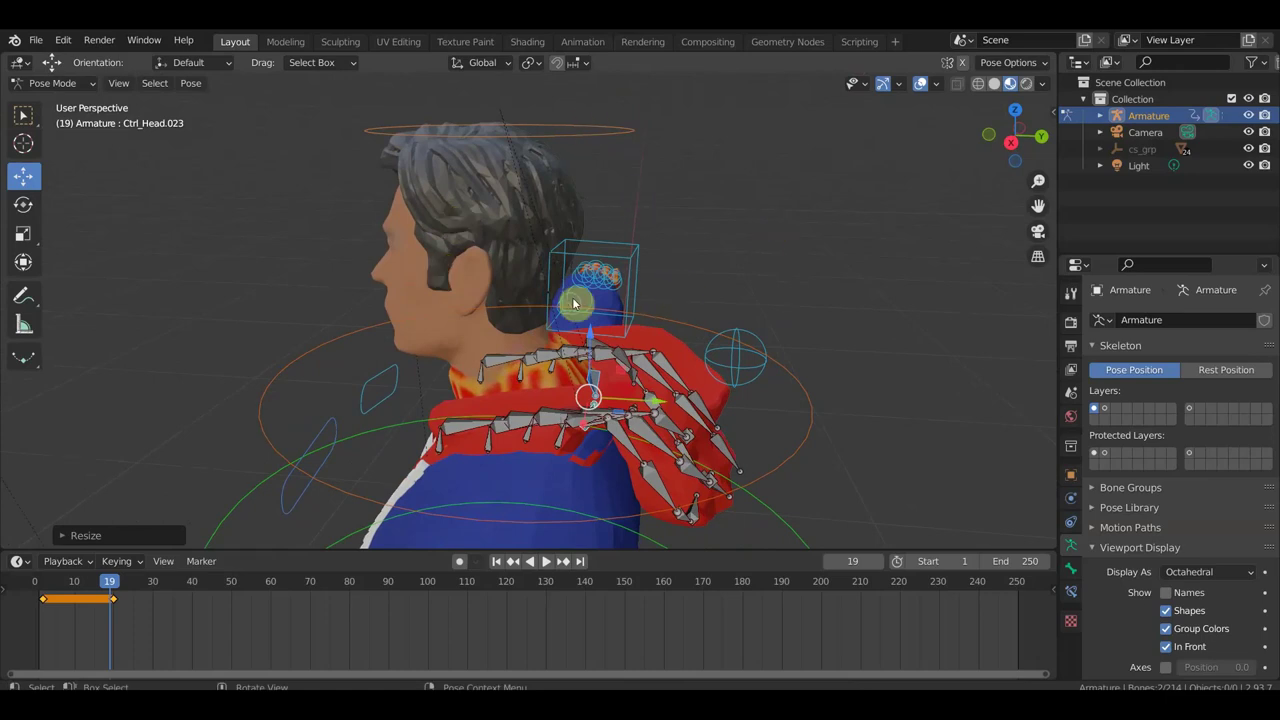
pyautogui.scroll(-1, 662, 299)
pyautogui.scroll(-2, 719, 292)
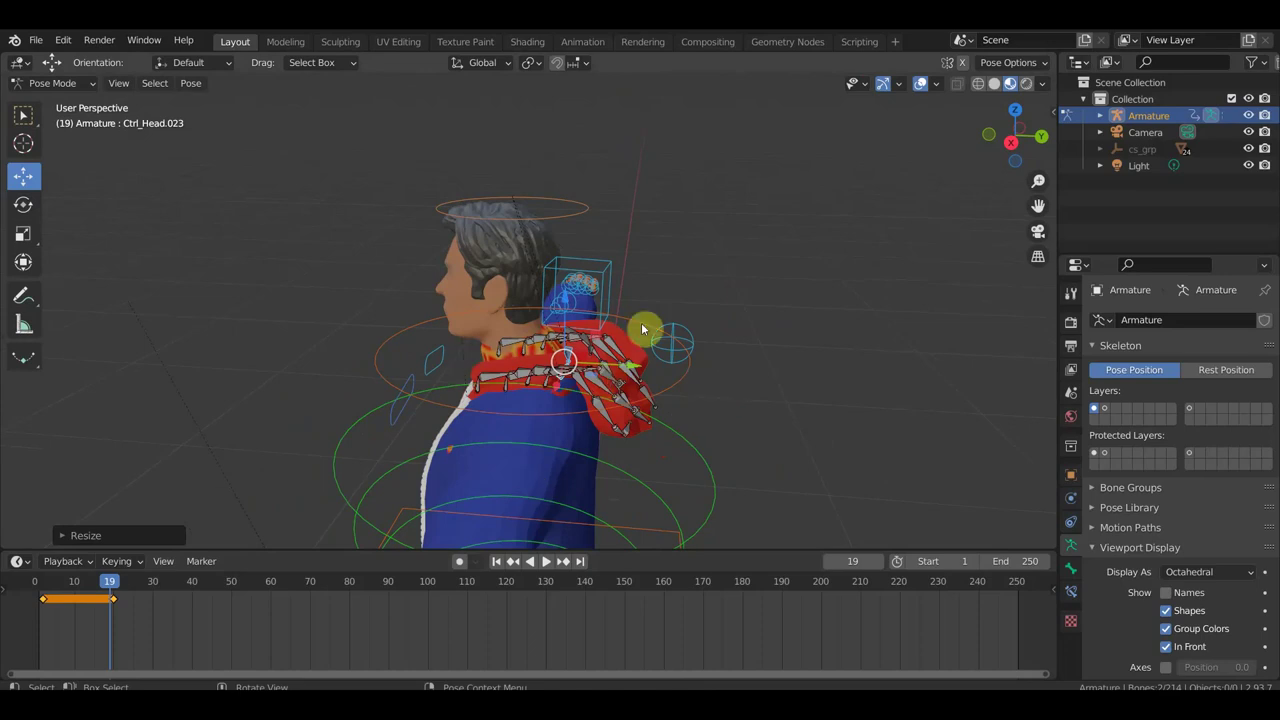
pyautogui.moveTo(697, 325)
pyautogui.mouseDown(button='middle')
pyautogui.moveTo(540, 341)
pyautogui.moveTo(644, 382)
pyautogui.mouseUp(button='middle')
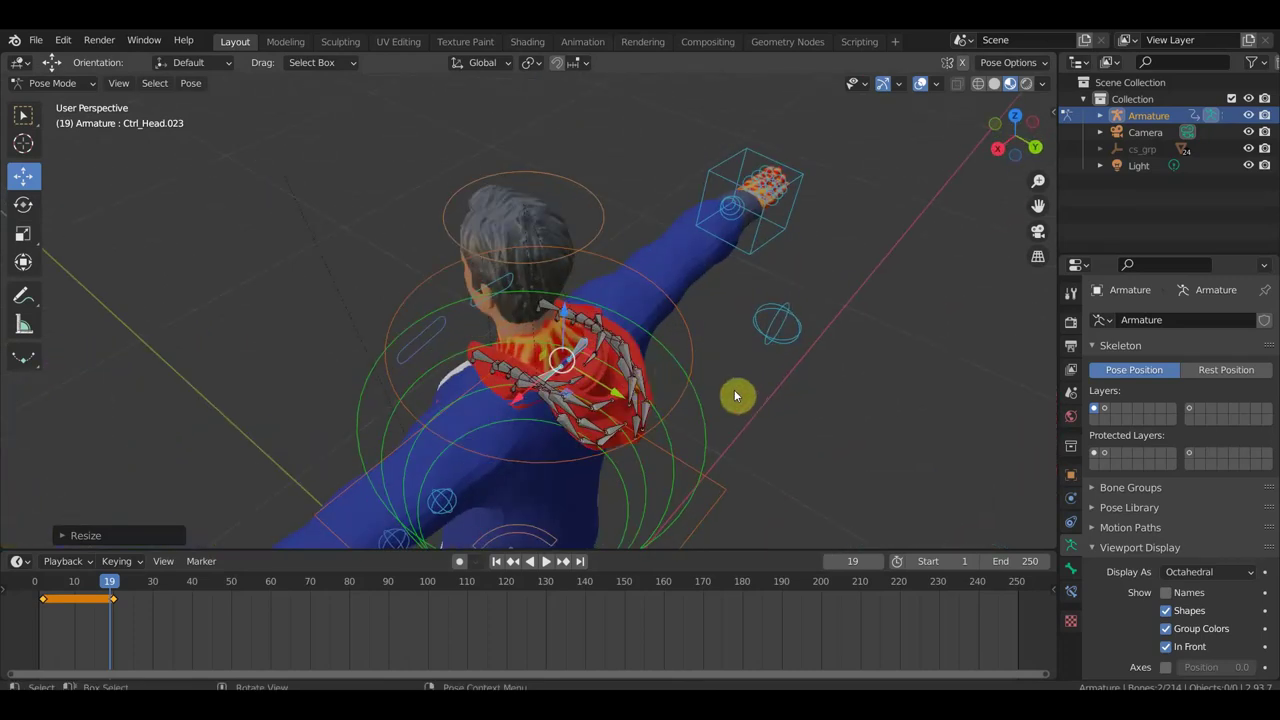
# - Keyframe the adjusted hood pose at frame 19 and scrub back through frames 15 and 8
pyautogui.press('i')
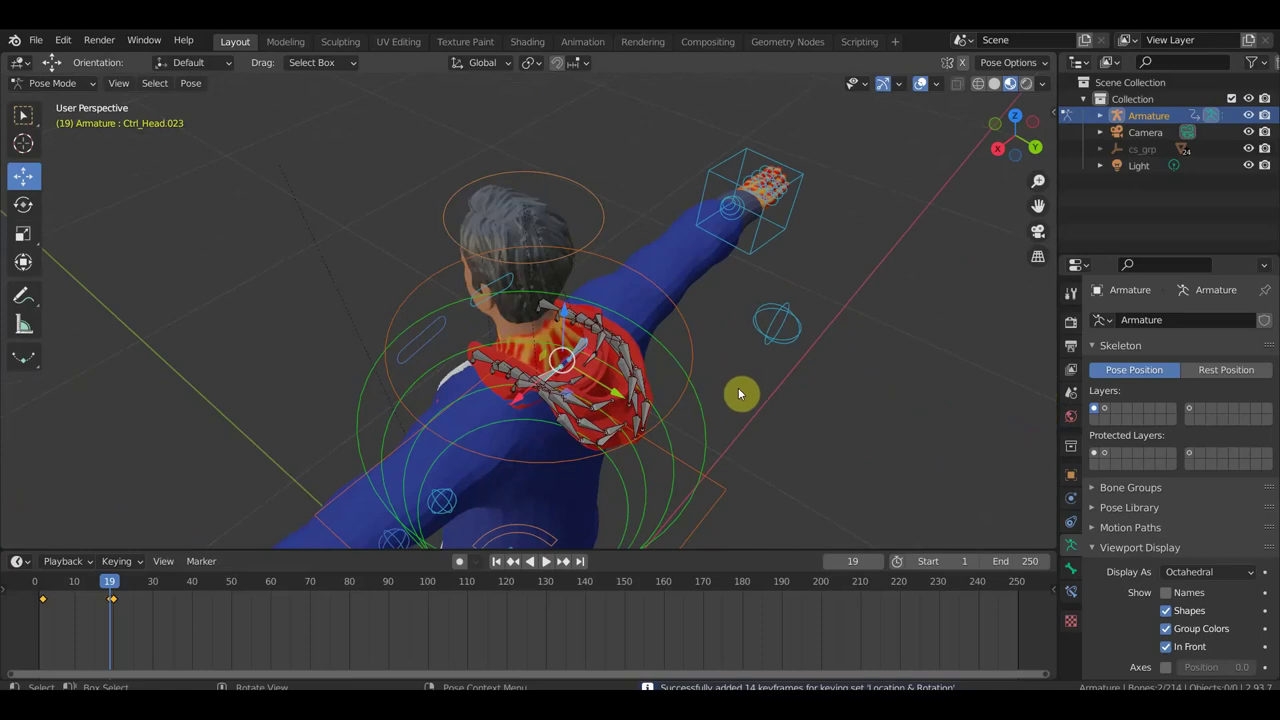
pyautogui.moveTo(112, 594)
pyautogui.mouseDown()
pyautogui.moveTo(92, 594)
pyautogui.moveTo(122, 598)
pyautogui.mouseUp()
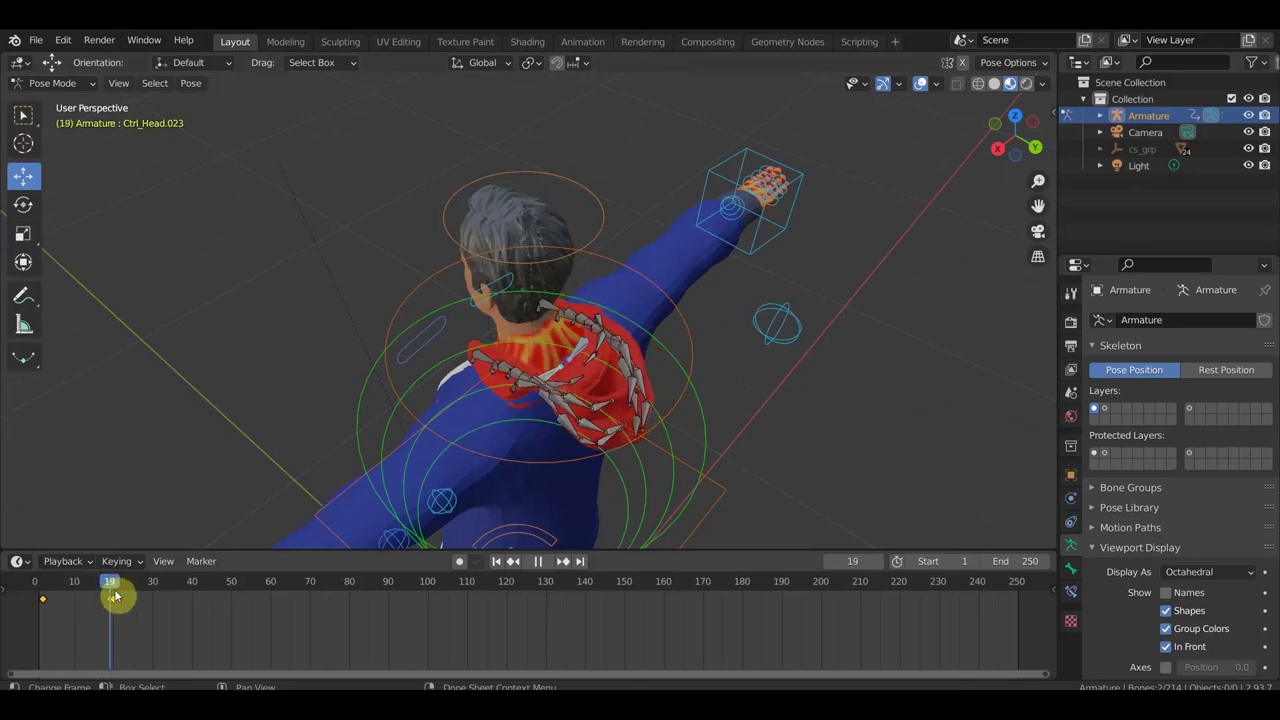
pyautogui.moveTo(124, 599)
pyautogui.mouseDown()
pyautogui.moveTo(46, 578)
pyautogui.moveTo(117, 598)
pyautogui.mouseUp()
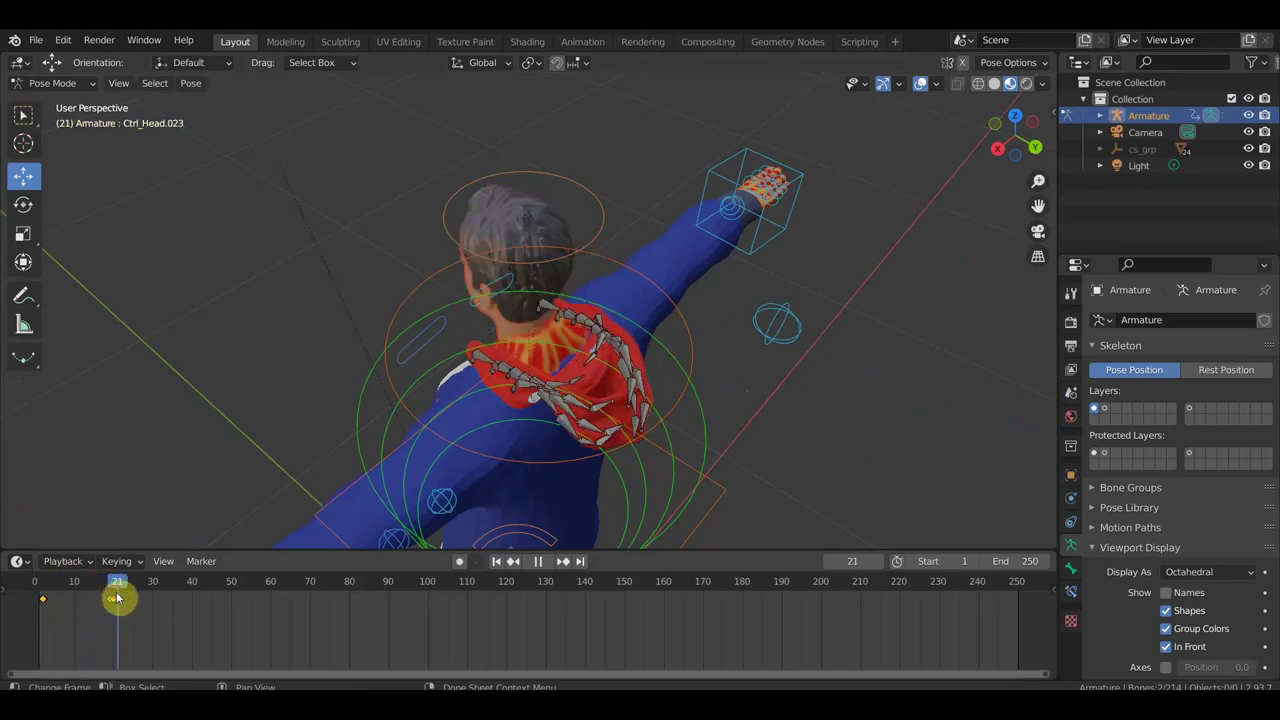
pyautogui.moveTo(457, 446)
pyautogui.mouseDown(button='middle')
pyautogui.moveTo(504, 388)
pyautogui.moveTo(577, 423)
pyautogui.moveTo(586, 386)
pyautogui.moveTo(575, 394)
pyautogui.moveTo(543, 367)
pyautogui.mouseUp(button='middle')
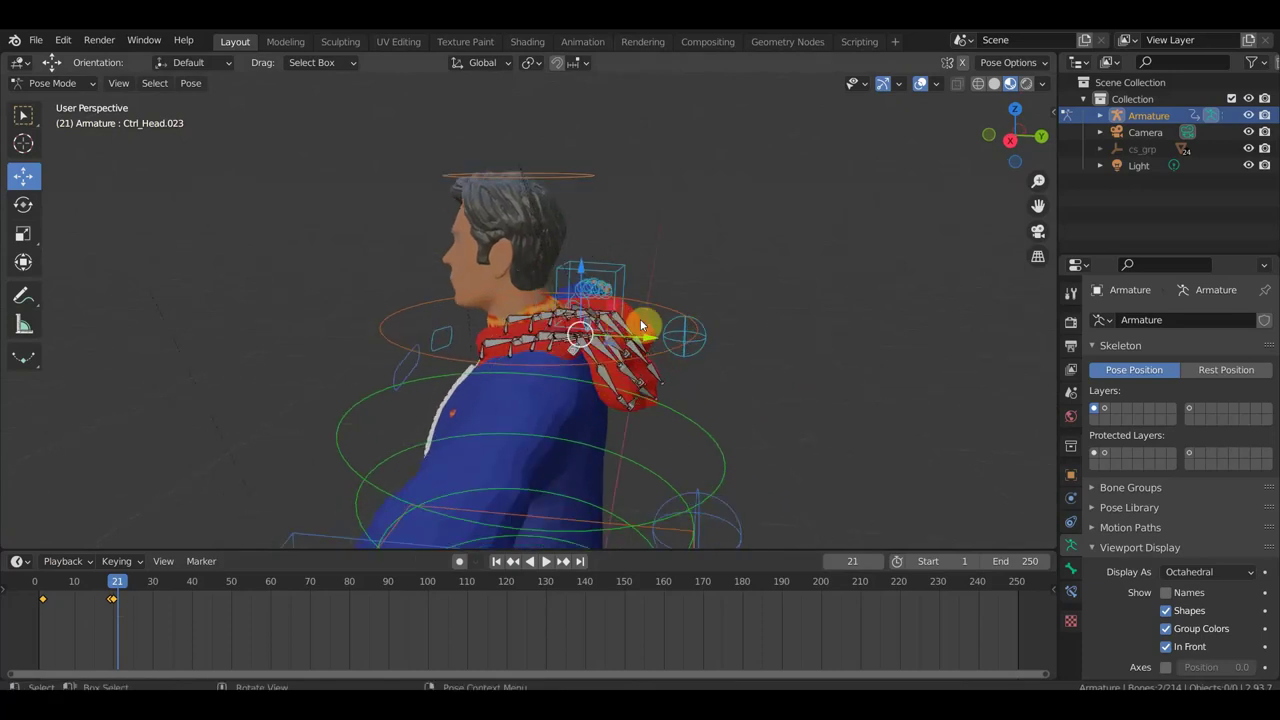
# - Deselect all bones, switch to Object Mode, and select the shirt mesh майка.001
pyautogui.click(348, 194)
pyautogui.click(55, 83)
pyautogui.click(60, 104)
pyautogui.click(652, 336)
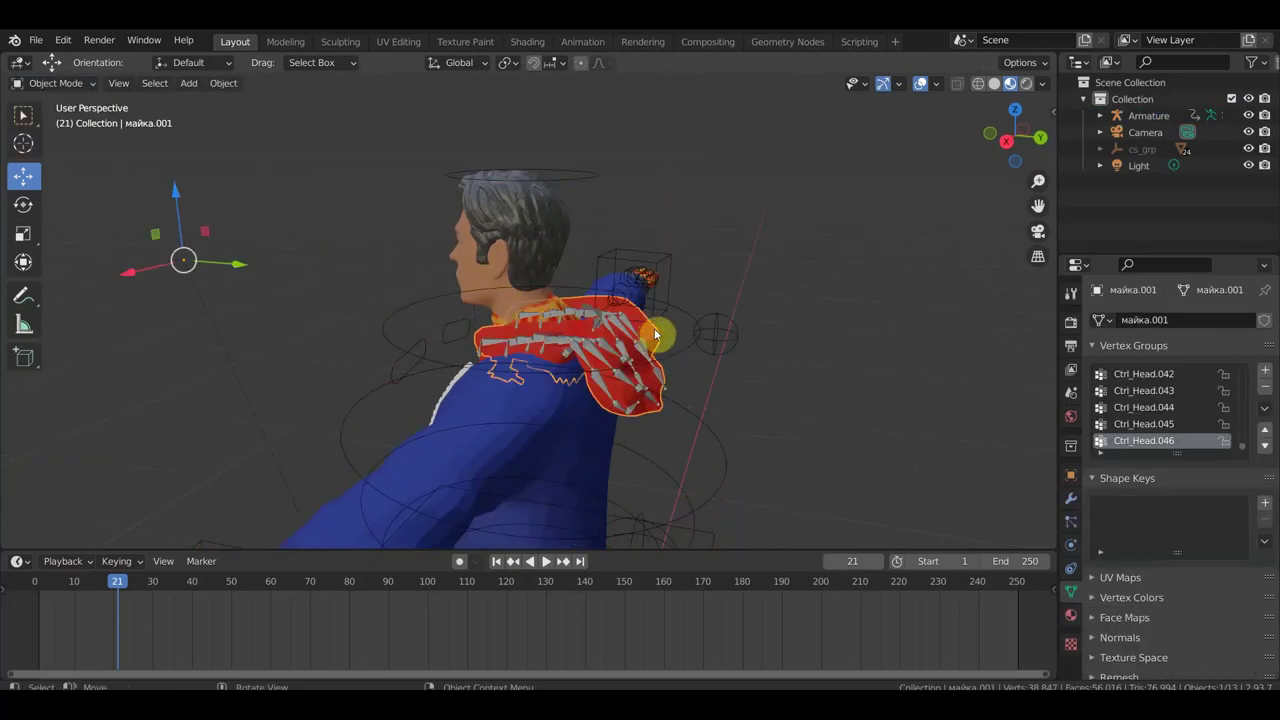
# - Add Basis and Key 1 shape keys to the hood mesh, setting Key 1's value to 1.000
pyautogui.moveTo(655, 335); pyautogui.dragTo(708, 322, button='middle')
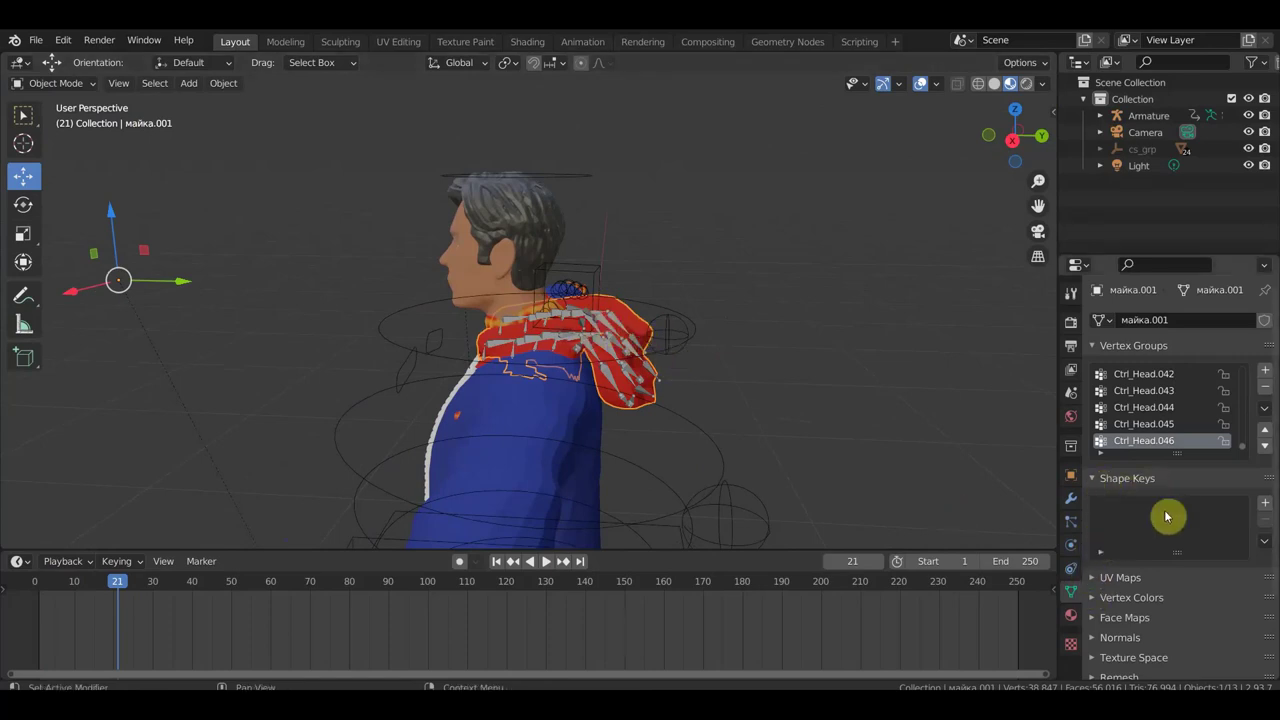
pyautogui.click(1265, 503)
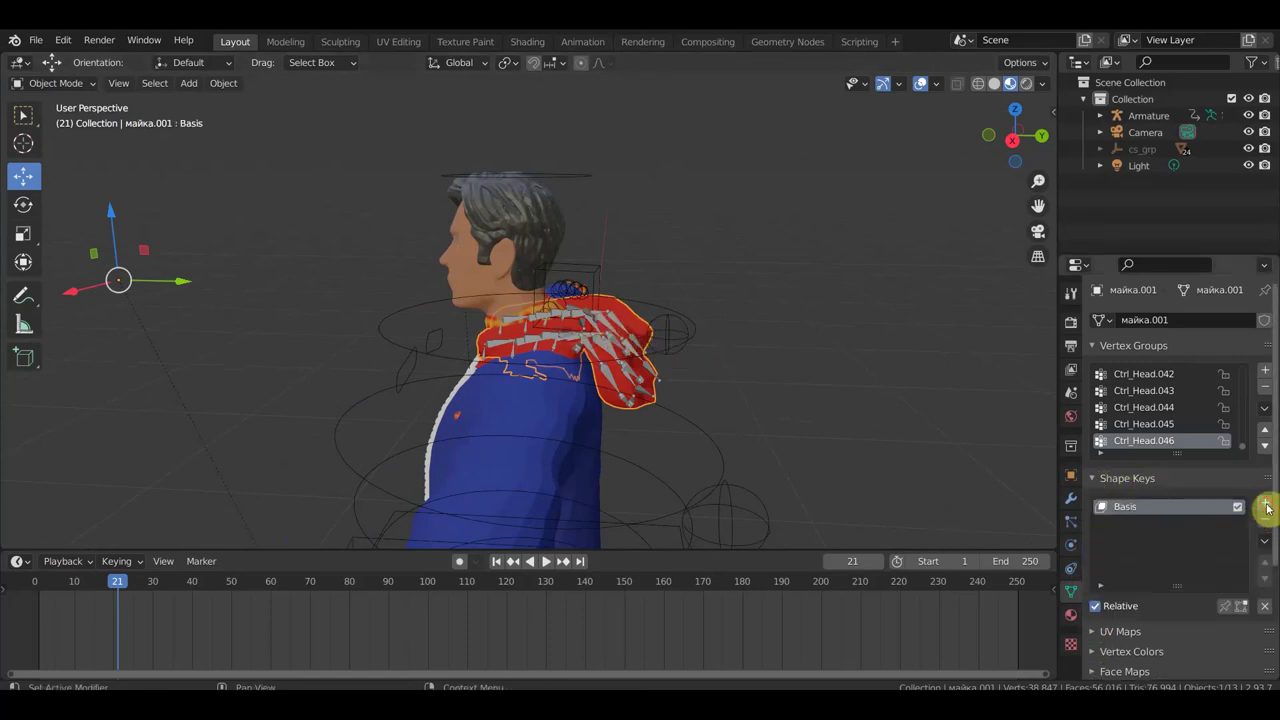
pyautogui.click(1266, 505)
pyautogui.moveTo(1171, 627); pyautogui.dragTo(1175, 627)
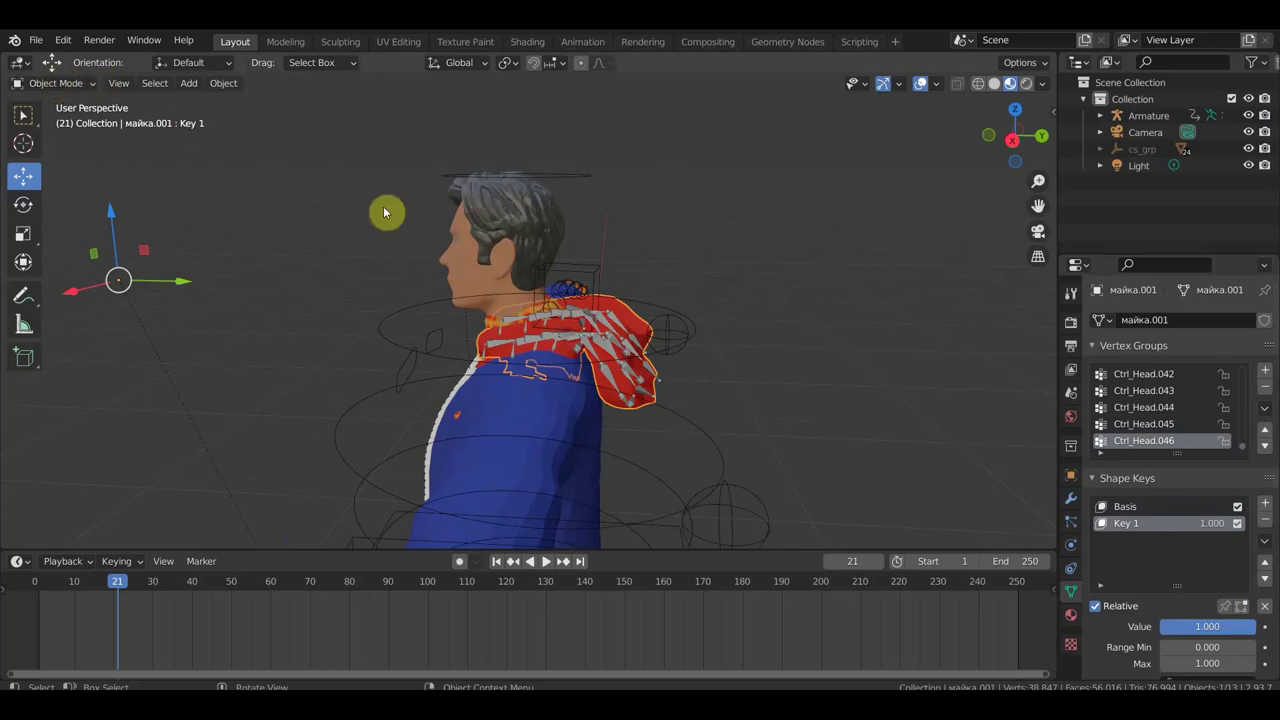
# - Switch the hood mesh into Sculpt Mode
pyautogui.moveTo(650, 302); pyautogui.dragTo(663, 284, button='middle')
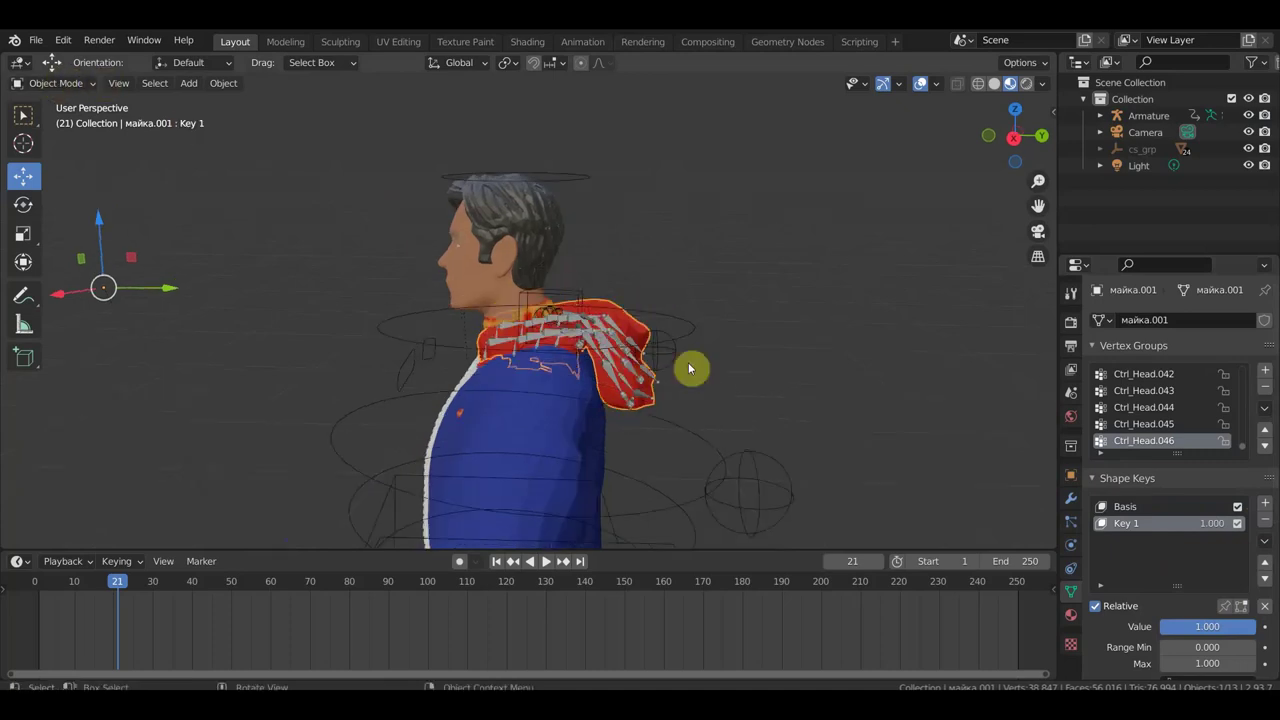
pyautogui.click(48, 84)
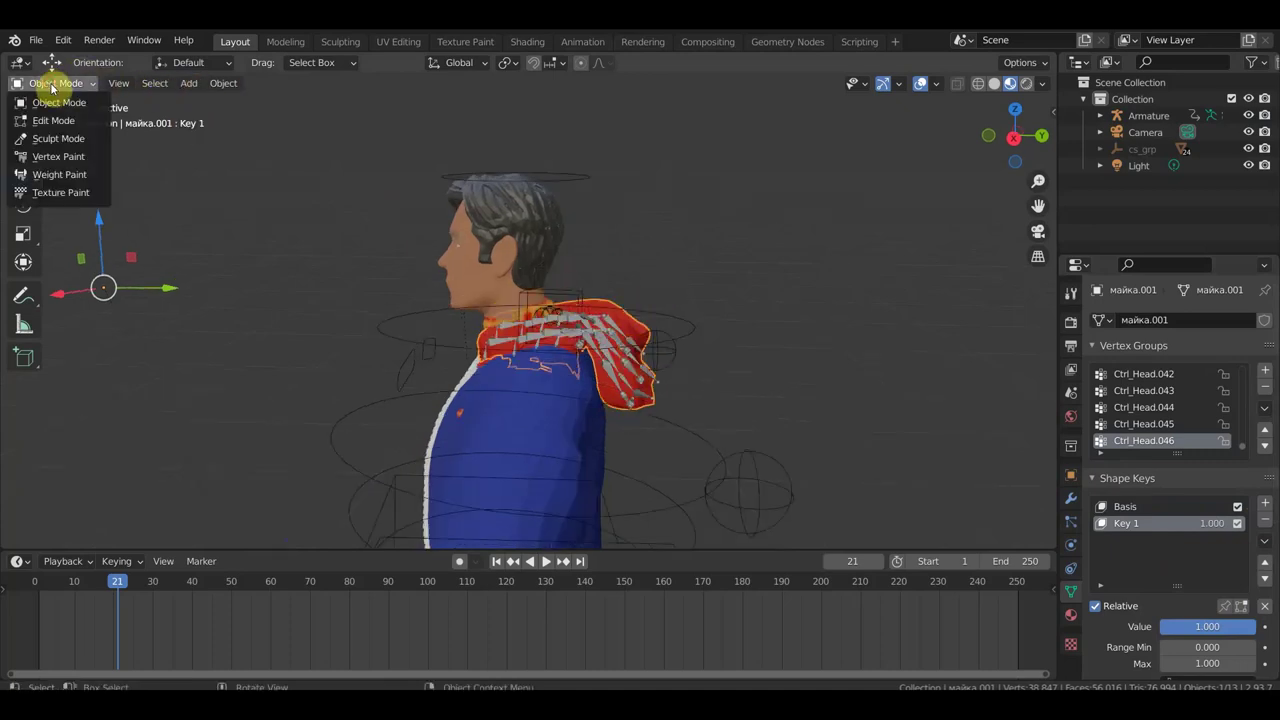
pyautogui.click(94, 146)
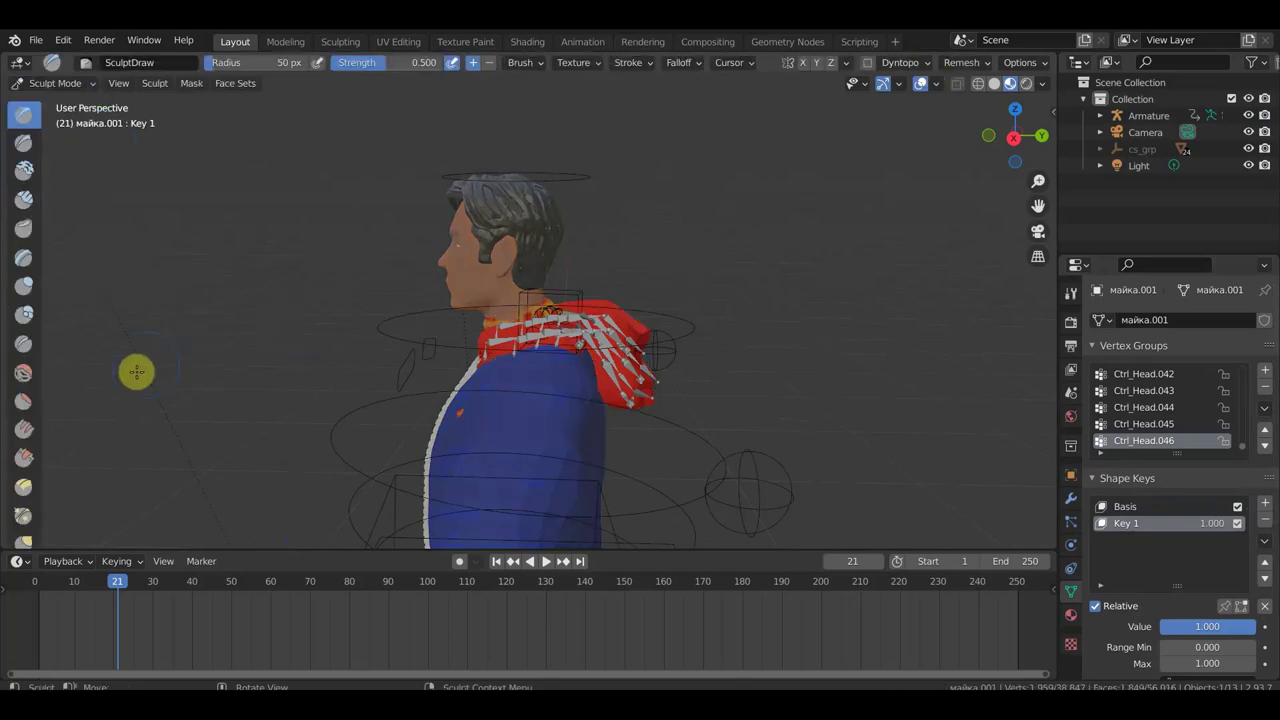
# - Pick the Grab brush and set its radius to about 107 px
pyautogui.scroll(-2, 30, 510)
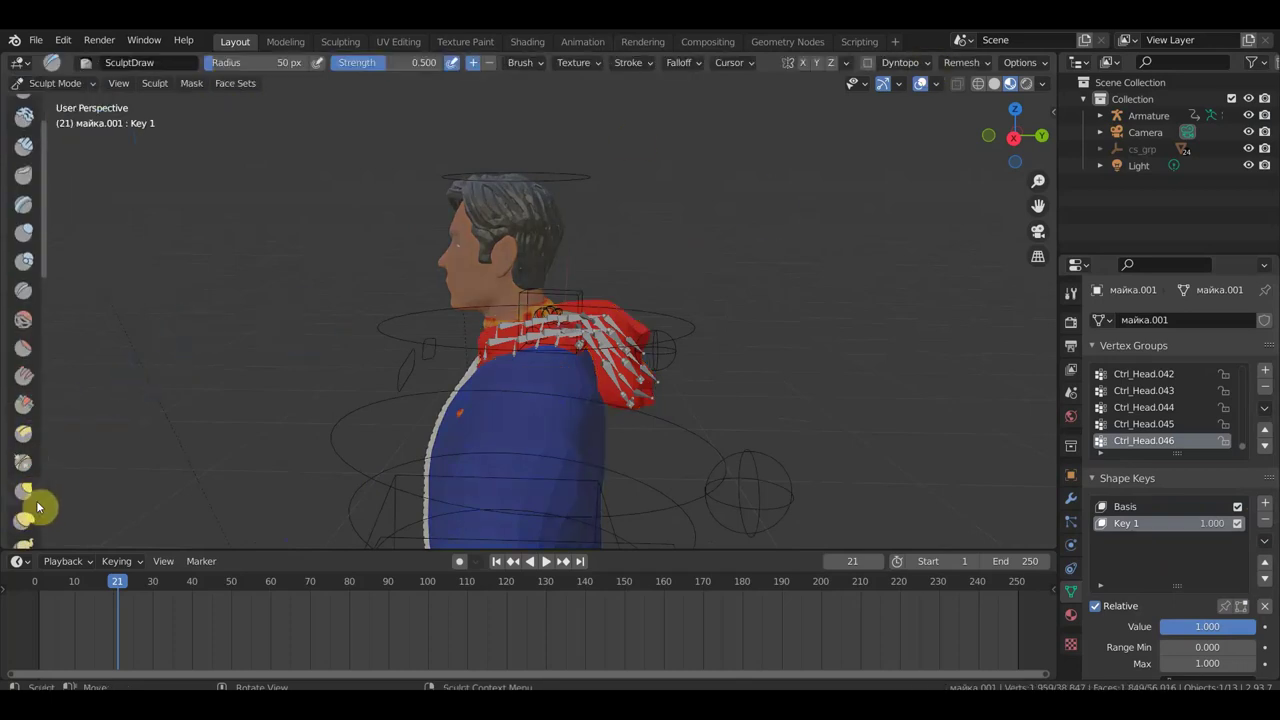
pyautogui.click(24, 494)
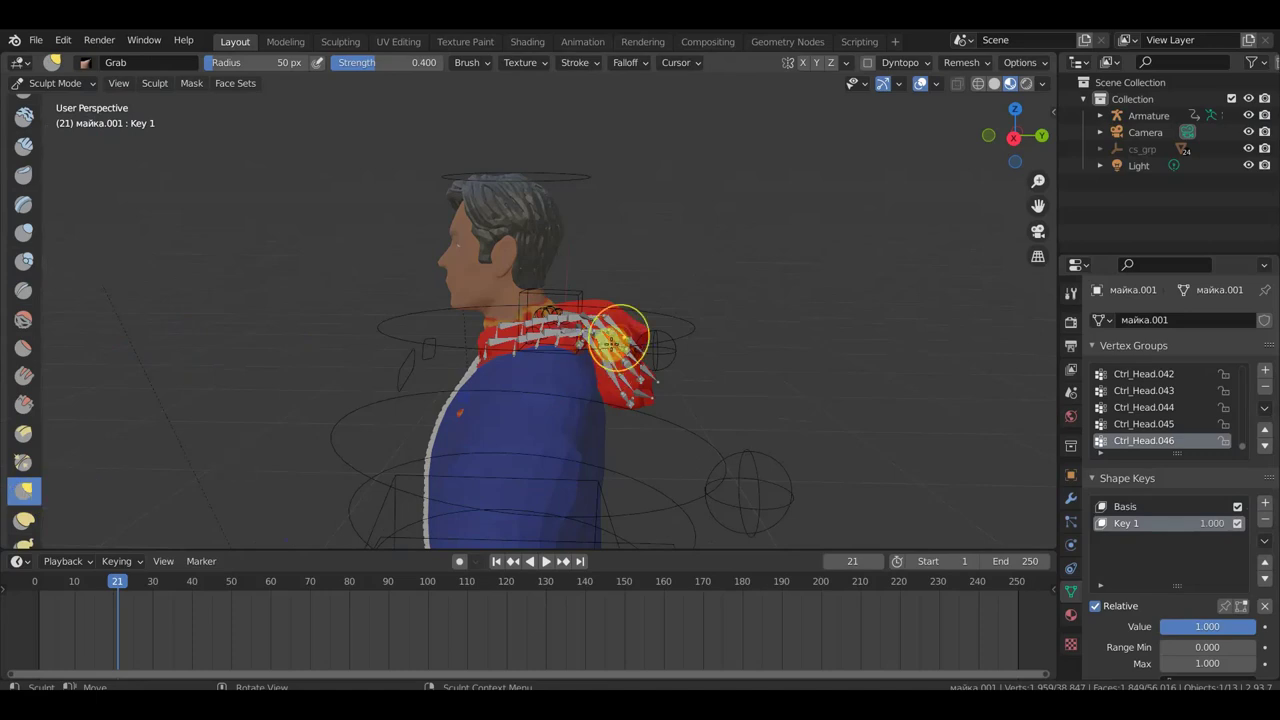
pyautogui.press('f')
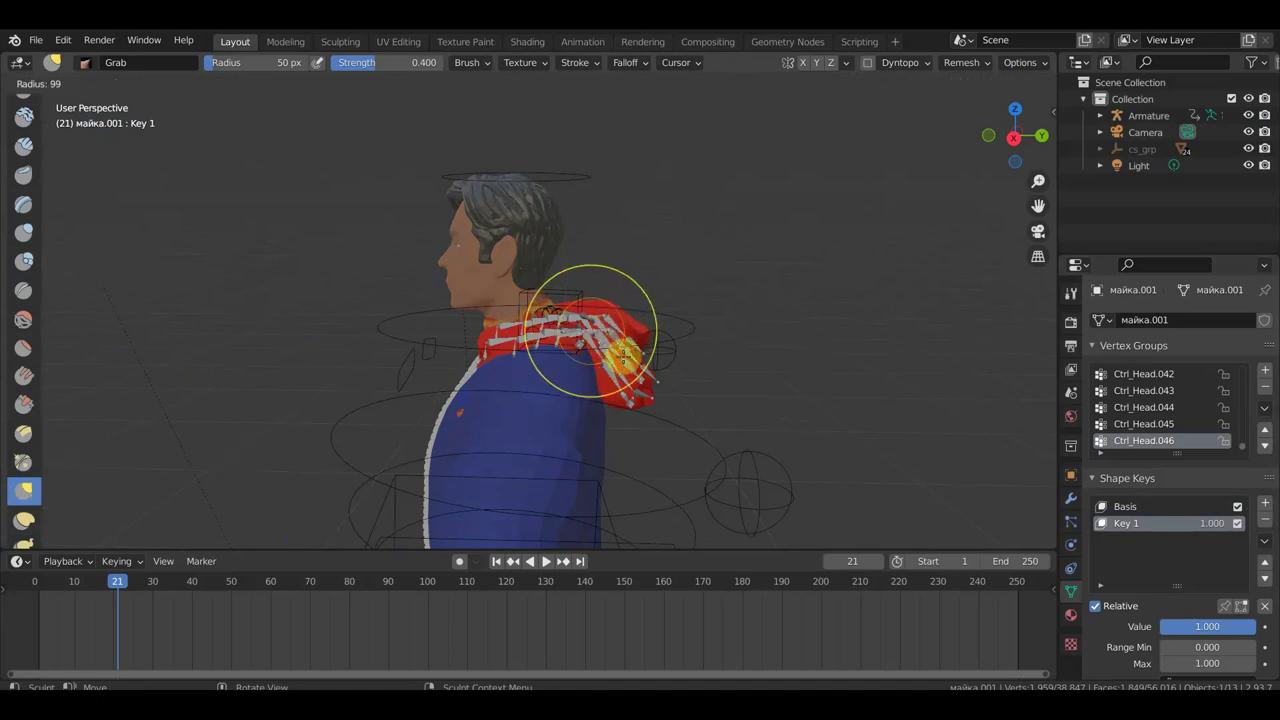
pyautogui.click(627, 364)
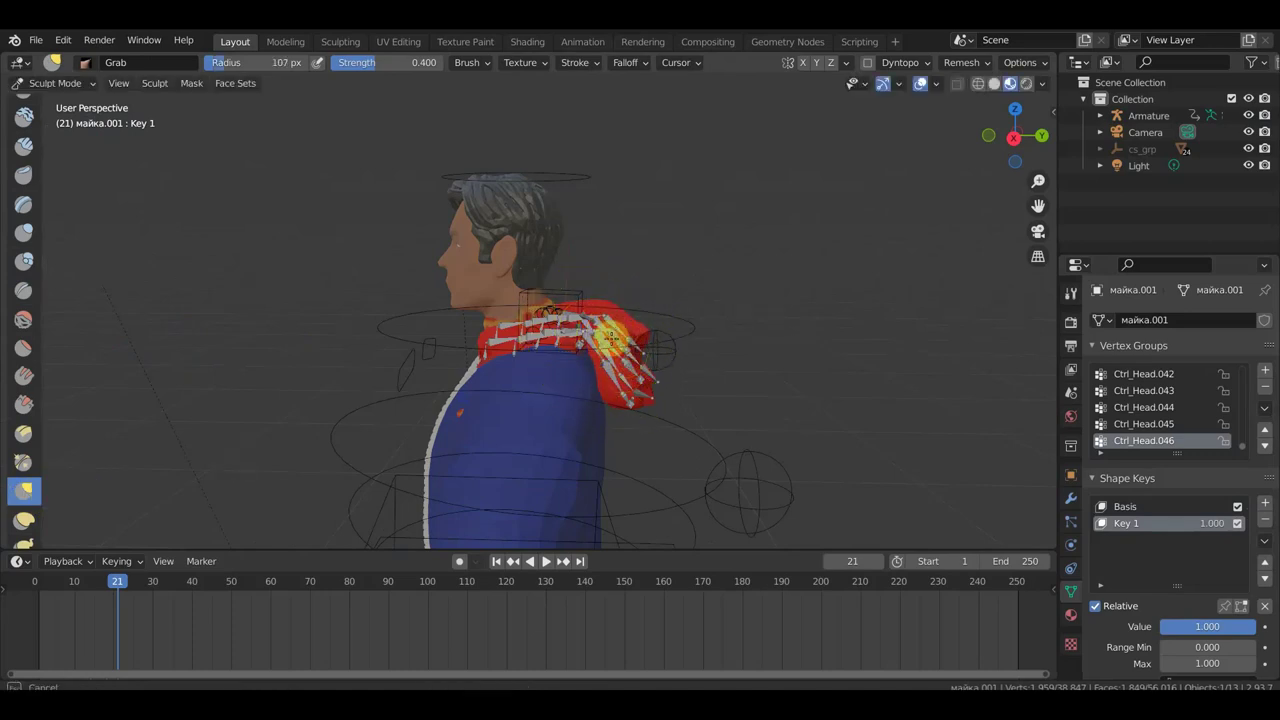
# - Grab-sculpt the hood's shoulder area, lower edge and upper sides from behind
pyautogui.moveTo(605, 342)
pyautogui.mouseDown()
pyautogui.moveTo(598, 360)
pyautogui.moveTo(608, 314)
pyautogui.moveTo(610, 372)
pyautogui.mouseUp()
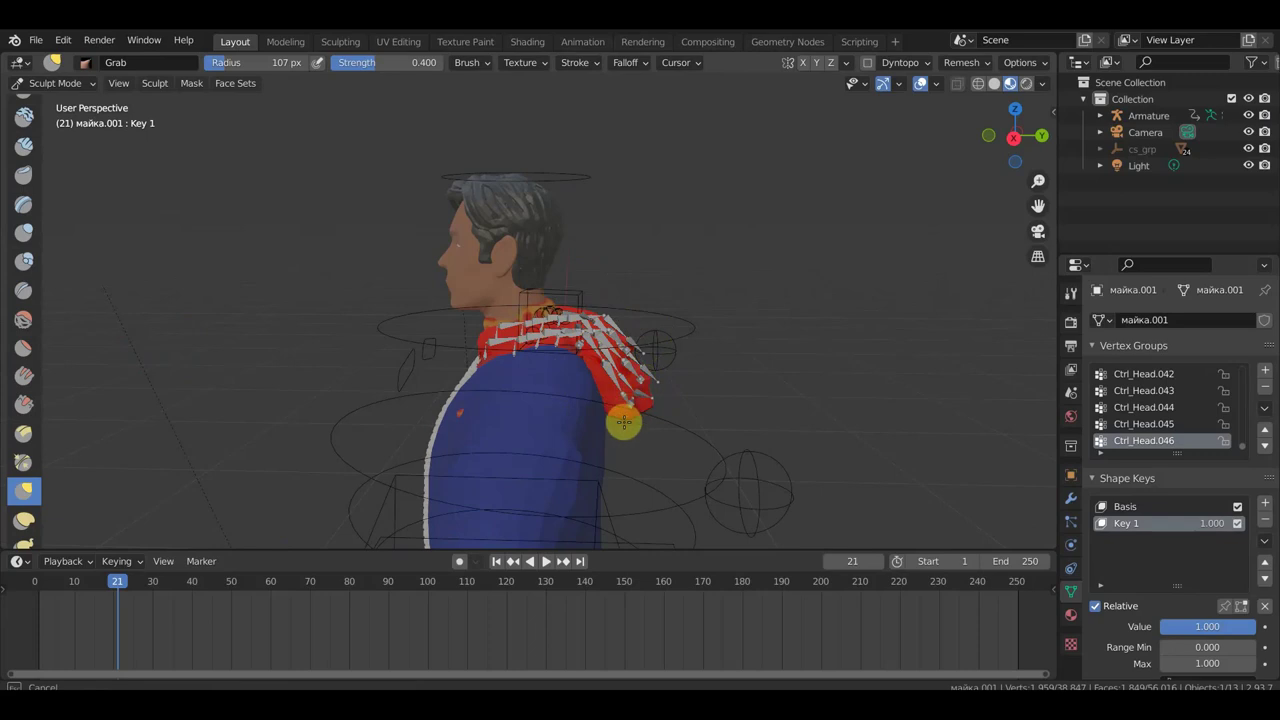
pyautogui.moveTo(614, 449)
pyautogui.mouseDown(button='middle')
pyautogui.moveTo(557, 405)
pyautogui.moveTo(500, 400)
pyautogui.mouseUp(button='middle')
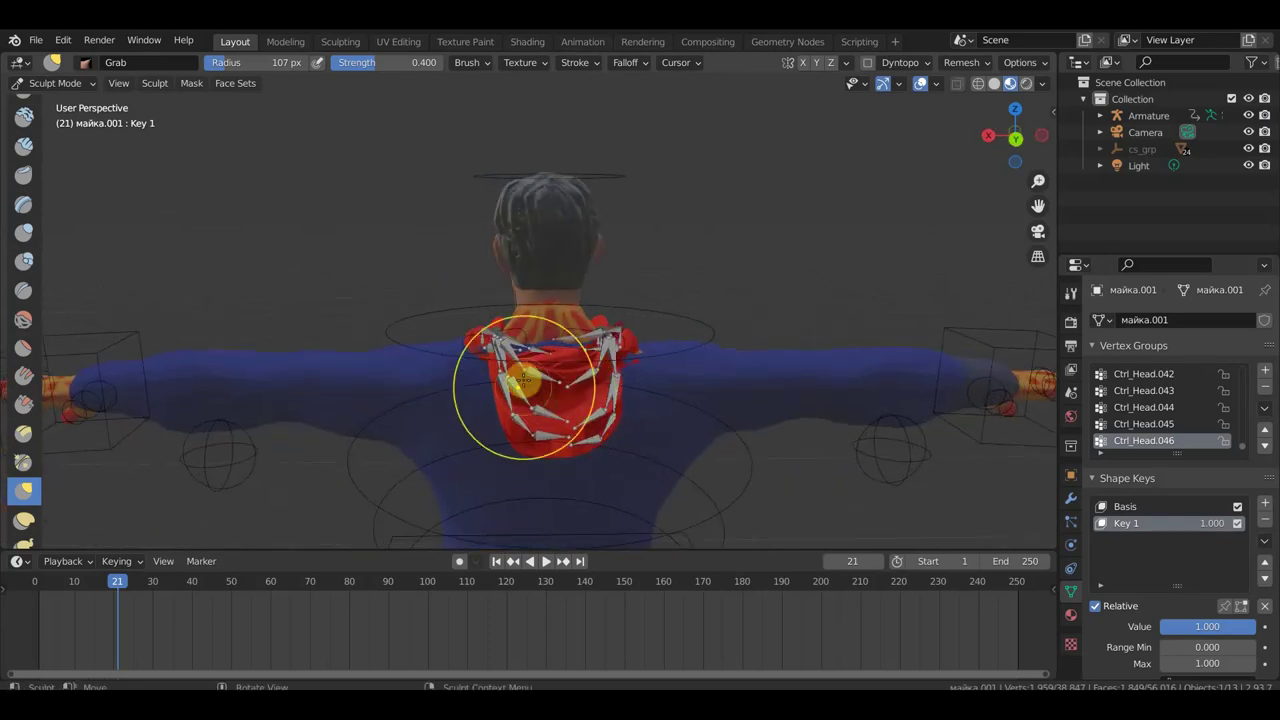
pyautogui.moveTo(491, 352); pyautogui.dragTo(473, 366)
pyautogui.moveTo(520, 443); pyautogui.dragTo(541, 446)
pyautogui.moveTo(630, 352); pyautogui.dragTo(638, 350)
pyautogui.moveTo(493, 325); pyautogui.dragTo(477, 323)
pyautogui.moveTo(600, 329)
pyautogui.mouseDown()
pyautogui.moveTo(613, 303)
pyautogui.moveTo(614, 337)
pyautogui.mouseUp()
# - Pull the hood's left side and back further into its final shape around the neck
pyautogui.moveTo(614, 337)
pyautogui.mouseDown(button='middle')
pyautogui.moveTo(557, 414)
pyautogui.moveTo(491, 434)
pyautogui.mouseUp(button='middle')
pyautogui.moveTo(486, 377); pyautogui.dragTo(517, 343)
pyautogui.moveTo(517, 343); pyautogui.dragTo(434, 297, button='middle')
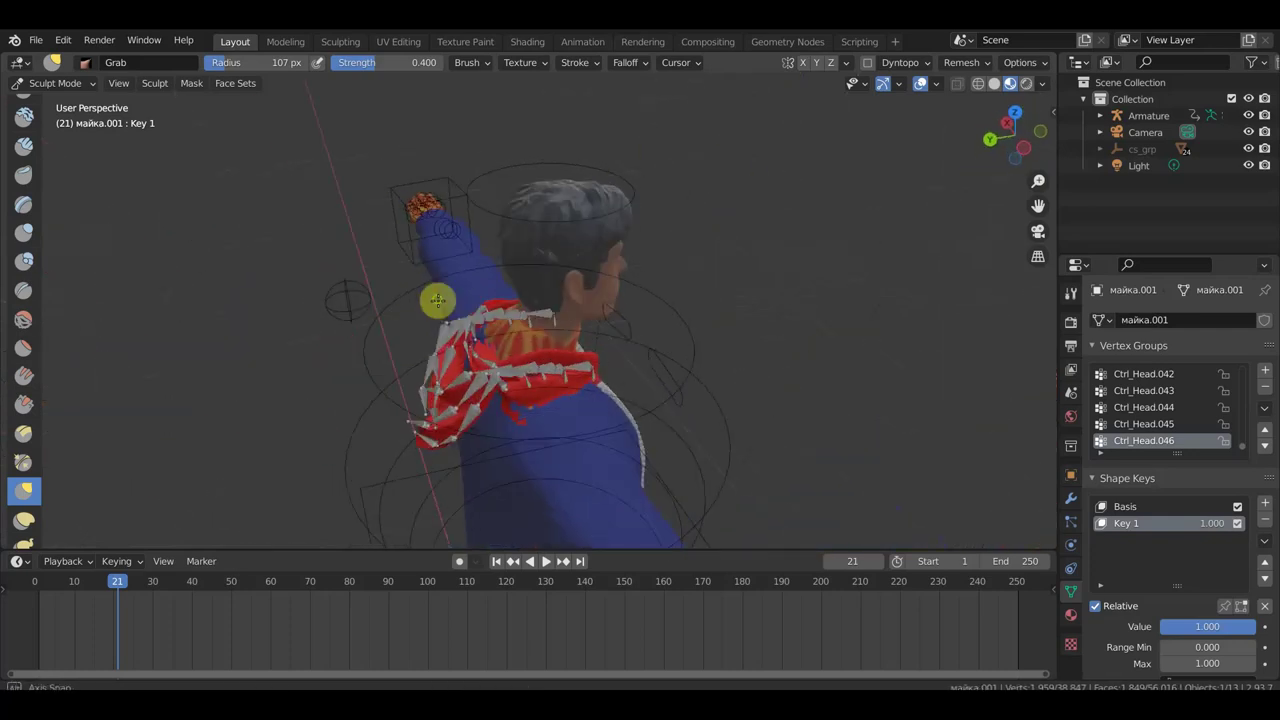
pyautogui.moveTo(471, 329)
pyautogui.mouseDown()
pyautogui.moveTo(471, 371)
pyautogui.moveTo(447, 356)
pyautogui.moveTo(500, 349)
pyautogui.mouseUp()
pyautogui.moveTo(500, 349); pyautogui.dragTo(566, 303, button='middle')
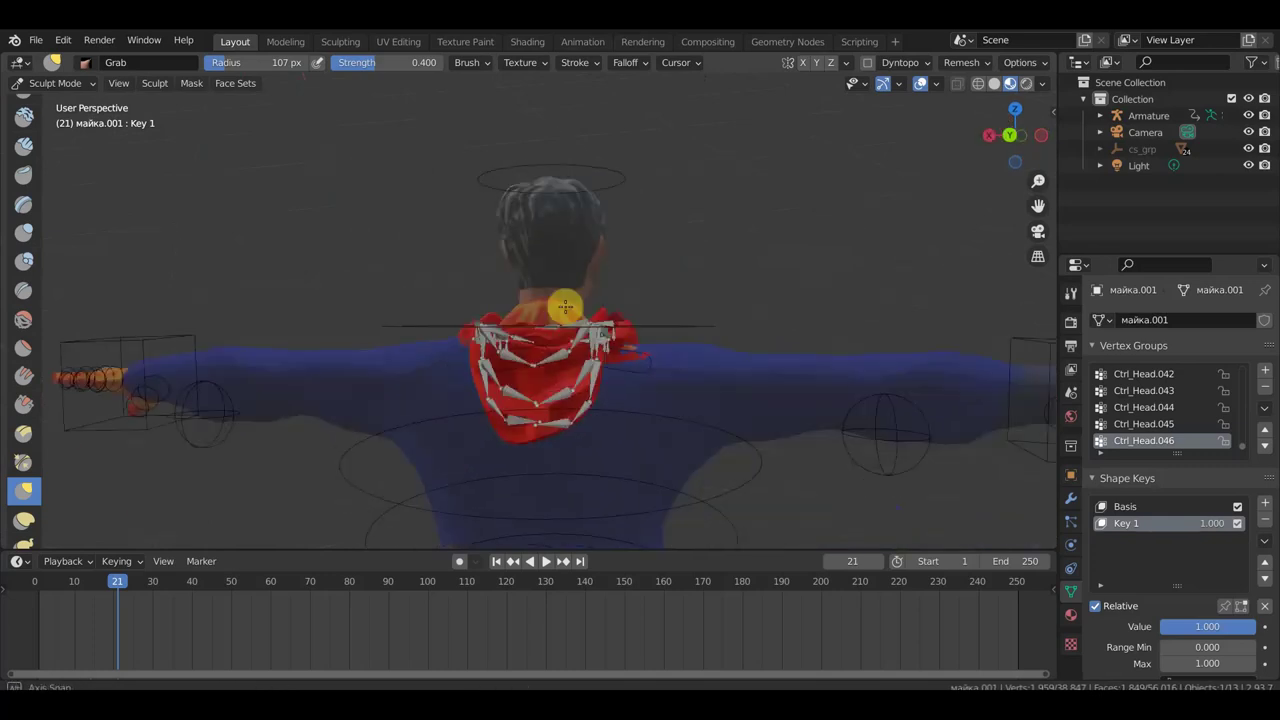
pyautogui.moveTo(595, 372)
pyautogui.mouseDown()
pyautogui.moveTo(610, 408)
pyautogui.moveTo(514, 423)
pyautogui.moveTo(503, 446)
pyautogui.moveTo(564, 452)
pyautogui.moveTo(545, 420)
pyautogui.moveTo(545, 437)
pyautogui.moveTo(560, 400)
pyautogui.mouseUp()
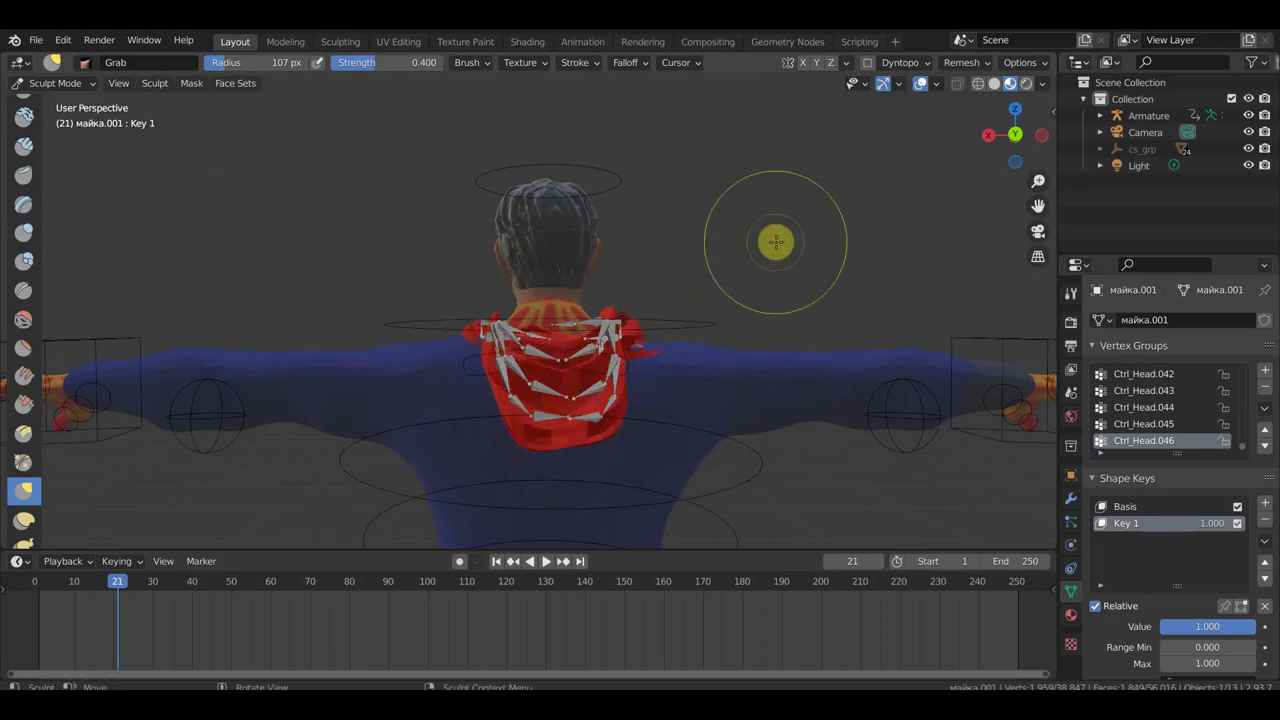
pyautogui.click(62, 85)
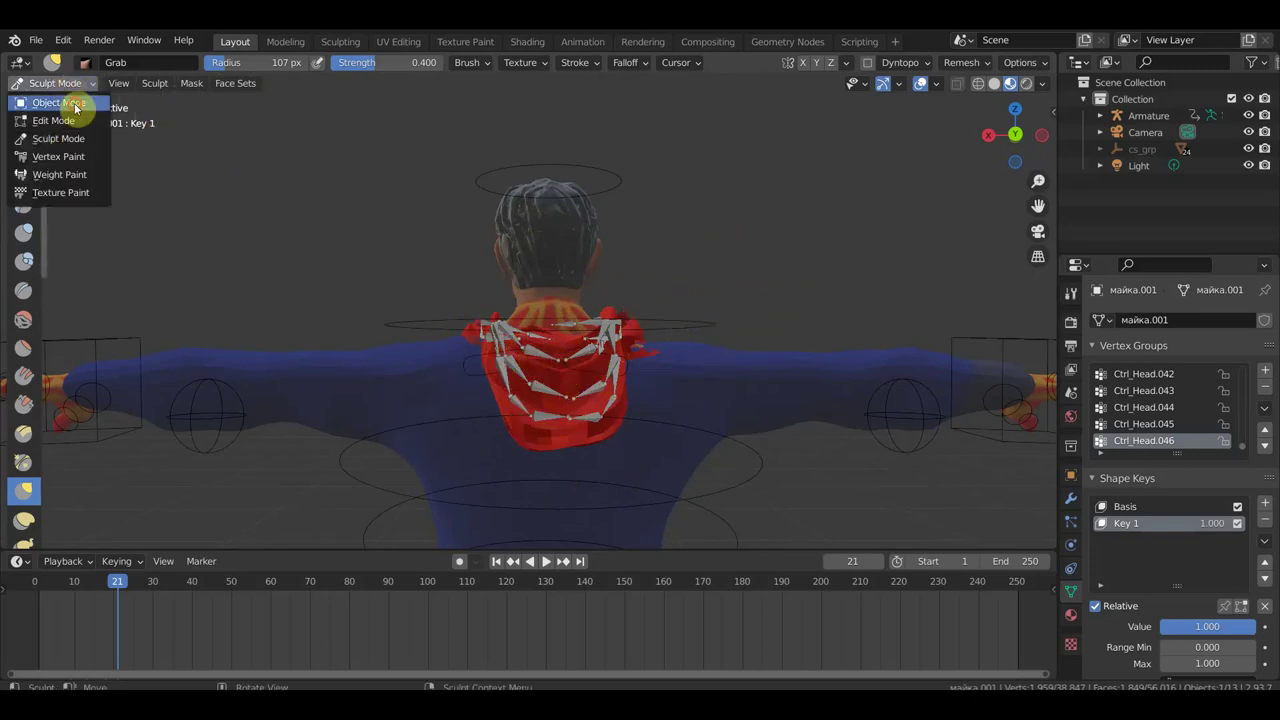
# - Return to Object Mode and turn off X-Ray so the rig no longer shows through
pyautogui.click(57, 102)
pyautogui.moveTo(300, 240)
pyautogui.mouseDown(button='middle')
pyautogui.moveTo(543, 286)
pyautogui.moveTo(676, 259)
pyautogui.mouseUp(button='middle')
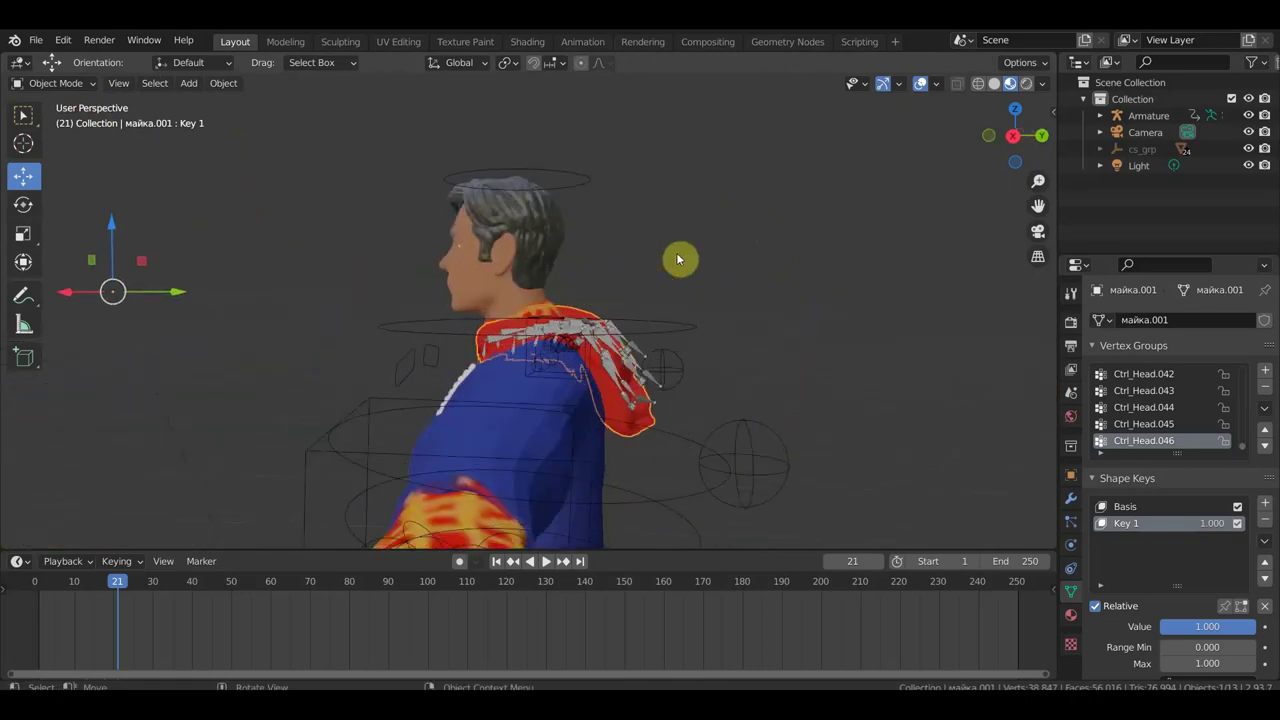
pyautogui.click(918, 86)
# - Orbit around the character to inspect the reshaped hood from back, front and sides
pyautogui.moveTo(908, 126)
pyautogui.mouseDown(button='middle')
pyautogui.moveTo(620, 294)
pyautogui.moveTo(626, 265)
pyautogui.mouseUp(button='middle')
pyautogui.moveTo(500, 383)
pyautogui.mouseDown(button='middle')
pyautogui.moveTo(431, 390)
pyautogui.moveTo(329, 368)
pyautogui.moveTo(515, 392)
pyautogui.moveTo(499, 379)
pyautogui.moveTo(494, 413)
pyautogui.moveTo(487, 349)
pyautogui.mouseUp(button='middle')
pyautogui.moveTo(519, 391)
pyautogui.mouseDown(button='middle')
pyautogui.moveTo(477, 360)
pyautogui.moveTo(216, 295)
pyautogui.mouseUp(button='middle')
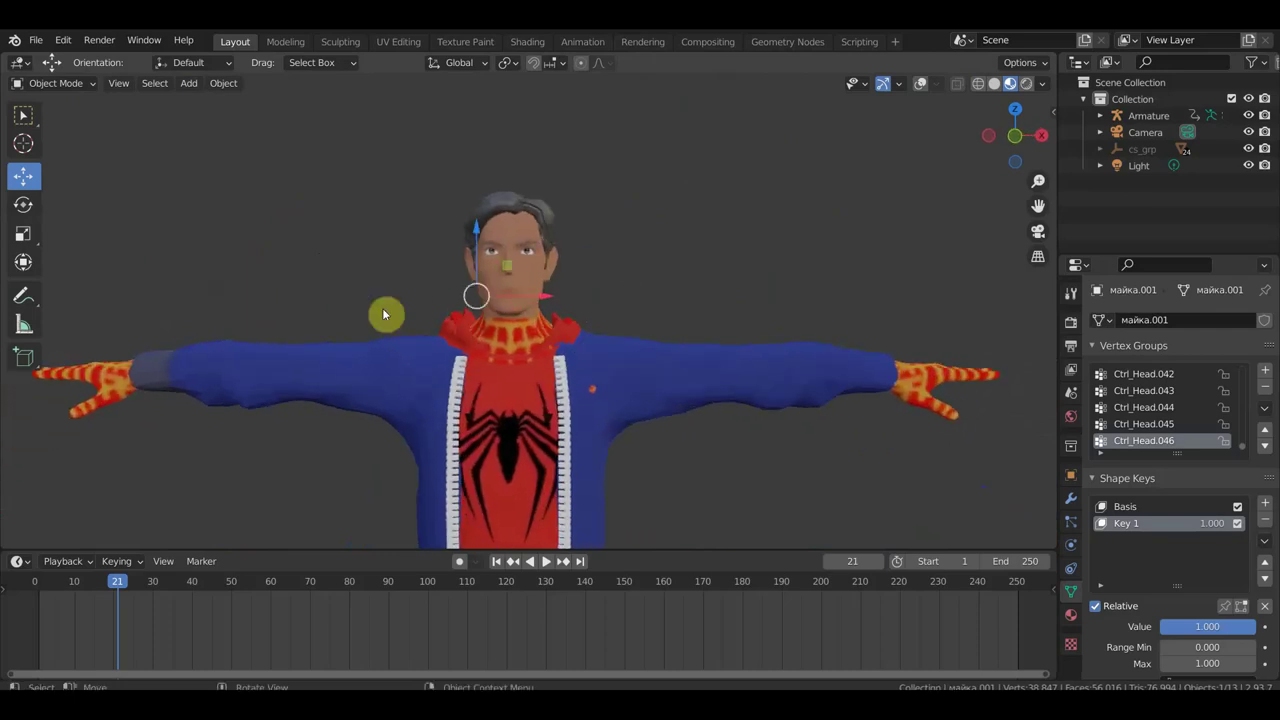
pyautogui.moveTo(464, 336)
pyautogui.mouseDown(button='middle')
pyautogui.moveTo(586, 351)
pyautogui.moveTo(423, 346)
pyautogui.mouseUp(button='middle')
pyautogui.moveTo(603, 299)
pyautogui.mouseDown(button='middle')
pyautogui.moveTo(589, 281)
pyautogui.moveTo(560, 287)
pyautogui.mouseUp(button='middle')
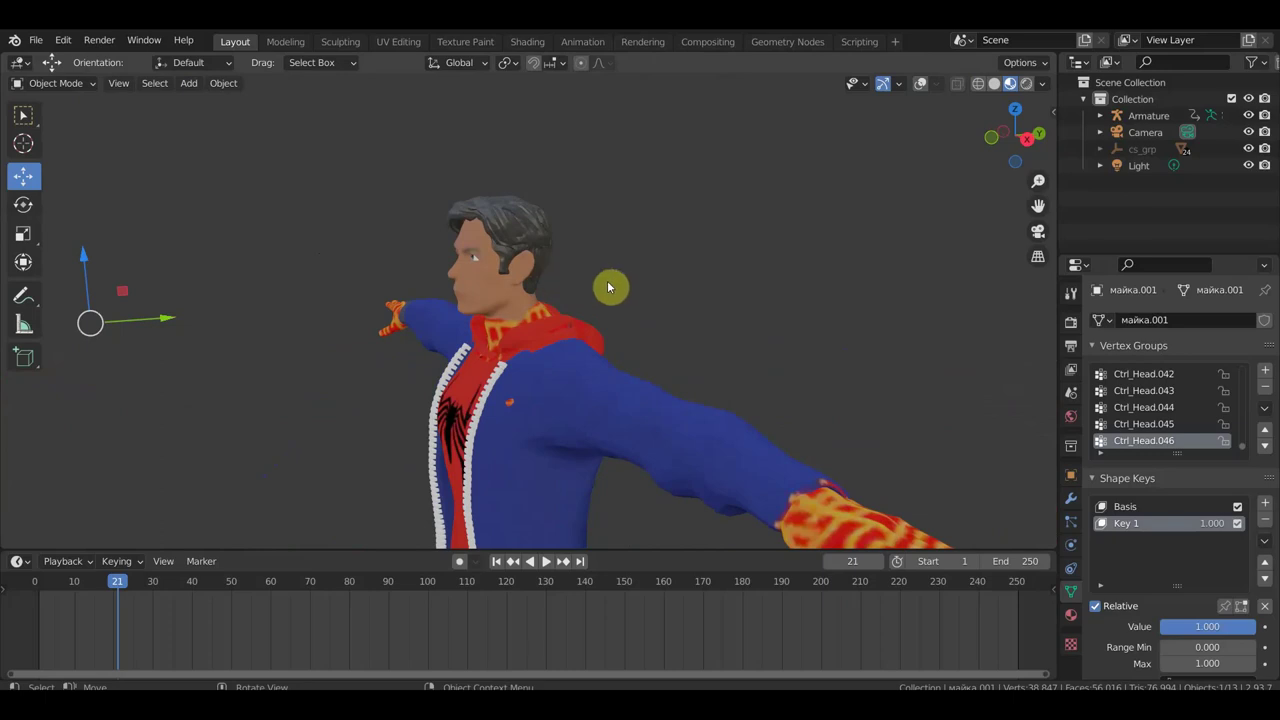
# - Set Key 1's value to 0.000 at frame 6 and scrub the timeline to check the hood
pyautogui.click(62, 592)
pyautogui.press('space')
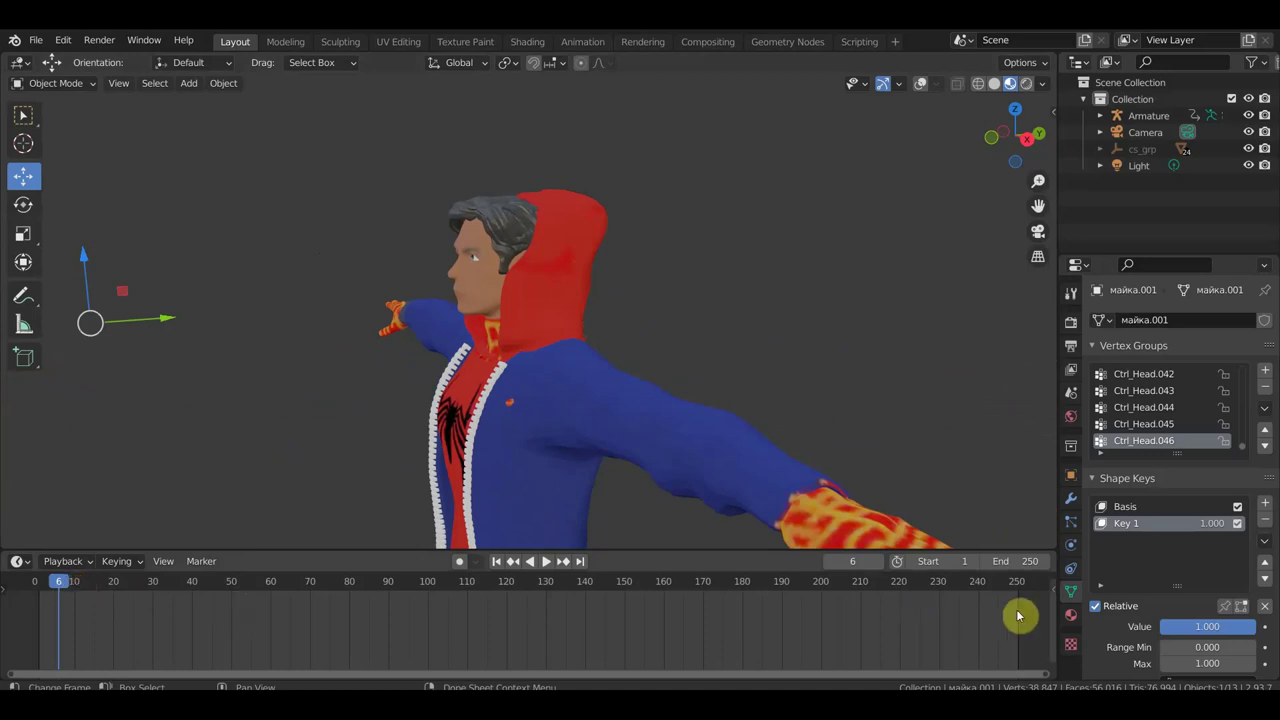
pyautogui.moveTo(1207, 626); pyautogui.dragTo(1160, 626)
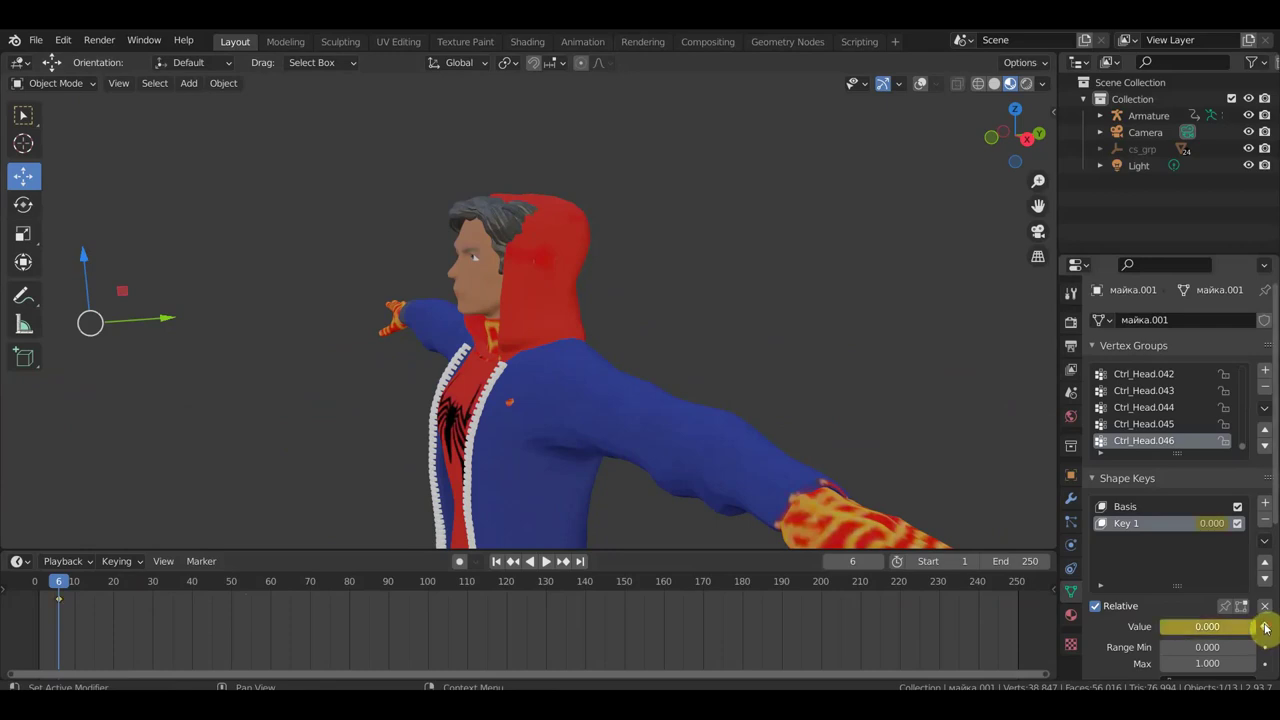
pyautogui.moveTo(55, 588); pyautogui.dragTo(129, 590)
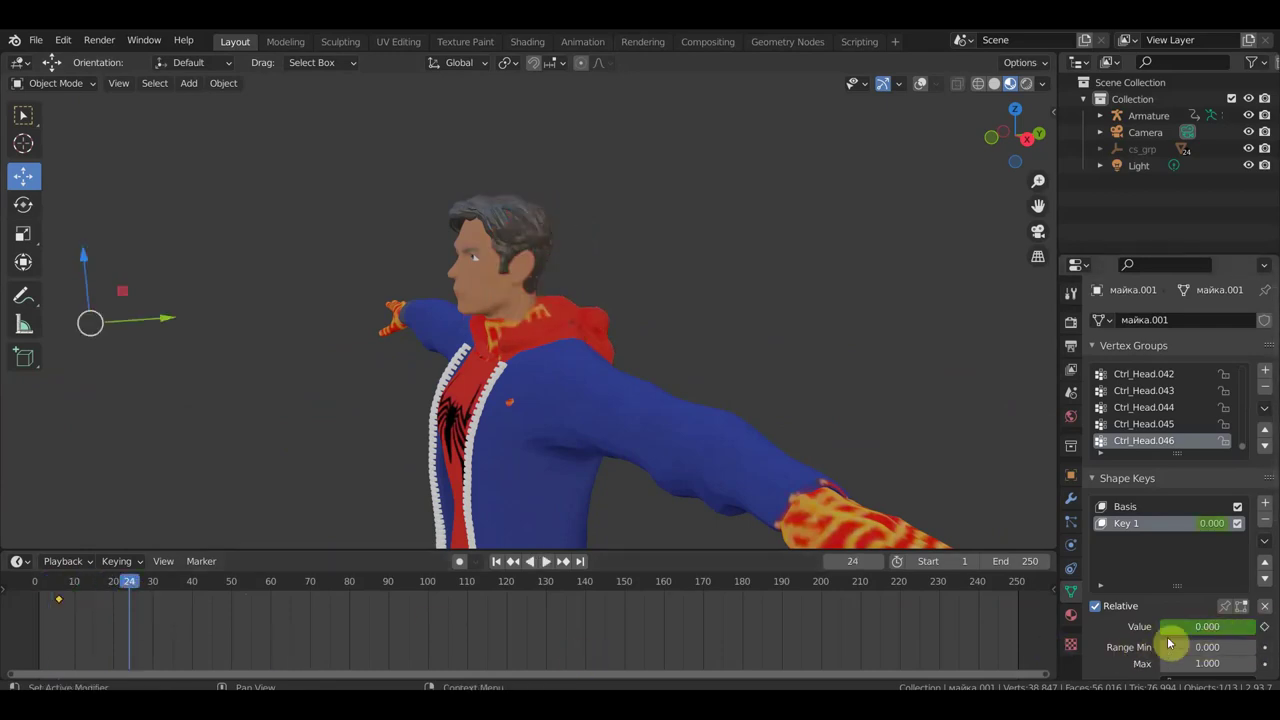
pyautogui.press('space')
# - Set Key 1's value to 1 at frame 21 and keyframe it
pyautogui.click(117, 591)
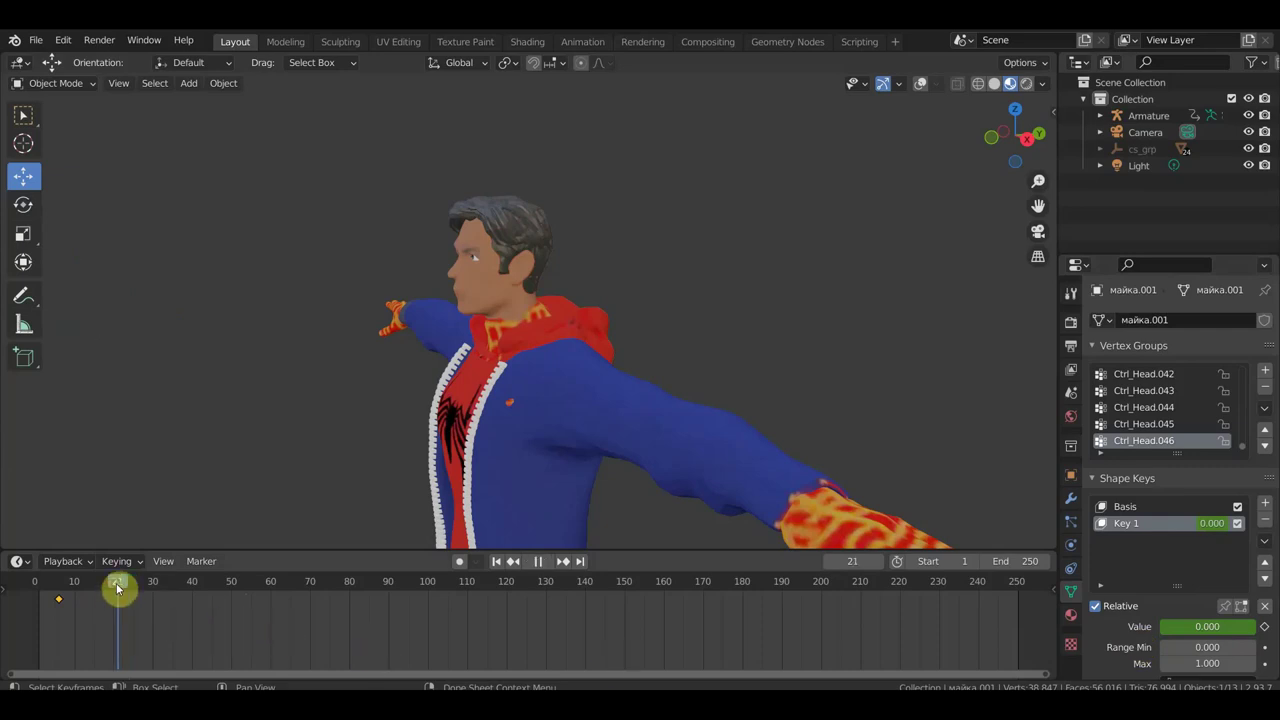
pyautogui.moveTo(800, 420); pyautogui.dragTo(666, 354, button='middle')
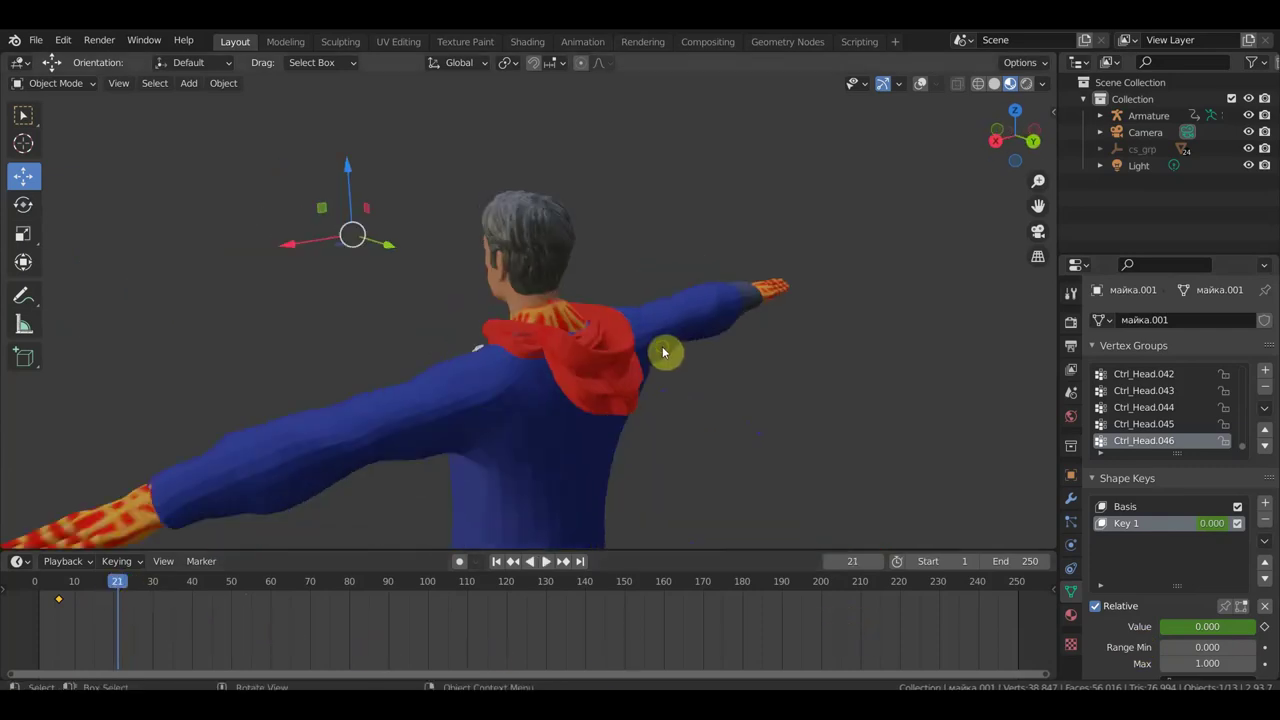
pyautogui.click(1190, 627)
pyautogui.write('1')
pyautogui.press('Return')
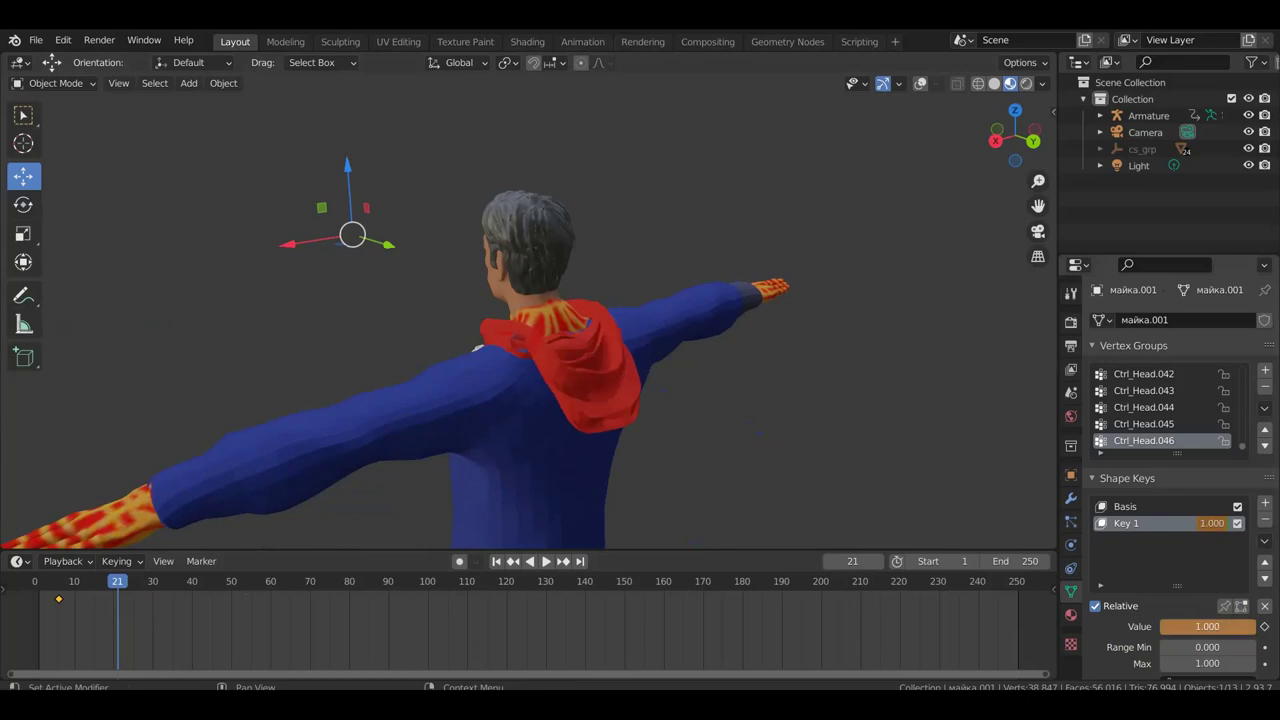
pyautogui.click(1265, 627)
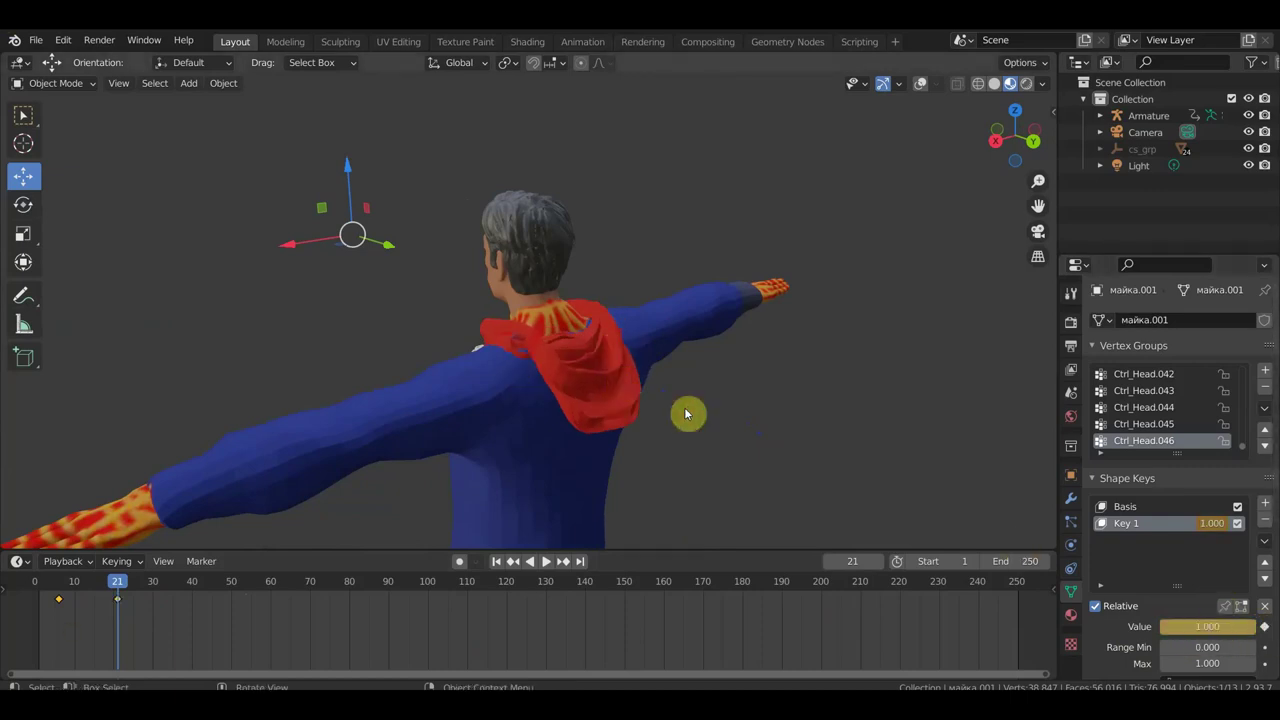
# - Play the hood animation and check its blend at frame 12
pyautogui.moveTo(715, 530); pyautogui.dragTo(763, 451, button='middle')
pyautogui.press('space')
pyautogui.click(68, 582)
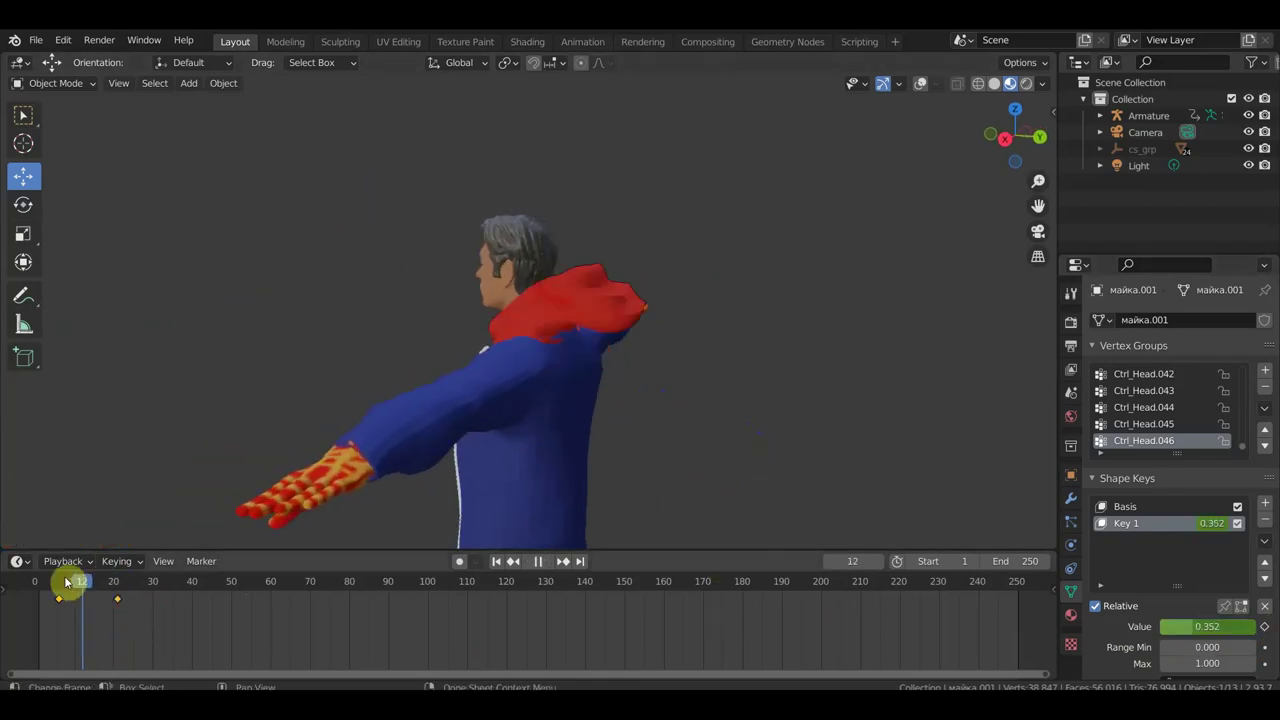
pyautogui.moveTo(159, 618)
pyautogui.mouseDown()
pyautogui.moveTo(57, 586)
pyautogui.moveTo(137, 607)
pyautogui.moveTo(110, 600)
pyautogui.mouseUp()
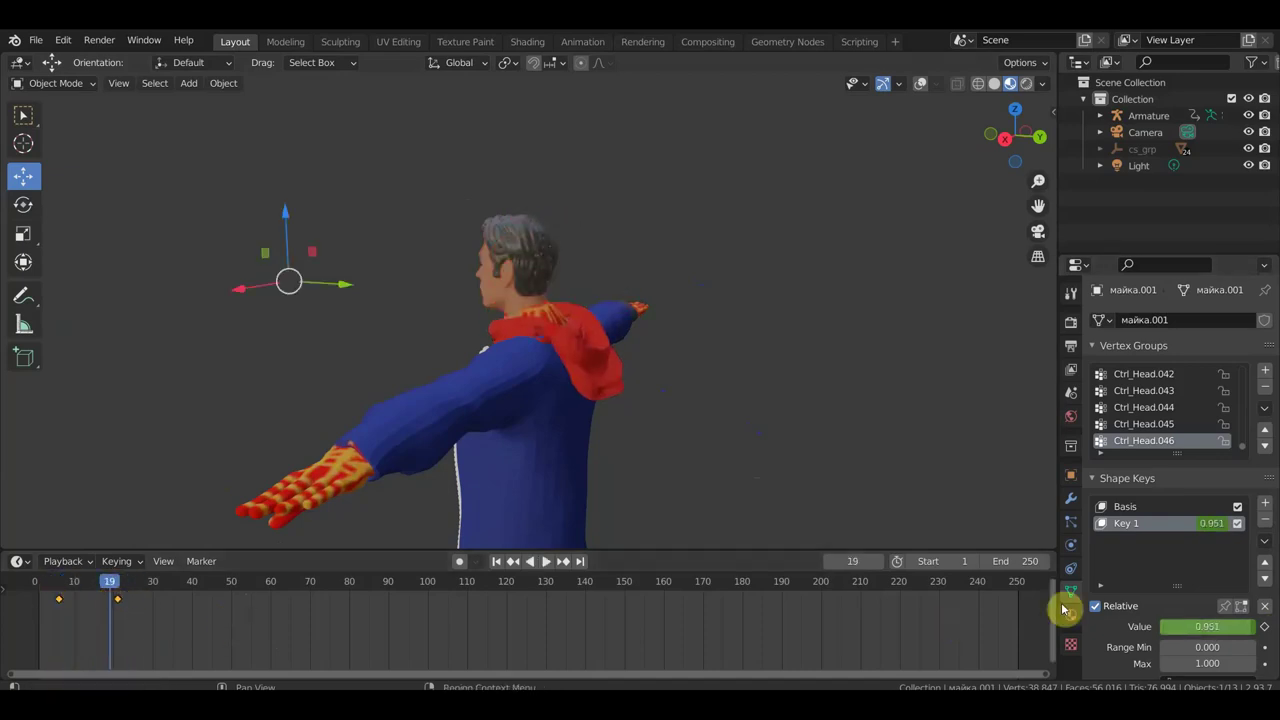
pyautogui.moveTo(634, 506)
pyautogui.mouseDown(button='middle')
pyautogui.moveTo(667, 500)
pyautogui.moveTo(663, 434)
pyautogui.moveTo(486, 422)
pyautogui.mouseUp(button='middle')
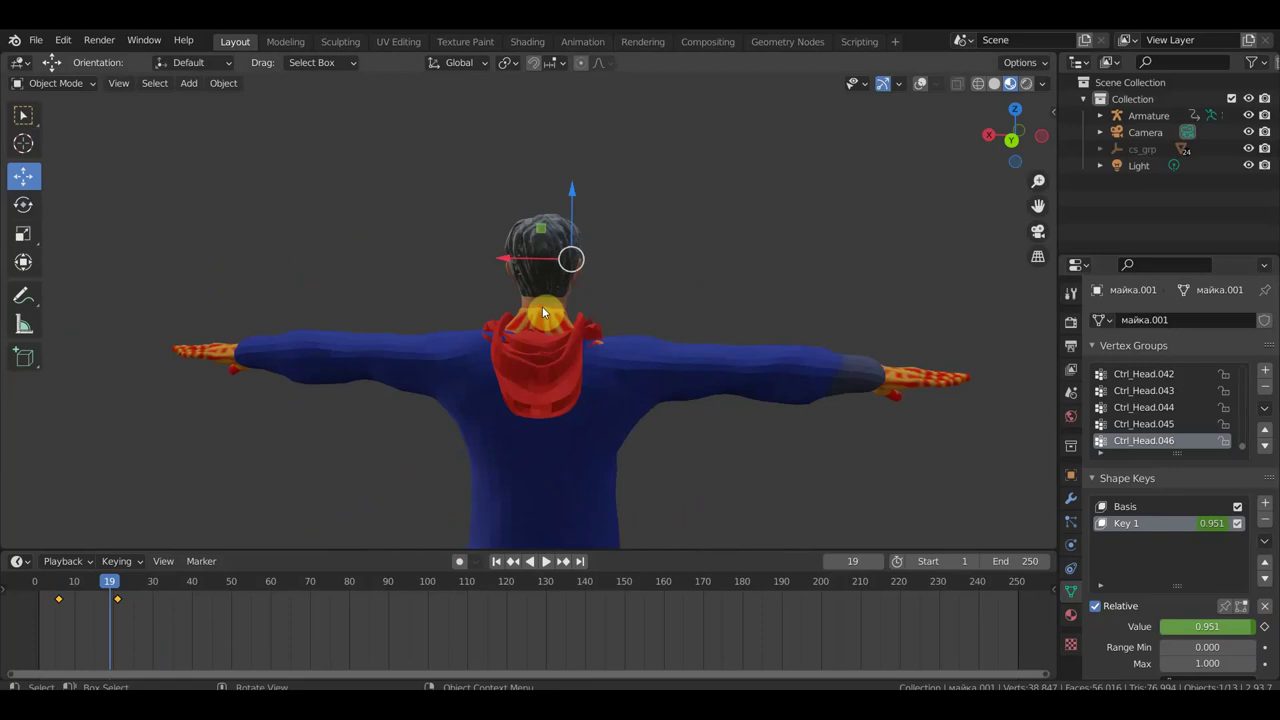
pyautogui.scroll(3, 565, 344)
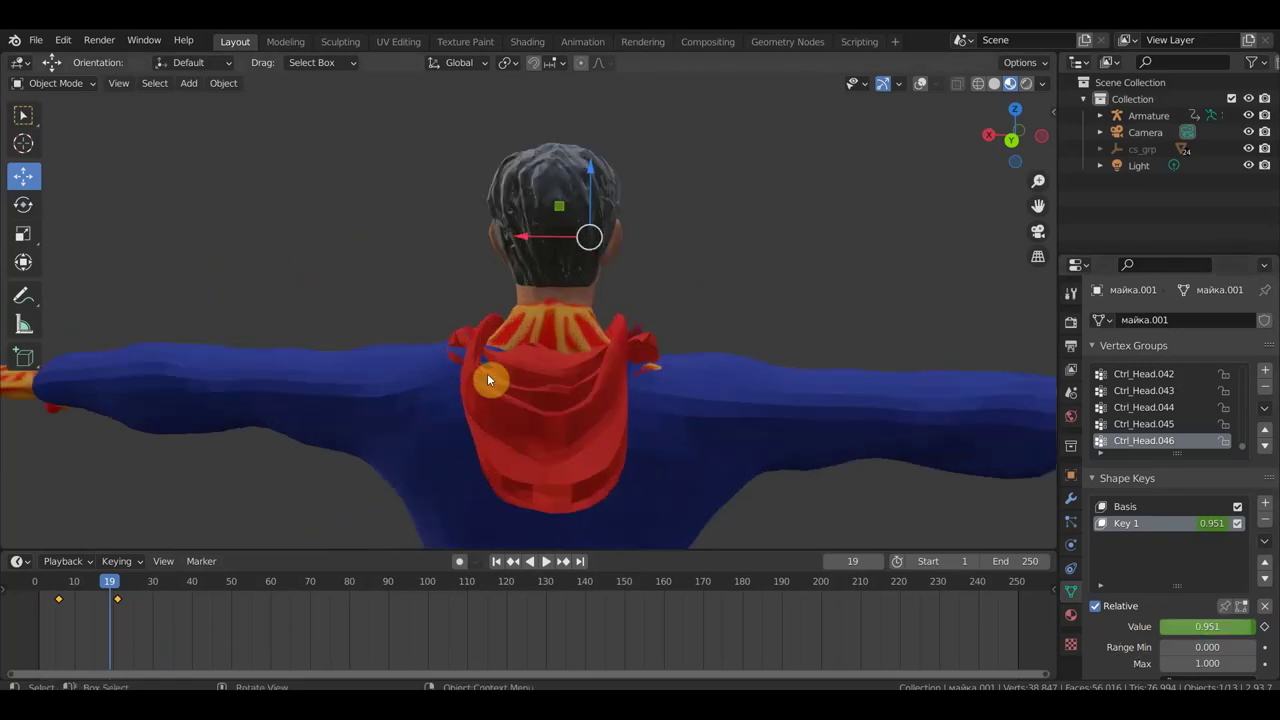
pyautogui.scroll(-3, 609, 420)
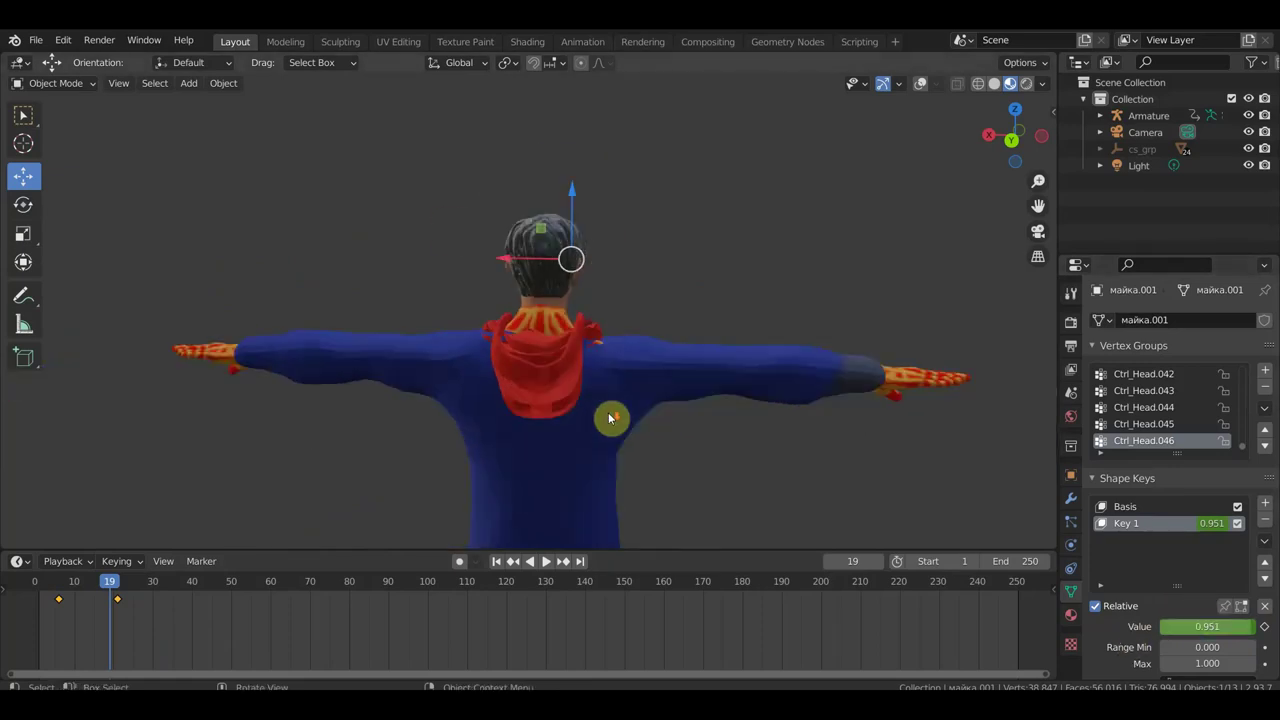
pyautogui.moveTo(609, 420); pyautogui.dragTo(797, 417, button='middle')
pyautogui.moveTo(694, 357)
pyautogui.mouseDown(button='middle')
pyautogui.moveTo(597, 428)
pyautogui.moveTo(700, 343)
pyautogui.moveTo(871, 333)
pyautogui.moveTo(660, 343)
pyautogui.moveTo(531, 366)
pyautogui.mouseUp(button='middle')
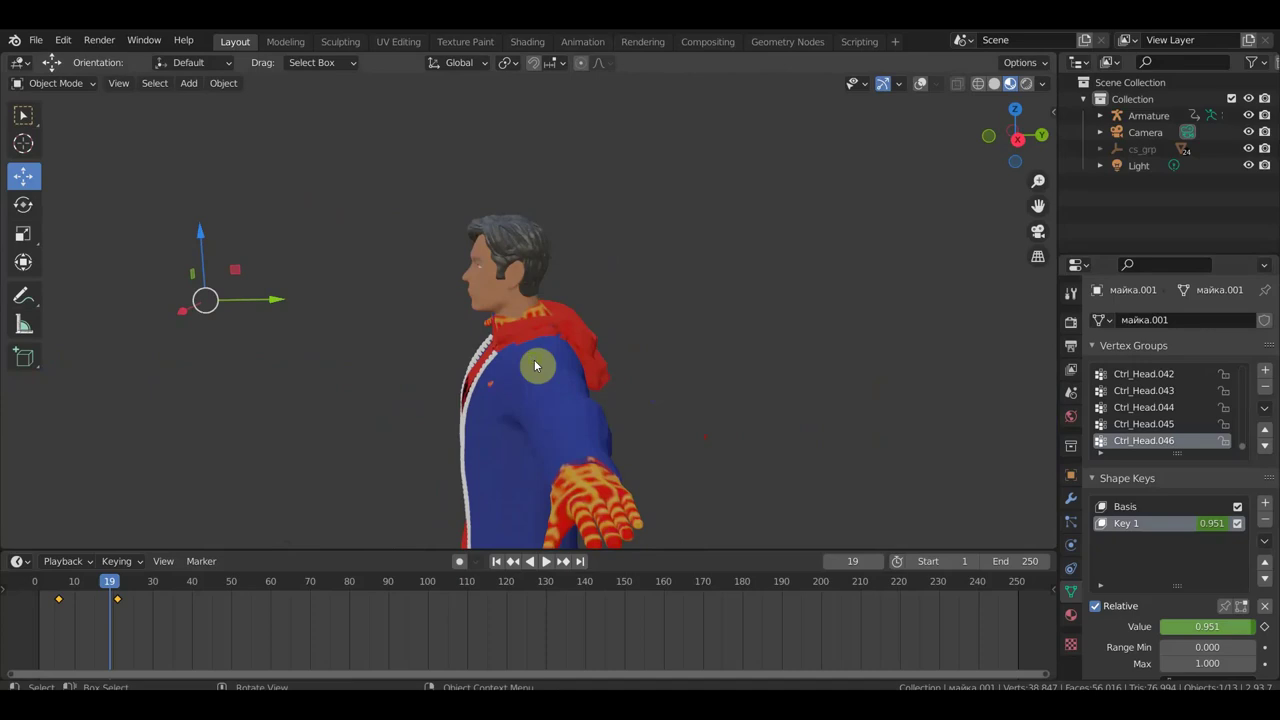
# - At frame 3, delete the Key 1 and Basis shape keys from the hood
pyautogui.click(48, 590)
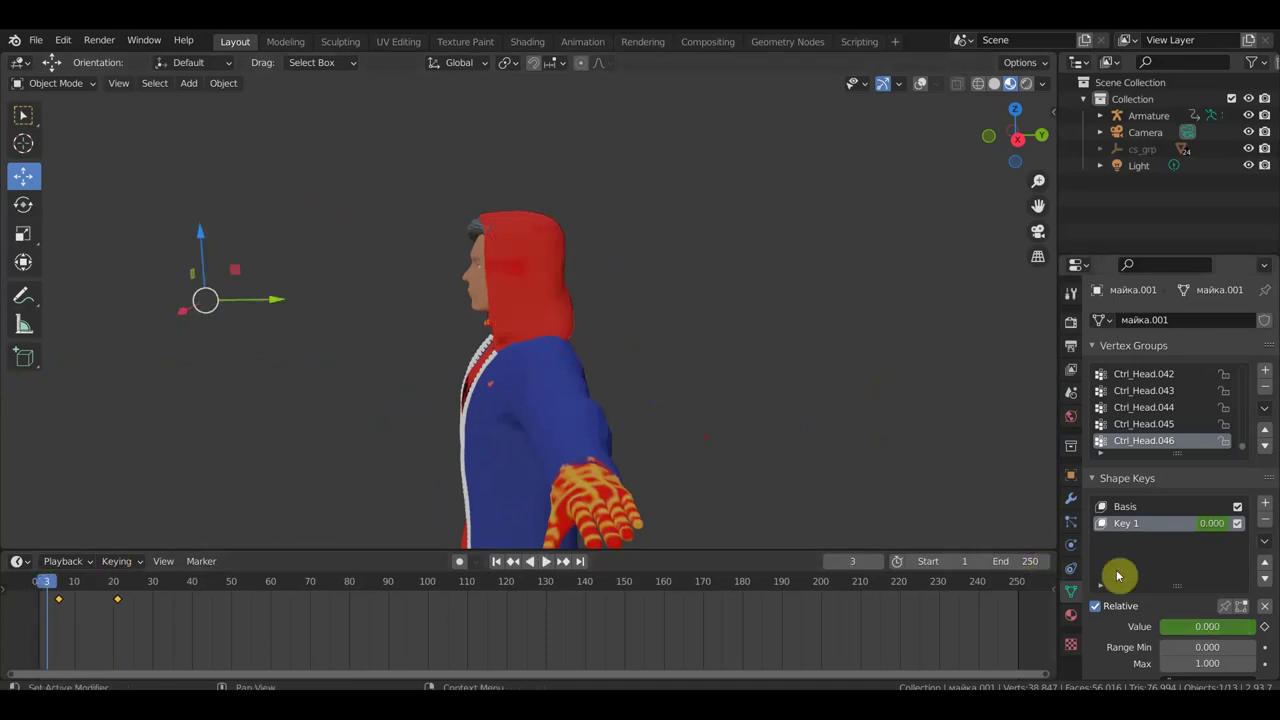
pyautogui.click(1265, 521)
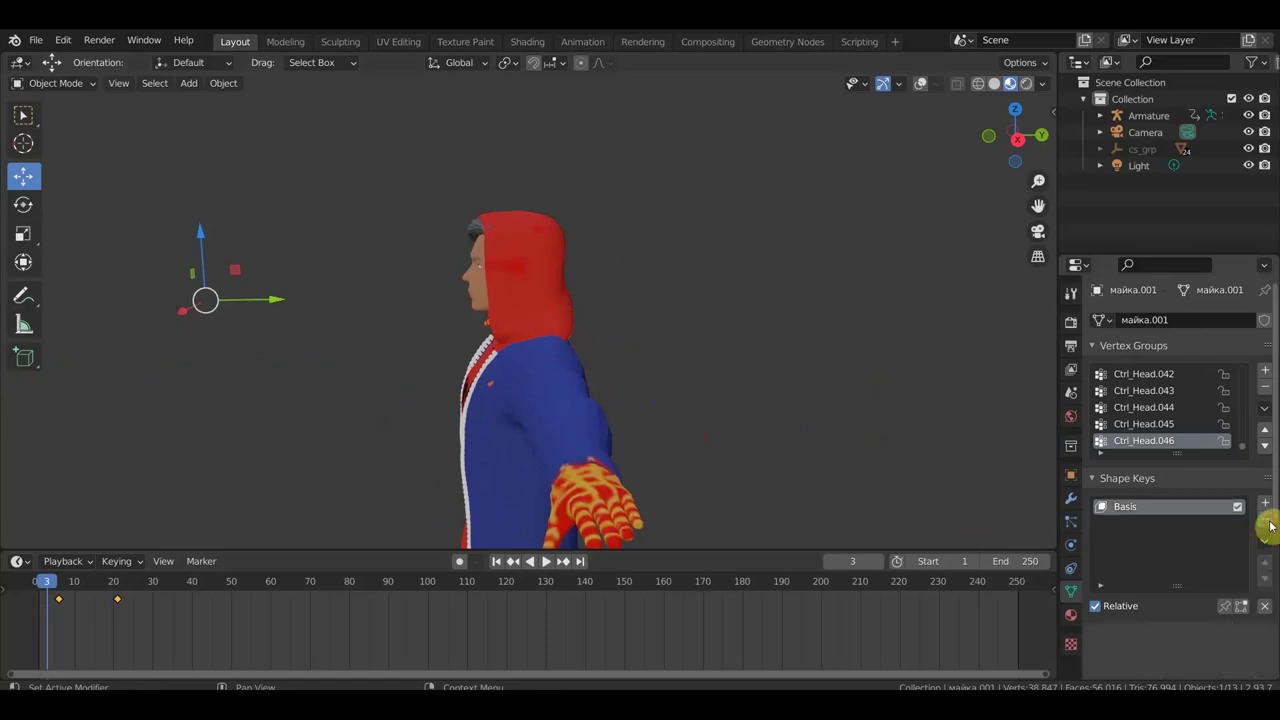
pyautogui.click(1265, 521)
# - Zoom in, select the hood mesh майка.001 and turn on viewport overlays
pyautogui.moveTo(686, 420); pyautogui.dragTo(740, 393, button='middle')
pyautogui.scroll(2, 443, 320)
pyautogui.scroll(2, 463, 335)
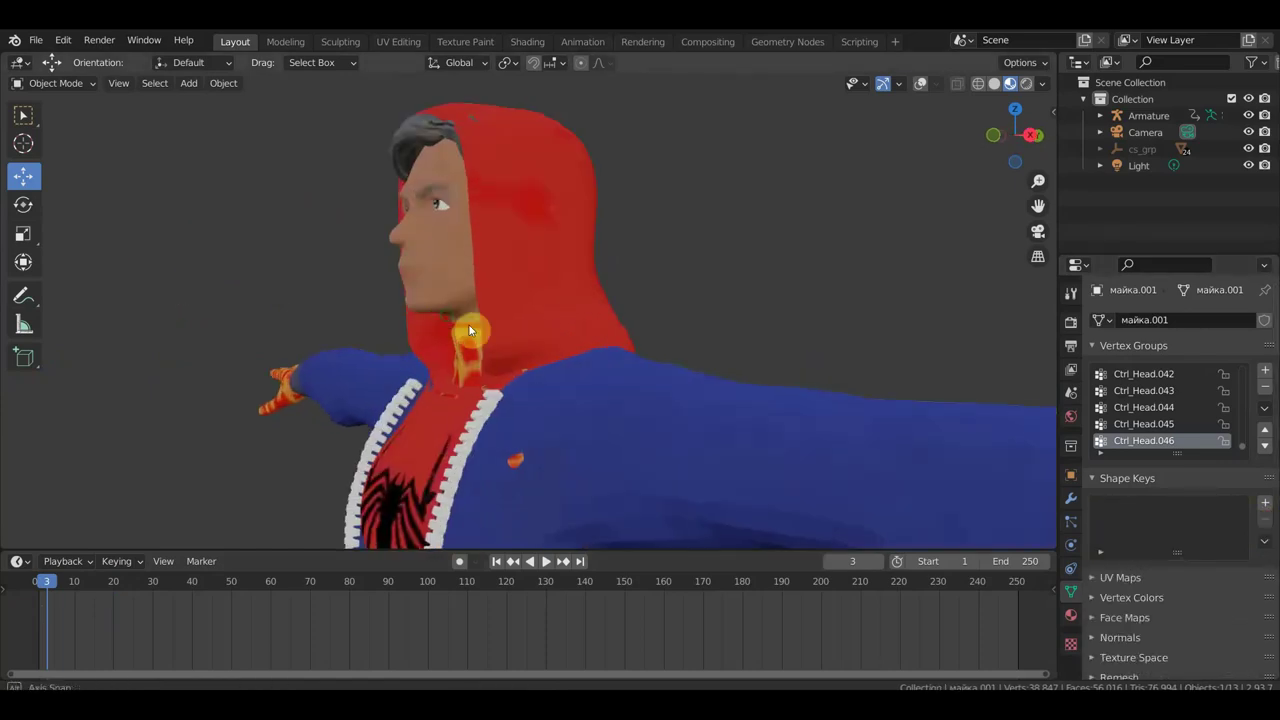
pyautogui.scroll(1, 464, 330)
pyautogui.click(520, 276)
pyautogui.click(920, 83)
# - Orbit and zoom around the head and chest to inspect the hood bones from front and side
pyautogui.moveTo(893, 127)
pyautogui.mouseDown(button='middle')
pyautogui.moveTo(660, 323)
pyautogui.moveTo(763, 317)
pyautogui.mouseUp(button='middle')
pyautogui.scroll(2, 534, 397)
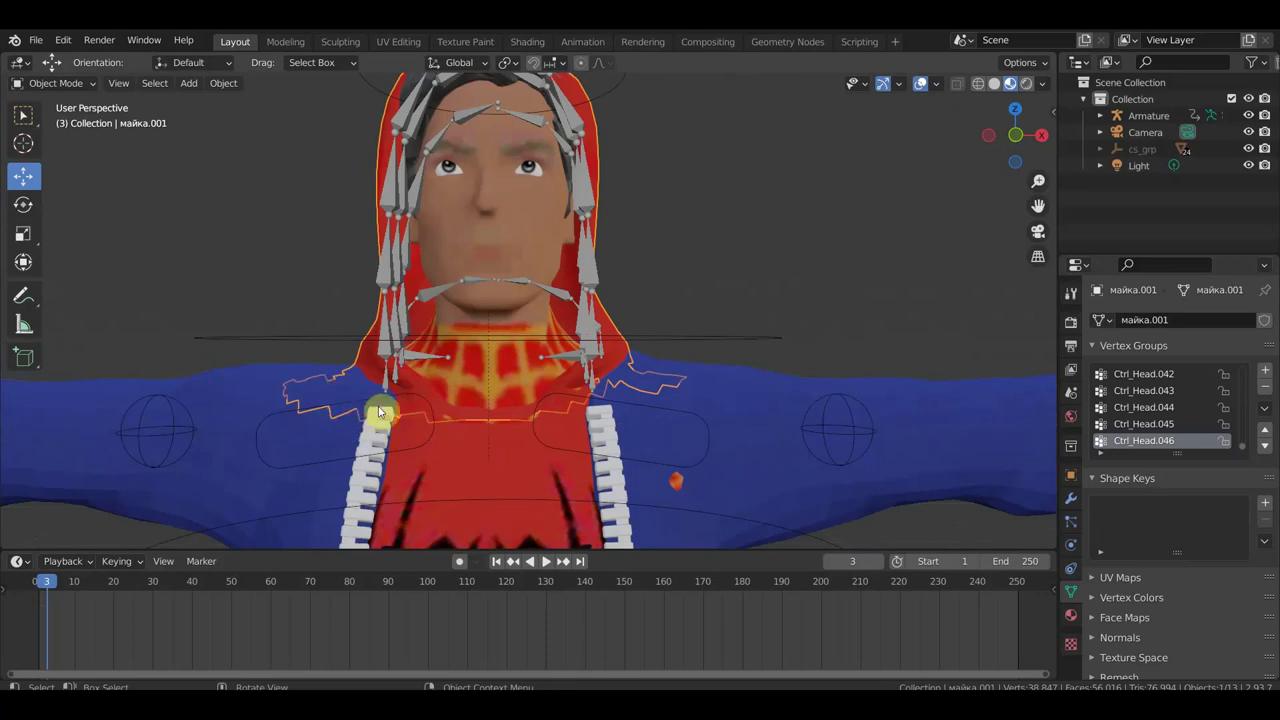
pyautogui.moveTo(377, 414)
pyautogui.mouseDown(button='middle')
pyautogui.moveTo(419, 434)
pyautogui.moveTo(506, 414)
pyautogui.moveTo(423, 406)
pyautogui.moveTo(538, 396)
pyautogui.moveTo(546, 408)
pyautogui.mouseUp(button='middle')
pyautogui.scroll(2, 560, 397)
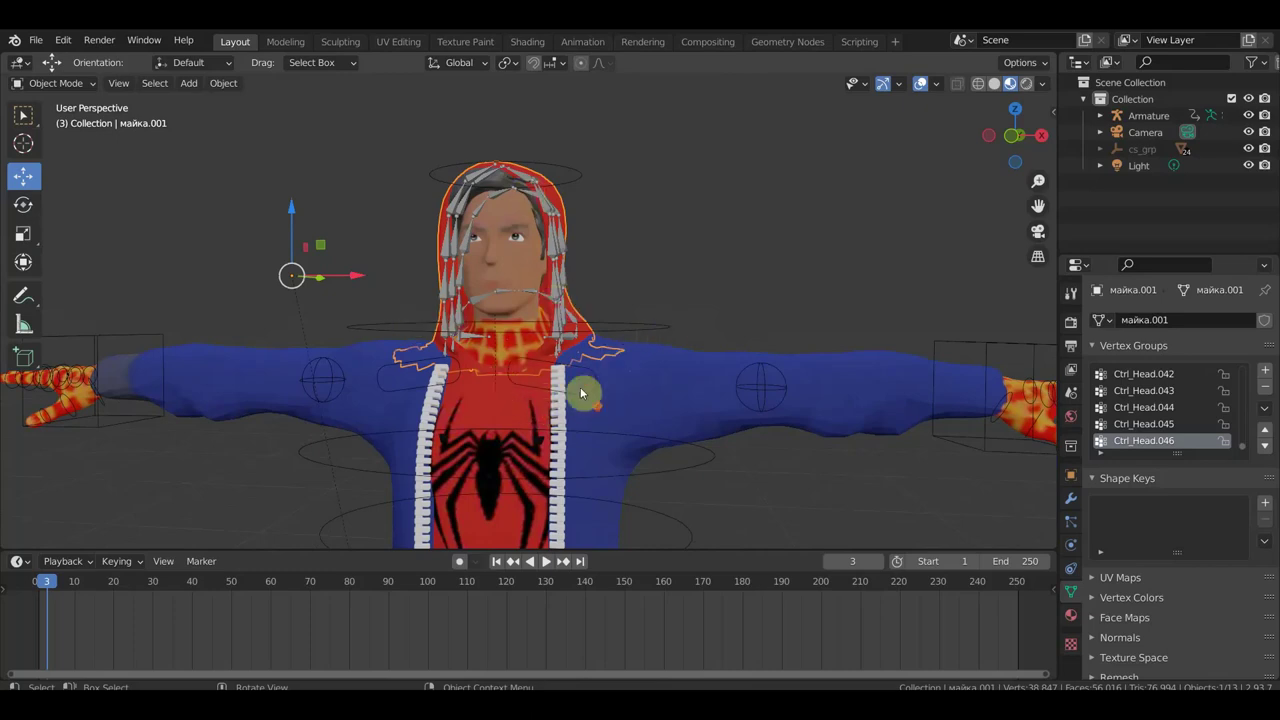
pyautogui.moveTo(580, 373)
pyautogui.mouseDown(button='middle')
pyautogui.moveTo(691, 383)
pyautogui.moveTo(505, 373)
pyautogui.mouseUp(button='middle')
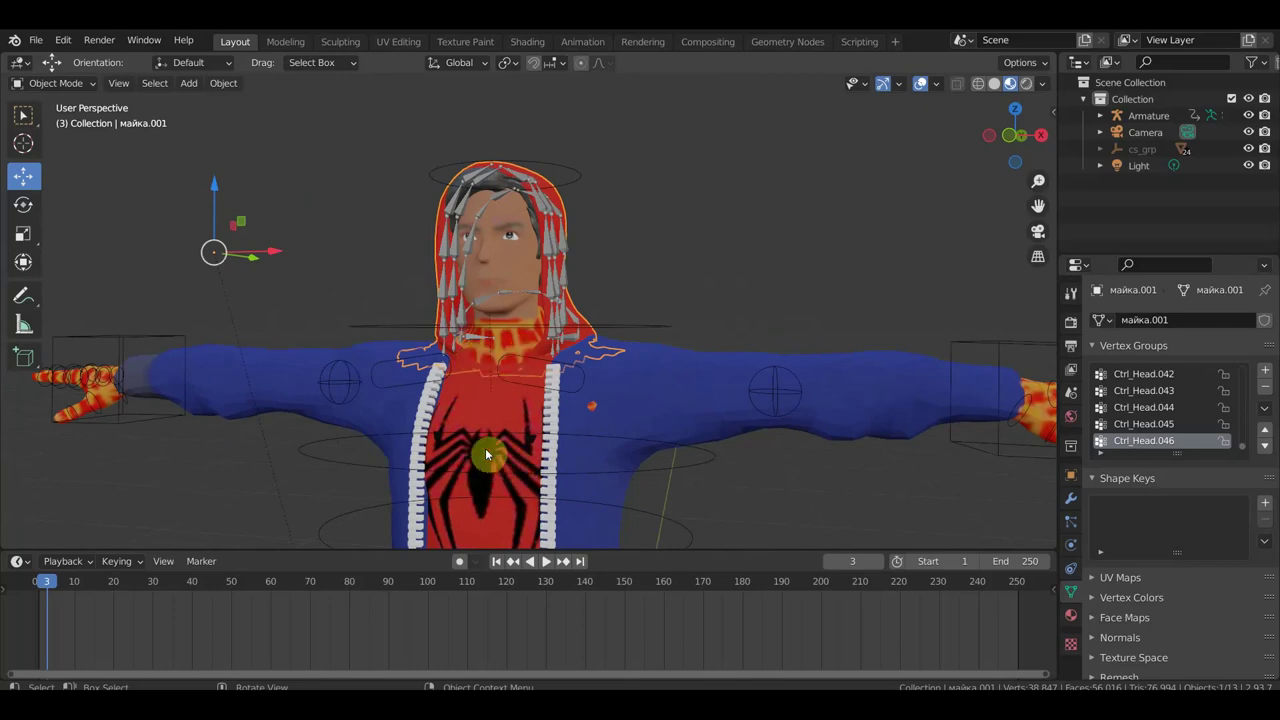
pyautogui.scroll(-3, 490, 452)
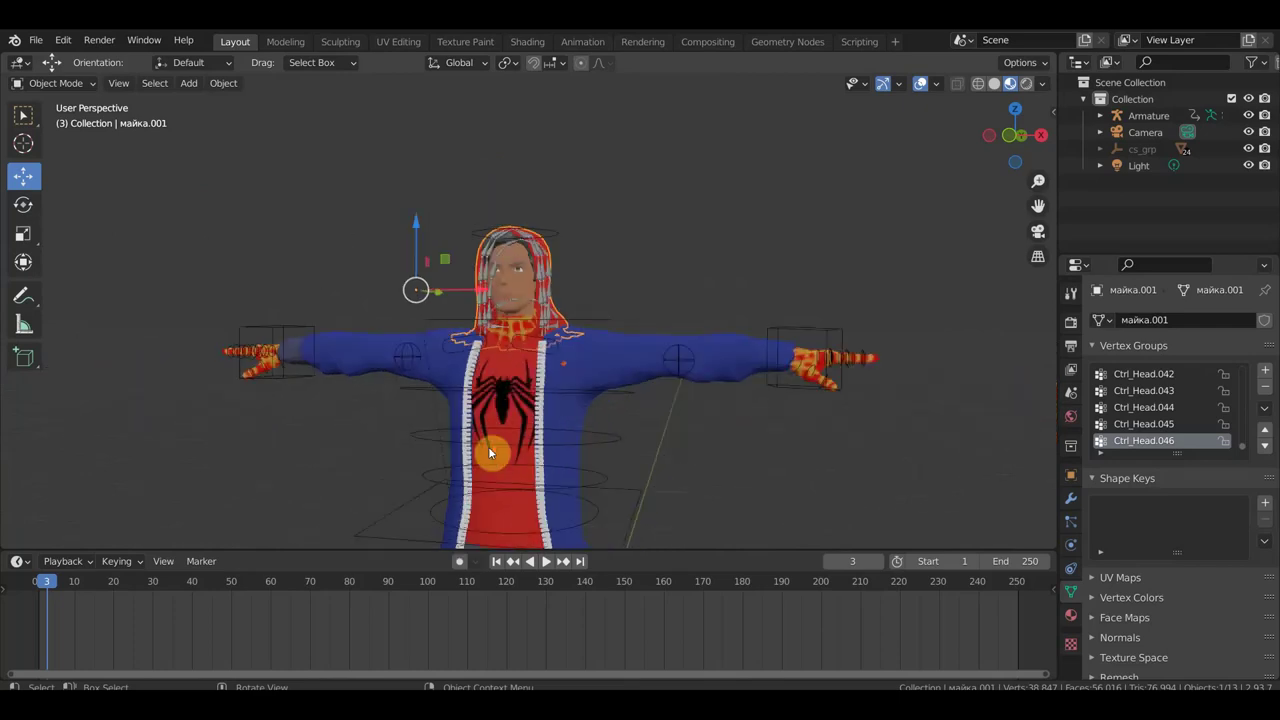
pyautogui.moveTo(478, 400)
pyautogui.mouseDown(button='middle')
pyautogui.moveTo(546, 480)
pyautogui.moveTo(471, 371)
pyautogui.moveTo(556, 372)
pyautogui.moveTo(493, 408)
pyautogui.mouseUp(button='middle')
pyautogui.scroll(3, 546, 370)
# - Orbit round the back and sides of the hooded head, zooming in on its bone chains
pyautogui.moveTo(648, 360)
pyautogui.mouseDown(button='middle')
pyautogui.moveTo(531, 346)
pyautogui.moveTo(497, 385)
pyautogui.mouseUp(button='middle')
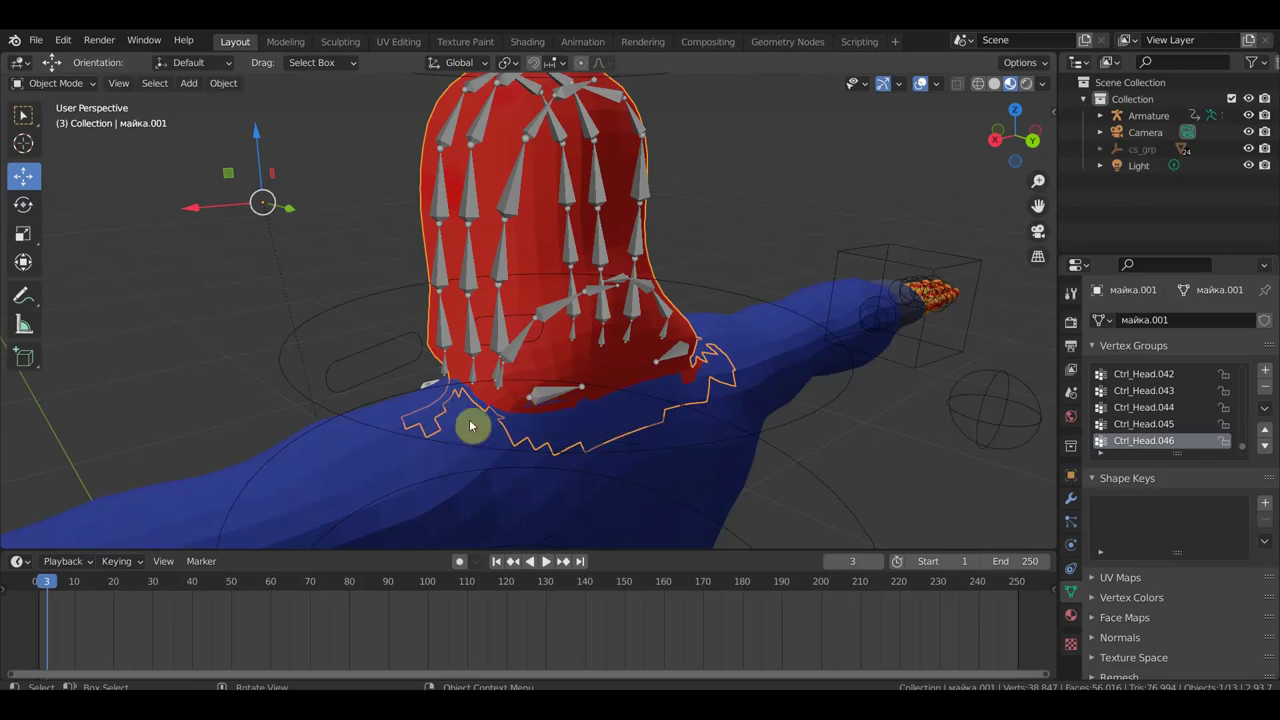
pyautogui.scroll(-1, 680, 395)
pyautogui.moveTo(678, 398)
pyautogui.mouseDown(button='middle')
pyautogui.moveTo(629, 409)
pyautogui.moveTo(758, 391)
pyautogui.mouseUp(button='middle')
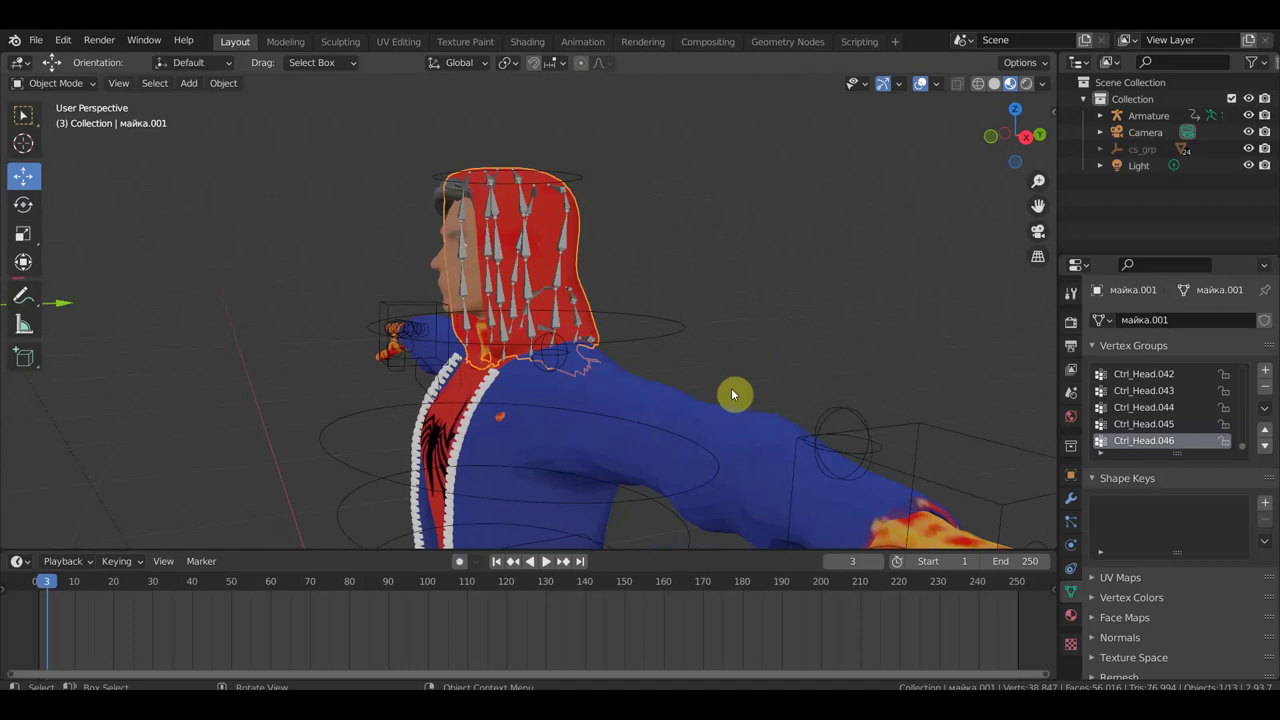
pyautogui.moveTo(729, 392)
pyautogui.mouseDown(button='middle')
pyautogui.moveTo(677, 371)
pyautogui.moveTo(722, 372)
pyautogui.moveTo(686, 356)
pyautogui.moveTo(711, 357)
pyautogui.moveTo(720, 397)
pyautogui.moveTo(688, 393)
pyautogui.mouseUp(button='middle')
pyautogui.scroll(2, 677, 371)
pyautogui.scroll(1, 686, 356)
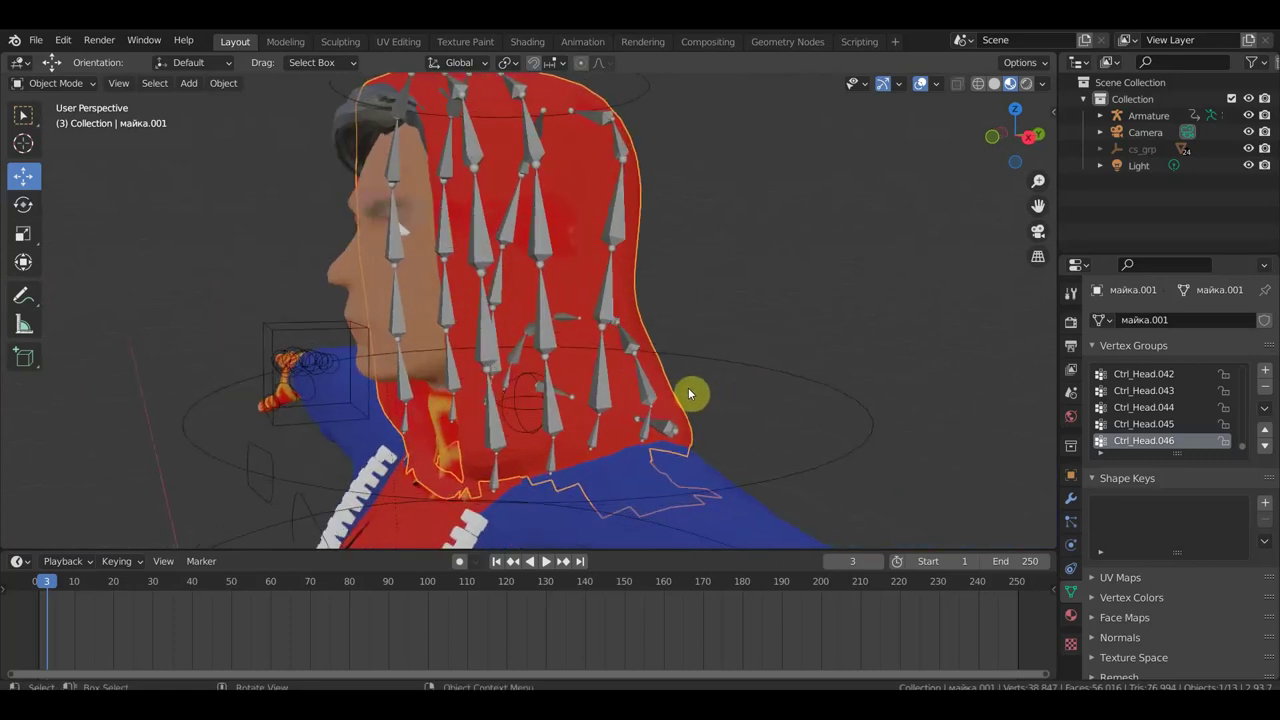
pyautogui.scroll(-3, 688, 393)
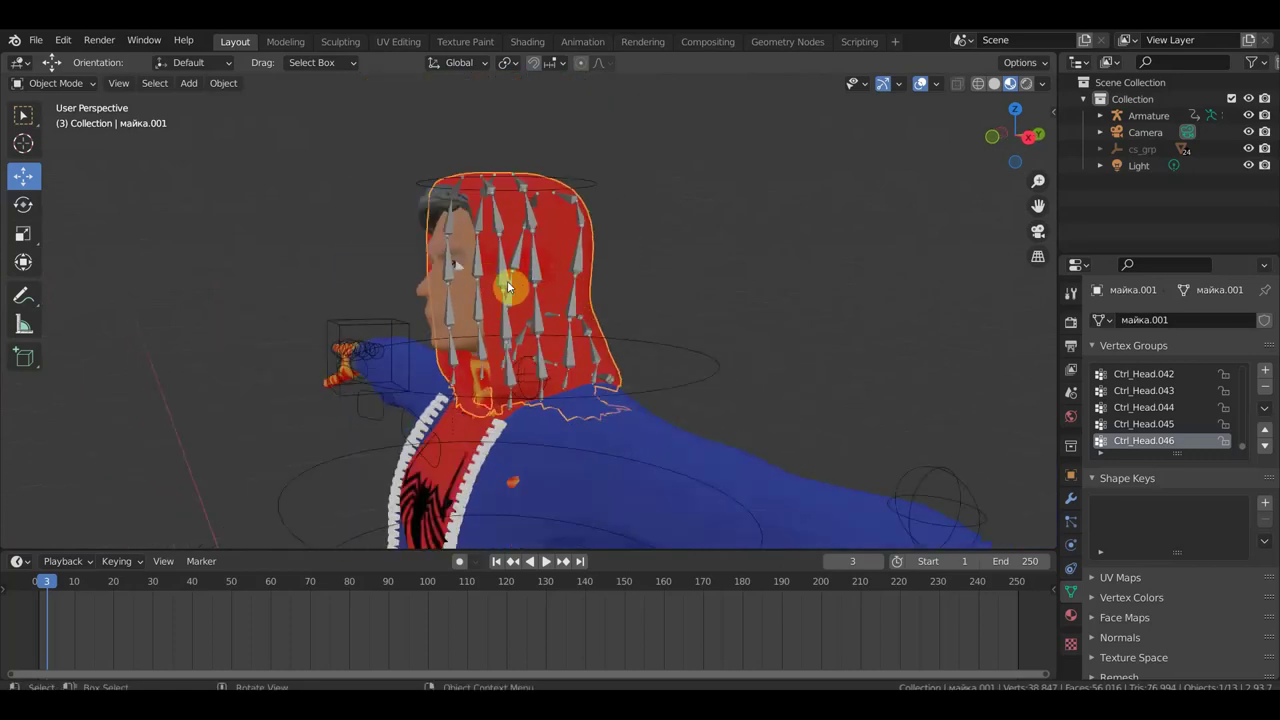
pyautogui.moveTo(526, 286); pyautogui.dragTo(650, 317, button='middle')
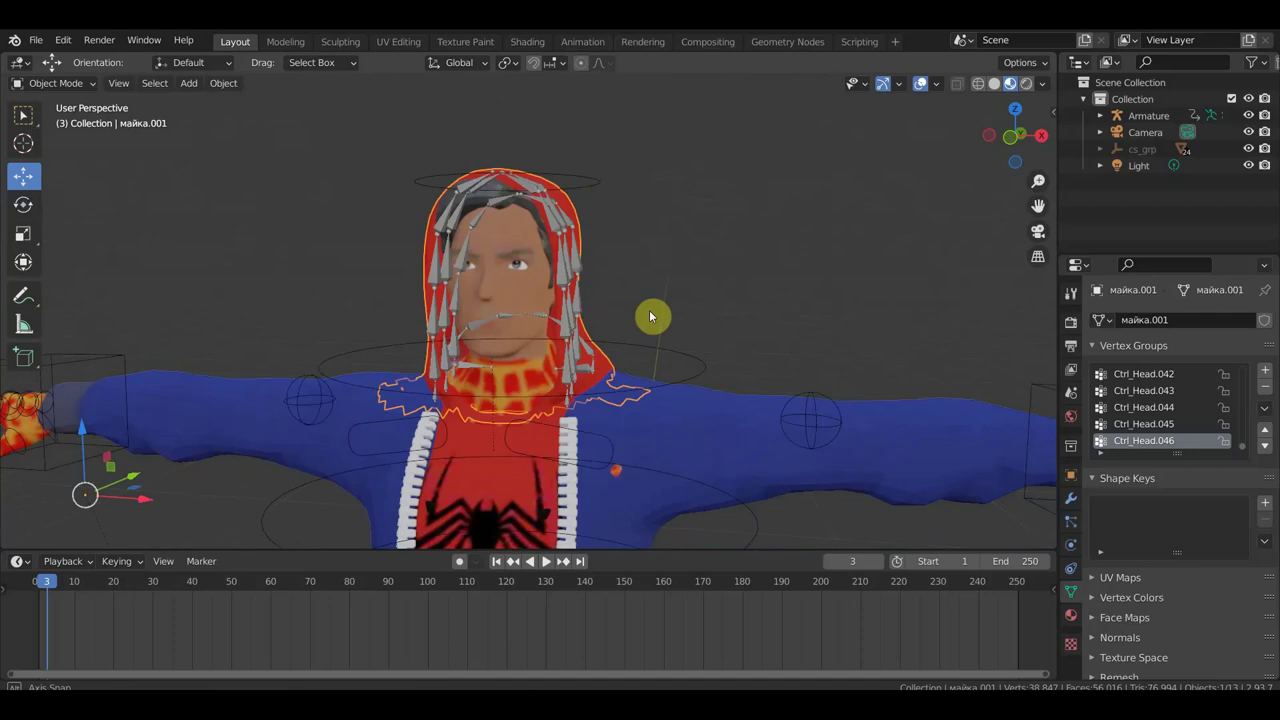
pyautogui.scroll(-4, 650, 317)
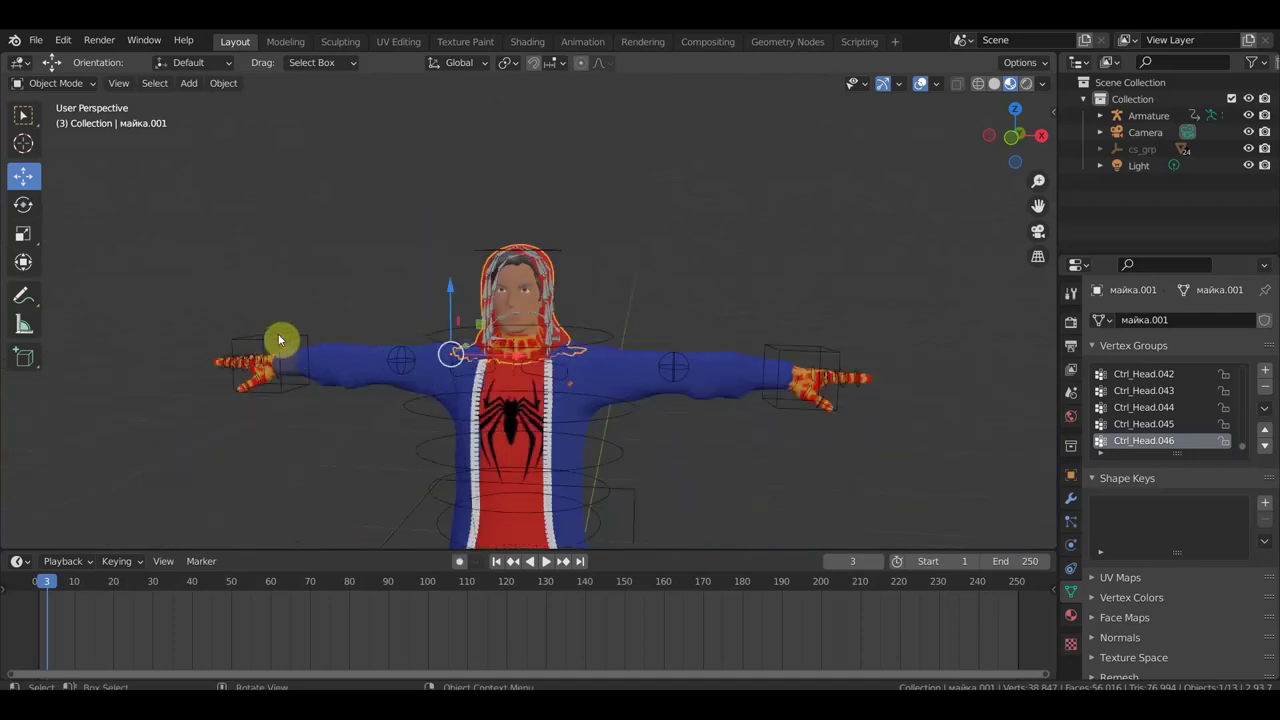
pyautogui.scroll(1, 540, 320)
pyautogui.scroll(1, 540, 320)
pyautogui.scroll(1, 540, 322)
pyautogui.scroll(1, 539, 325)
pyautogui.moveTo(566, 312)
pyautogui.mouseDown(button='middle')
pyautogui.moveTo(579, 298)
pyautogui.moveTo(620, 302)
pyautogui.moveTo(492, 281)
pyautogui.moveTo(577, 286)
pyautogui.mouseUp(button='middle')
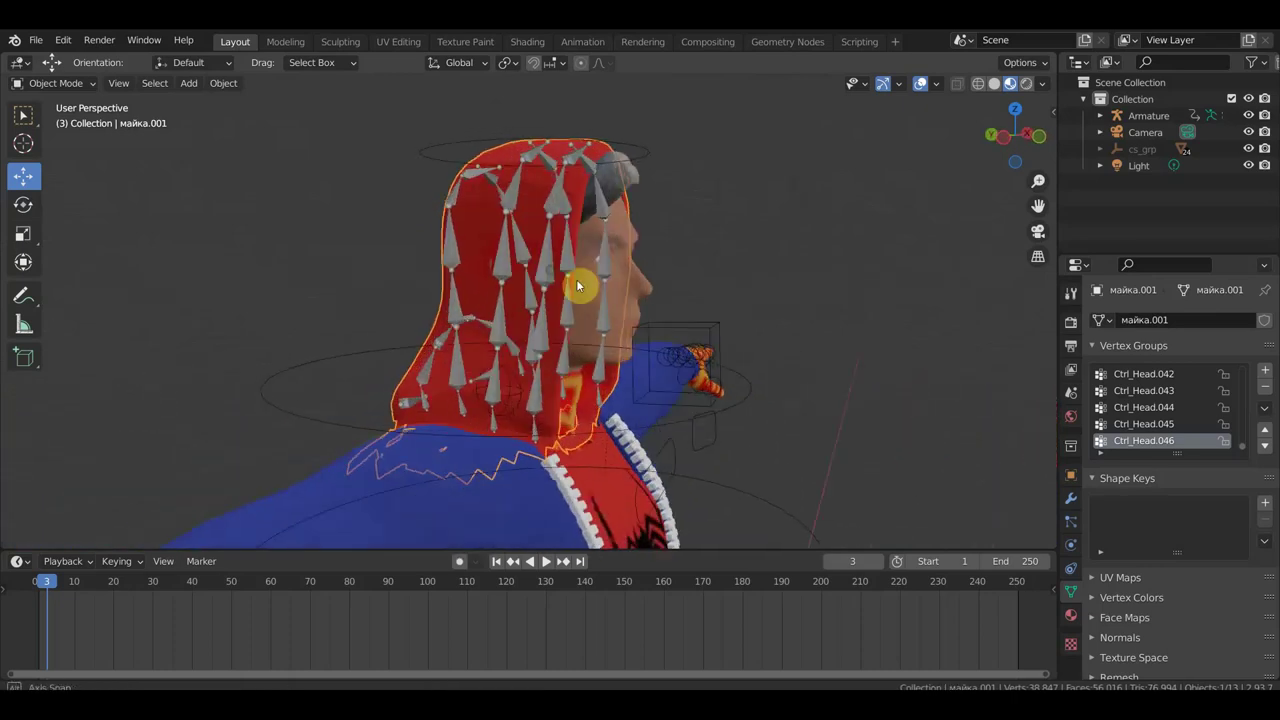
# - Select the armature and switch it into Edit Mode
pyautogui.click(550, 265)
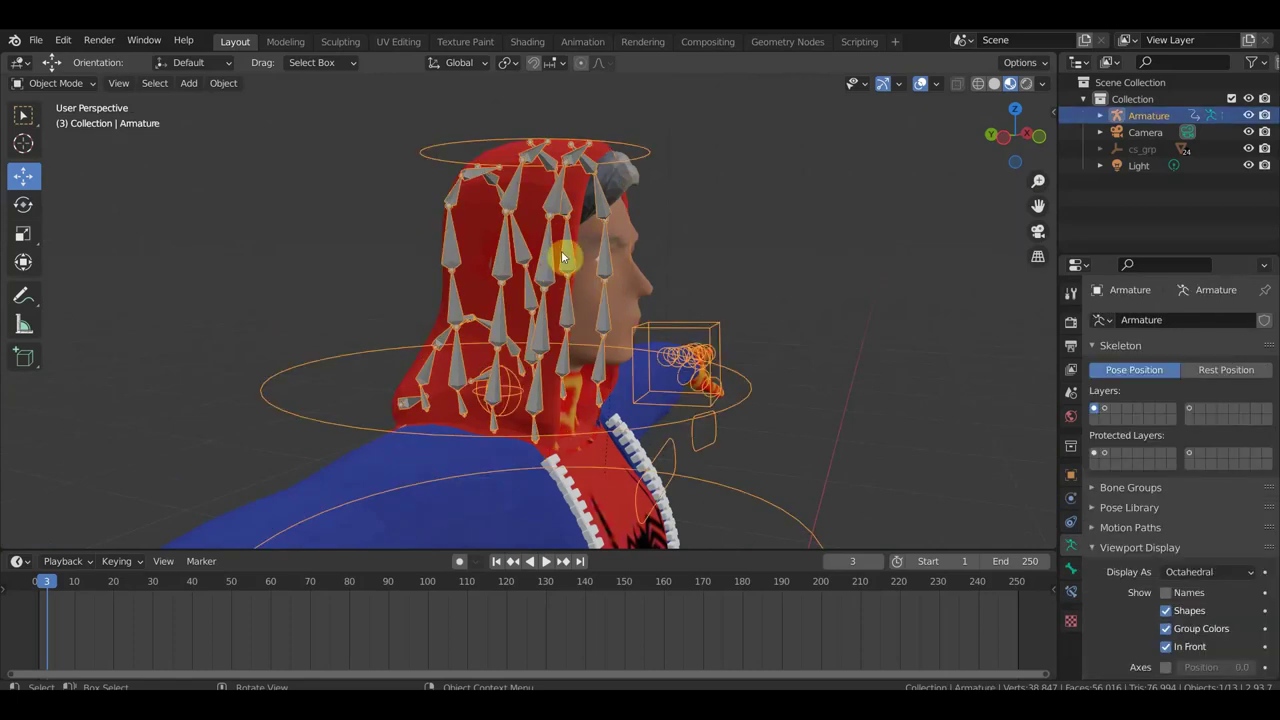
pyautogui.moveTo(546, 280); pyautogui.dragTo(575, 291, button='middle')
pyautogui.click(568, 284)
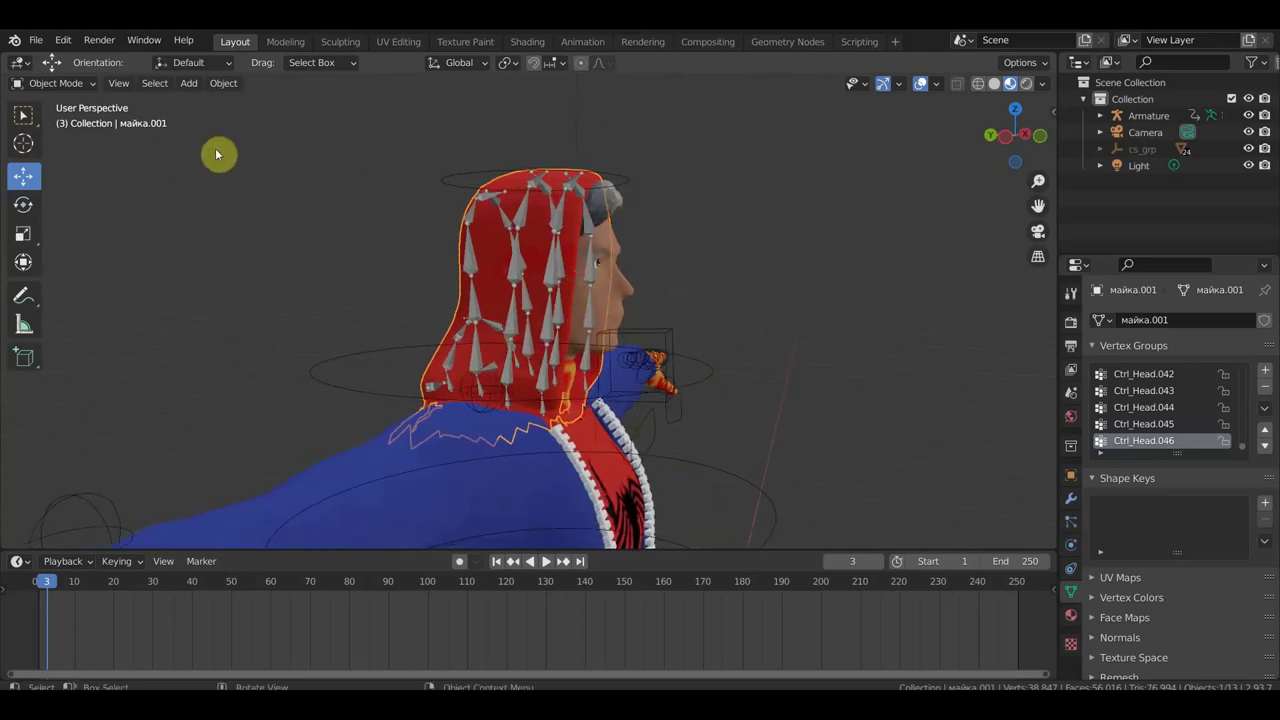
pyautogui.click(553, 283)
pyautogui.click(70, 83)
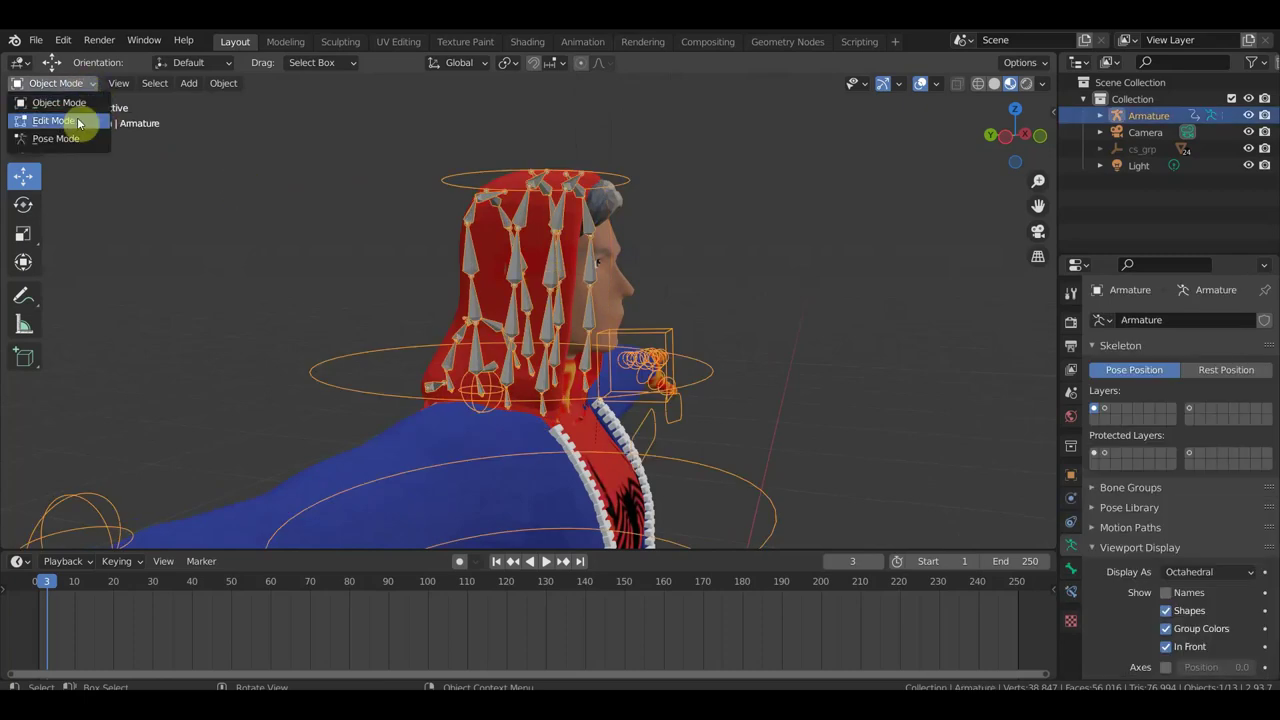
pyautogui.click(111, 126)
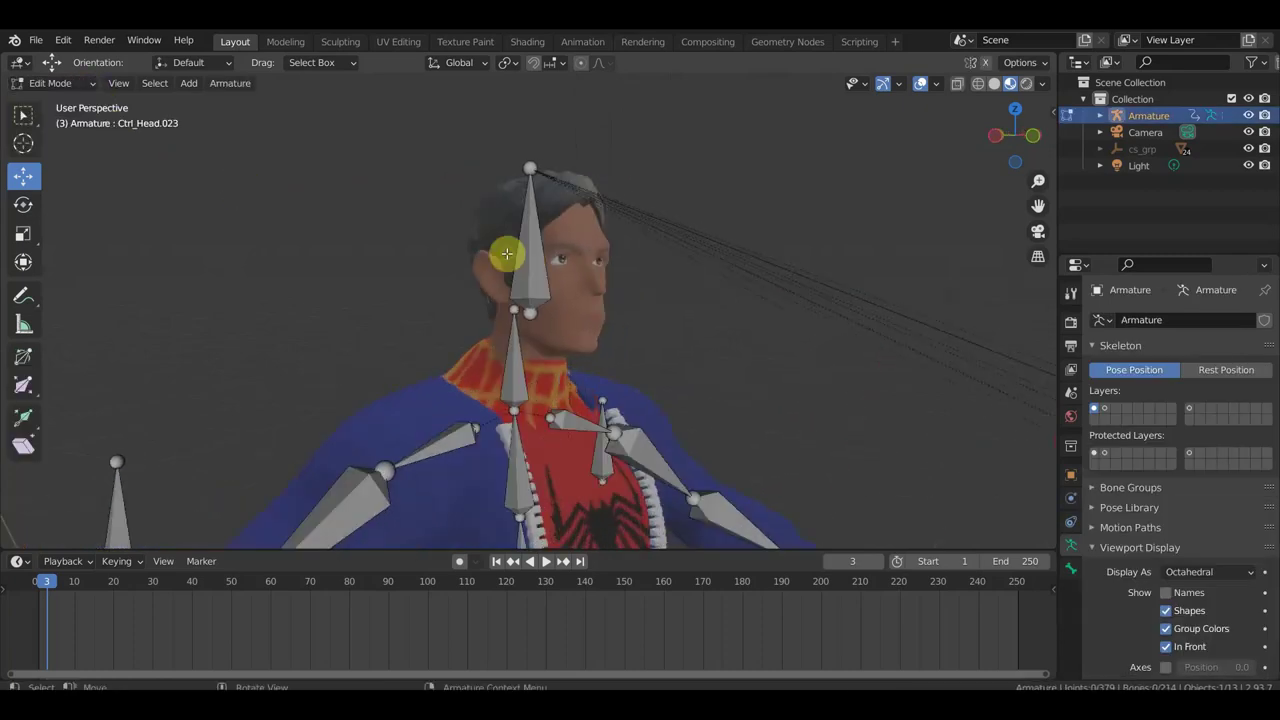
# - Orbit around the rig to view the hood's bone chains from the side and front
pyautogui.moveTo(557, 263); pyautogui.dragTo(657, 269, button='middle')
pyautogui.moveTo(877, 264)
pyautogui.mouseDown(button='middle')
pyautogui.moveTo(609, 277)
pyautogui.moveTo(934, 251)
pyautogui.moveTo(776, 287)
pyautogui.moveTo(697, 326)
pyautogui.moveTo(649, 420)
pyautogui.mouseUp(button='middle')
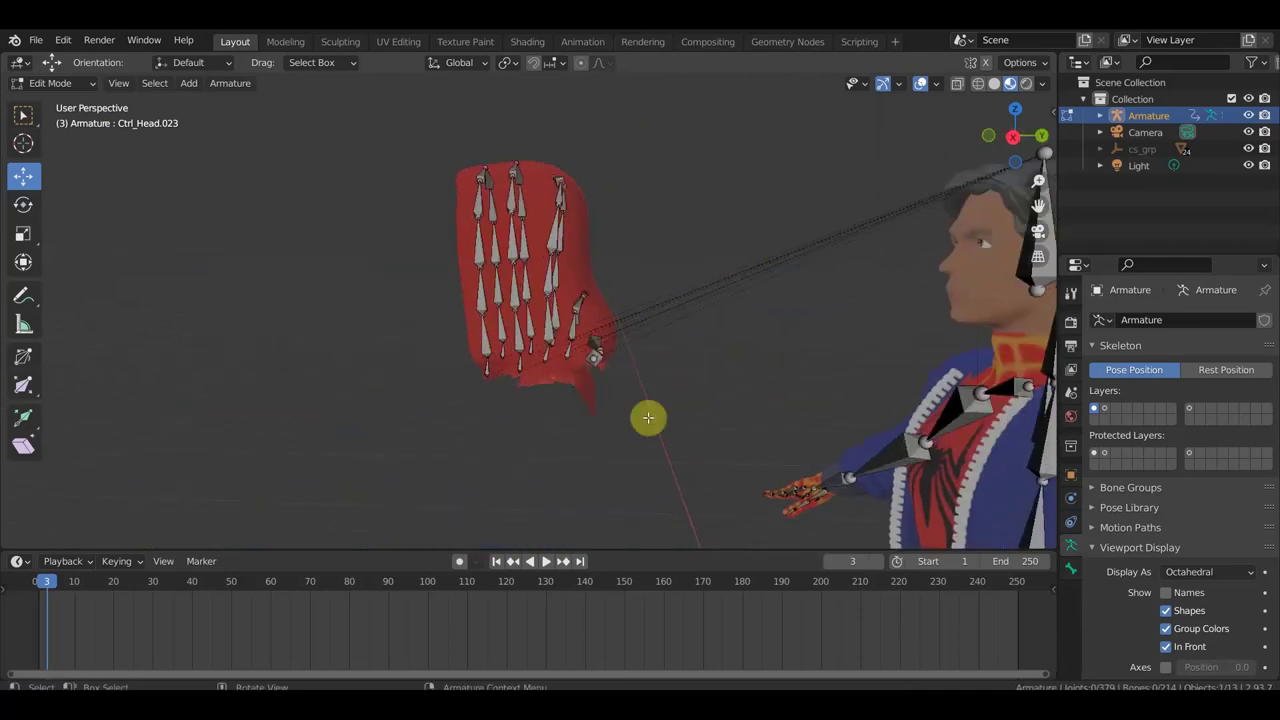
pyautogui.scroll(2, 614, 371)
pyautogui.moveTo(658, 353)
pyautogui.mouseDown(button='middle')
pyautogui.moveTo(677, 400)
pyautogui.moveTo(714, 383)
pyautogui.moveTo(684, 381)
pyautogui.moveTo(723, 354)
pyautogui.moveTo(689, 360)
pyautogui.mouseUp(button='middle')
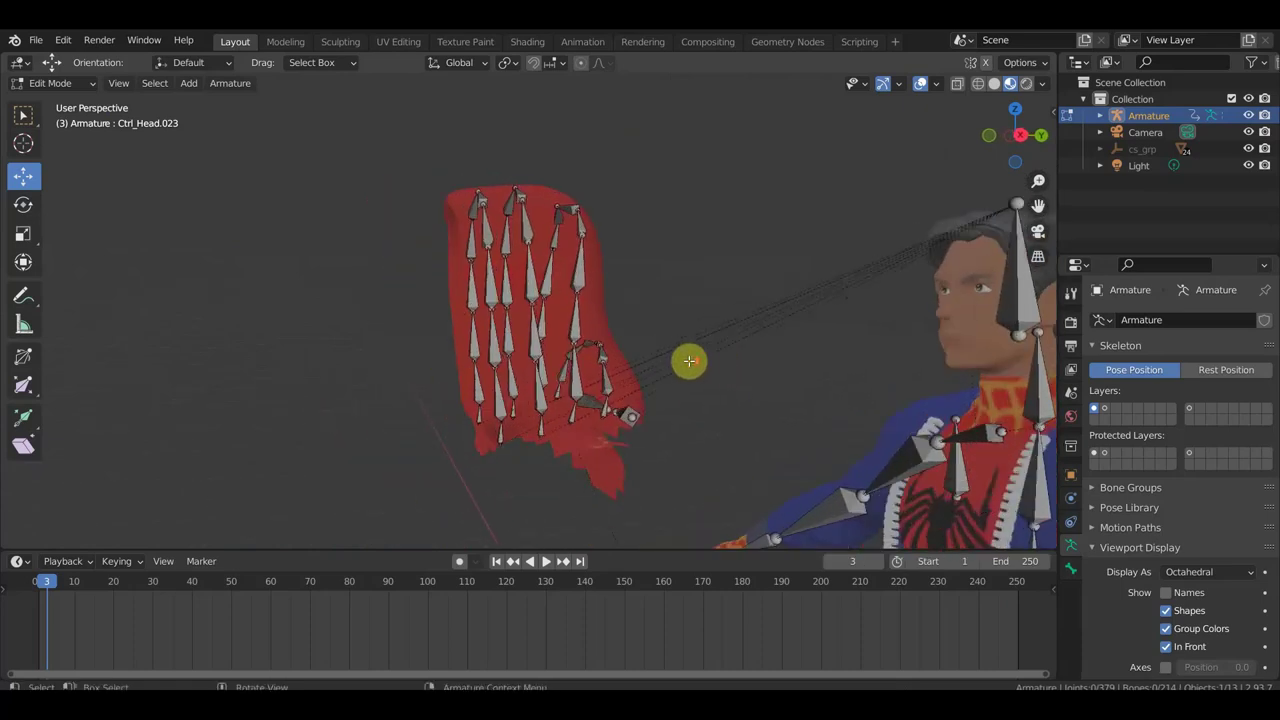
pyautogui.moveTo(585, 355)
pyautogui.mouseDown(button='middle')
pyautogui.moveTo(692, 383)
pyautogui.moveTo(563, 372)
pyautogui.mouseUp(button='middle')
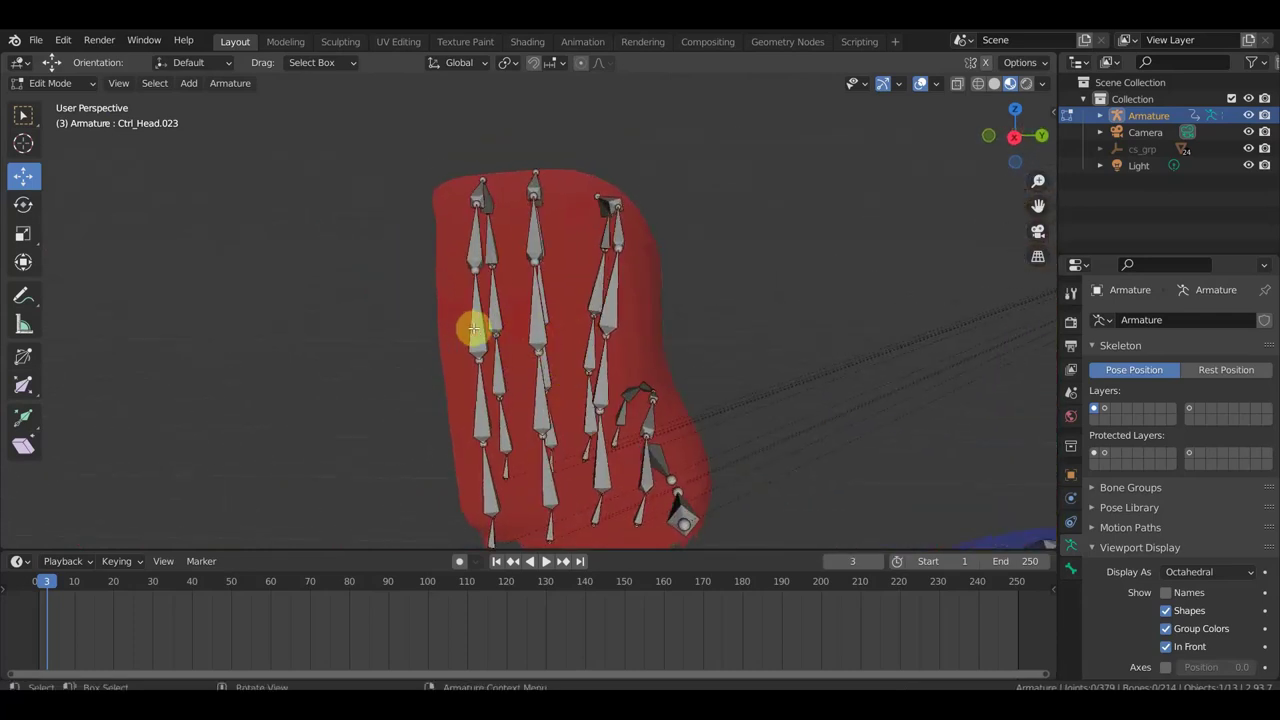
pyautogui.moveTo(471, 334); pyautogui.dragTo(464, 341, button='middle')
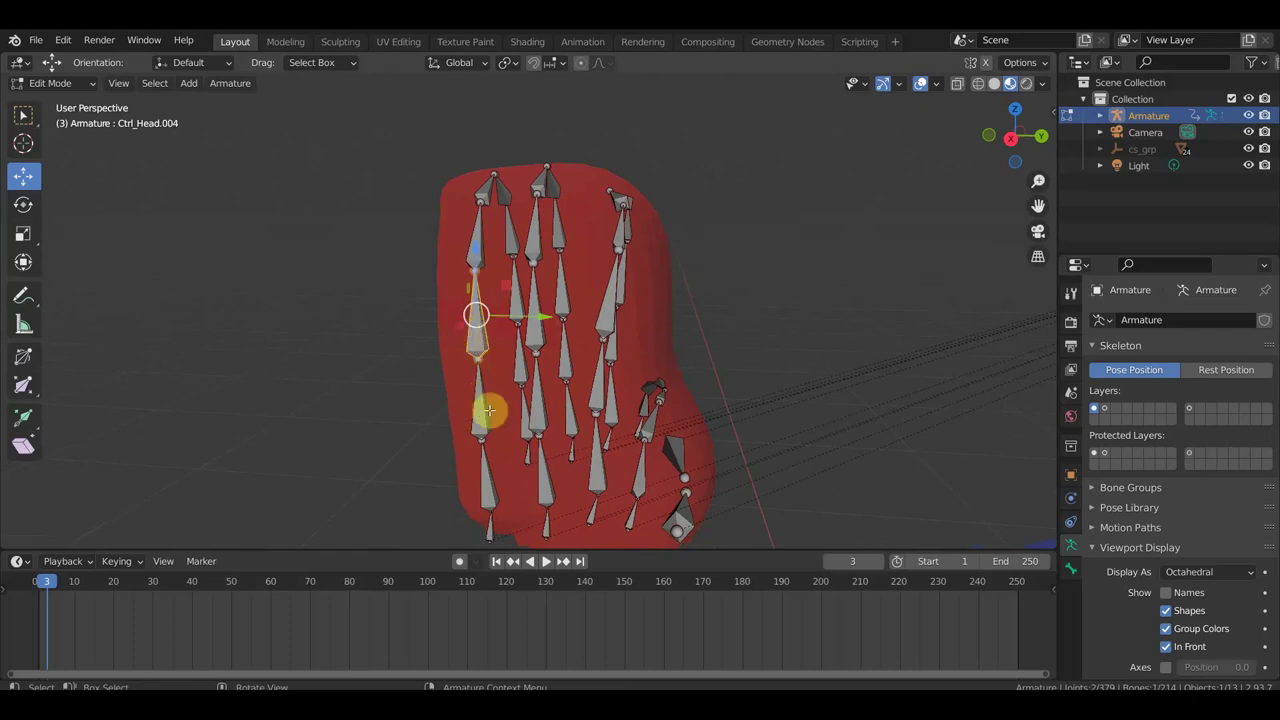
pyautogui.moveTo(586, 291); pyautogui.dragTo(683, 286, button='middle')
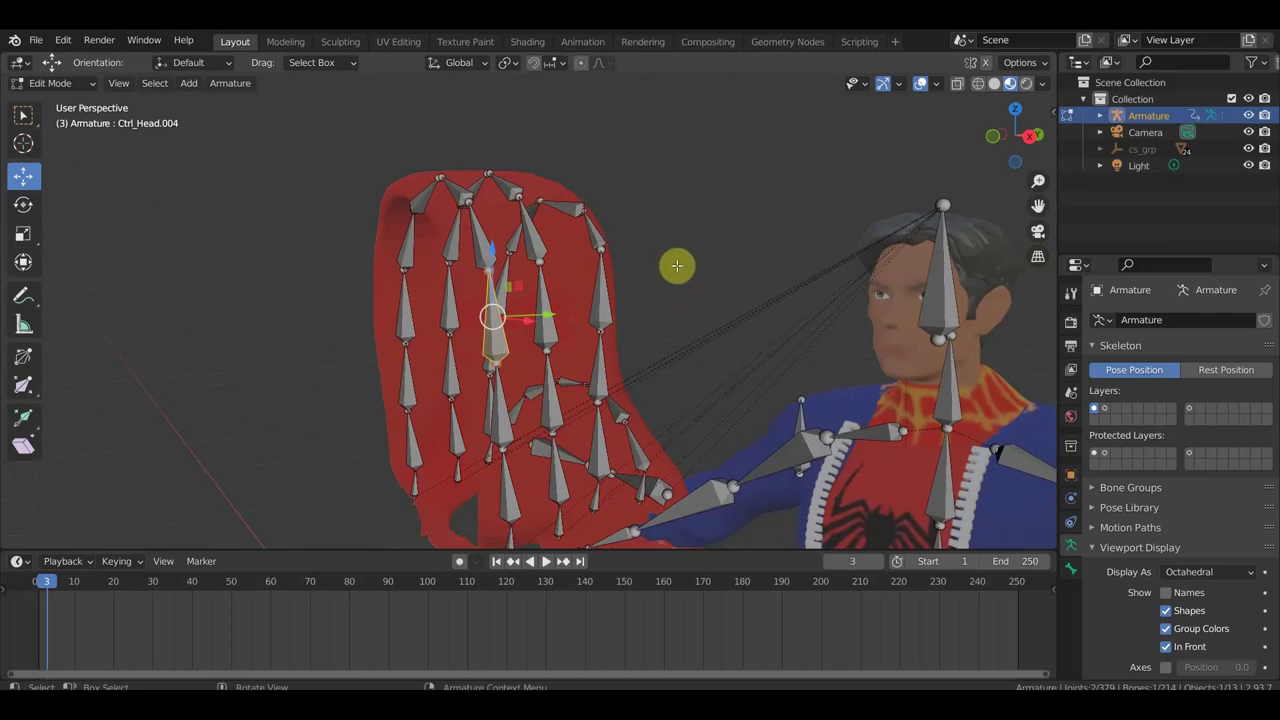
pyautogui.hotkey('alt', 'p')
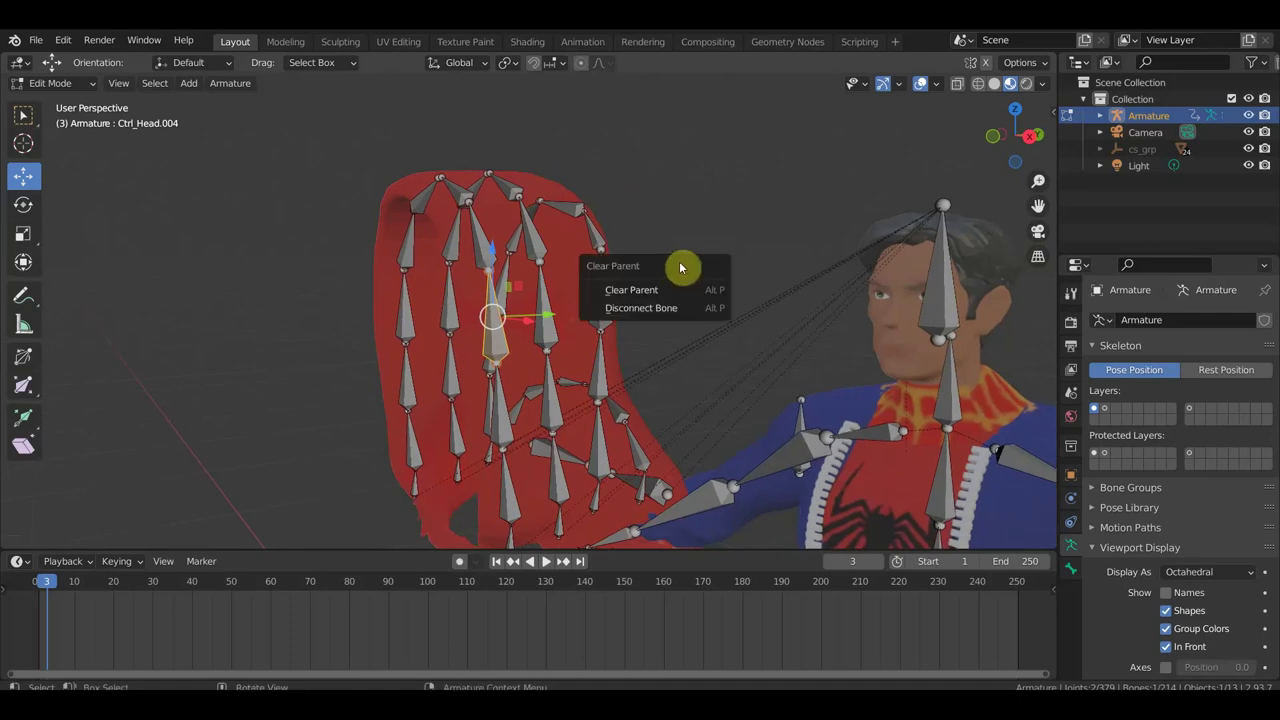
# - Clear the parents of bones Ctrl_Head.004 and Ctrl_Head.005
pyautogui.click(660, 291)
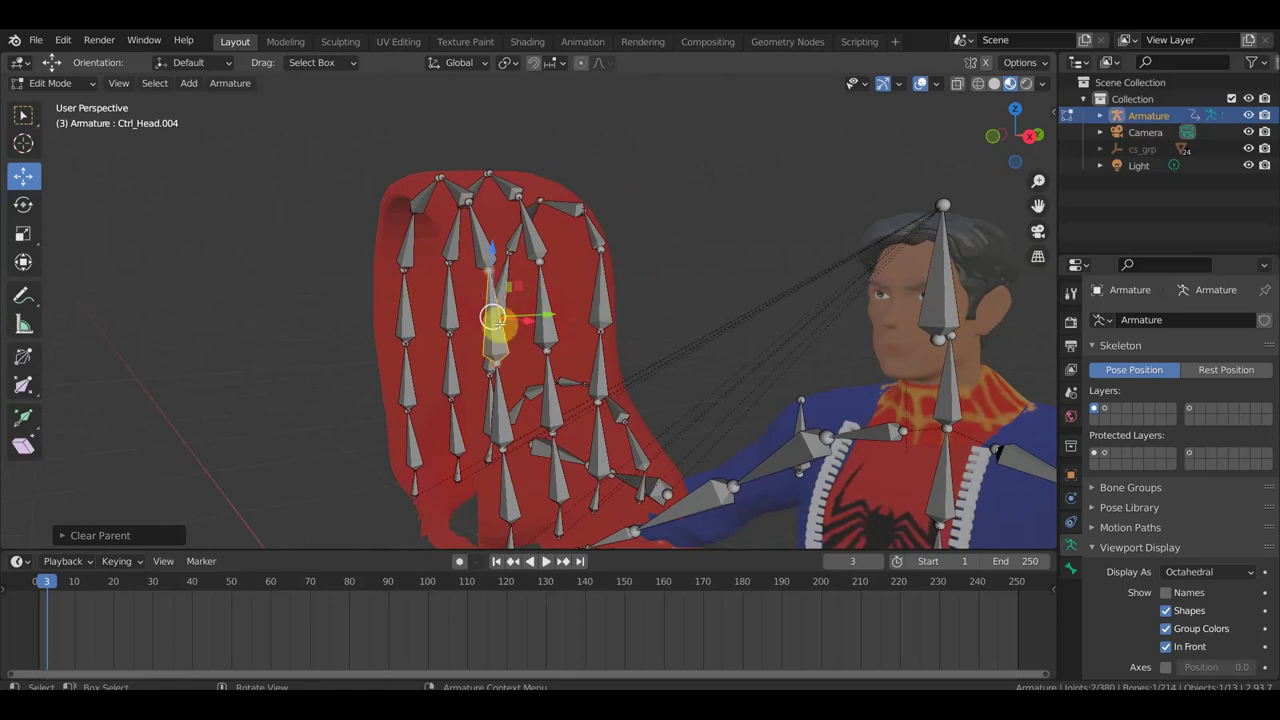
pyautogui.click(506, 251)
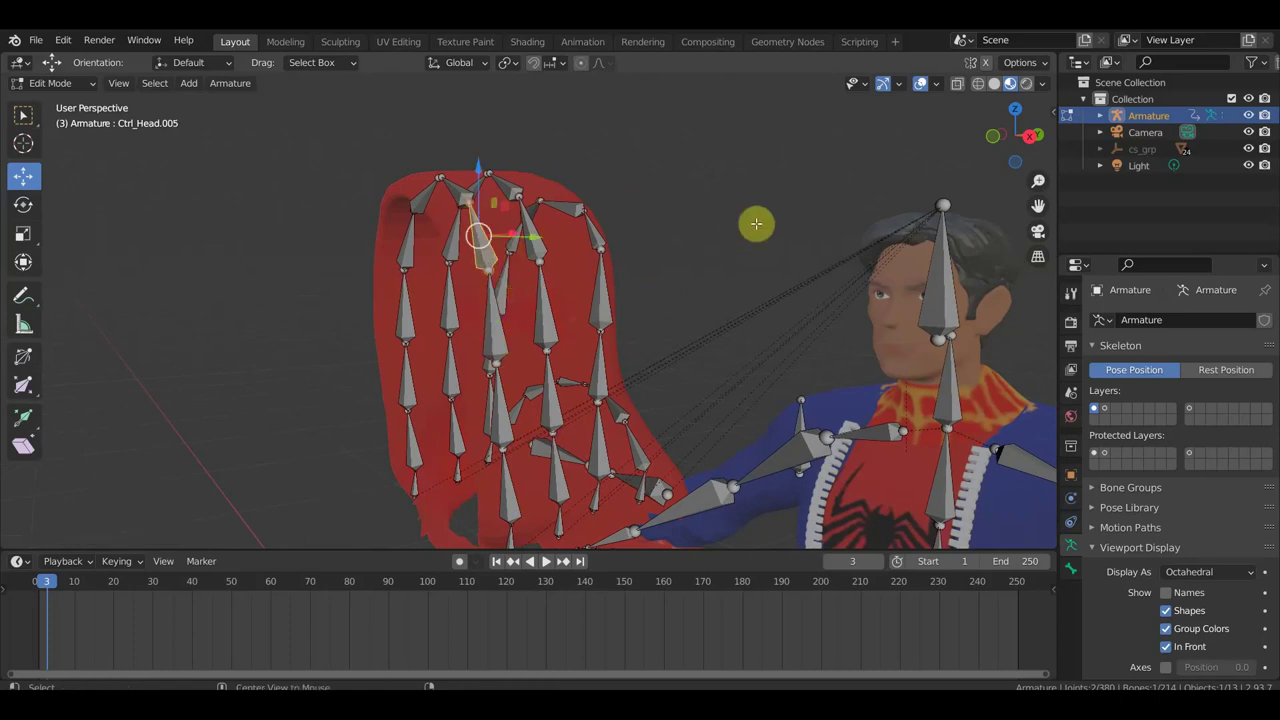
pyautogui.hotkey('alt', 'p')
pyautogui.click(738, 247)
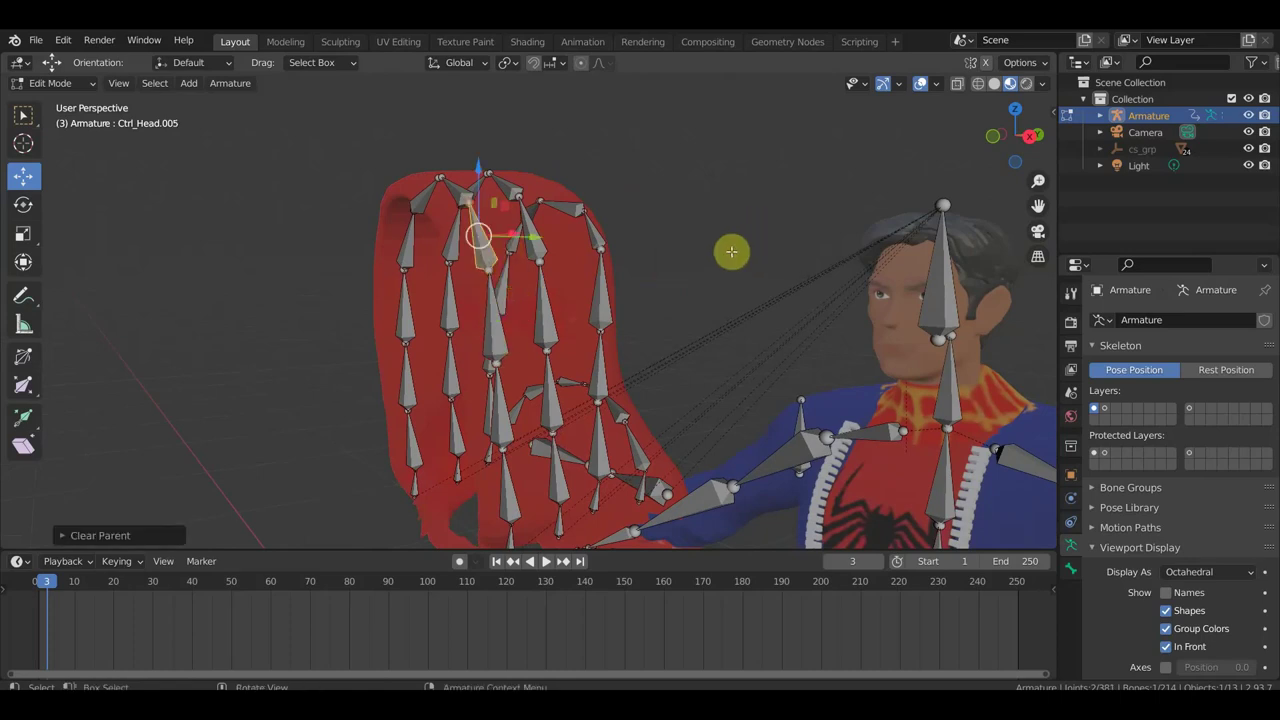
# - Clear the parent of bone Ctrl_Head.003
pyautogui.moveTo(537, 257); pyautogui.dragTo(525, 380, button='middle')
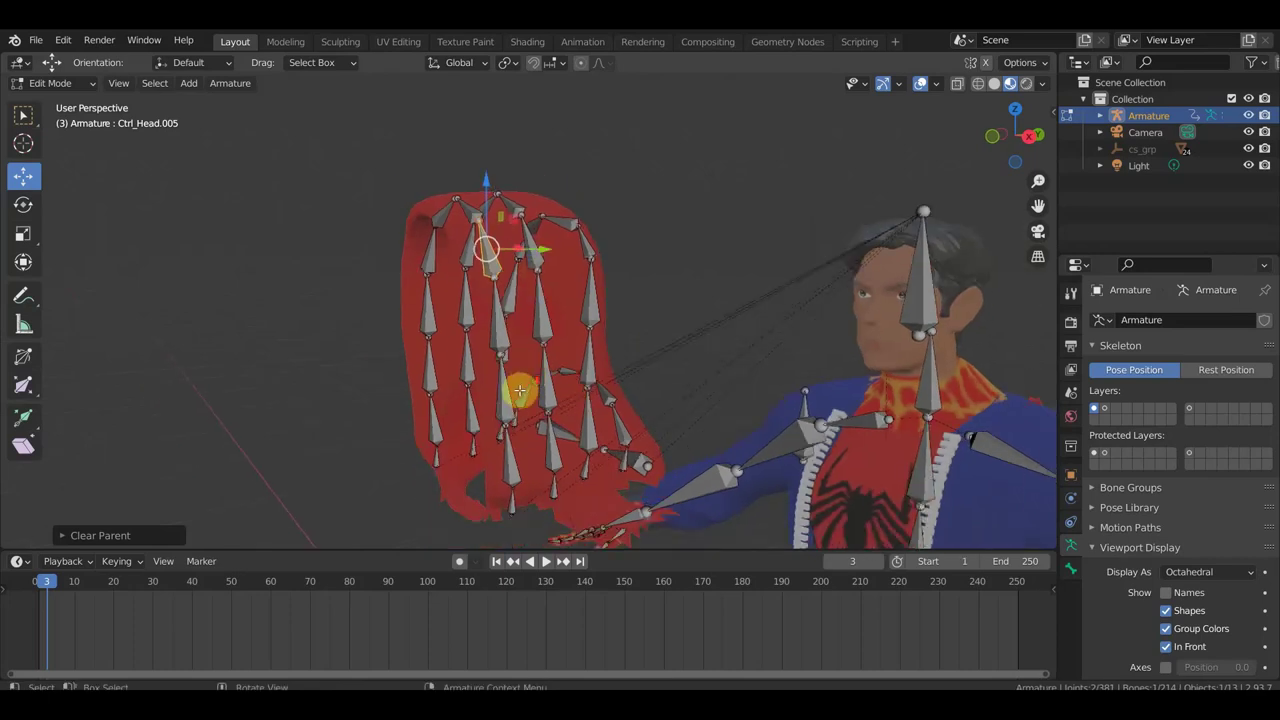
pyautogui.click(509, 393)
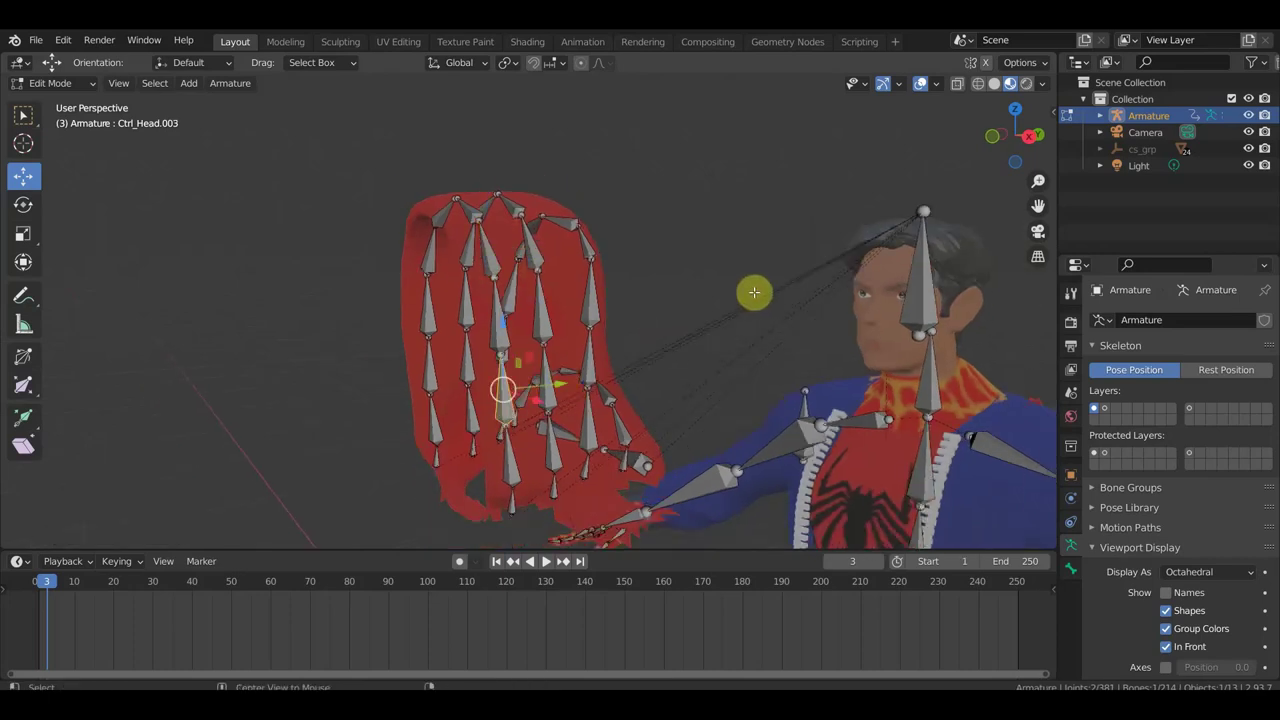
pyautogui.hotkey('alt', 'p')
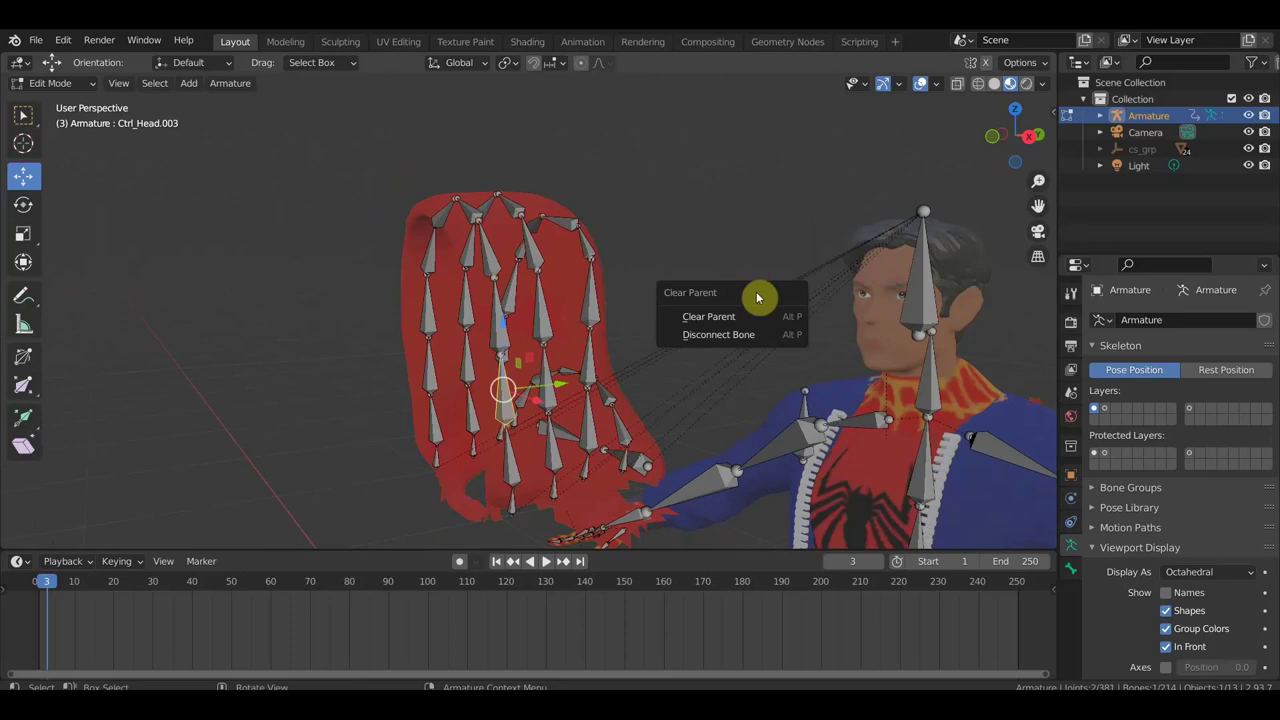
pyautogui.click(743, 317)
# - Select Ctrl_Head.003 with Ctrl_Head.002 as the active bone, ready for parenting
pyautogui.moveTo(737, 314)
pyautogui.mouseDown(button='middle')
pyautogui.moveTo(611, 361)
pyautogui.moveTo(594, 346)
pyautogui.mouseUp(button='middle')
pyautogui.scroll(-3, 592, 380)
pyautogui.scroll(3, 560, 400)
pyautogui.scroll(2, 517, 496)
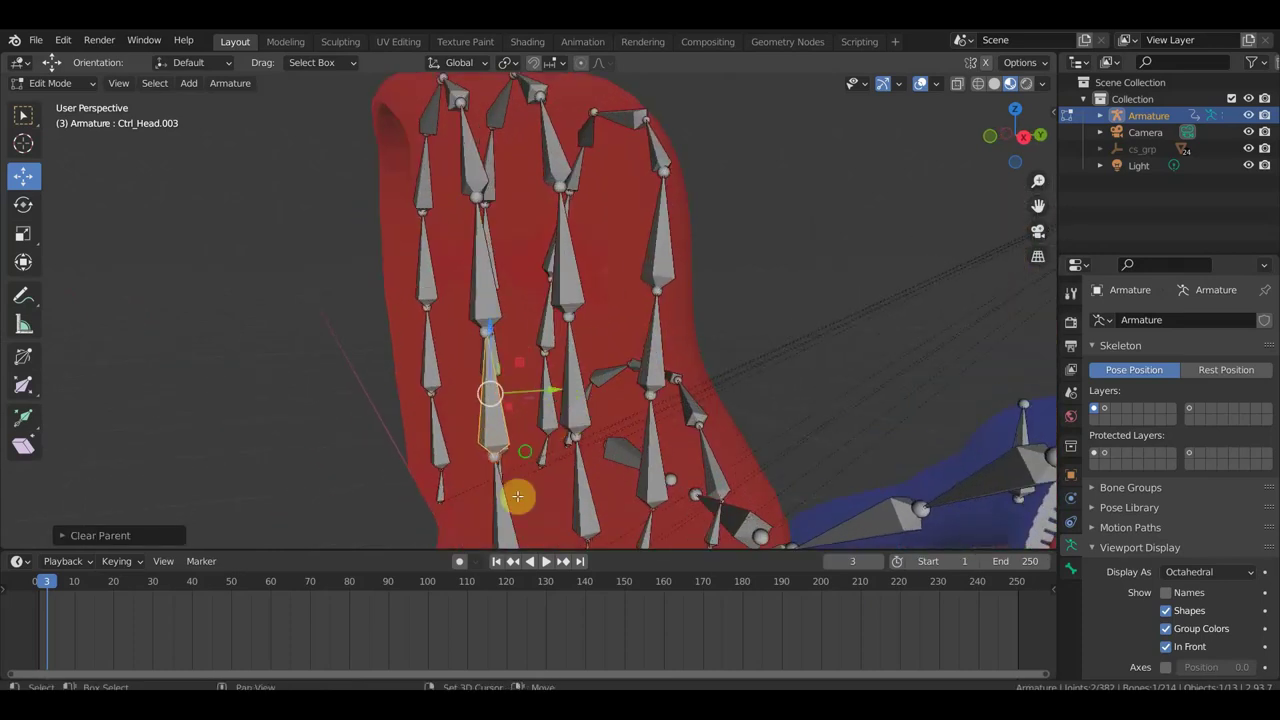
pyautogui.scroll(-2, 517, 496)
pyautogui.scroll(2, 513, 485)
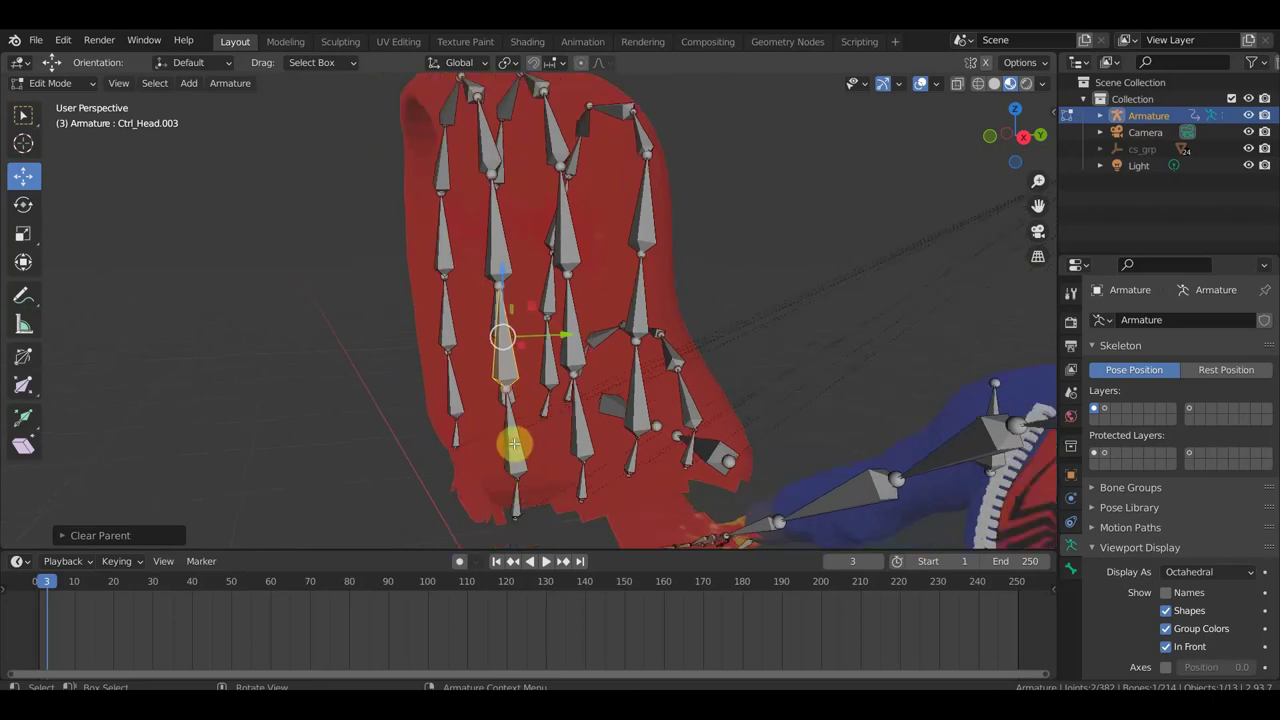
pyautogui.click(513, 445)
pyautogui.click(505, 342)
pyautogui.click(519, 446)
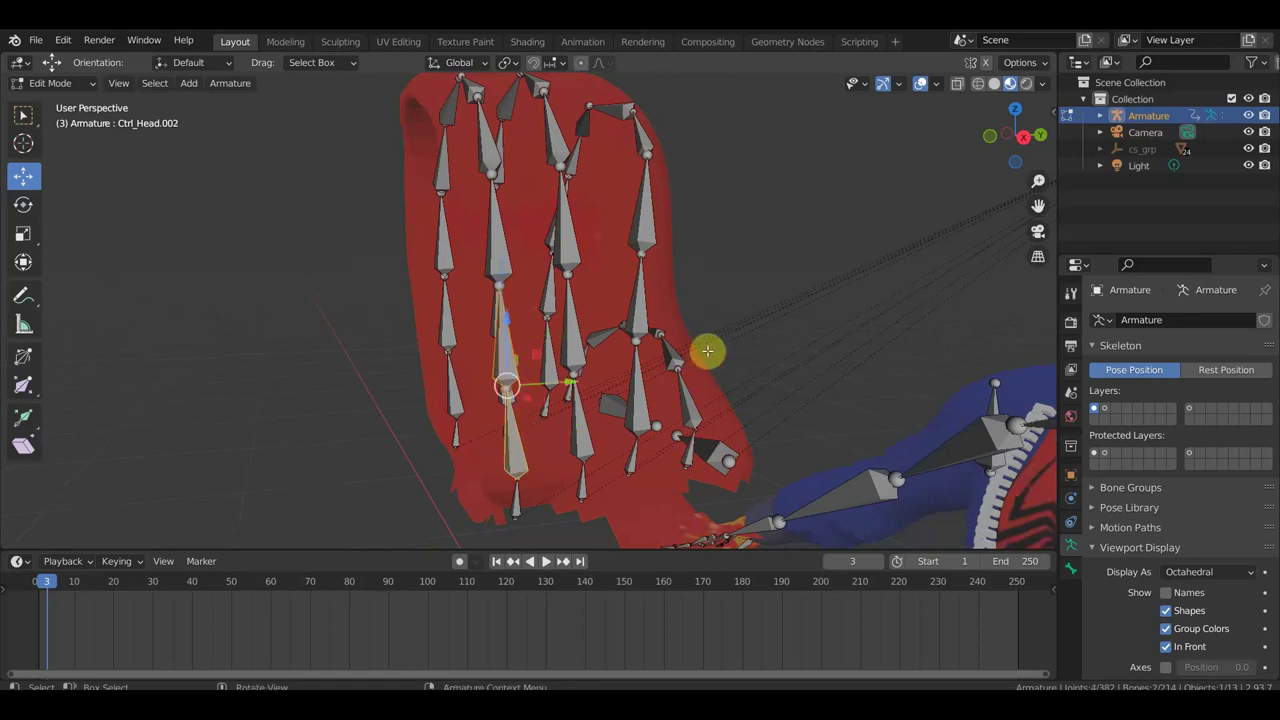
pyautogui.hotkey('ctrl', 'p')
# - Chain Ctrl_Head.003 to .002, .004 to .003 and .005 to .004 with Keep Offset
pyautogui.click(708, 356)
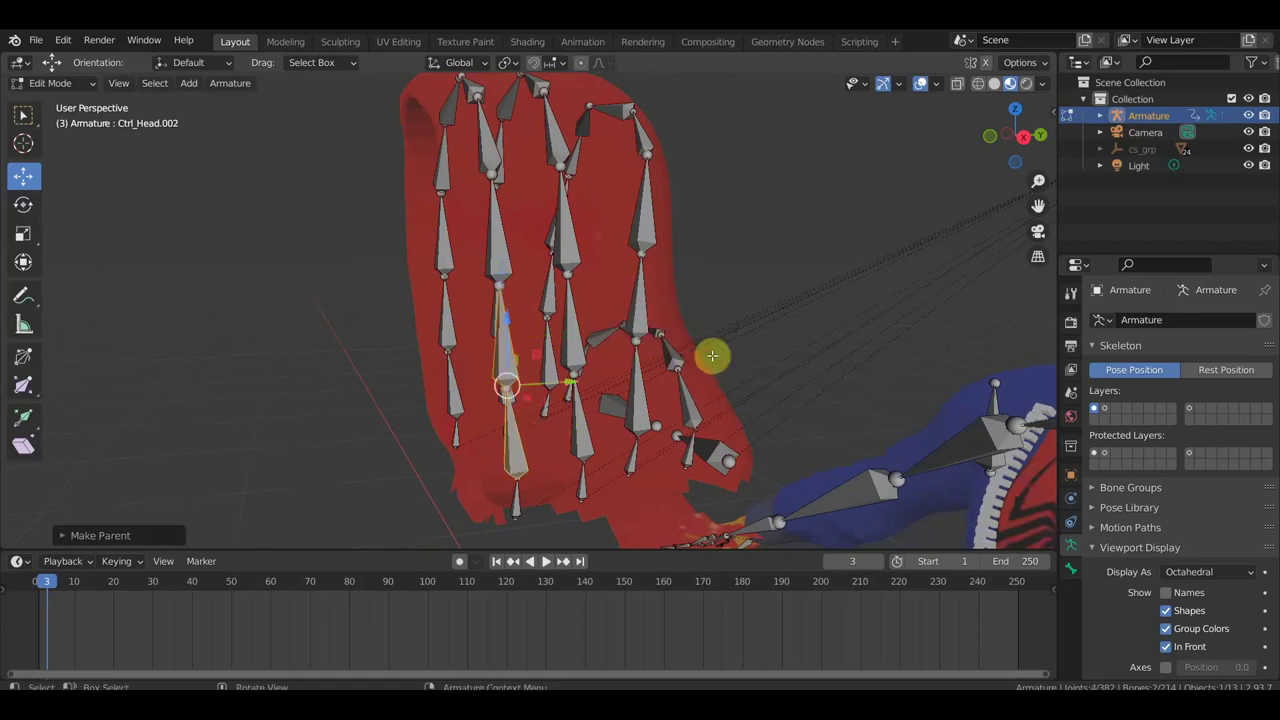
pyautogui.click(495, 245)
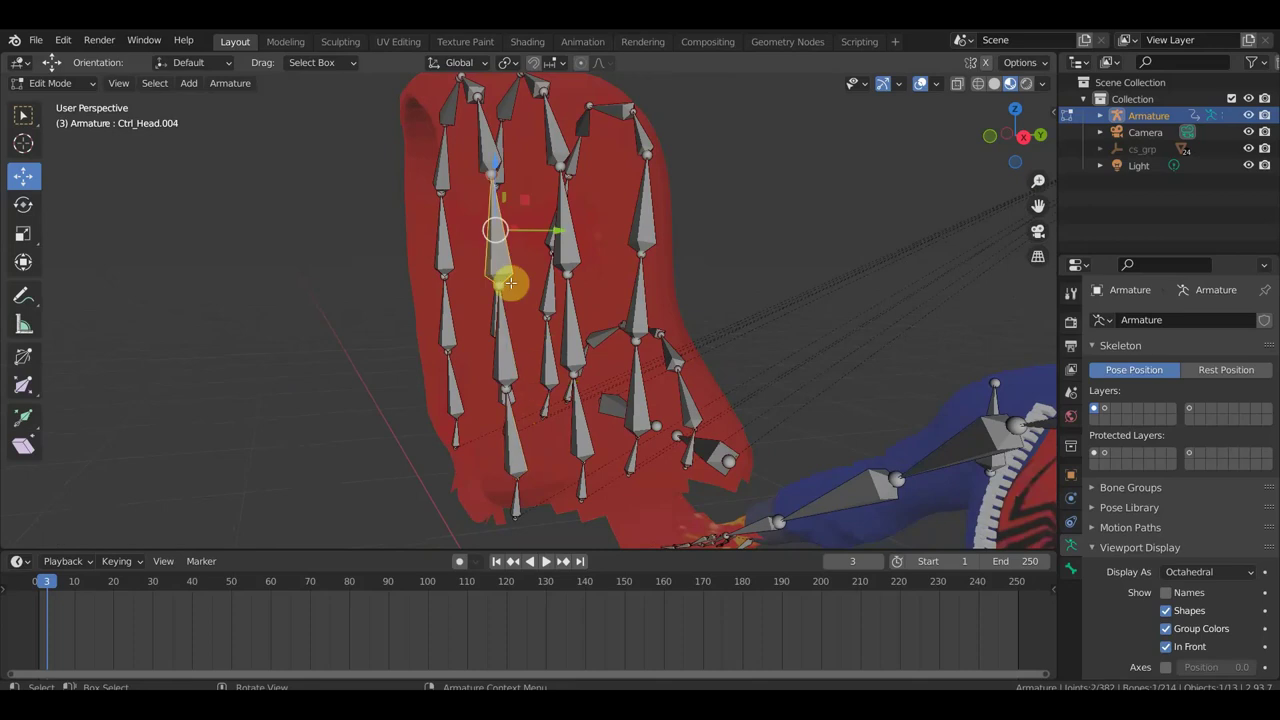
pyautogui.keyDown('shift'); pyautogui.click(504, 338); pyautogui.keyUp('shift')
pyautogui.hotkey('ctrl', 'p')
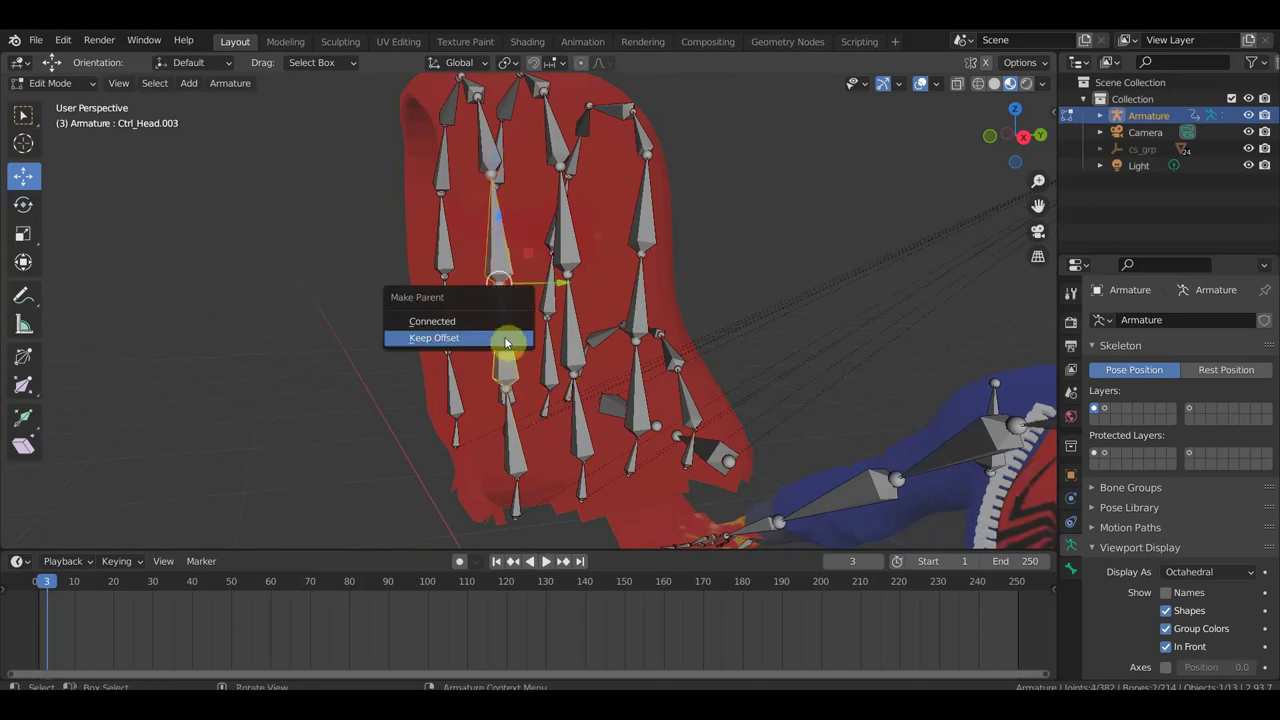
pyautogui.click(505, 340)
pyautogui.moveTo(508, 337)
pyautogui.mouseDown(button='middle')
pyautogui.moveTo(591, 283)
pyautogui.moveTo(575, 338)
pyautogui.mouseUp(button='middle')
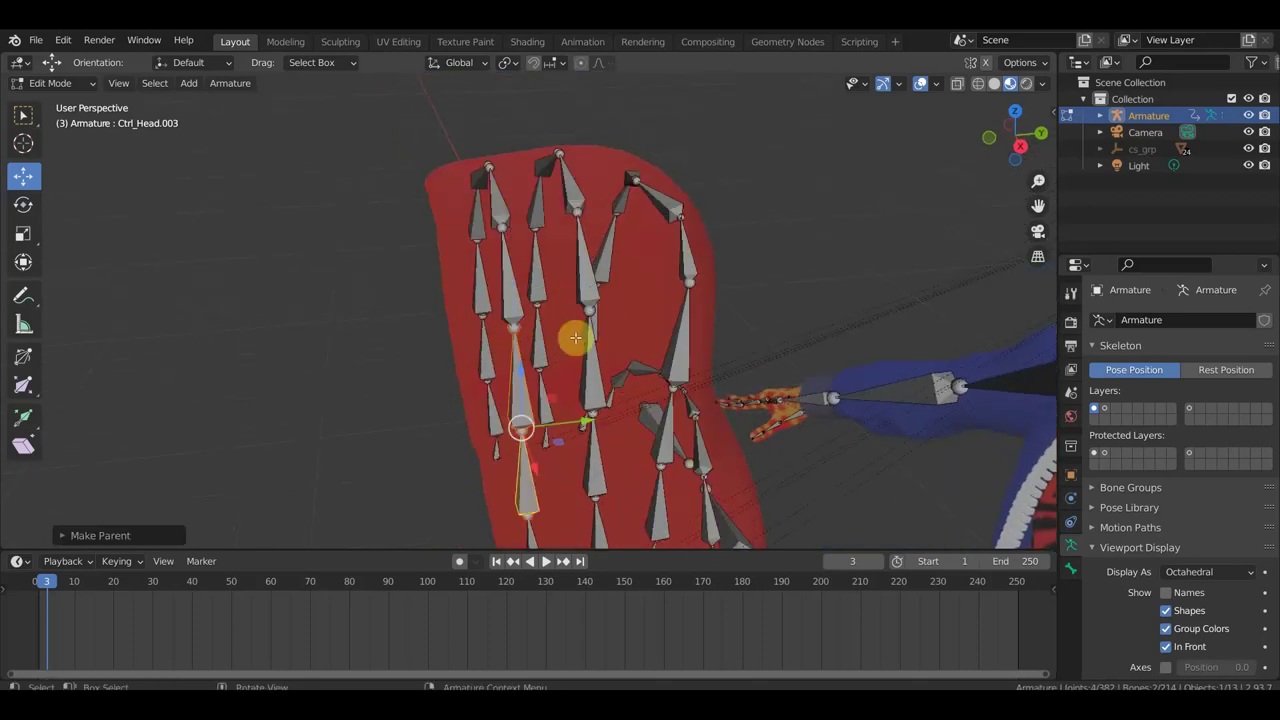
pyautogui.click(518, 291)
pyautogui.keyDown('shift'); pyautogui.click(520, 389); pyautogui.keyUp('shift')
pyautogui.hotkey('ctrl', 'p')
pyautogui.click(521, 392)
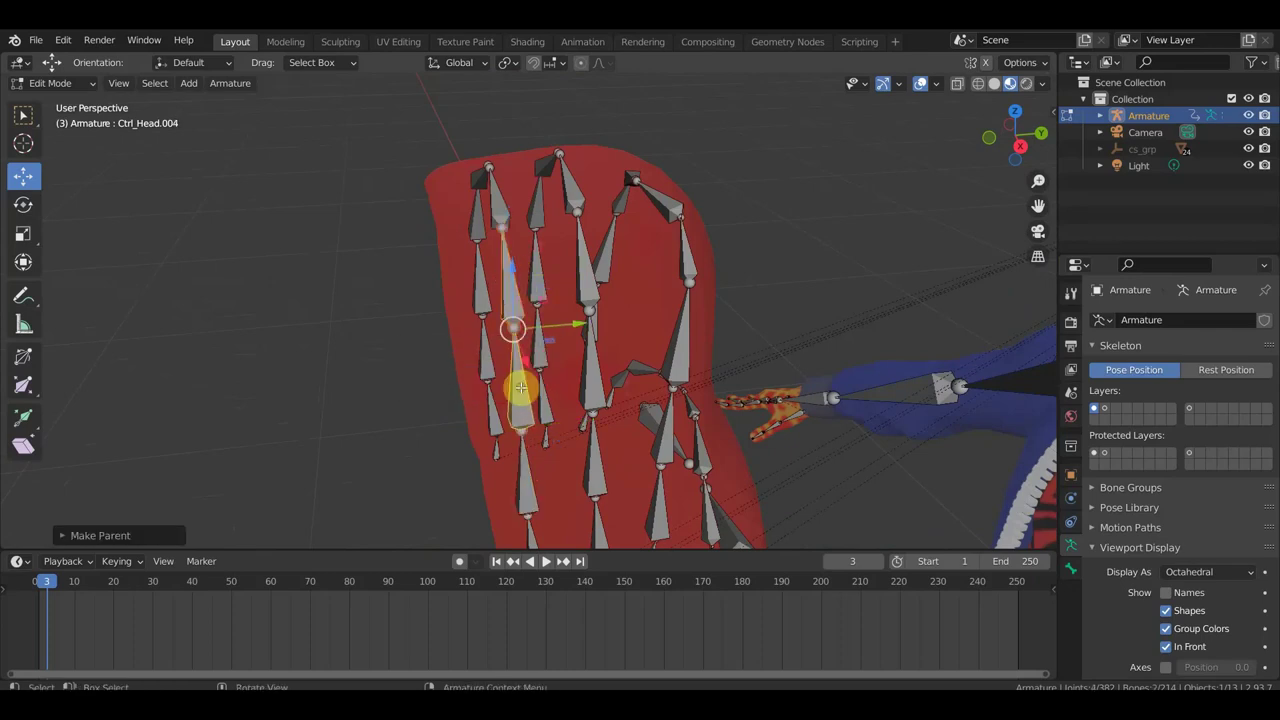
# - Parent Ctrl_Head.006 to Ctrl_Head.038 with Keep Offset
pyautogui.moveTo(603, 329)
pyautogui.mouseDown(button='middle')
pyautogui.moveTo(726, 329)
pyautogui.moveTo(733, 346)
pyautogui.moveTo(686, 357)
pyautogui.moveTo(649, 327)
pyautogui.mouseUp(button='middle')
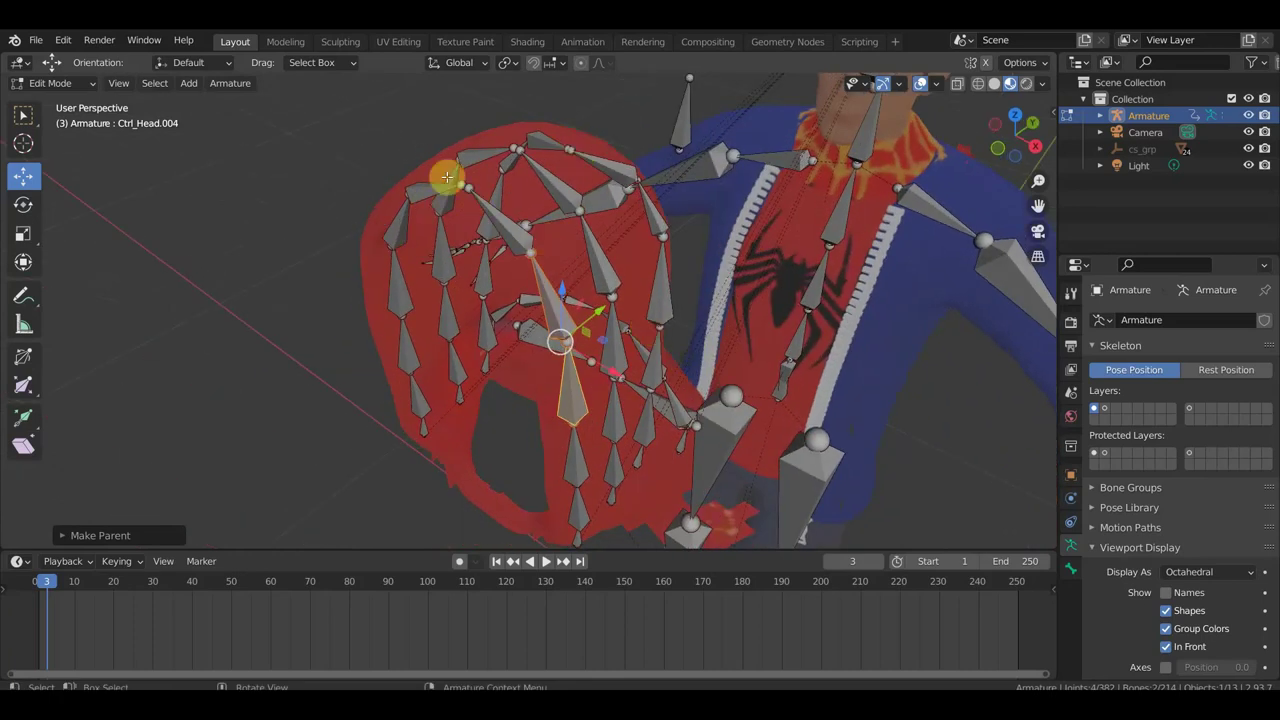
pyautogui.moveTo(486, 229)
pyautogui.mouseDown(button='middle')
pyautogui.moveTo(517, 189)
pyautogui.moveTo(570, 344)
pyautogui.mouseUp(button='middle')
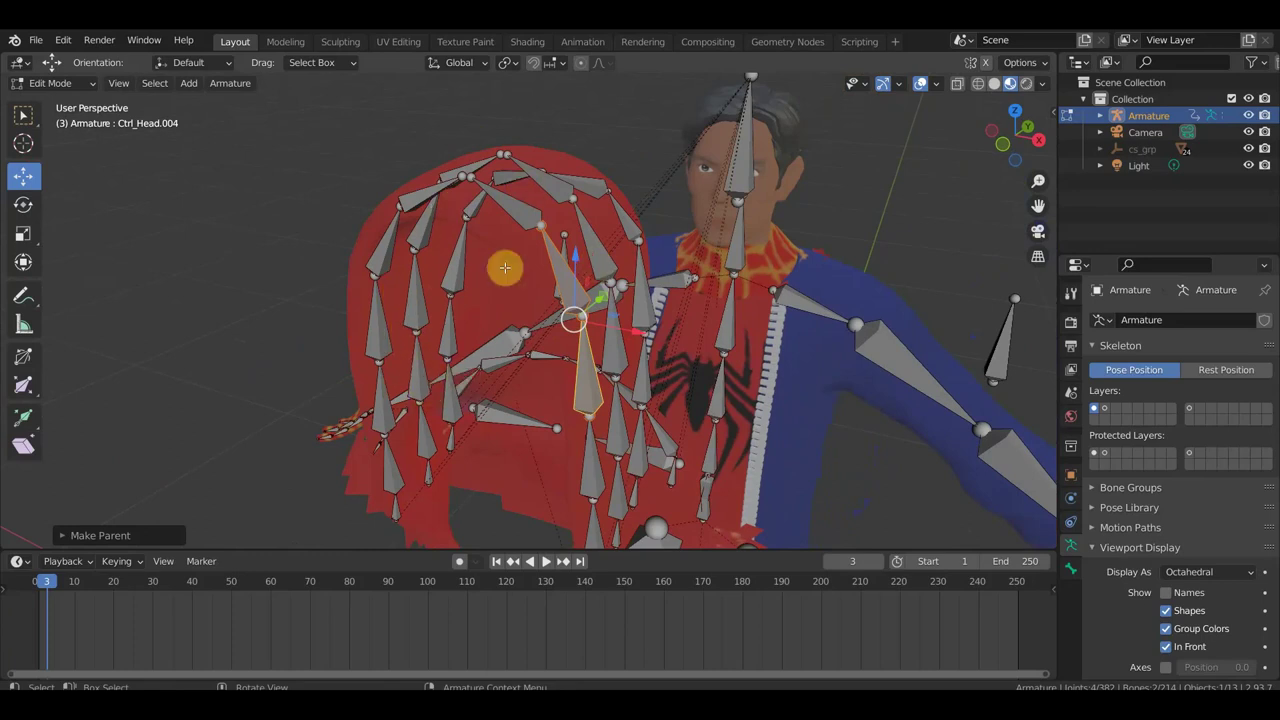
pyautogui.moveTo(557, 251)
pyautogui.mouseDown(button='middle')
pyautogui.moveTo(598, 244)
pyautogui.moveTo(580, 300)
pyautogui.moveTo(600, 240)
pyautogui.moveTo(711, 237)
pyautogui.moveTo(585, 231)
pyautogui.mouseUp(button='middle')
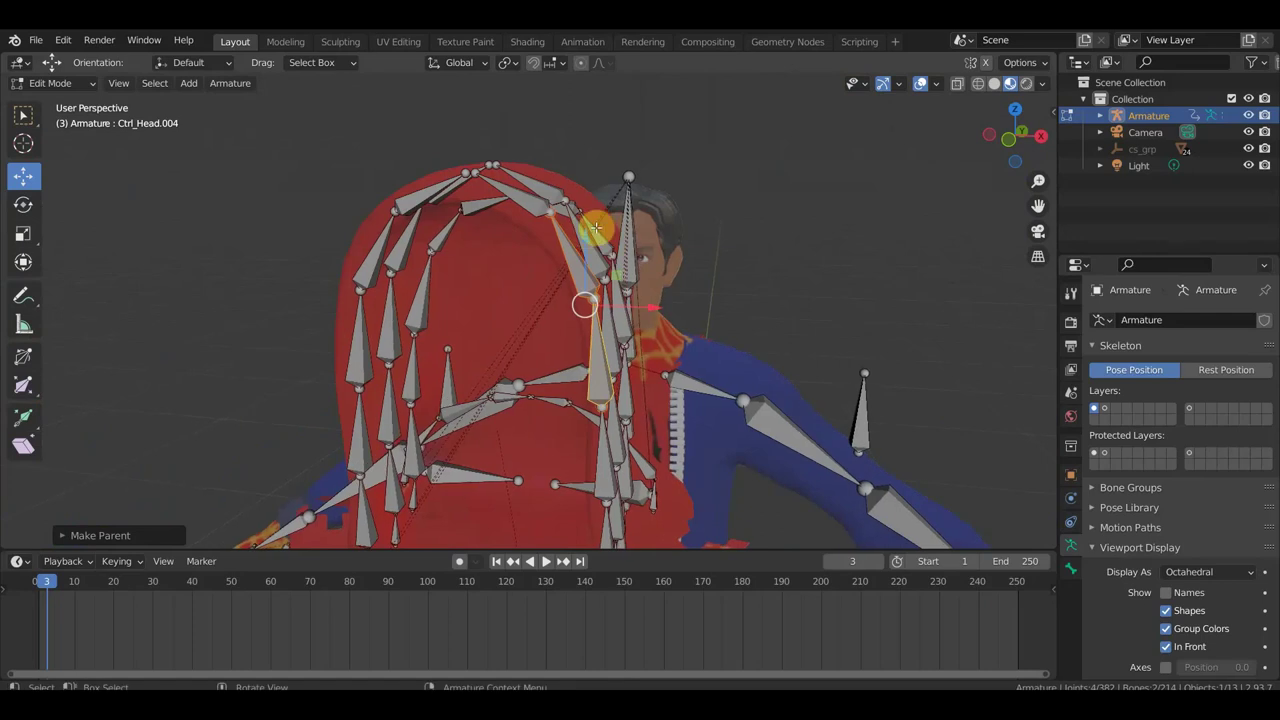
pyautogui.moveTo(774, 217)
pyautogui.mouseDown(button='middle')
pyautogui.moveTo(720, 249)
pyautogui.moveTo(594, 258)
pyautogui.mouseUp(button='middle')
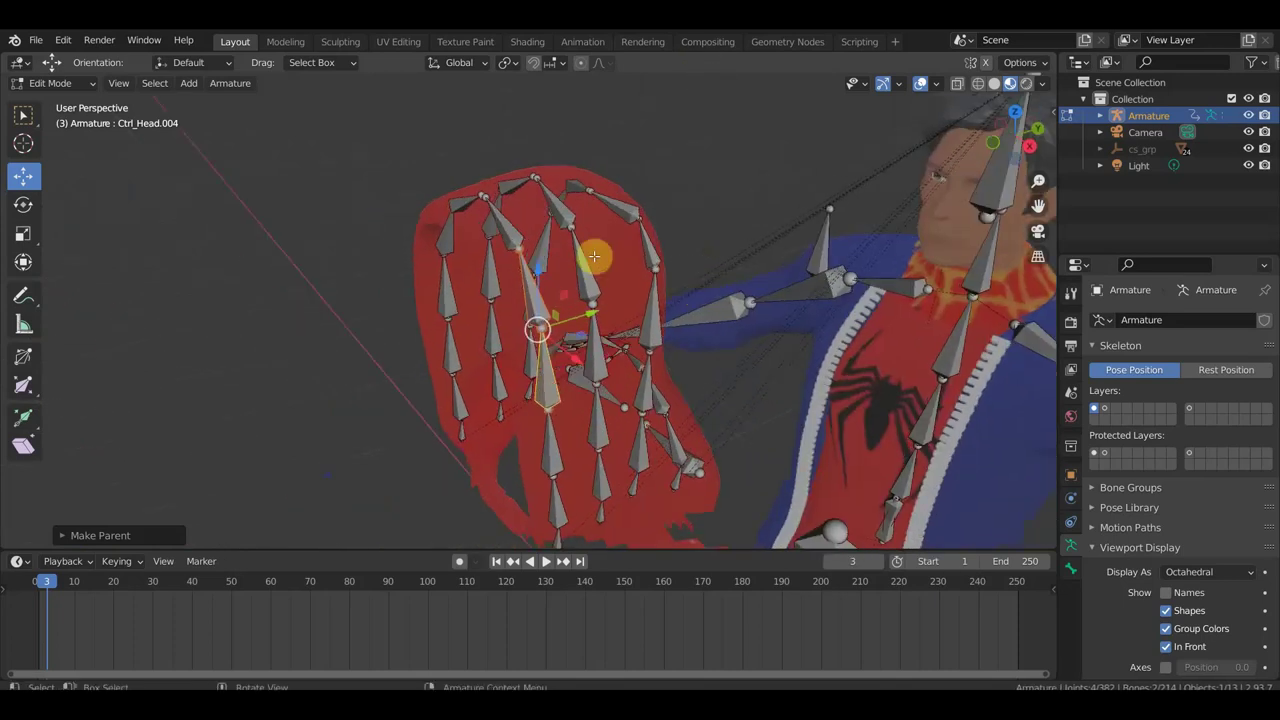
pyautogui.click(524, 242)
pyautogui.keyDown('shift'); pyautogui.click(534, 280); pyautogui.keyUp('shift')
pyautogui.hotkey('ctrl', 'p')
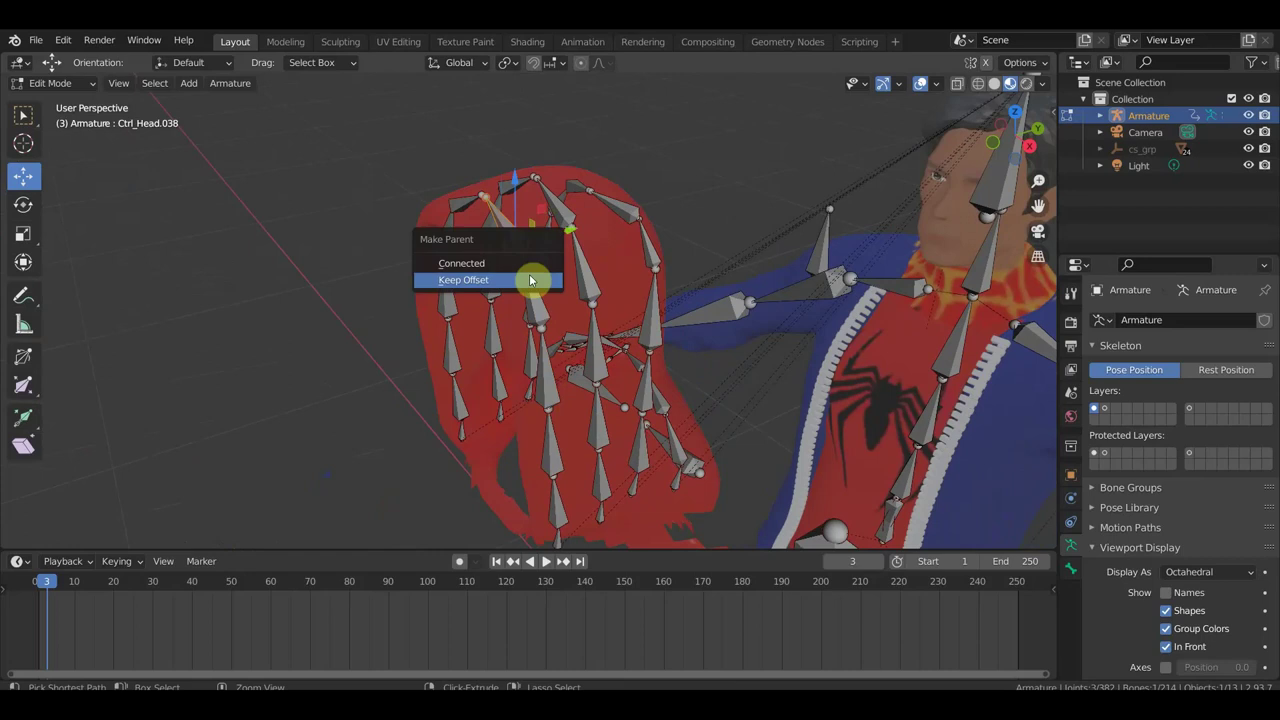
pyautogui.click(534, 280)
# - Return the armature to Object Mode
pyautogui.moveTo(543, 491)
pyautogui.mouseDown(button='middle')
pyautogui.moveTo(618, 413)
pyautogui.moveTo(529, 374)
pyautogui.moveTo(566, 368)
pyautogui.mouseUp(button='middle')
pyautogui.scroll(2, 543, 366)
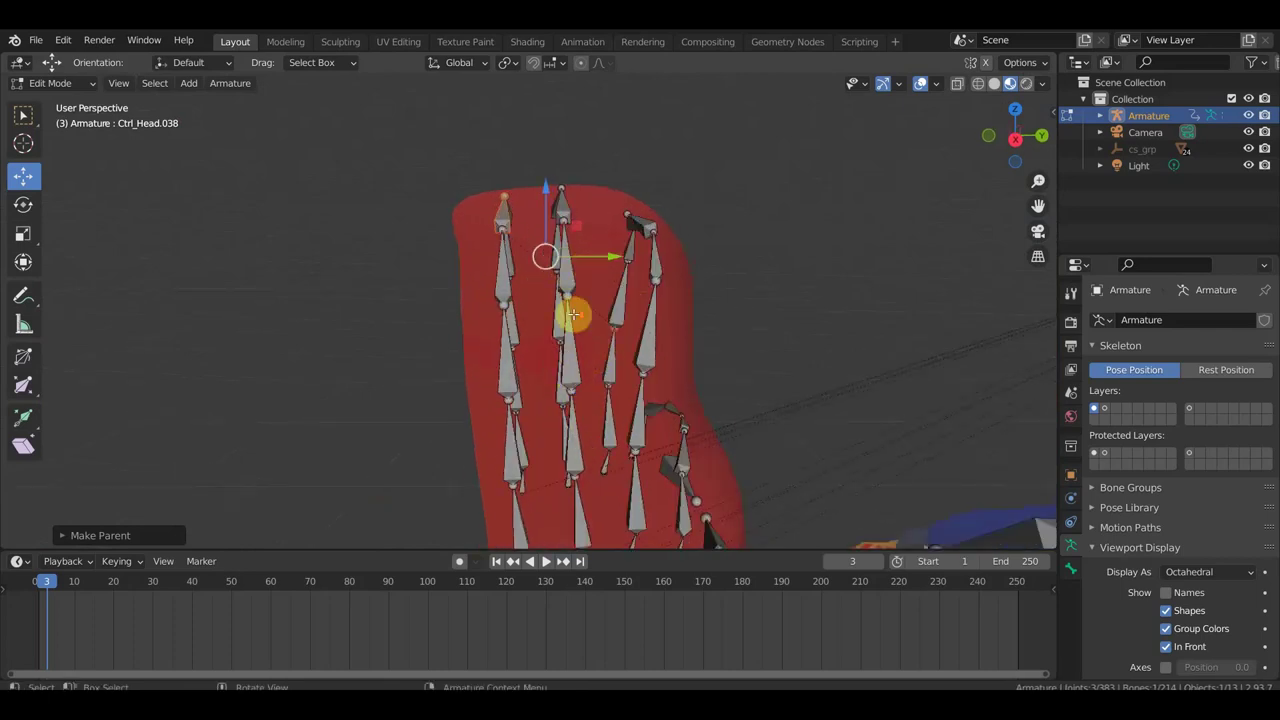
pyautogui.moveTo(573, 314); pyautogui.dragTo(569, 291, button='middle')
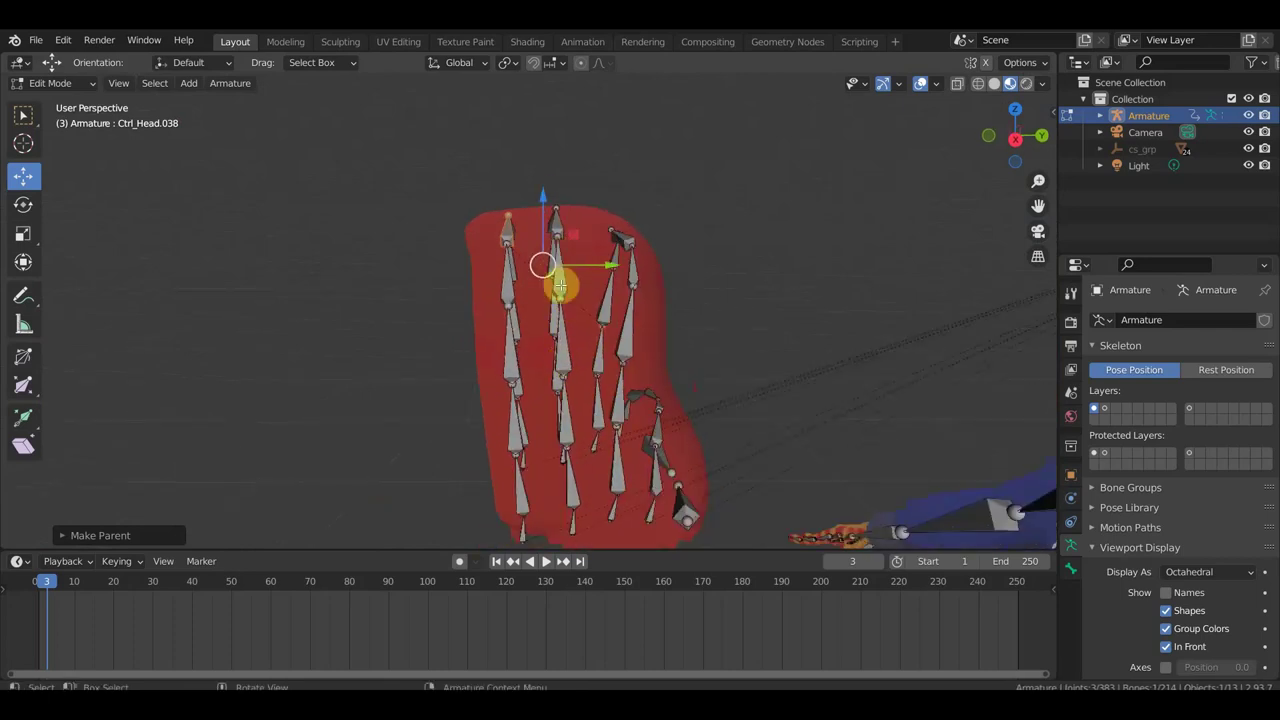
pyautogui.moveTo(646, 334)
pyautogui.mouseDown(button='middle')
pyautogui.moveTo(620, 303)
pyautogui.moveTo(457, 240)
pyautogui.mouseUp(button='middle')
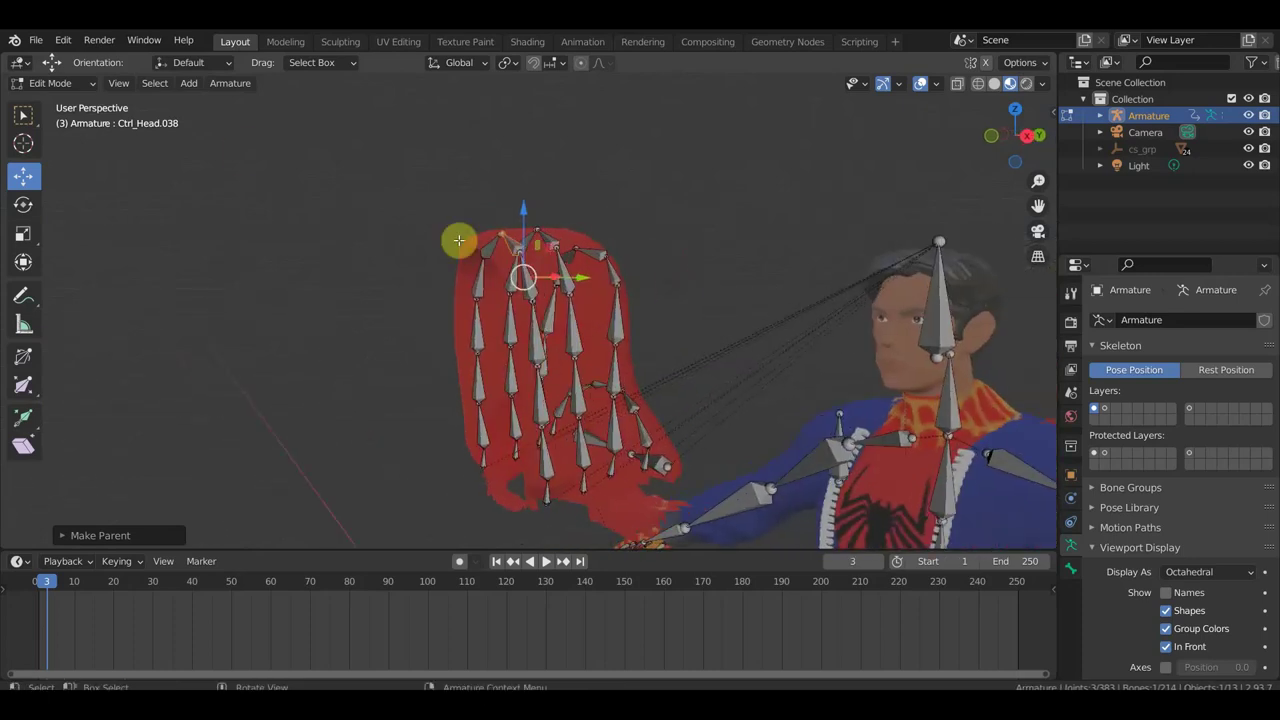
pyautogui.click(55, 83)
pyautogui.click(62, 97)
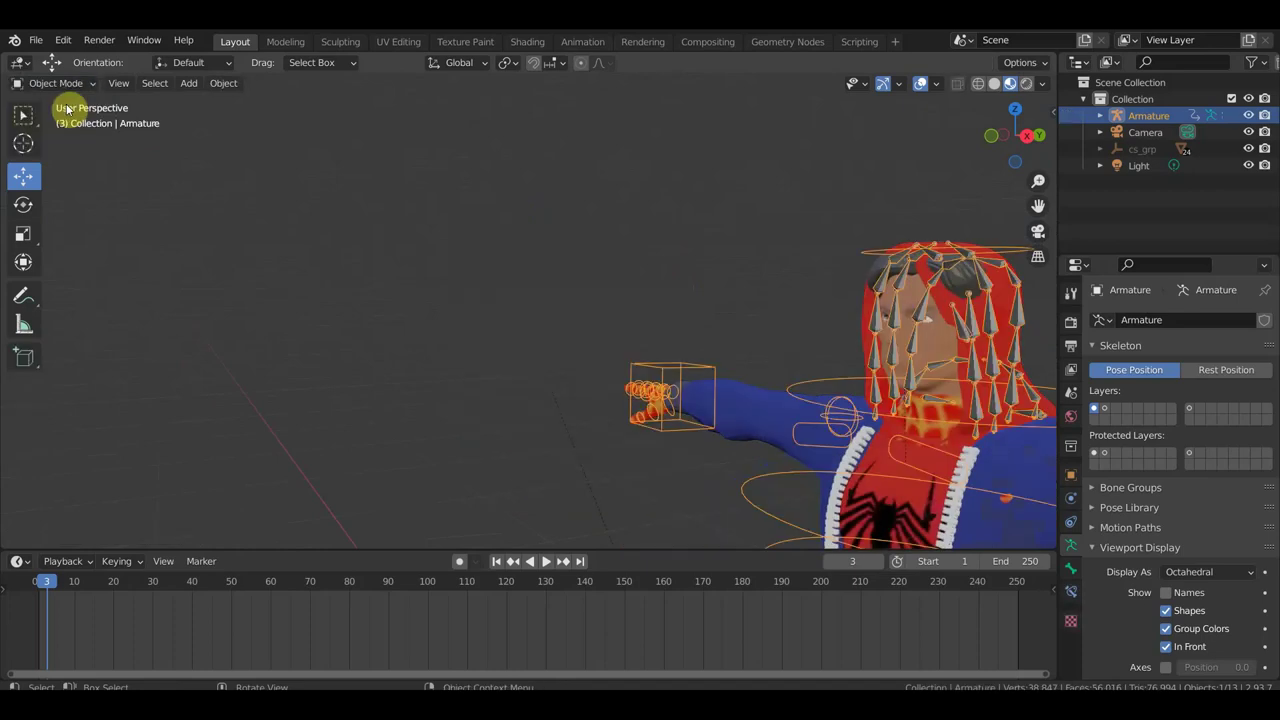
# - Put the Armature in Pose Mode and move hood bone Ctrl_Head.004 to a new position
pyautogui.moveTo(646, 337)
pyautogui.mouseDown(button='middle')
pyautogui.moveTo(494, 327)
pyautogui.moveTo(616, 332)
pyautogui.mouseUp(button='middle')
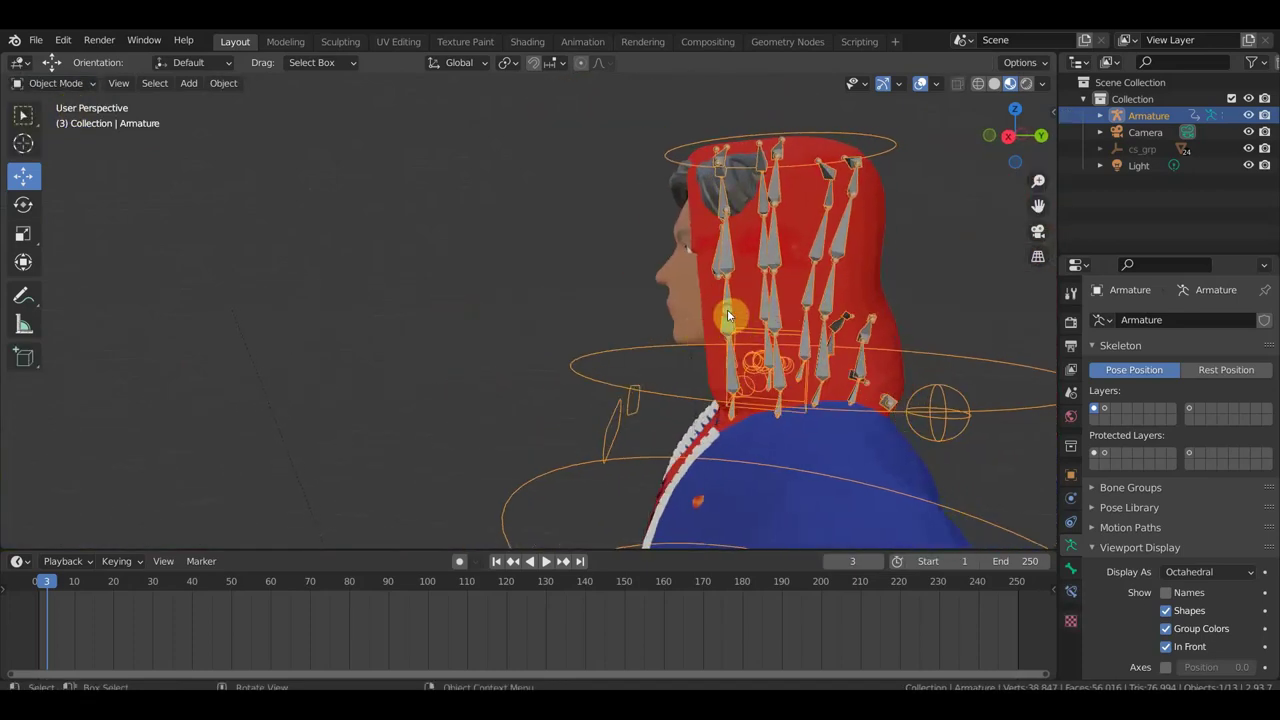
pyautogui.click(728, 316)
pyautogui.click(727, 316)
pyautogui.click(80, 83)
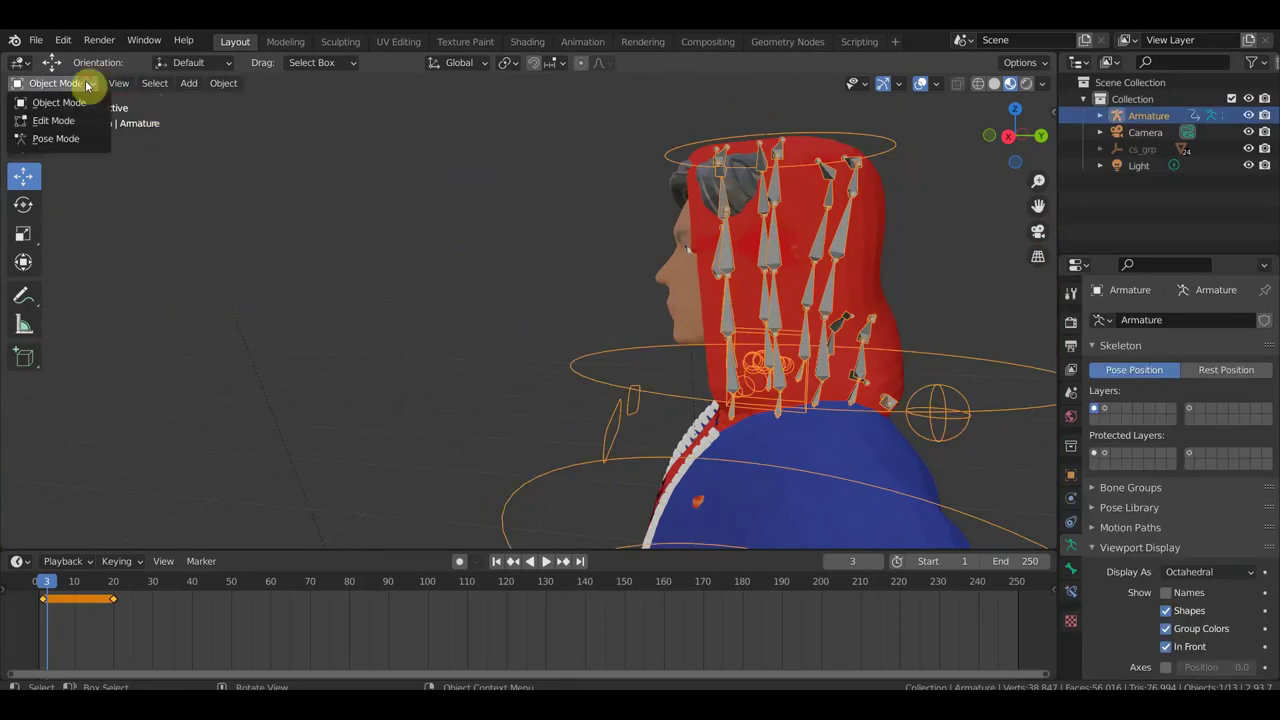
pyautogui.click(78, 139)
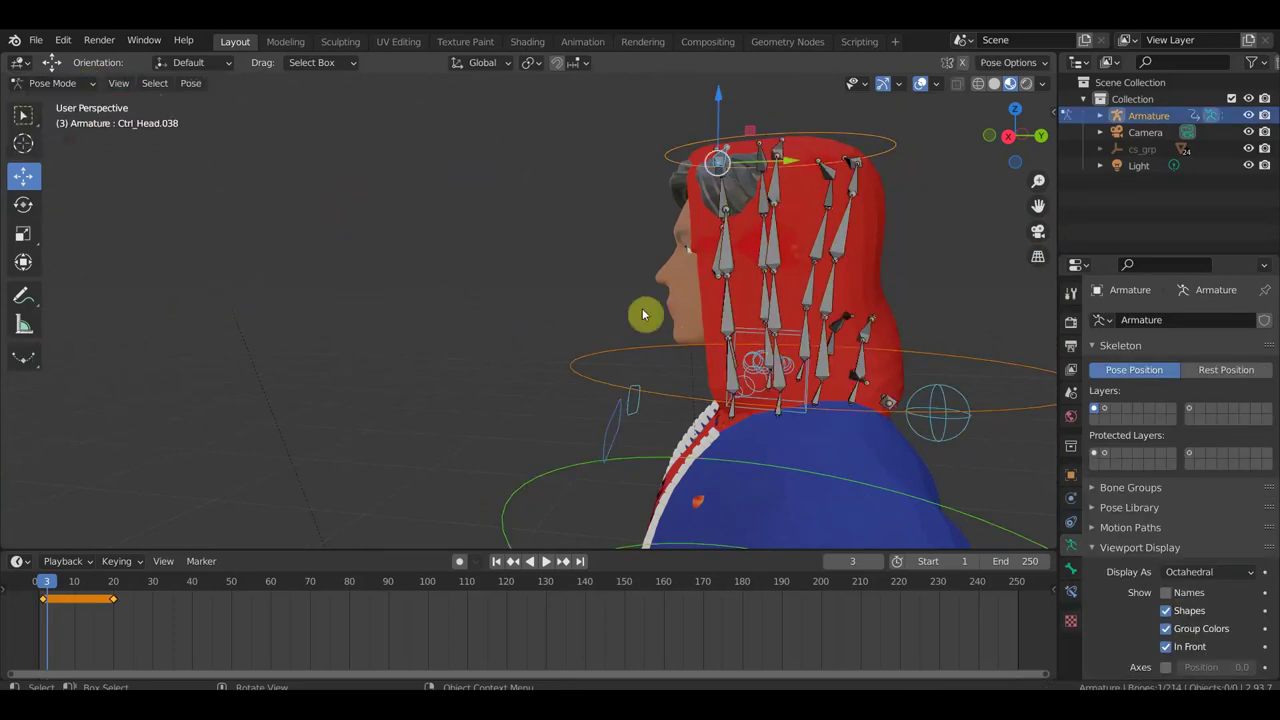
pyautogui.click(725, 285)
pyautogui.moveTo(725, 285); pyautogui.dragTo(893, 292, button='middle')
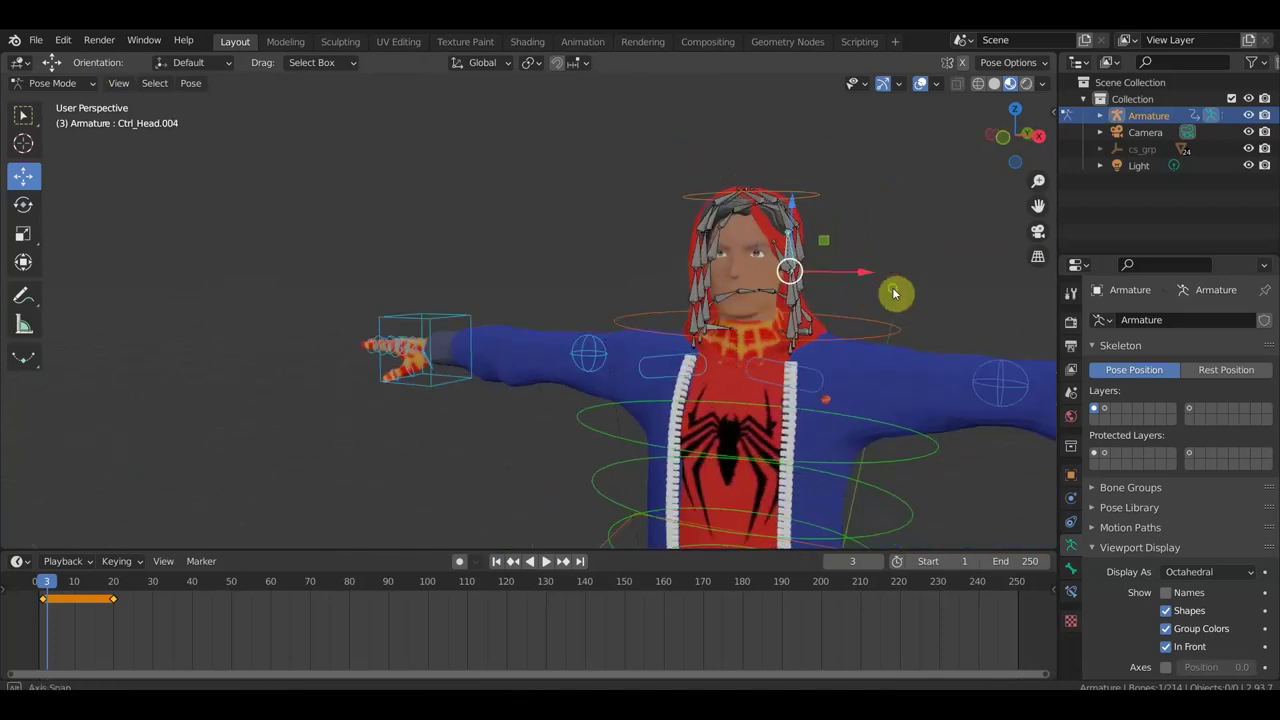
pyautogui.press('g')
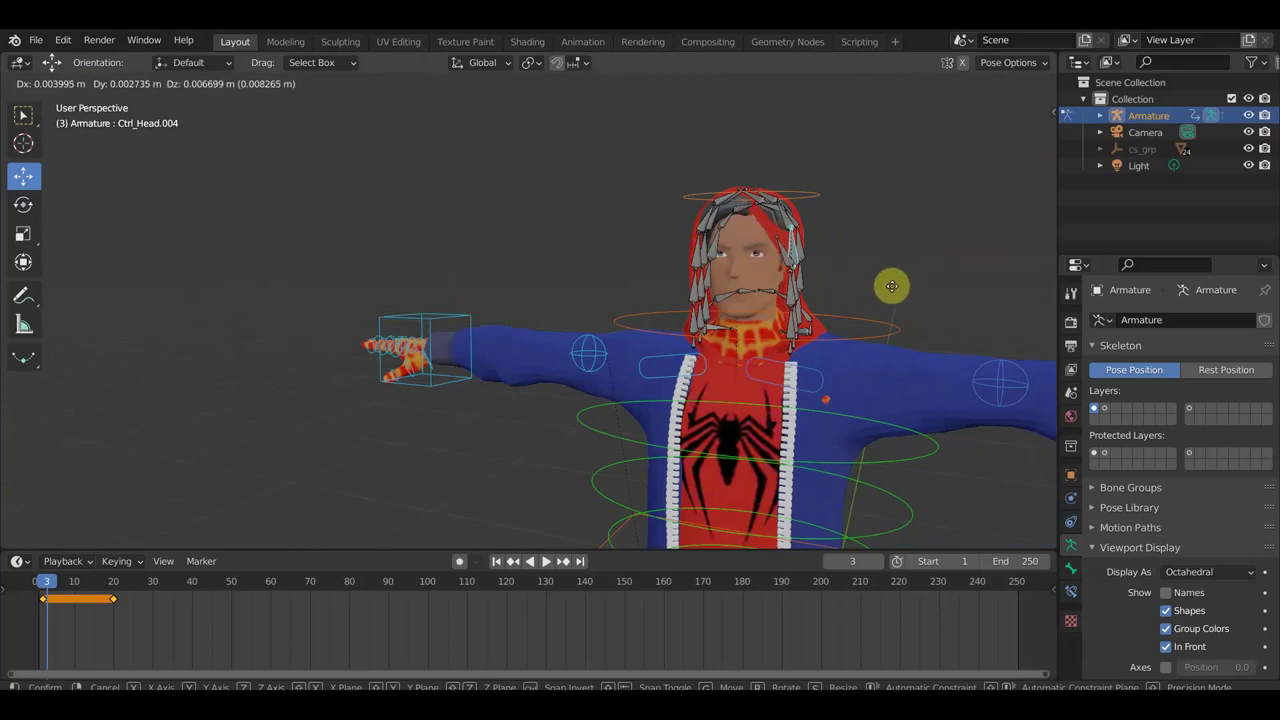
pyautogui.click(893, 289)
# - With overlays hidden, move the hood bone again to check how the mesh deforms
pyautogui.click(921, 84)
pyautogui.scroll(2, 900, 275)
pyautogui.press('g')
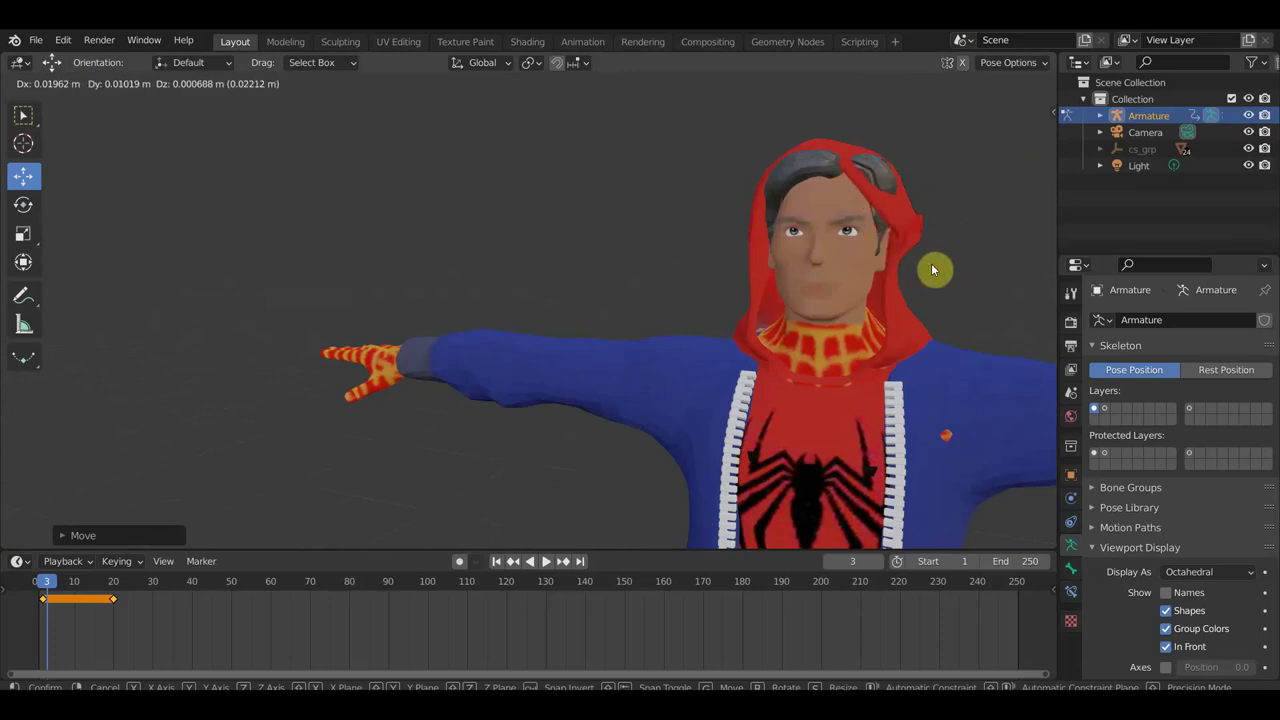
pyautogui.click(931, 263)
pyautogui.moveTo(931, 263); pyautogui.dragTo(834, 285, button='middle')
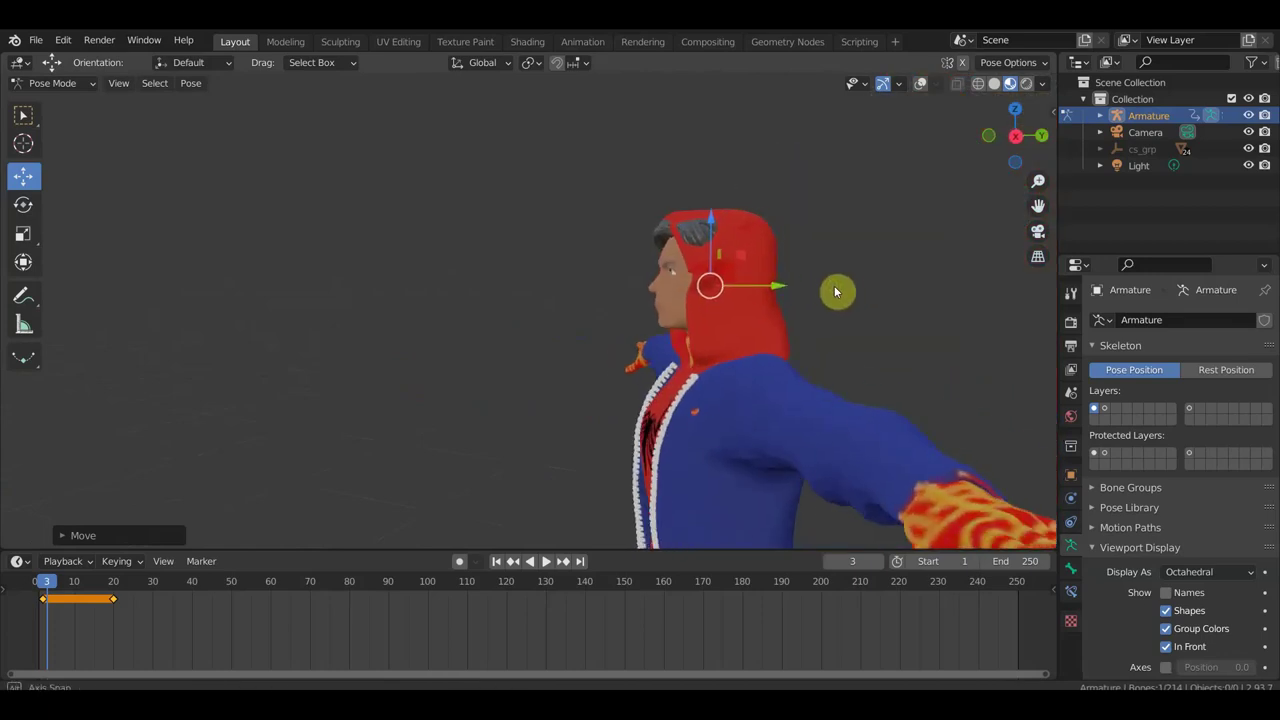
pyautogui.scroll(4, 830, 292)
pyautogui.scroll(-3, 830, 296)
# - Make two more test moves of the hood bone, then turn overlays back on
pyautogui.moveTo(831, 297); pyautogui.dragTo(802, 303, button='middle')
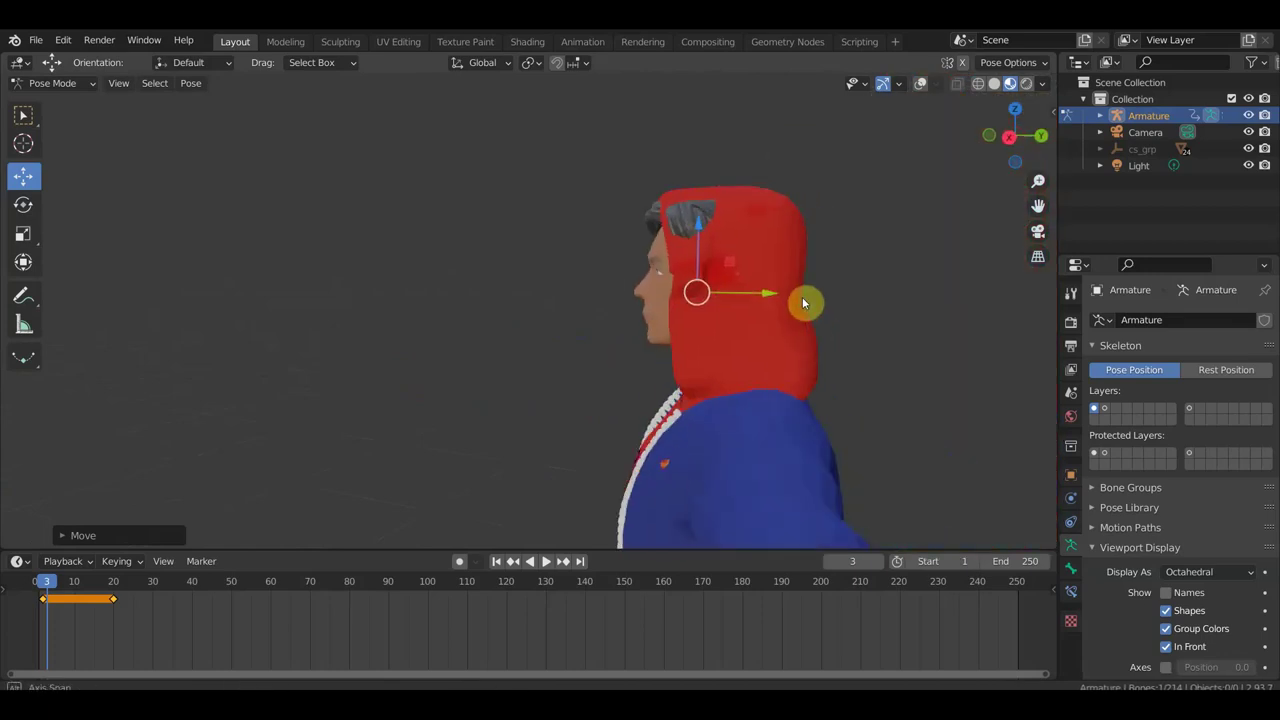
pyautogui.press('g')
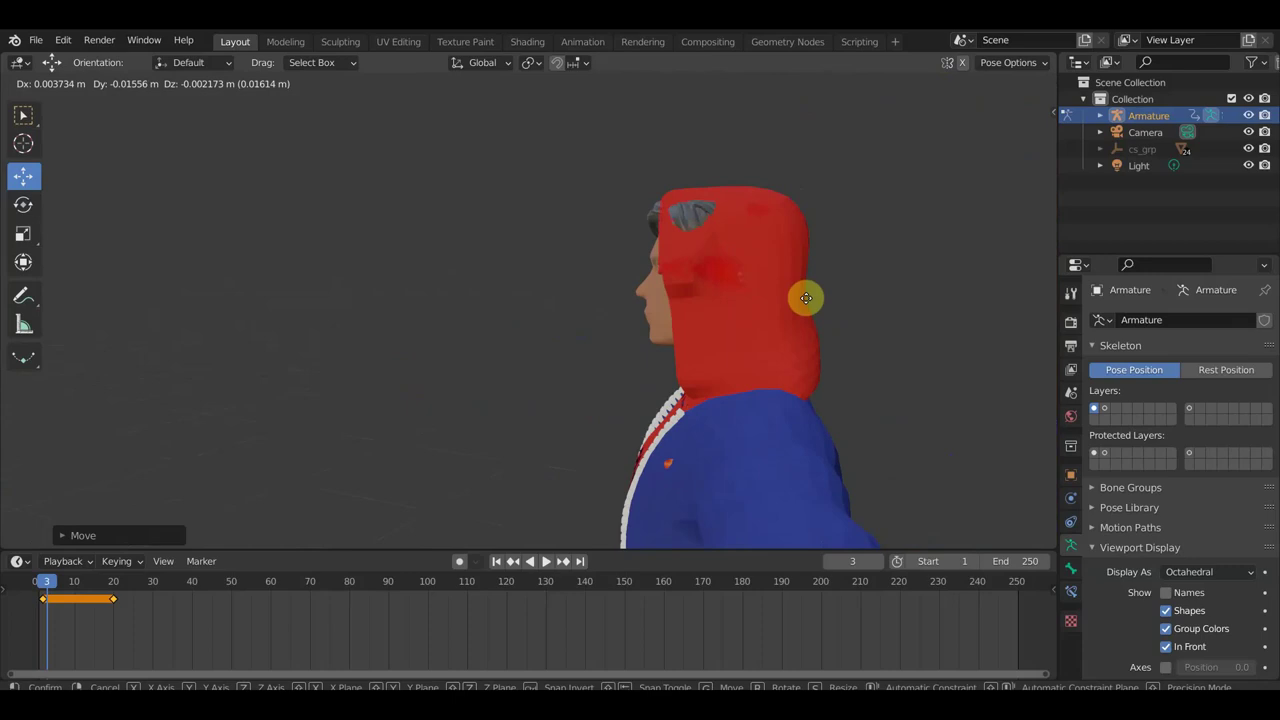
pyautogui.click(807, 295)
pyautogui.moveTo(807, 295)
pyautogui.mouseDown(button='middle')
pyautogui.moveTo(907, 313)
pyautogui.moveTo(891, 303)
pyautogui.mouseUp(button='middle')
pyautogui.press('g')
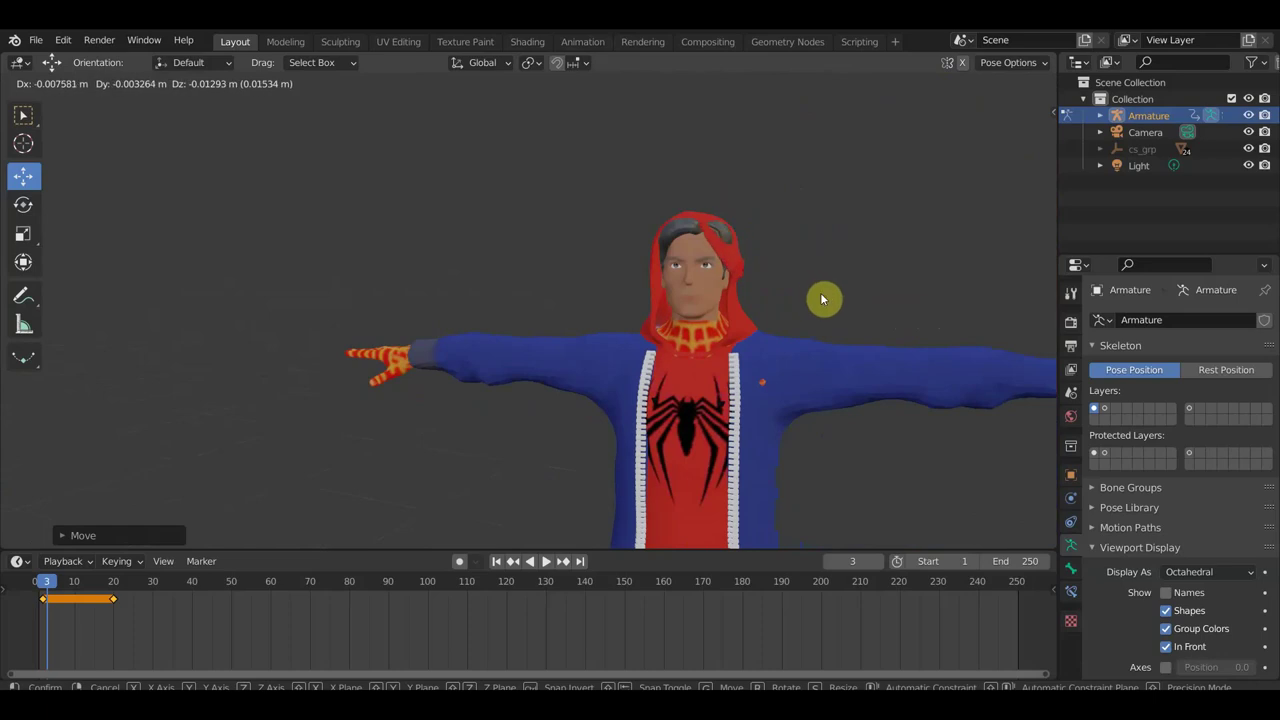
pyautogui.click(818, 290)
pyautogui.click(920, 83)
# - Move hood control bone Ctrl_Head.005 to test the hood's deformation
pyautogui.moveTo(840, 255)
pyautogui.mouseDown(button='middle')
pyautogui.moveTo(811, 281)
pyautogui.moveTo(776, 267)
pyautogui.mouseUp(button='middle')
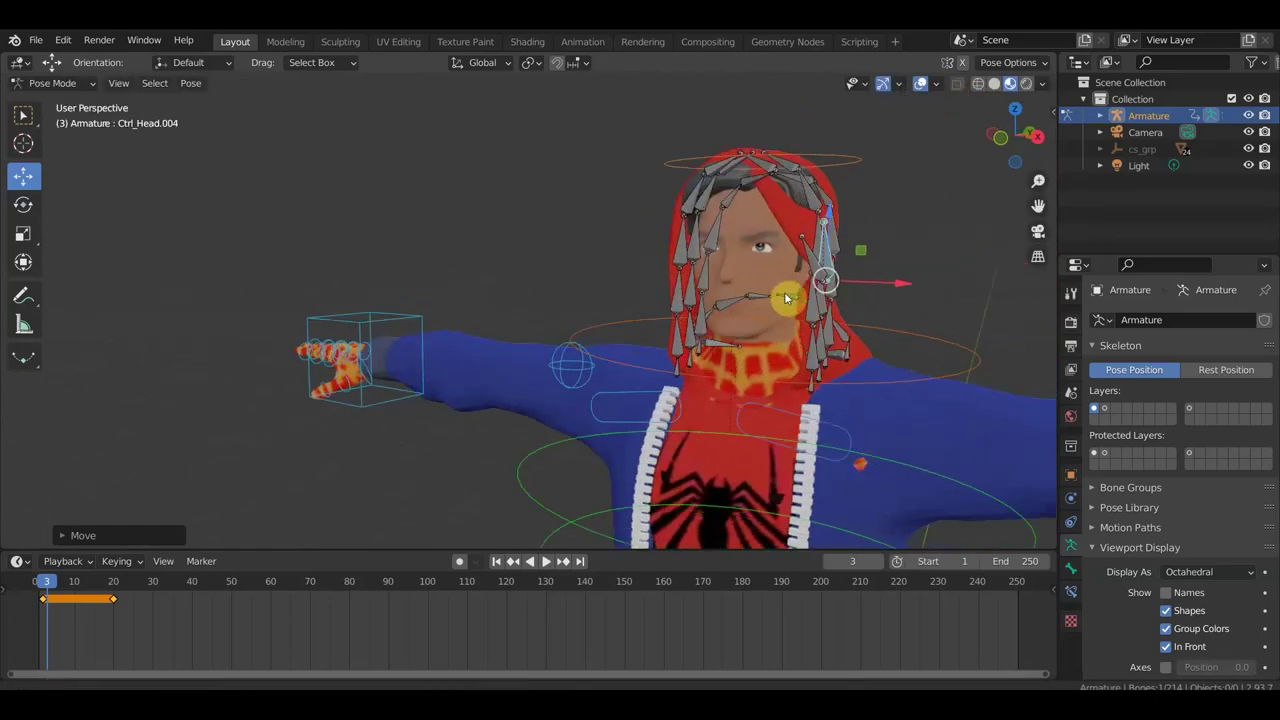
pyautogui.moveTo(766, 216)
pyautogui.mouseDown(button='middle')
pyautogui.moveTo(681, 230)
pyautogui.moveTo(746, 225)
pyautogui.moveTo(773, 255)
pyautogui.moveTo(747, 297)
pyautogui.moveTo(691, 316)
pyautogui.moveTo(688, 334)
pyautogui.moveTo(728, 294)
pyautogui.moveTo(717, 302)
pyautogui.mouseUp(button='middle')
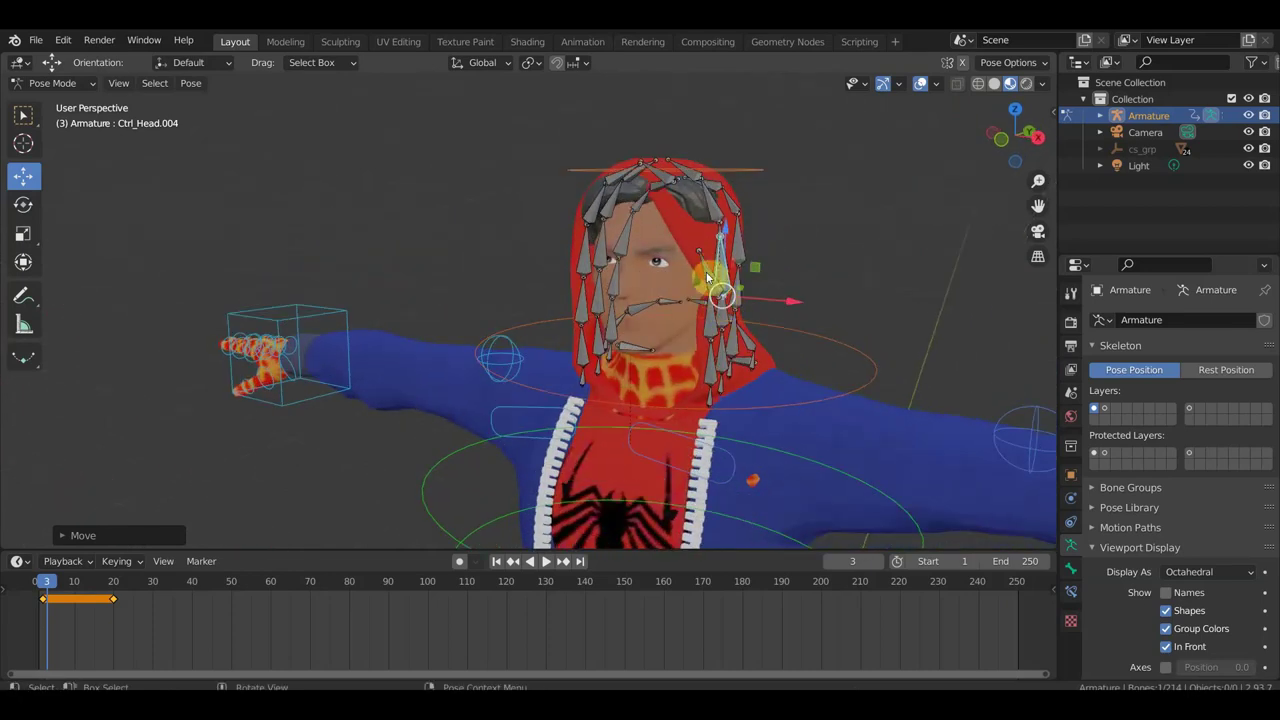
pyautogui.click(707, 276)
pyautogui.press('g')
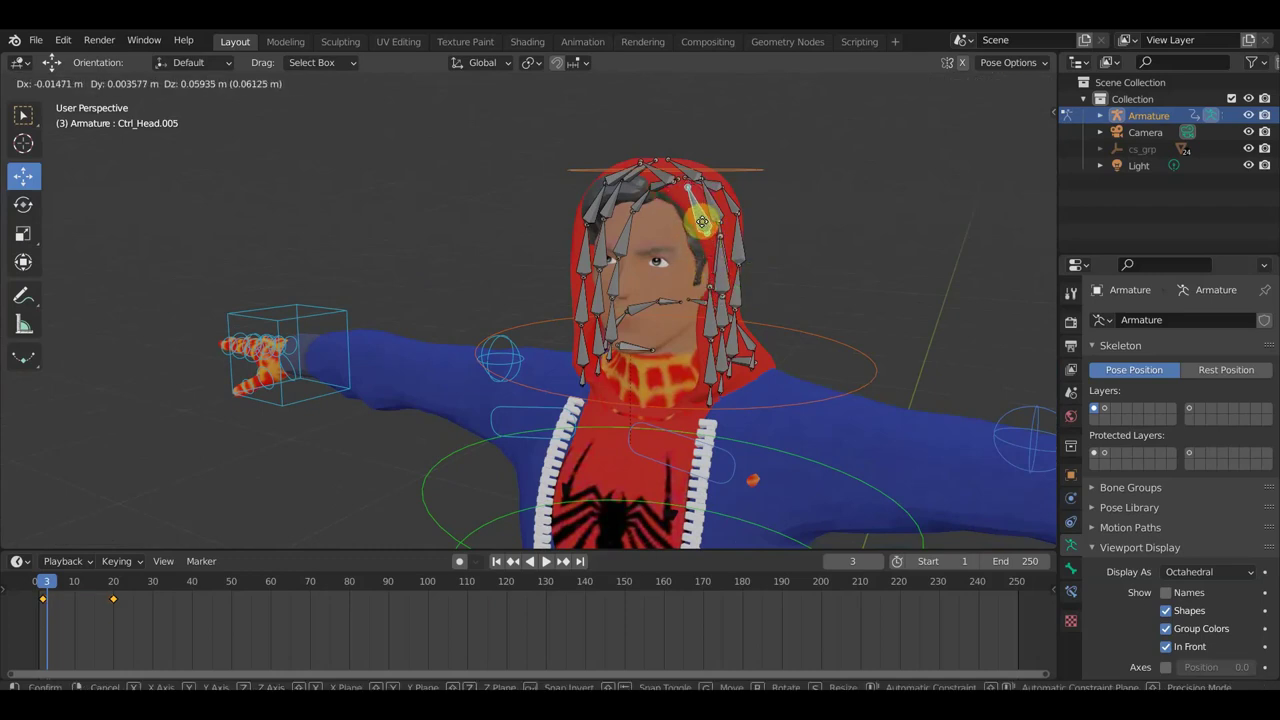
pyautogui.click(705, 222)
# - Move Ctrl_Head.004 beside the ear twice, checking from side and front
pyautogui.moveTo(705, 222)
pyautogui.mouseDown(button='middle')
pyautogui.moveTo(657, 266)
pyautogui.moveTo(670, 272)
pyautogui.mouseUp(button='middle')
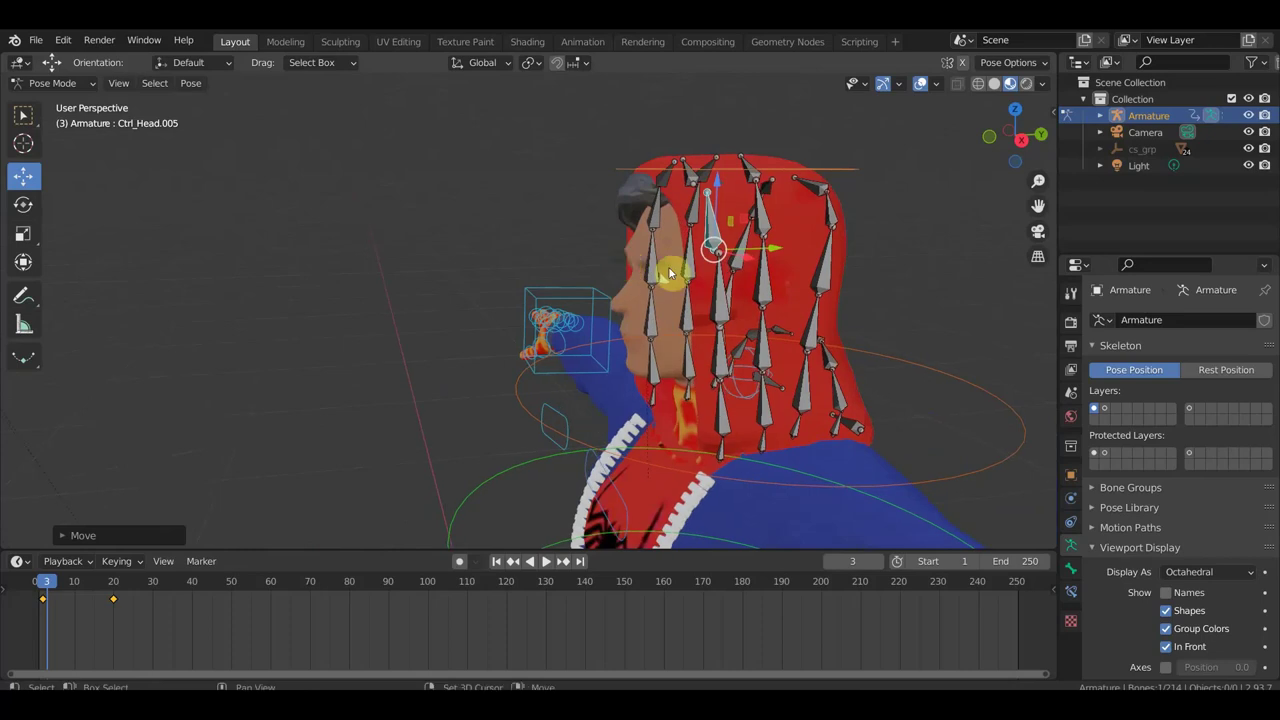
pyautogui.click(722, 295)
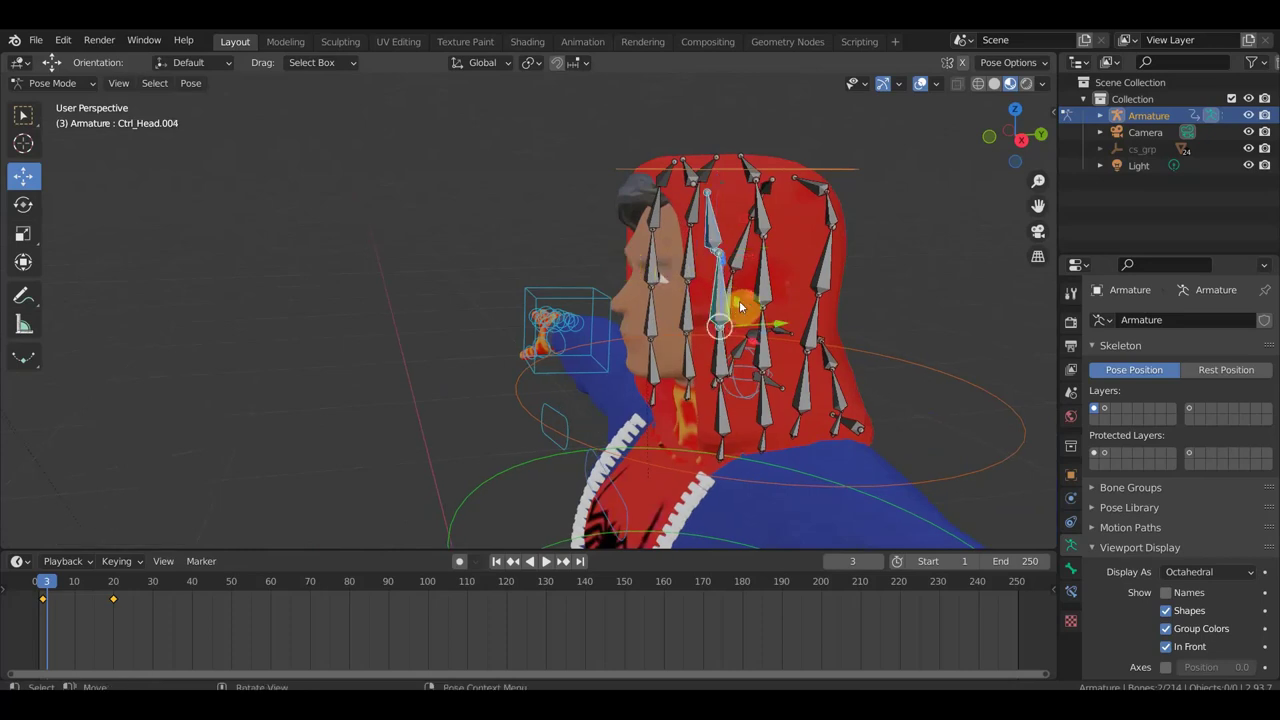
pyautogui.press('g')
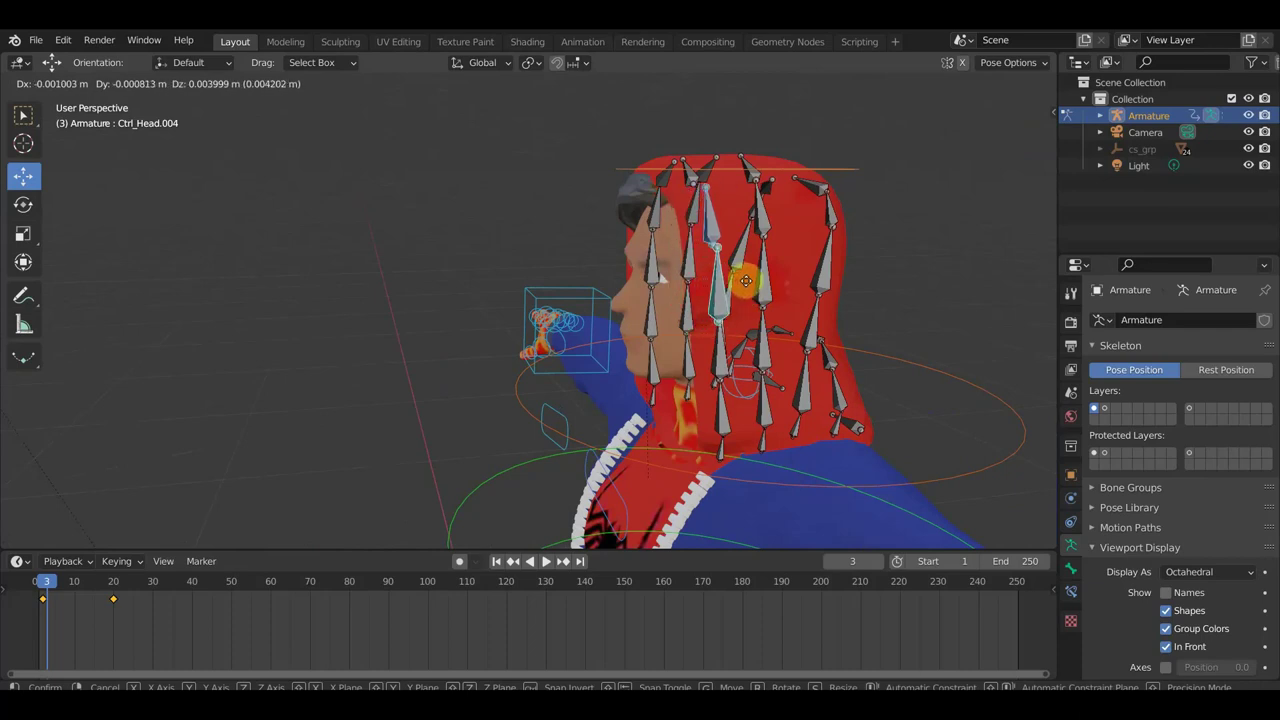
pyautogui.click(743, 282)
pyautogui.moveTo(743, 284)
pyautogui.mouseDown(button='middle')
pyautogui.moveTo(880, 288)
pyautogui.moveTo(829, 294)
pyautogui.moveTo(856, 310)
pyautogui.mouseUp(button='middle')
pyautogui.scroll(2, 827, 296)
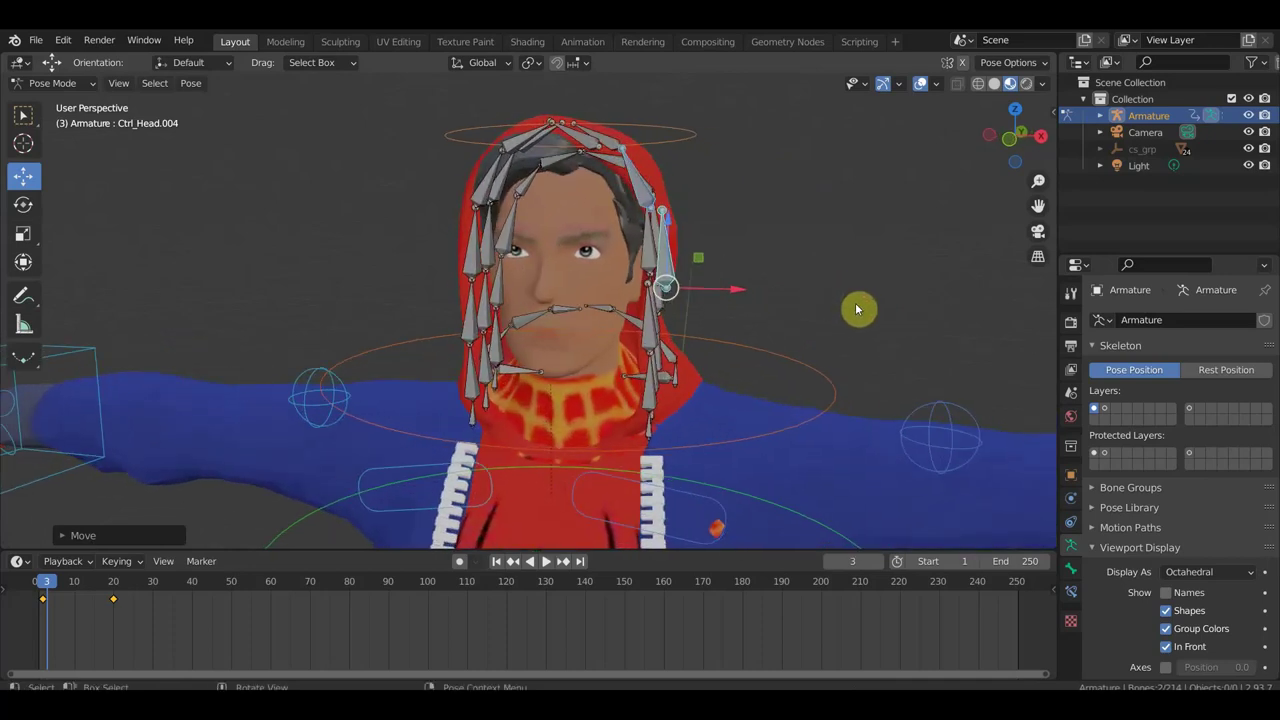
pyautogui.press('g')
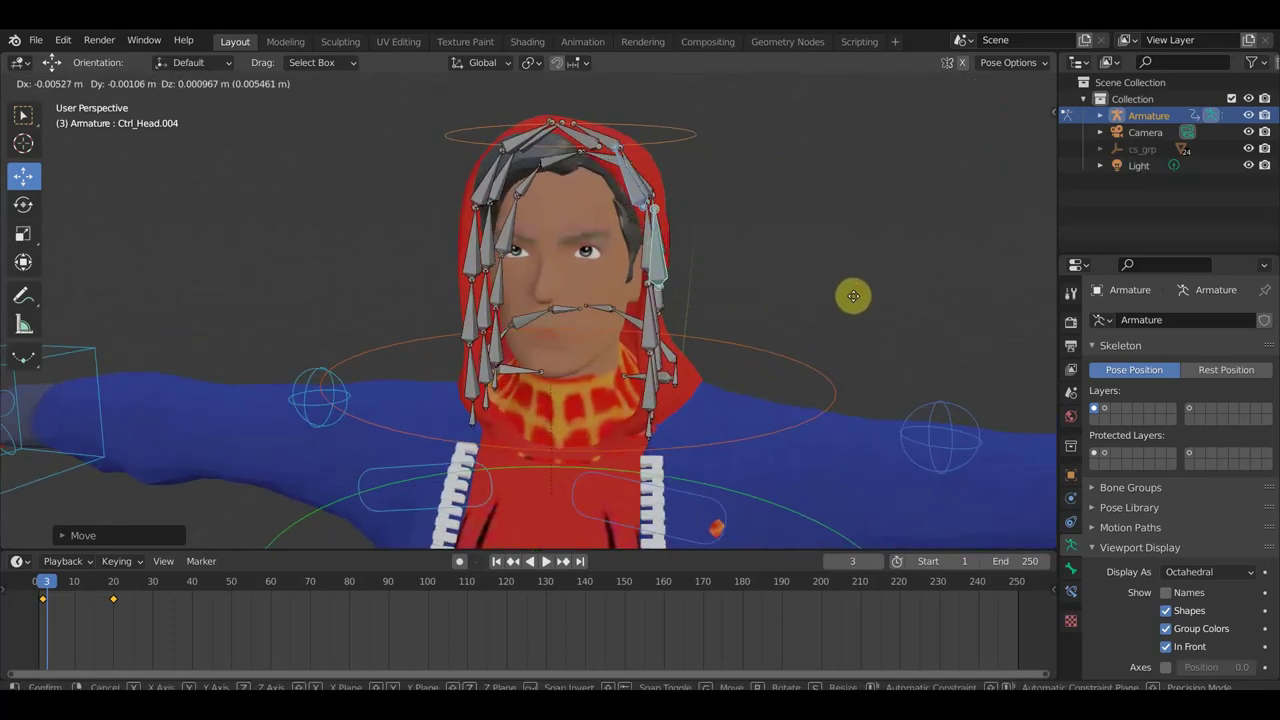
pyautogui.click(853, 296)
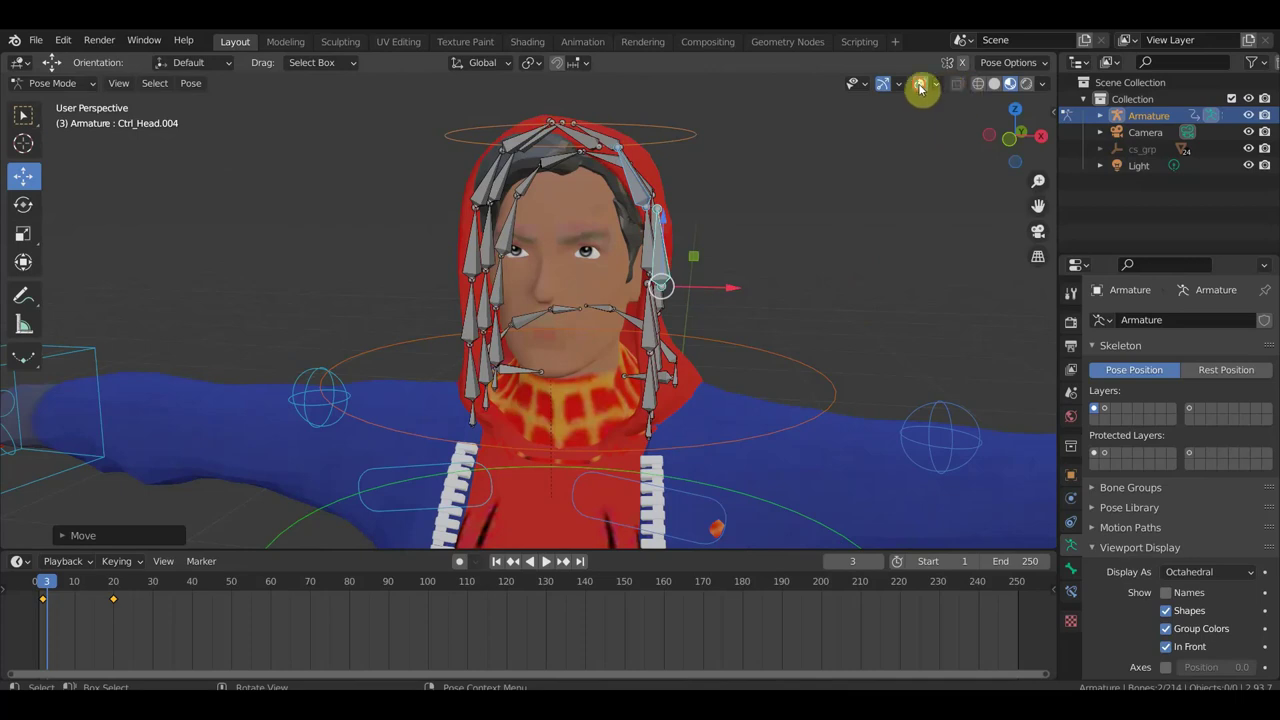
# - Hide the rig overlays, move the bone again to inspect the hood alone, then show overlays
pyautogui.click(920, 85)
pyautogui.moveTo(897, 189); pyautogui.dragTo(713, 262, button='middle')
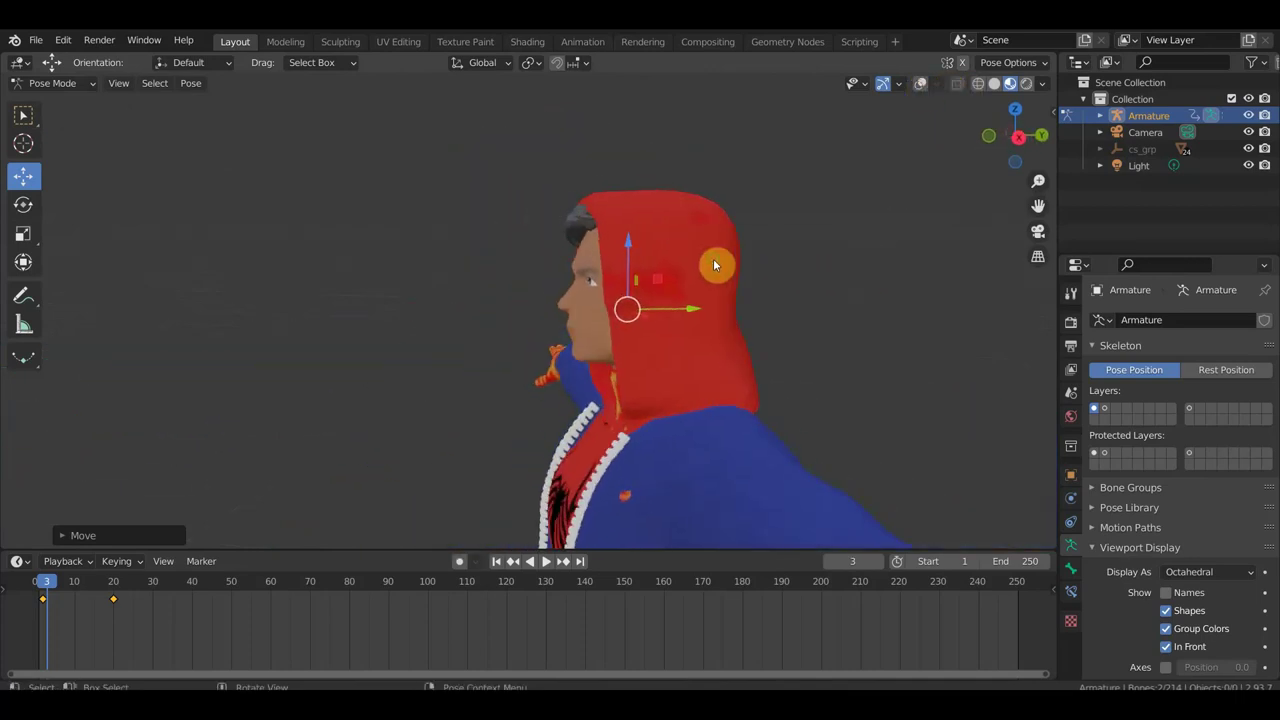
pyautogui.press('g')
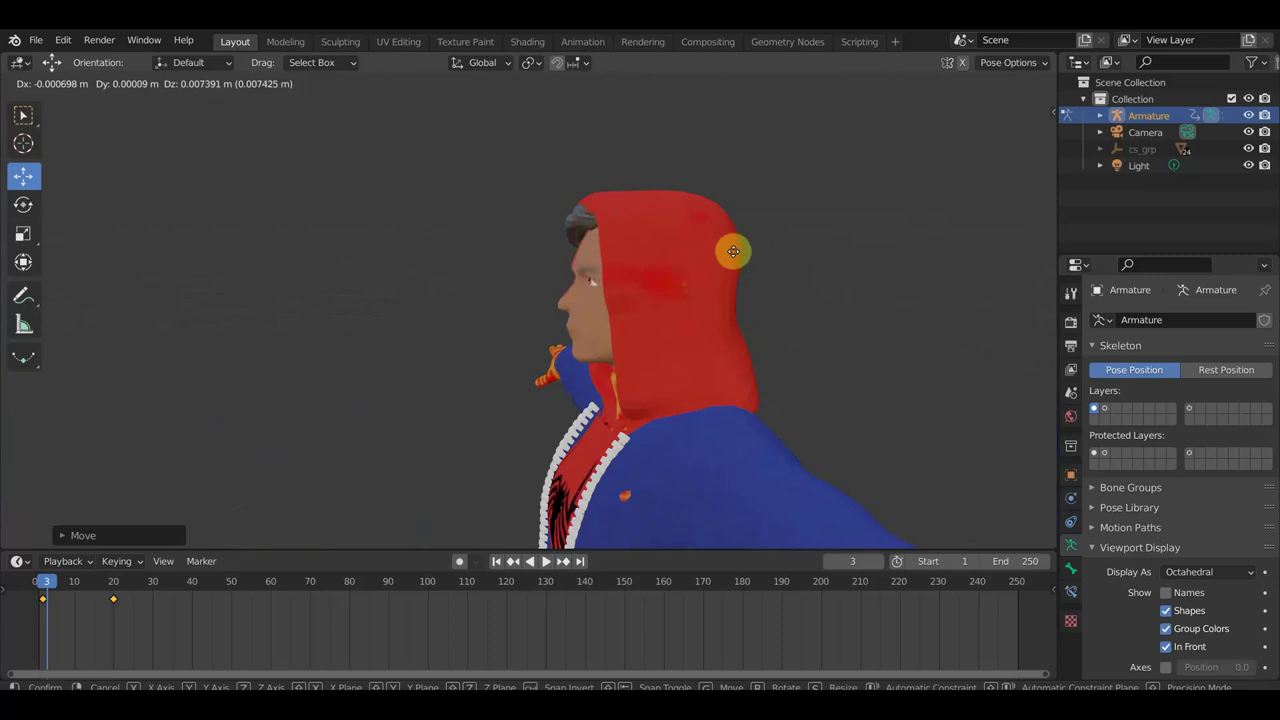
pyautogui.click(733, 257)
pyautogui.moveTo(811, 283)
pyautogui.mouseDown(button='middle')
pyautogui.moveTo(689, 323)
pyautogui.moveTo(728, 257)
pyautogui.mouseUp(button='middle')
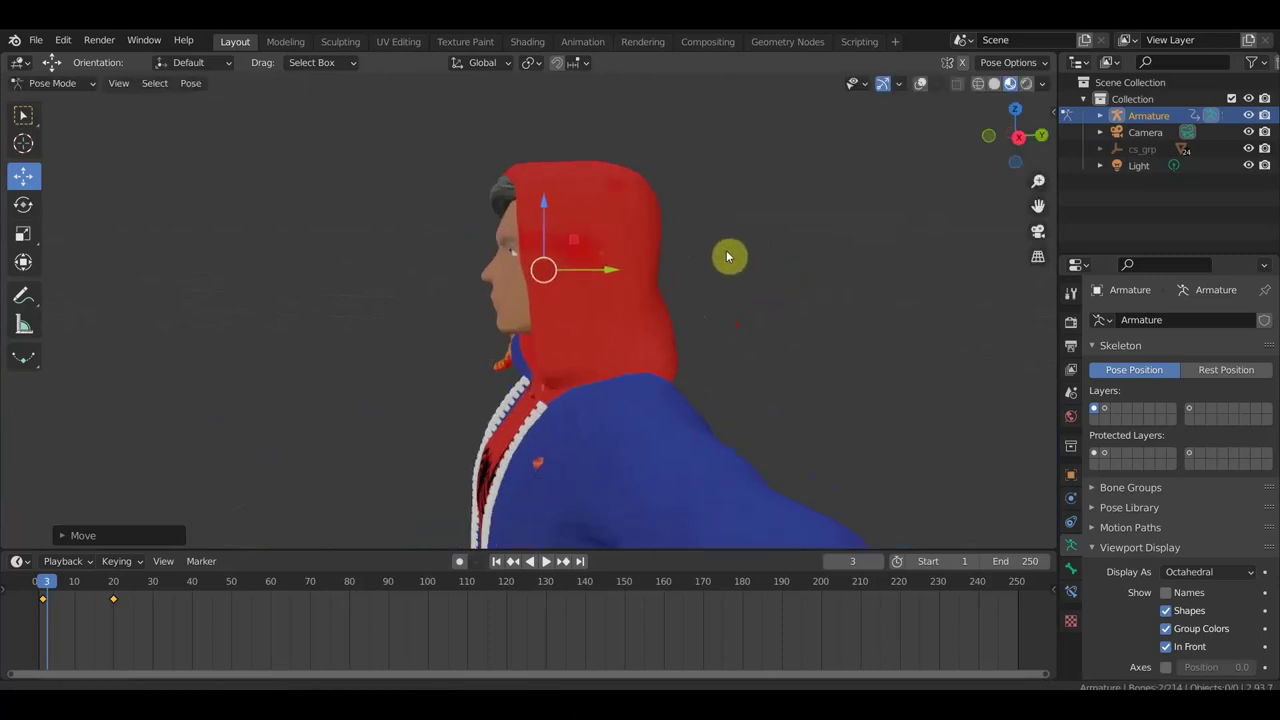
pyautogui.click(920, 84)
# - Select Ctrl_Head.003, Ctrl_Head.009 and other hood bones, then show the sidebar's Bone Widget panel
pyautogui.scroll(3, 671, 272)
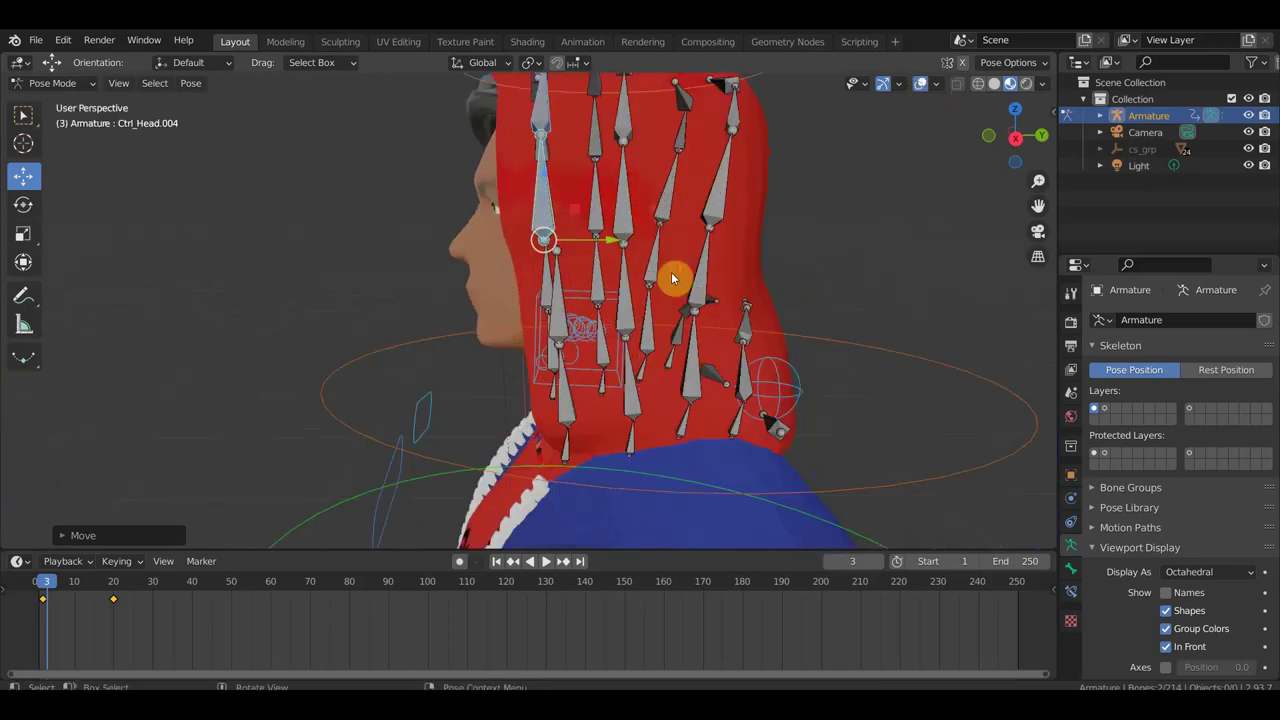
pyautogui.scroll(1, 637, 296)
pyautogui.scroll(-3, 645, 299)
pyautogui.keyDown('shift'); pyautogui.moveTo(686, 300); pyautogui.dragTo(672, 292, button='middle'); pyautogui.keyUp('shift')
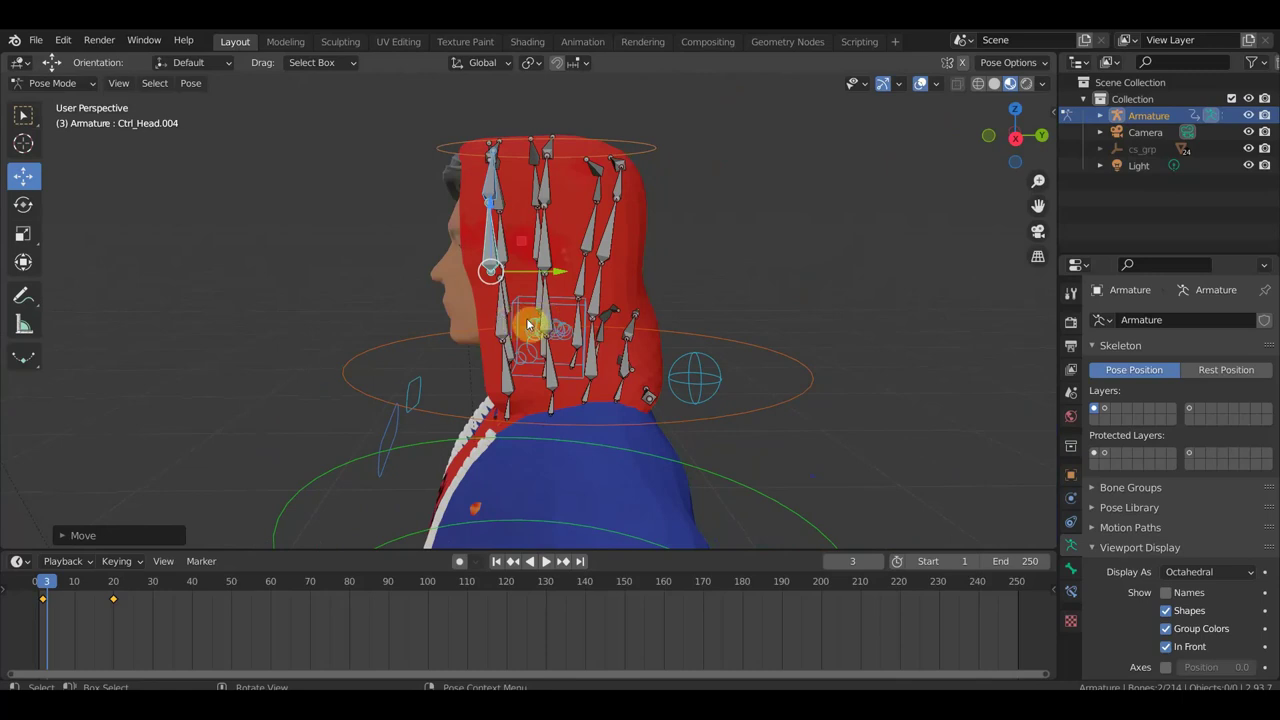
pyautogui.click(521, 323)
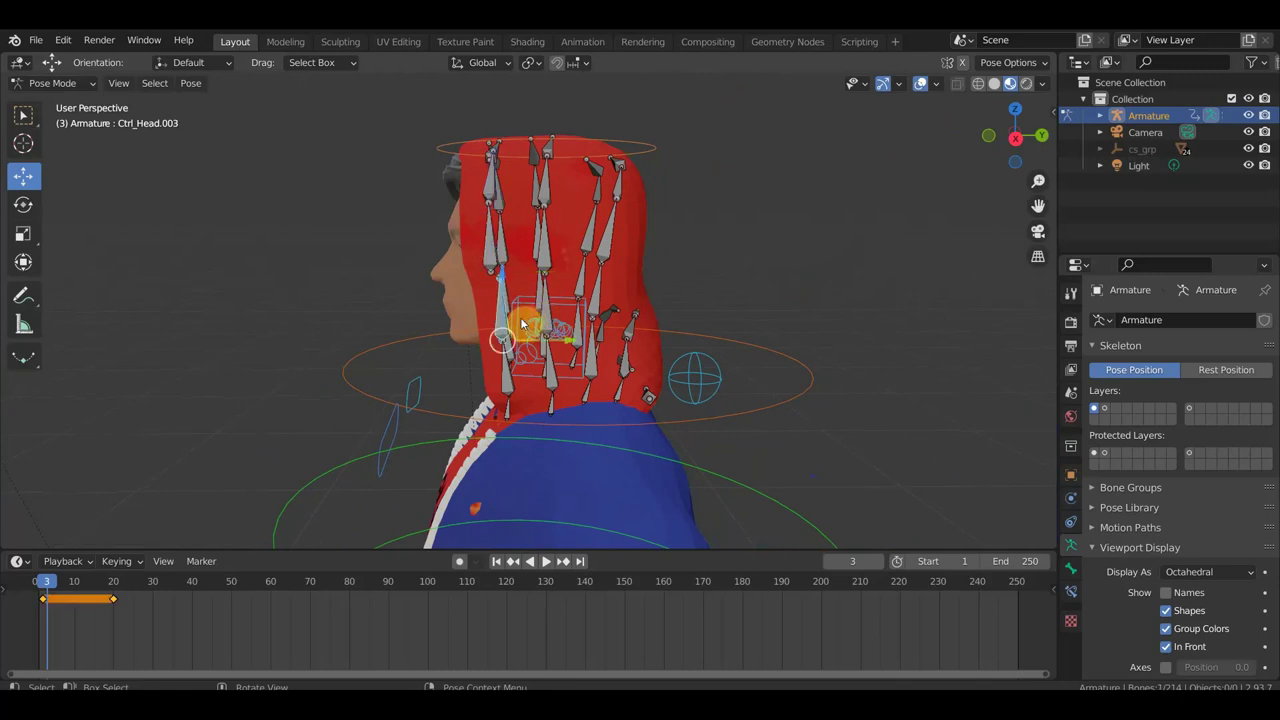
pyautogui.keyDown('shift'); pyautogui.click(596, 309); pyautogui.keyUp('shift')
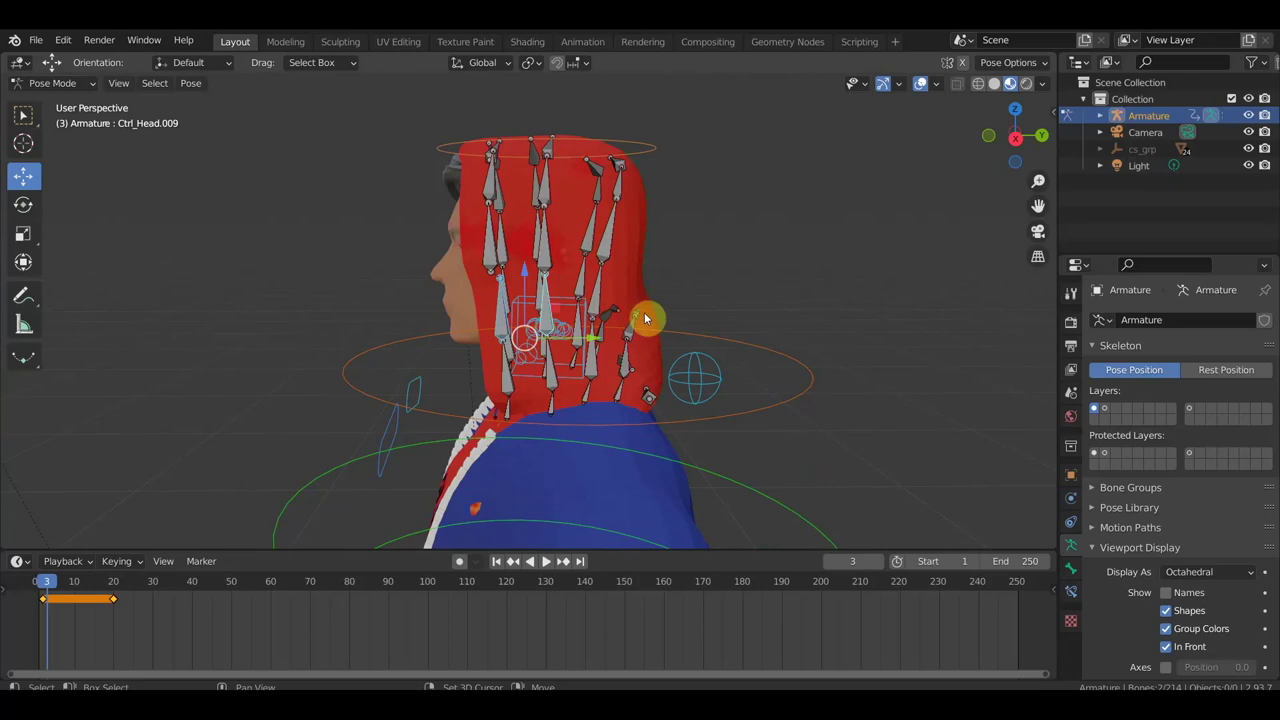
pyautogui.moveTo(723, 311); pyautogui.dragTo(512, 322, button='middle')
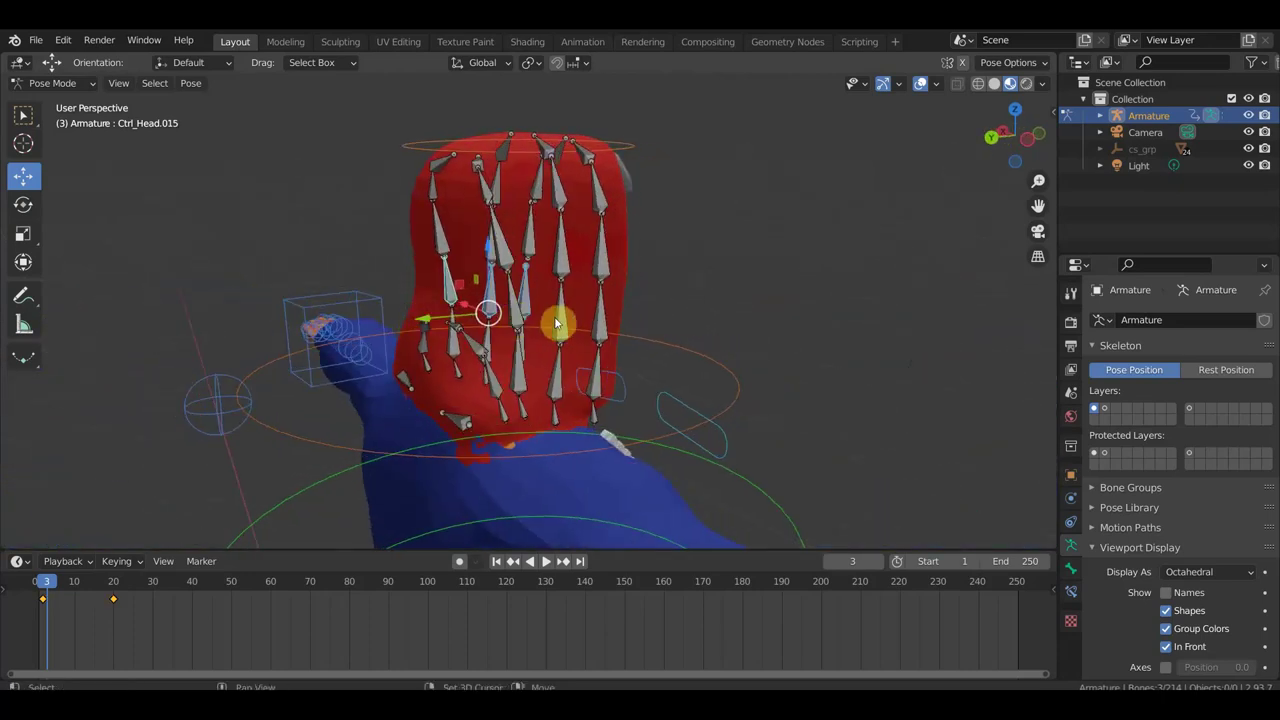
pyautogui.keyDown('shift'); pyautogui.click(562, 322); pyautogui.keyUp('shift')
pyautogui.keyDown('shift'); pyautogui.click(597, 318); pyautogui.keyUp('shift')
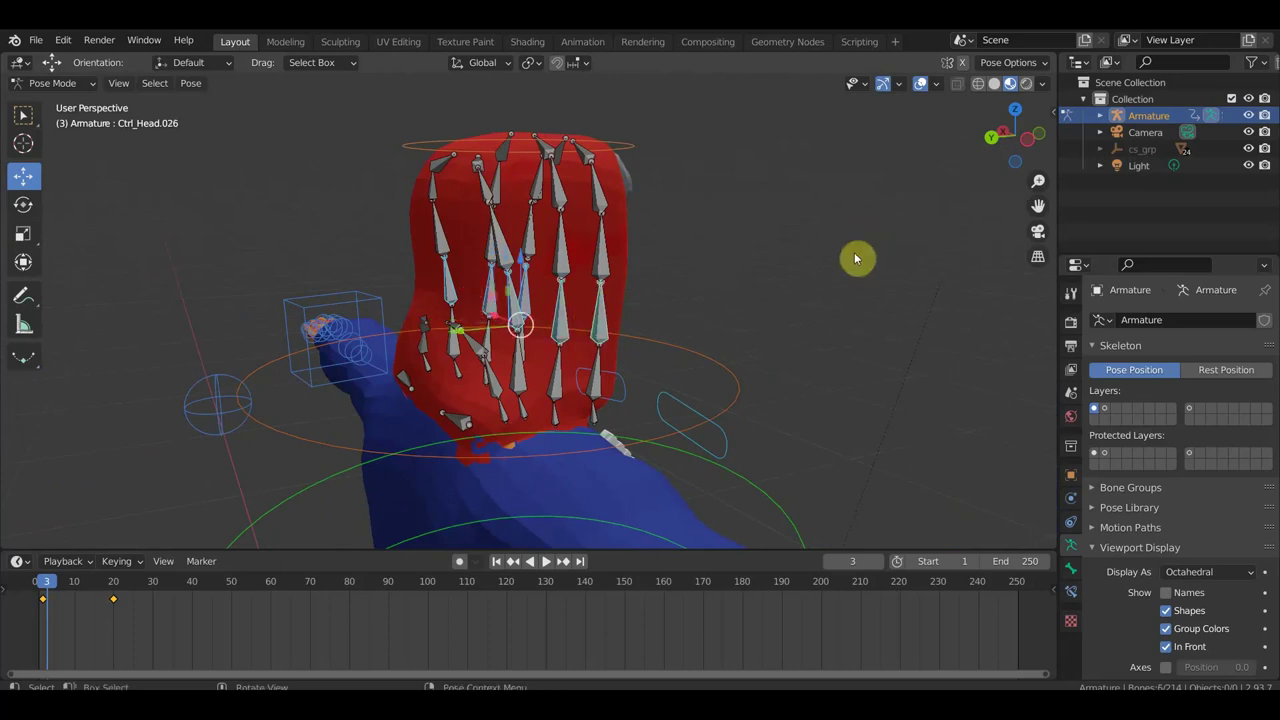
pyautogui.press('n')
pyautogui.click(1047, 275)
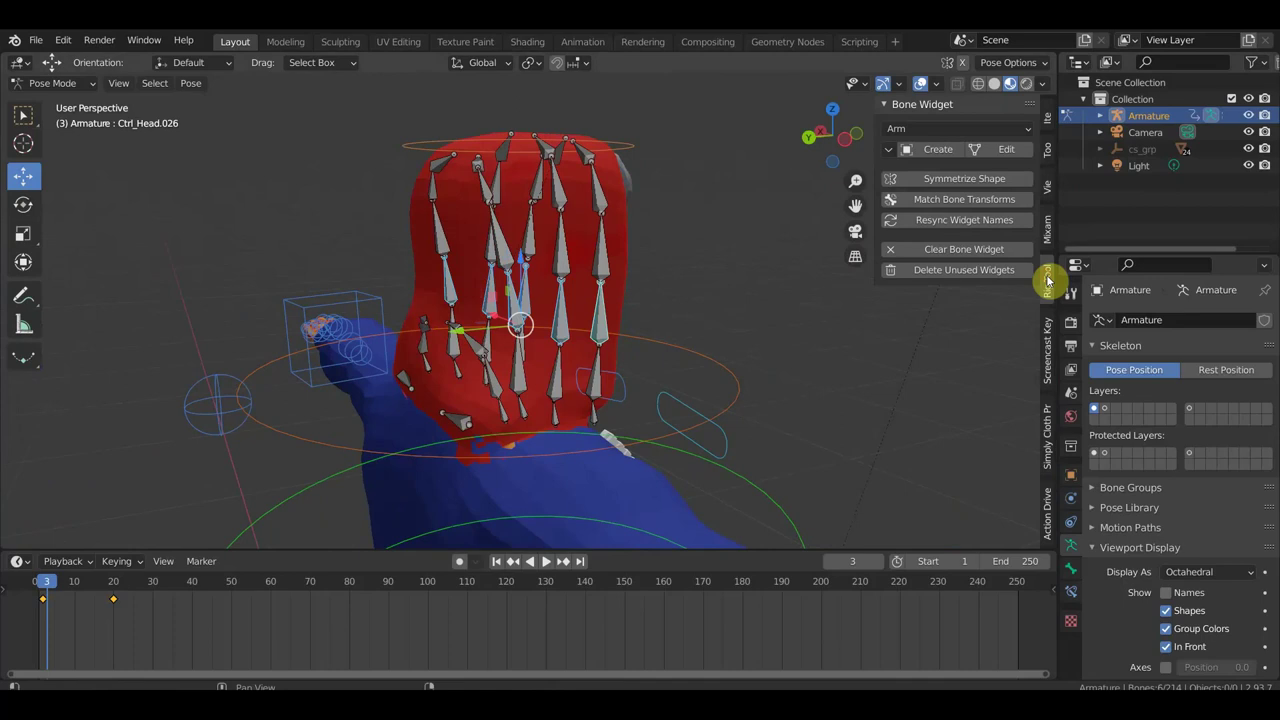
# - Create Finger-shaped custom widgets for the selected hood bones
pyautogui.click(934, 128)
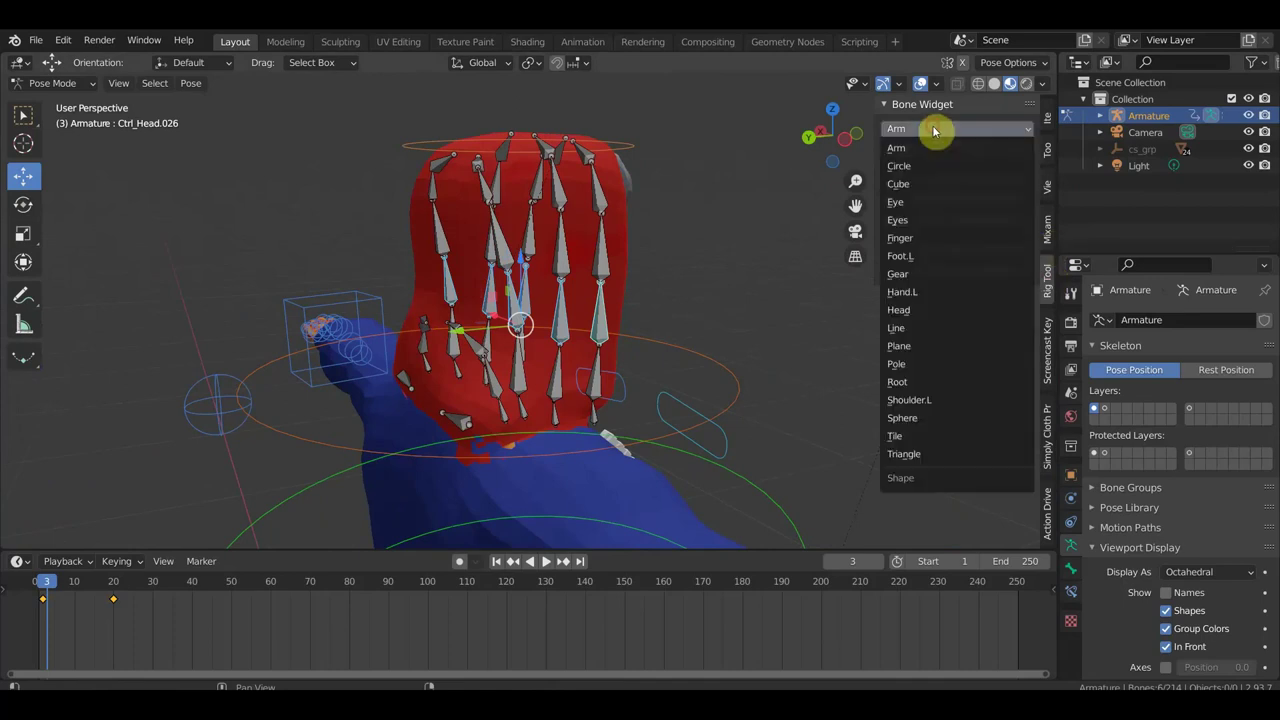
pyautogui.click(930, 240)
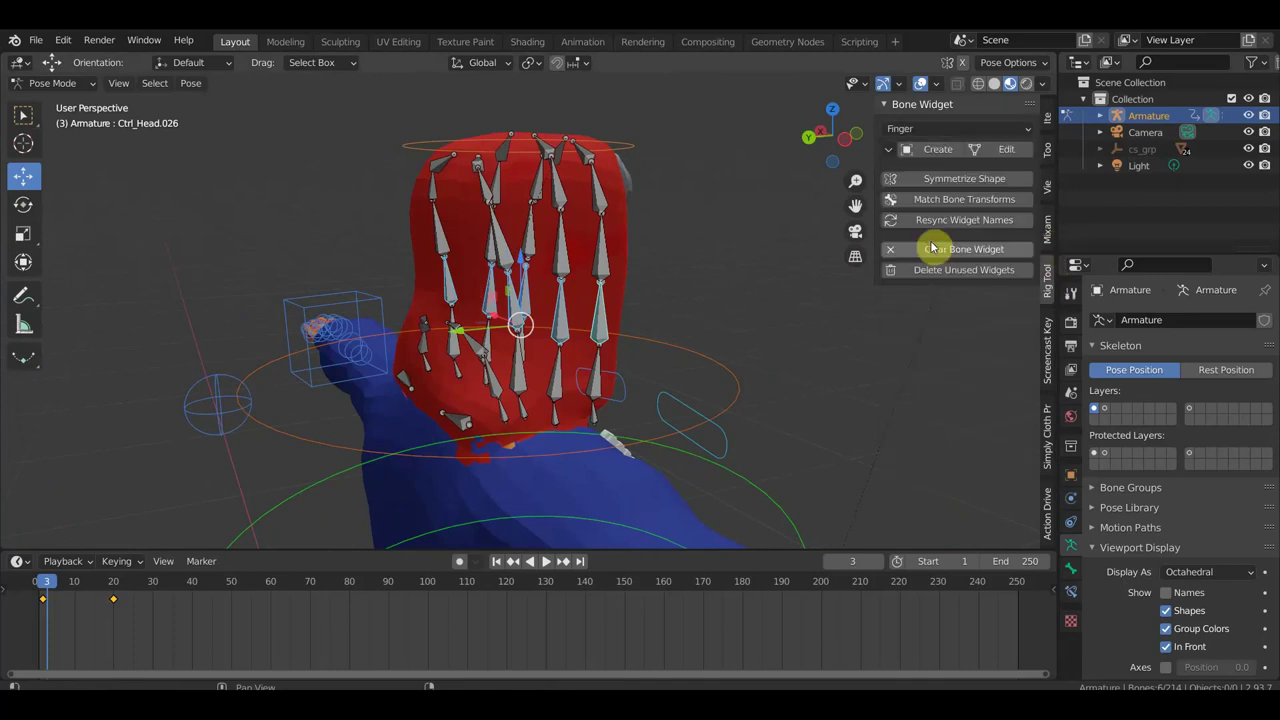
pyautogui.click(950, 152)
# - Select Ctrl_Head.027 and box-select the upper hood bones for the next widgets
pyautogui.moveTo(780, 343)
pyautogui.mouseDown(button='middle')
pyautogui.moveTo(766, 363)
pyautogui.moveTo(683, 374)
pyautogui.mouseUp(button='middle')
pyautogui.scroll(2, 670, 374)
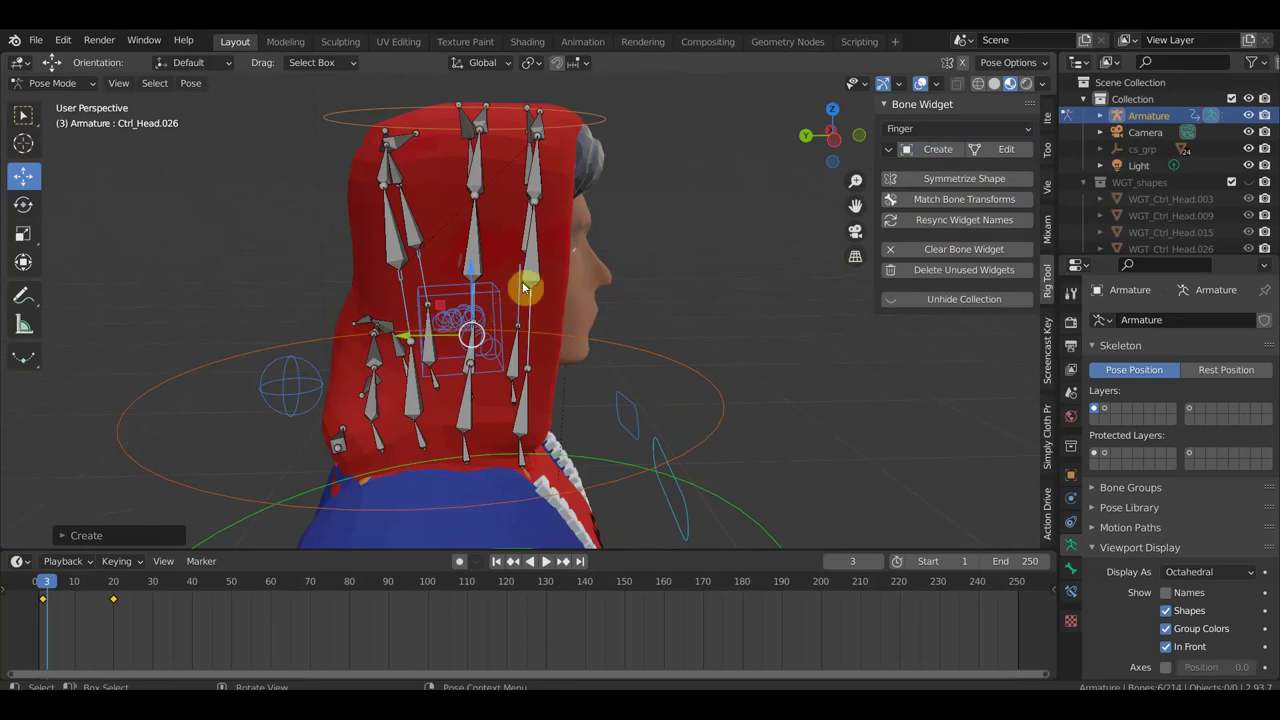
pyautogui.click(551, 256)
pyautogui.moveTo(563, 245); pyautogui.dragTo(380, 228)
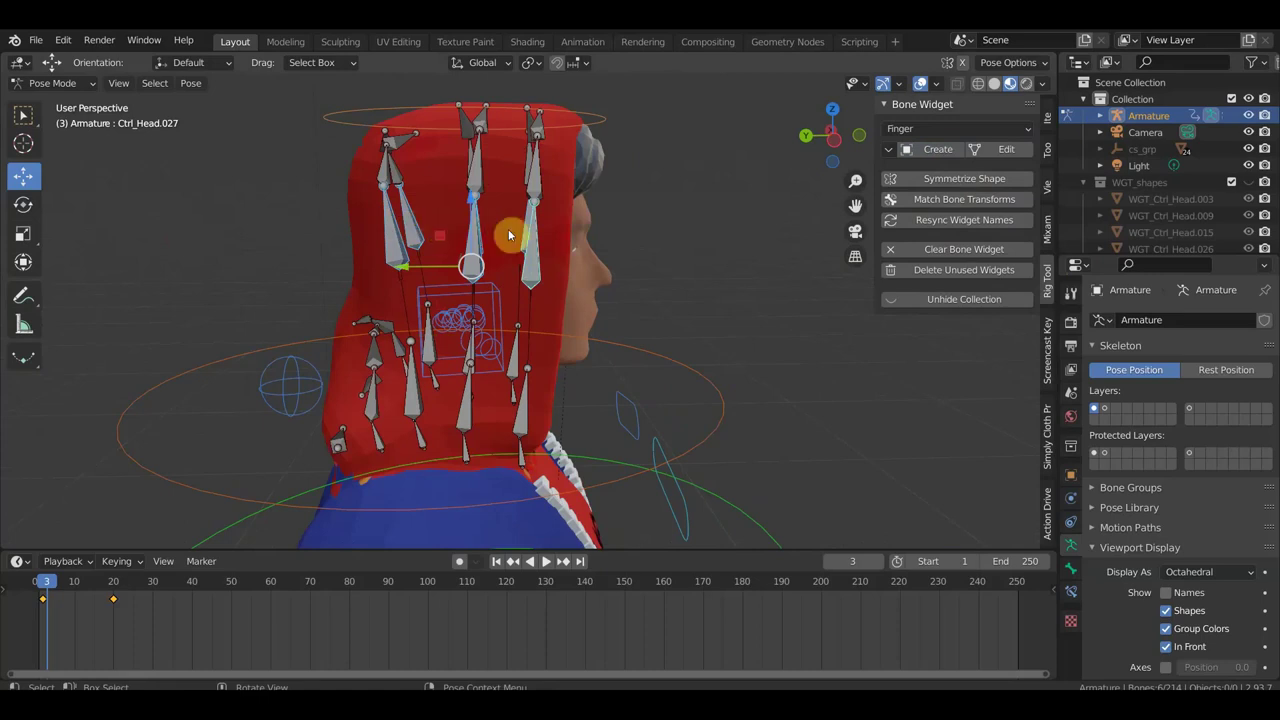
pyautogui.click(957, 129)
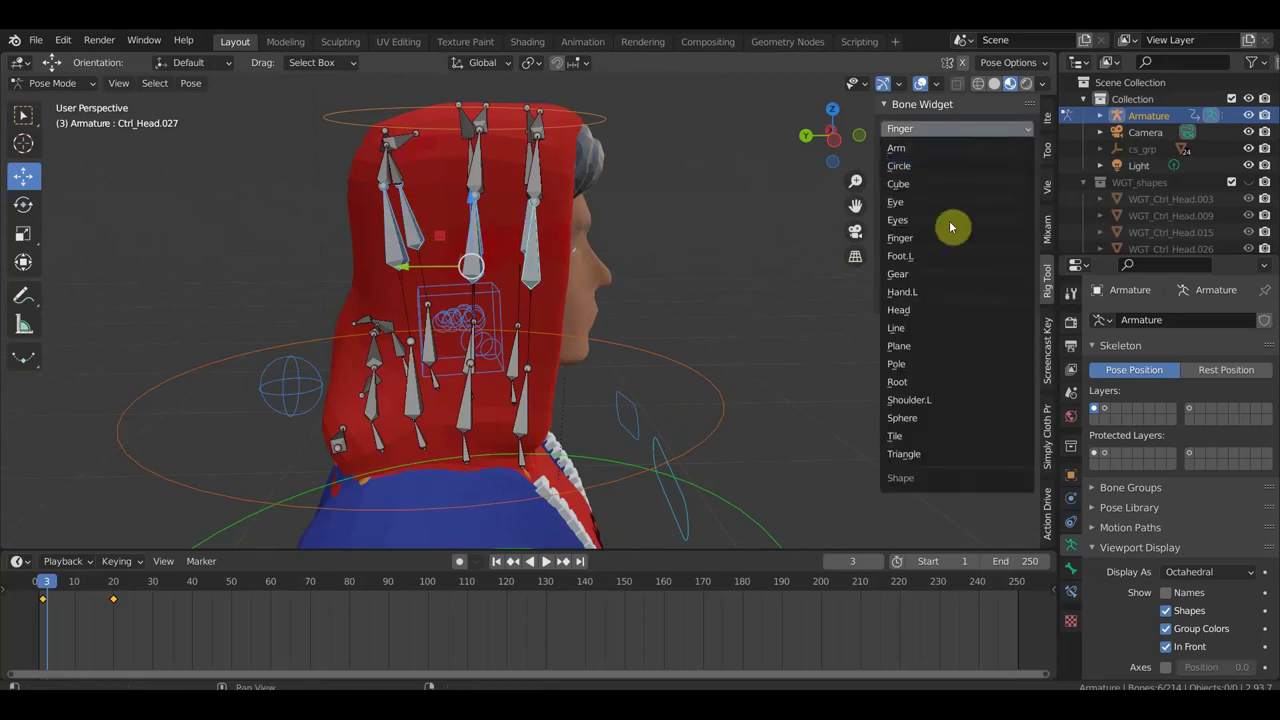
# - Create Sphere widgets on the upper hood bones at Global Size 1.63, Slide 0.51
pyautogui.click(915, 418)
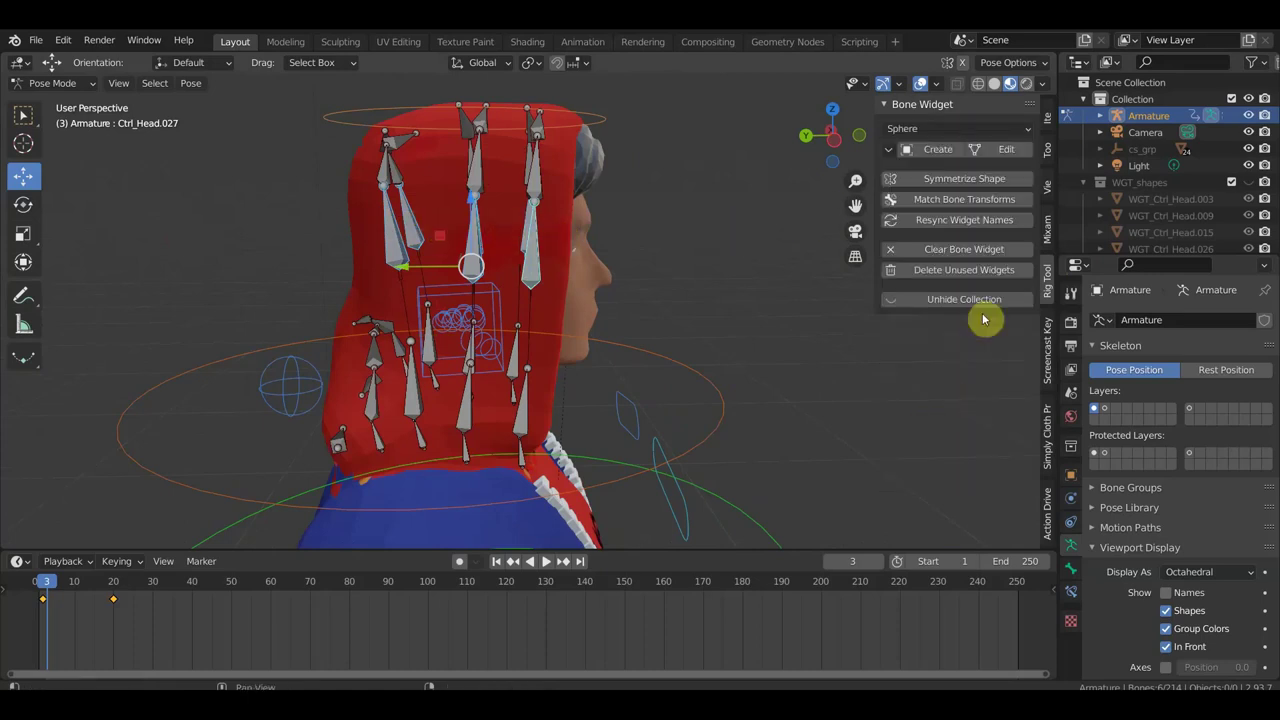
pyautogui.click(938, 149)
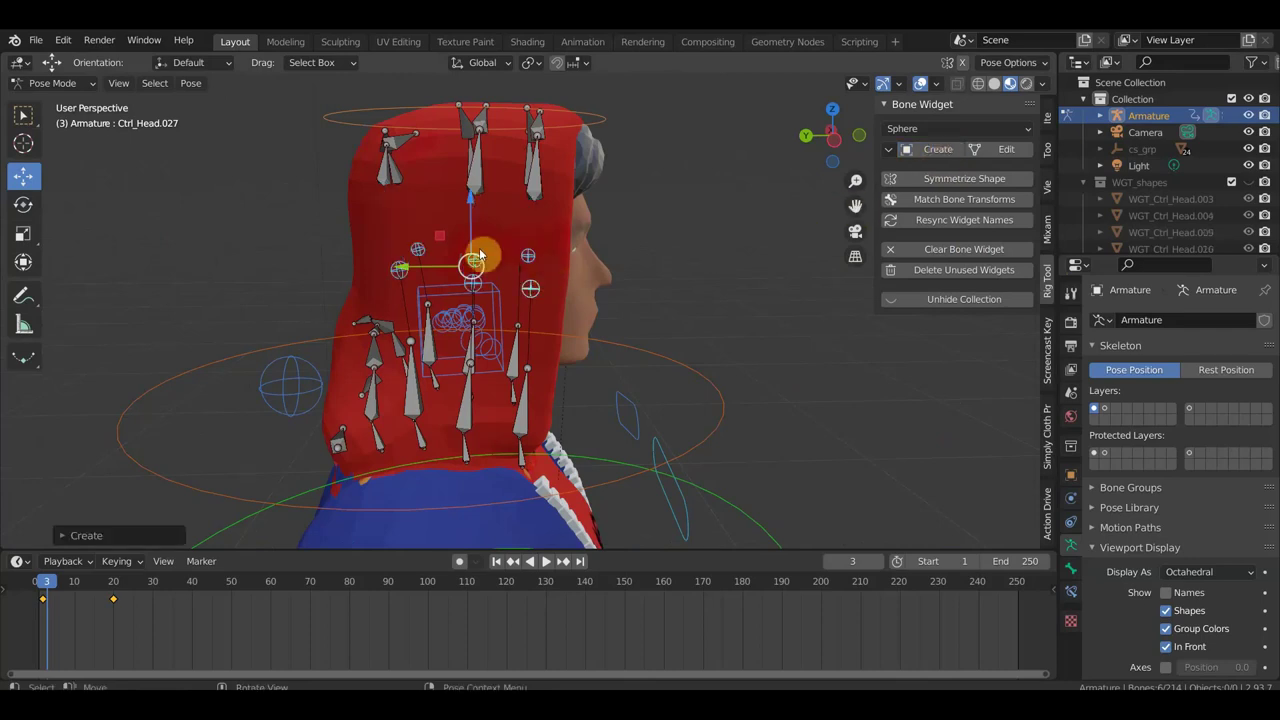
pyautogui.click(111, 534)
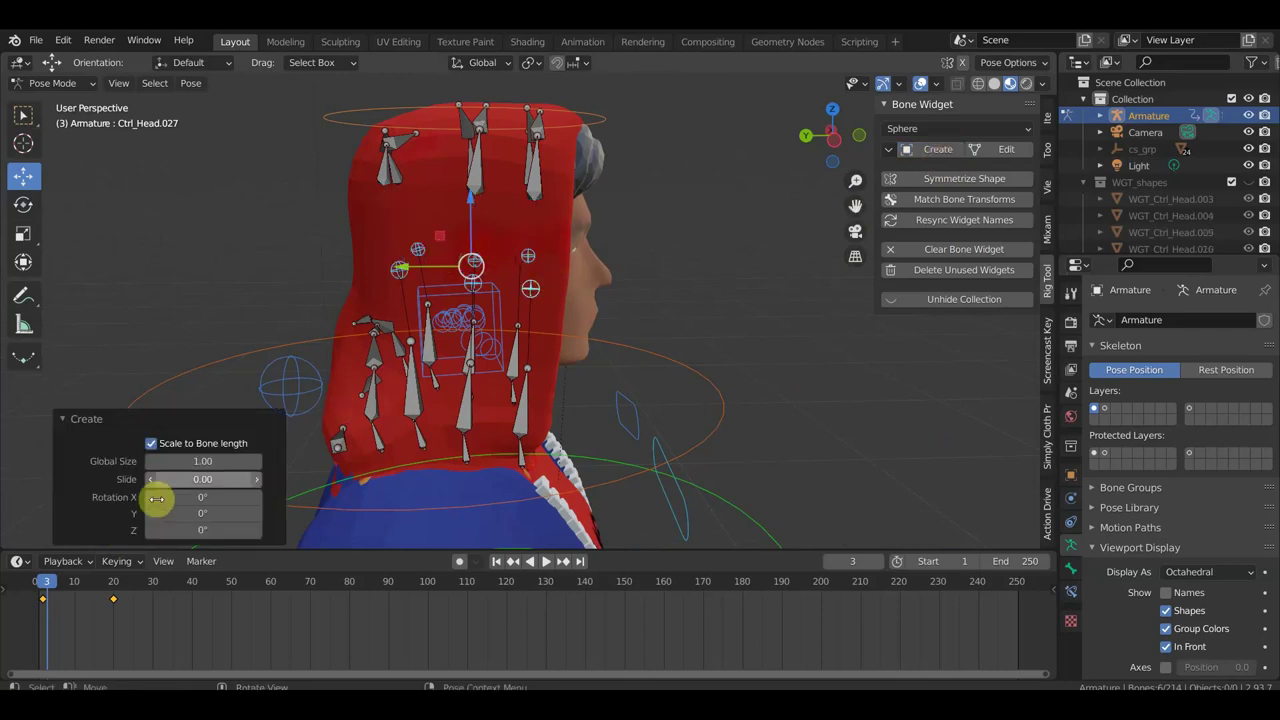
pyautogui.moveTo(202, 461)
pyautogui.mouseDown()
pyautogui.moveTo(250, 461)
pyautogui.moveTo(229, 479)
pyautogui.moveTo(253, 479)
pyautogui.mouseUp()
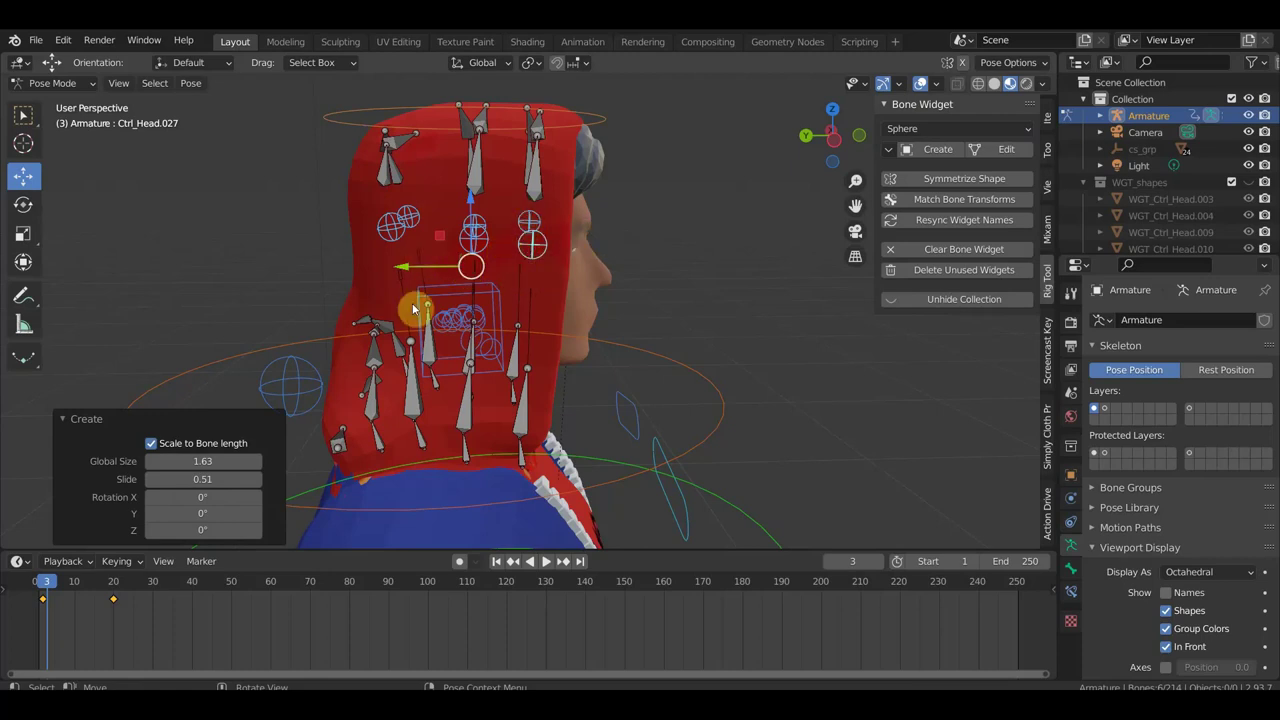
# - Pan the view and begin selecting the lower hood bones, starting with Ctrl_Head.025
pyautogui.moveTo(528, 271)
pyautogui.keyDown('shift'); pyautogui.mouseDown(button='middle')
pyautogui.moveTo(458, 290)
pyautogui.moveTo(580, 249)
pyautogui.mouseUp(button='middle'); pyautogui.keyUp('shift')
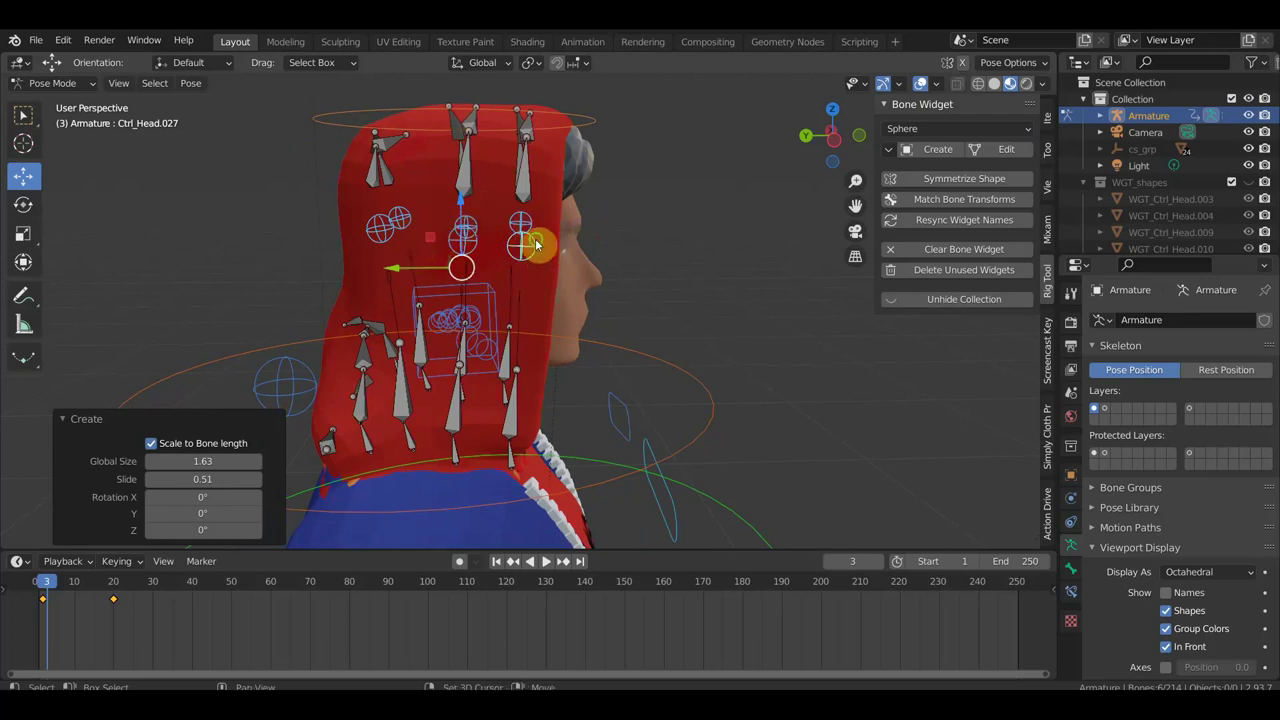
pyautogui.keyDown('shift'); pyautogui.moveTo(535, 243); pyautogui.dragTo(551, 217, button='middle'); pyautogui.keyUp('shift')
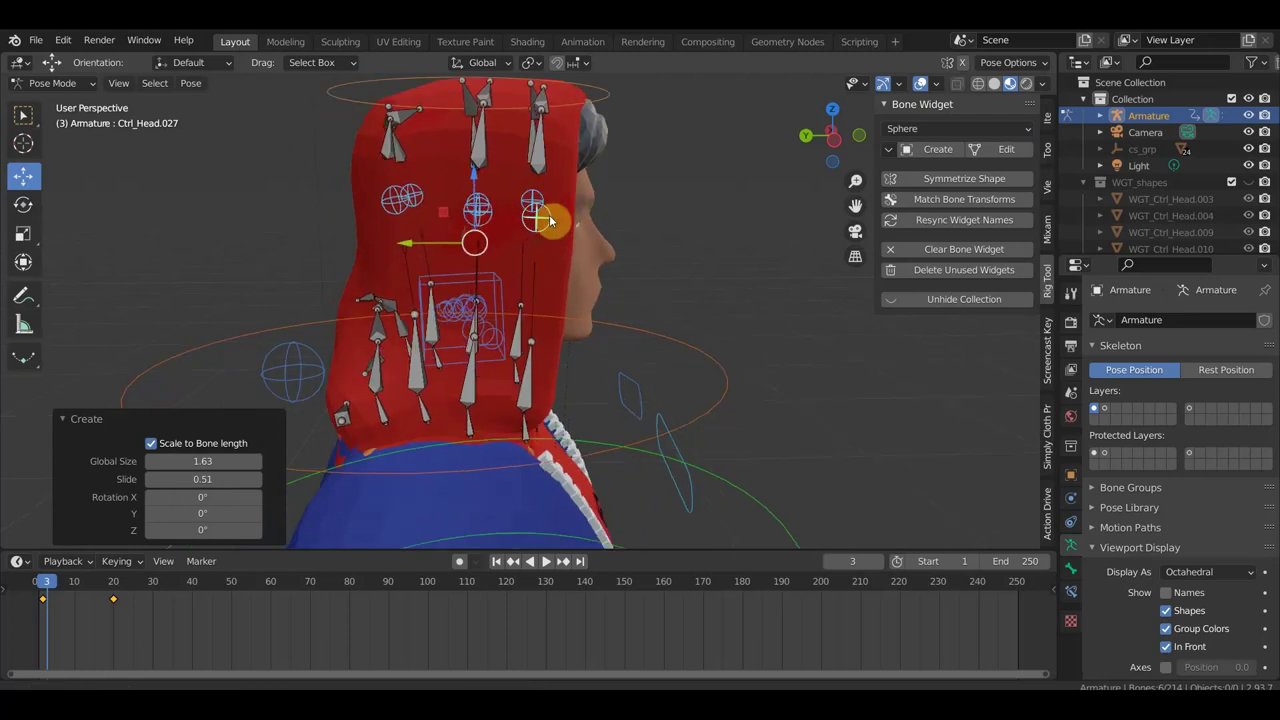
pyautogui.click(525, 385)
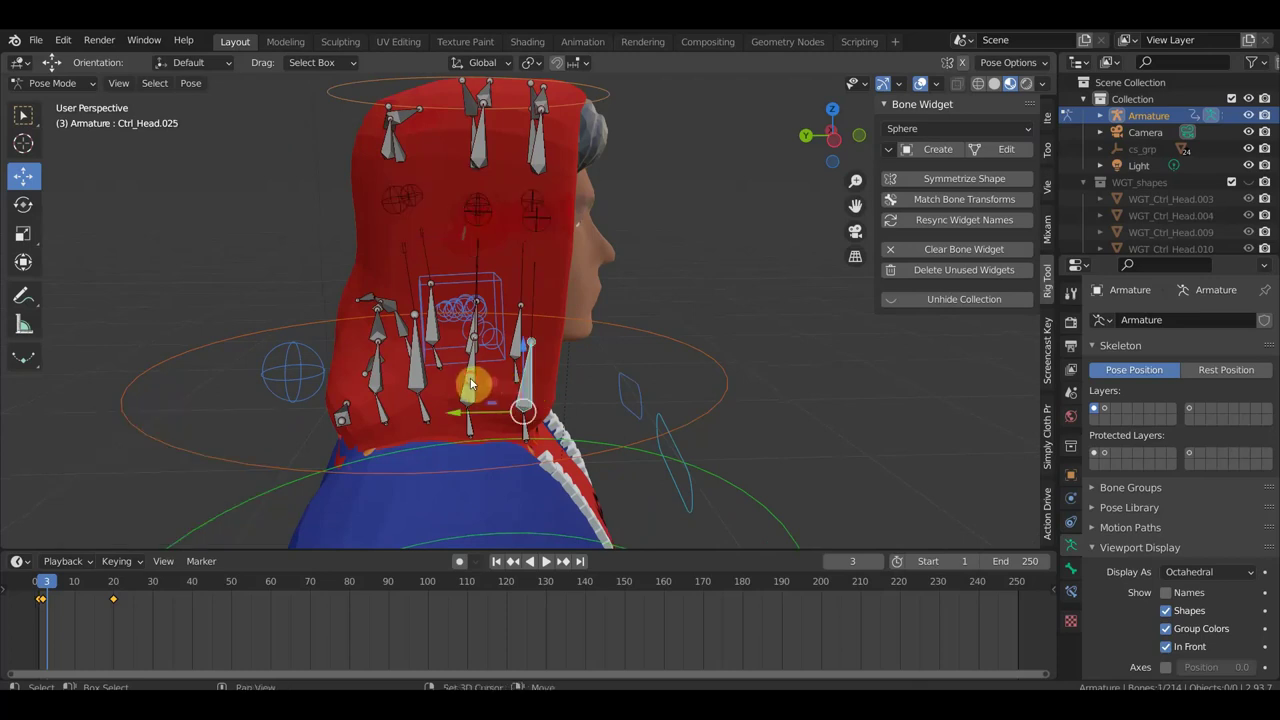
pyautogui.click(419, 374)
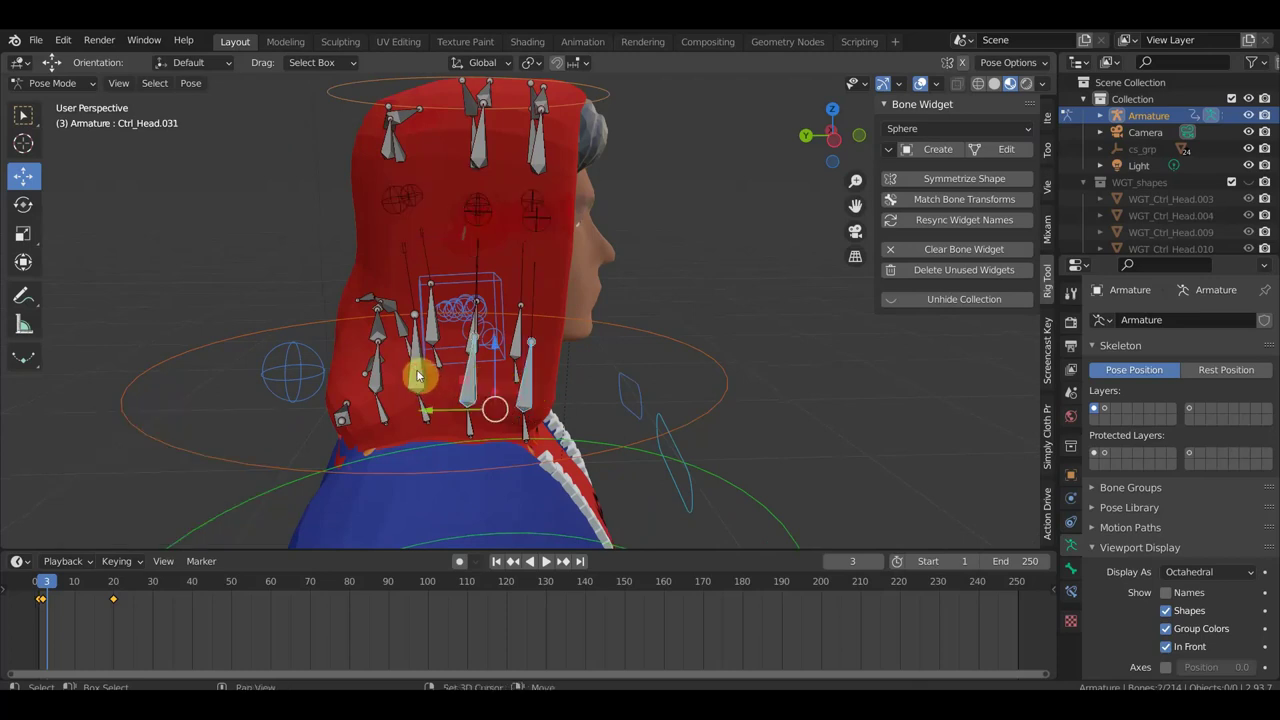
# - Shift-select the remaining bones along the lower back row of the hood
pyautogui.click(395, 375)
pyautogui.keyDown('shift'); pyautogui.click(427, 398); pyautogui.keyUp('shift')
pyautogui.moveTo(427, 398)
pyautogui.mouseDown(button='middle')
pyautogui.moveTo(603, 390)
pyautogui.moveTo(397, 402)
pyautogui.moveTo(585, 383)
pyautogui.mouseUp(button='middle')
pyautogui.keyDown('shift'); pyautogui.click(417, 383); pyautogui.keyUp('shift')
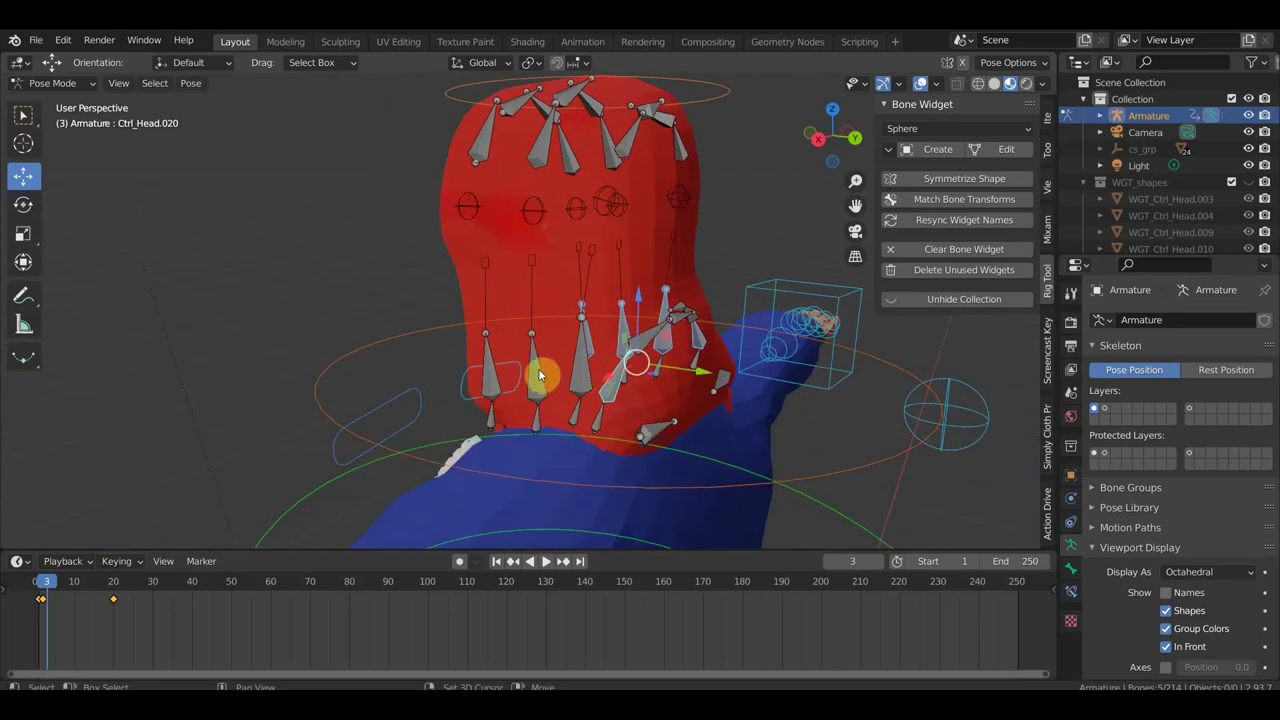
pyautogui.keyDown('shift'); pyautogui.click(538, 368); pyautogui.keyUp('shift')
pyautogui.keyDown('shift'); pyautogui.click(491, 355); pyautogui.keyUp('shift')
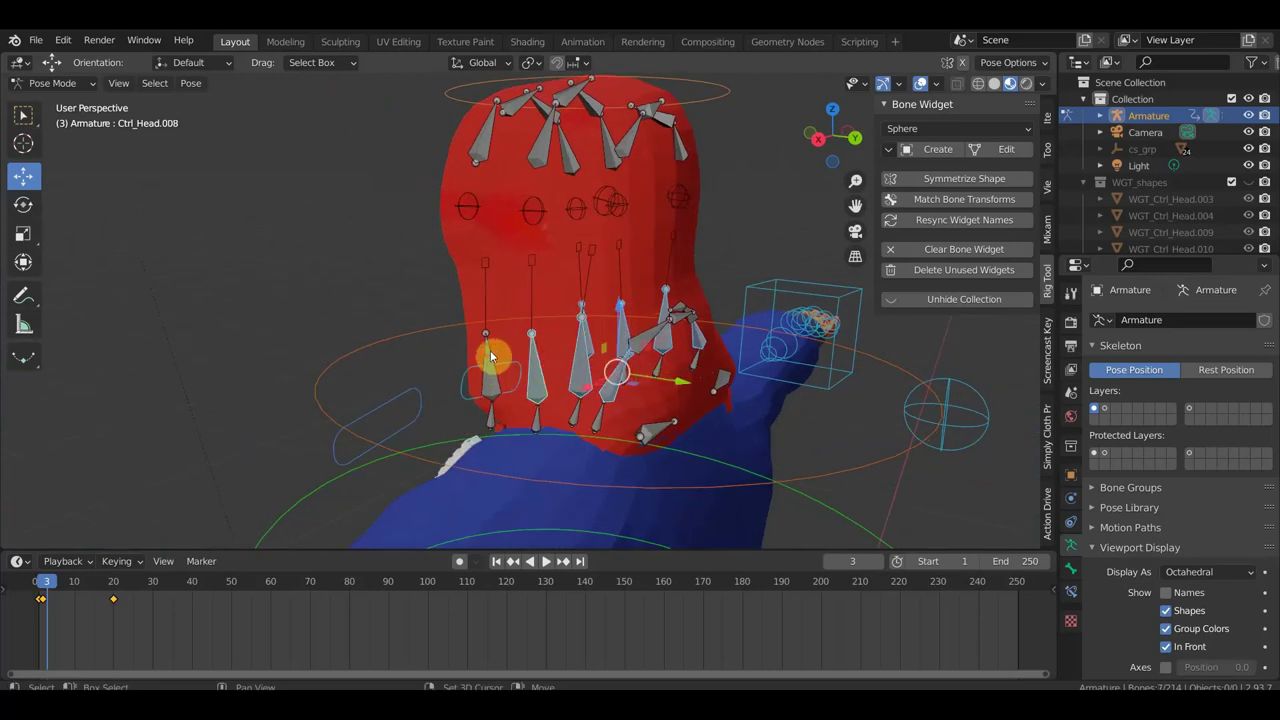
pyautogui.keyDown('shift'); pyautogui.click(494, 350); pyautogui.keyUp('shift')
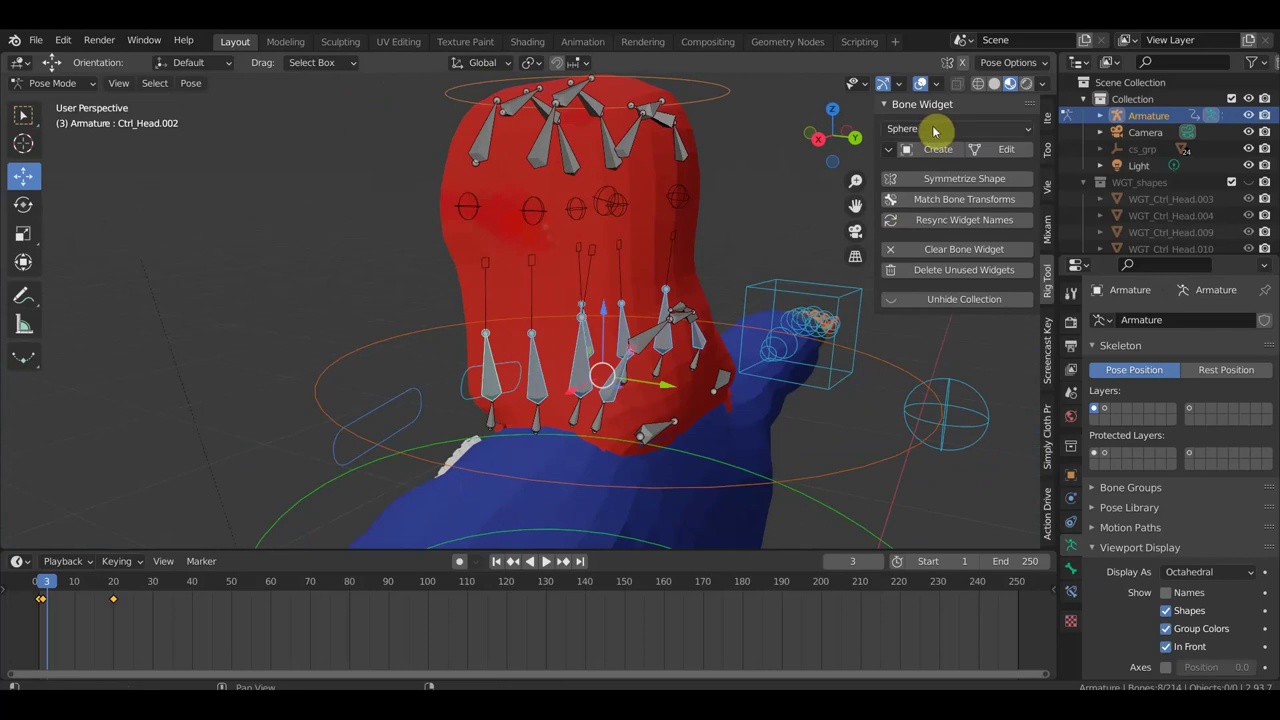
# - Create Cube widgets on the lower hood bones and shrink them to Global Size 0.07
pyautogui.click(934, 130)
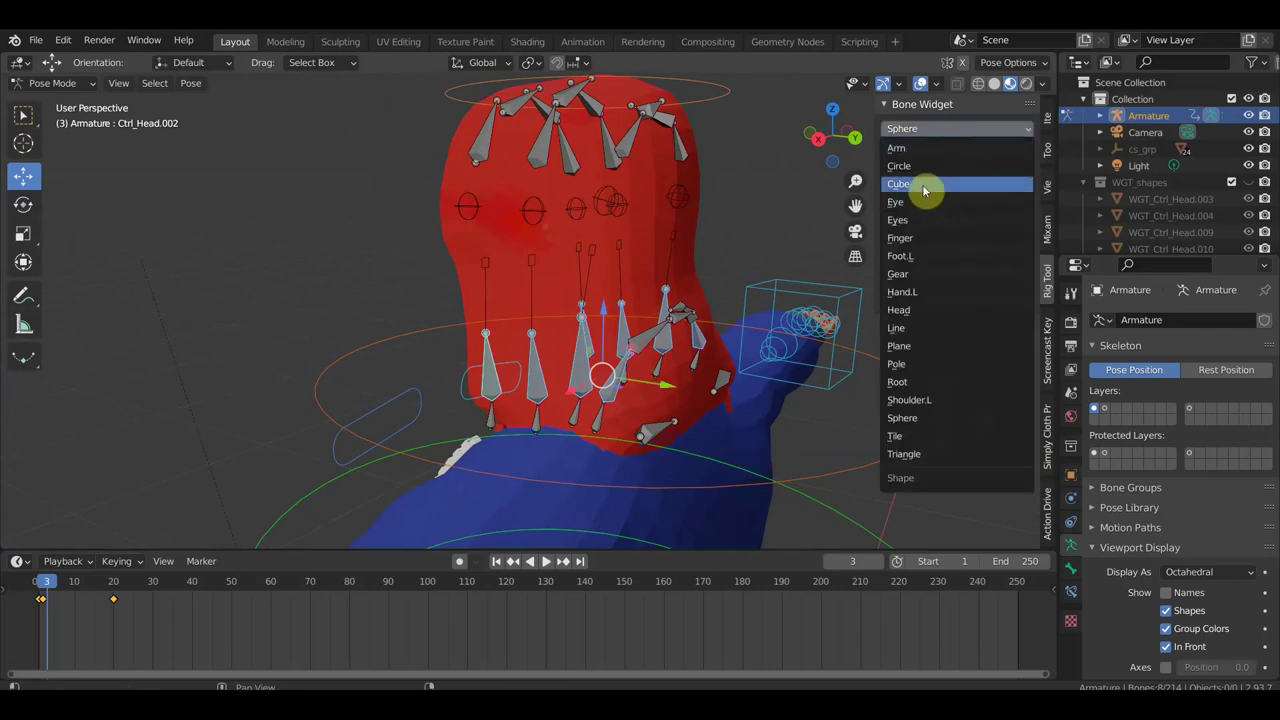
pyautogui.click(922, 184)
pyautogui.click(940, 150)
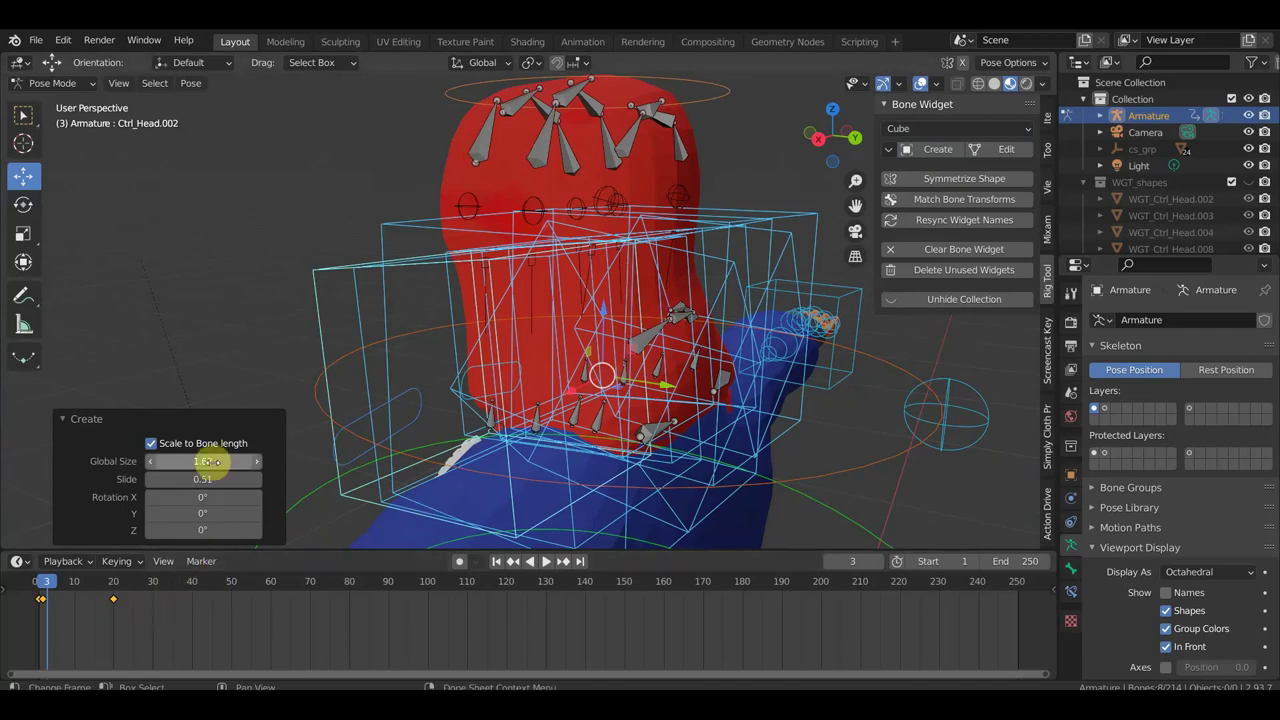
pyautogui.moveTo(202, 461)
pyautogui.mouseDown()
pyautogui.moveTo(160, 461)
pyautogui.moveTo(230, 461)
pyautogui.moveTo(190, 461)
pyautogui.mouseUp()
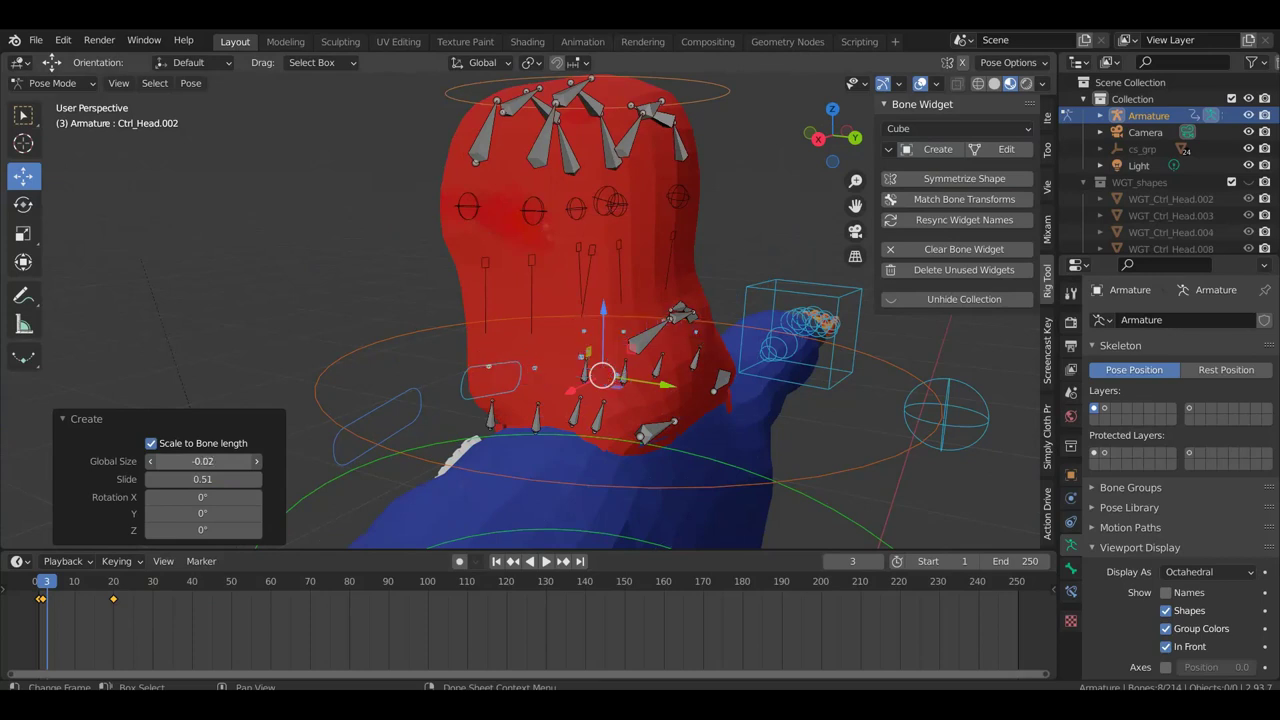
pyautogui.moveTo(202, 461); pyautogui.dragTo(215, 461)
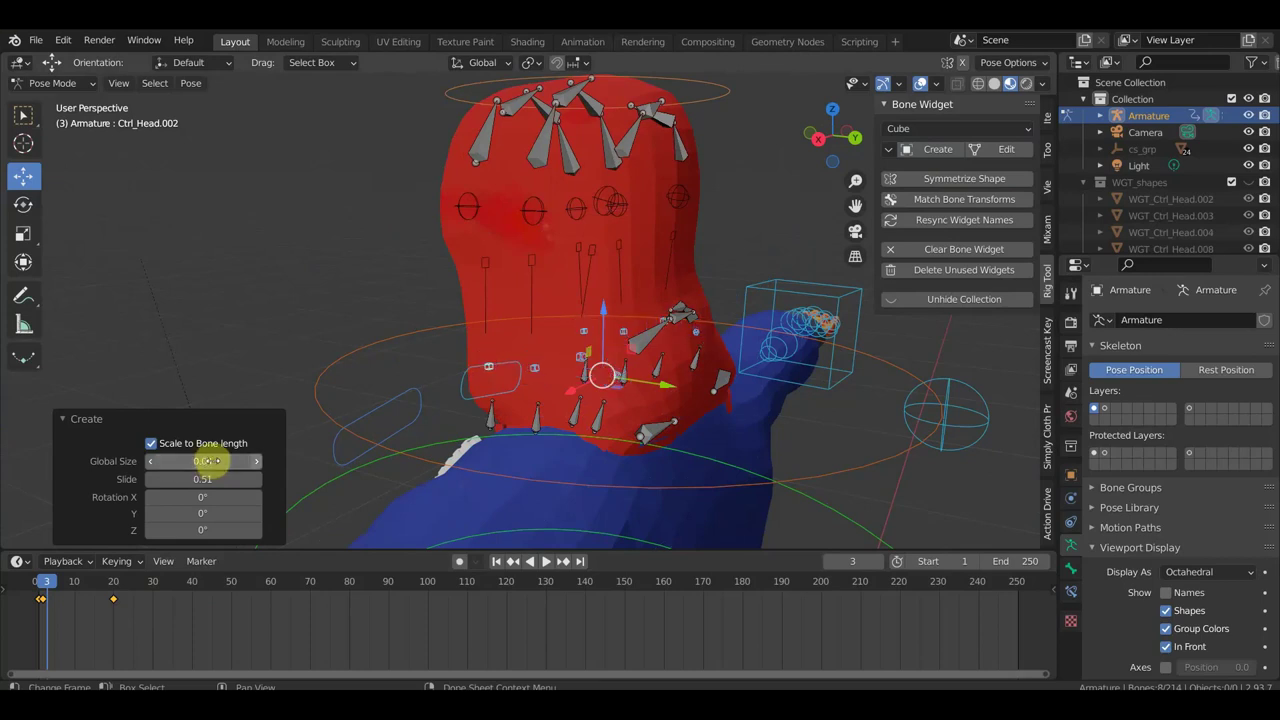
pyautogui.moveTo(356, 441); pyautogui.dragTo(415, 434, button='middle')
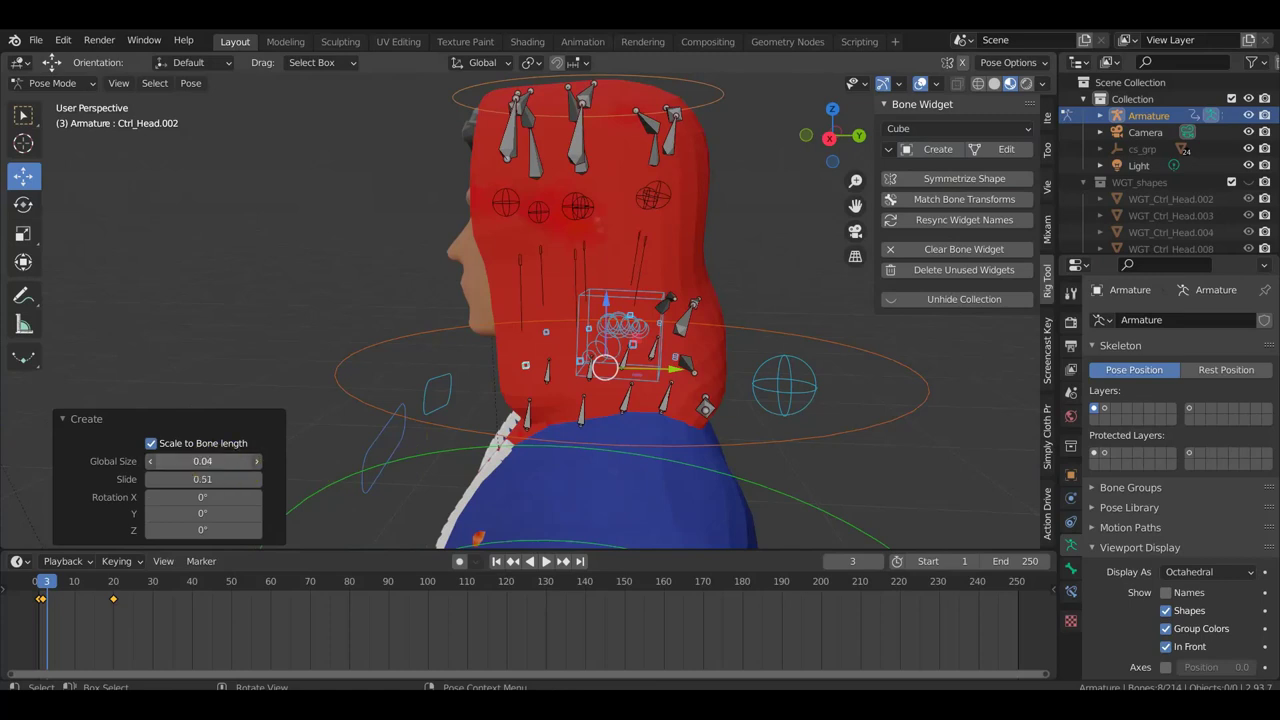
pyautogui.moveTo(202, 461); pyautogui.dragTo(230, 461)
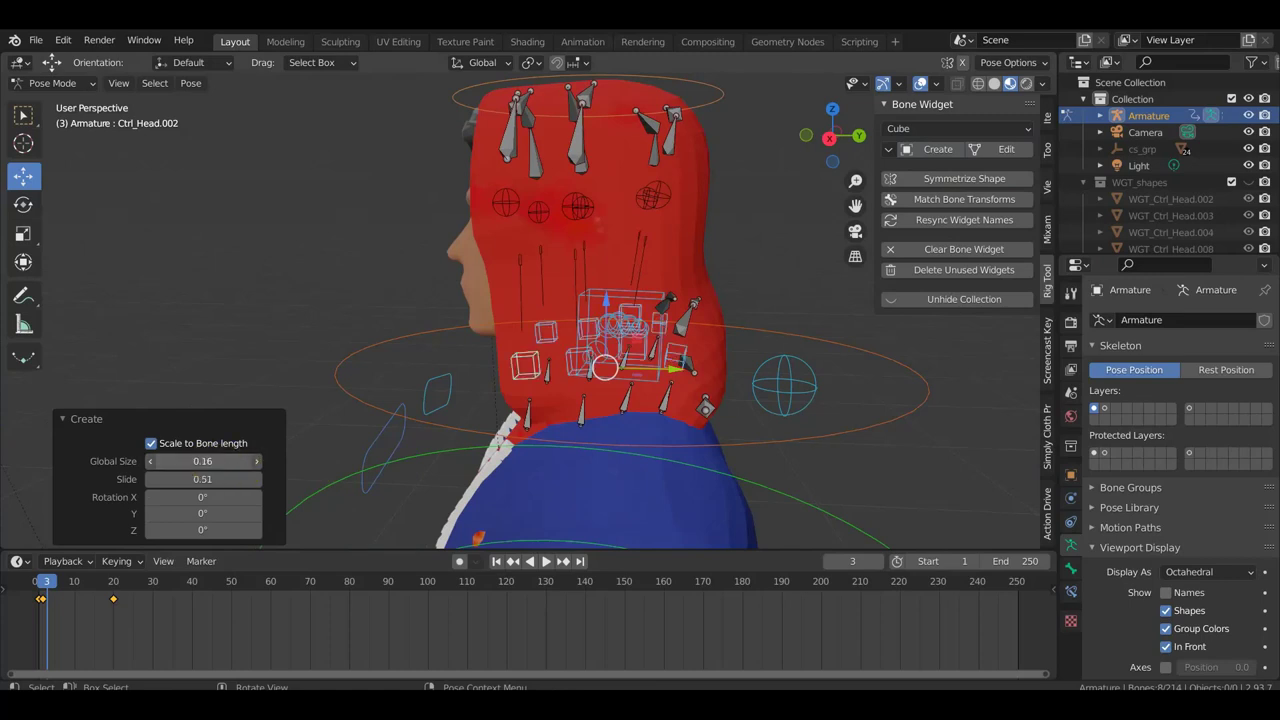
pyautogui.moveTo(230, 461); pyautogui.dragTo(195, 461)
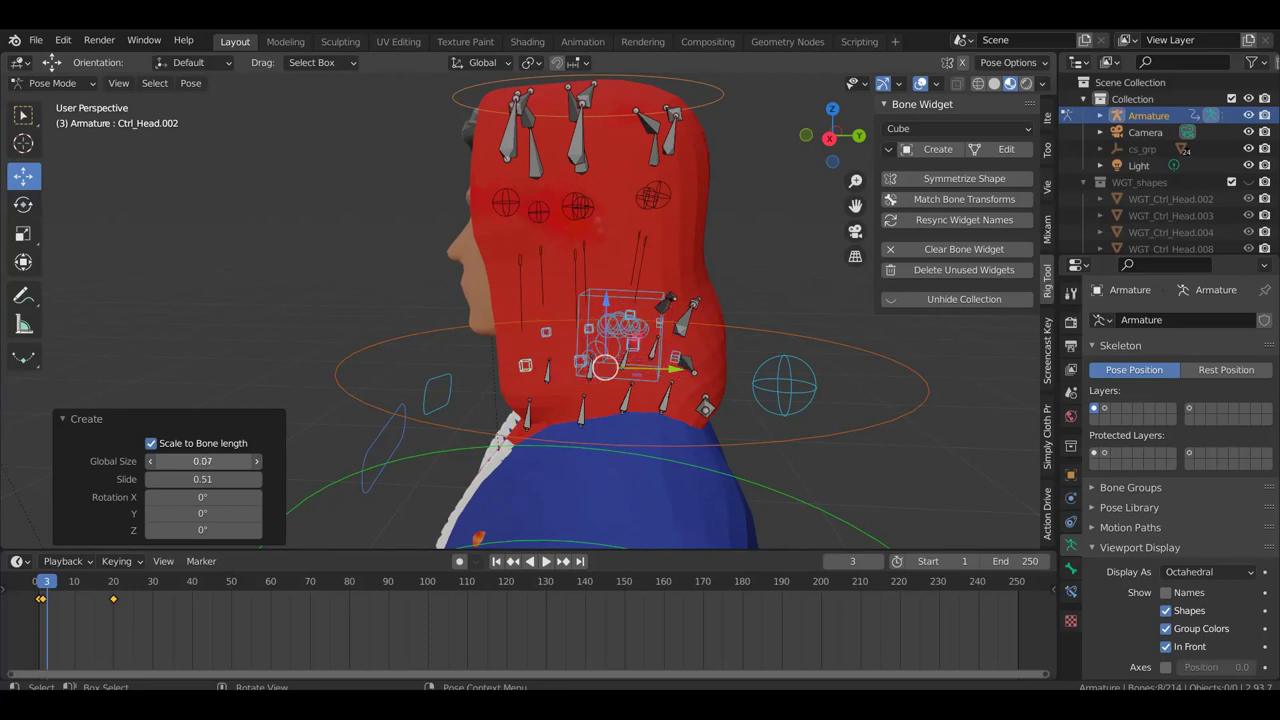
pyautogui.moveTo(533, 368)
pyautogui.mouseDown(button='middle')
pyautogui.moveTo(633, 296)
pyautogui.moveTo(551, 245)
pyautogui.moveTo(577, 278)
pyautogui.moveTo(563, 277)
pyautogui.moveTo(572, 307)
pyautogui.moveTo(556, 284)
pyautogui.mouseUp(button='middle')
pyautogui.scroll(5, 556, 284)
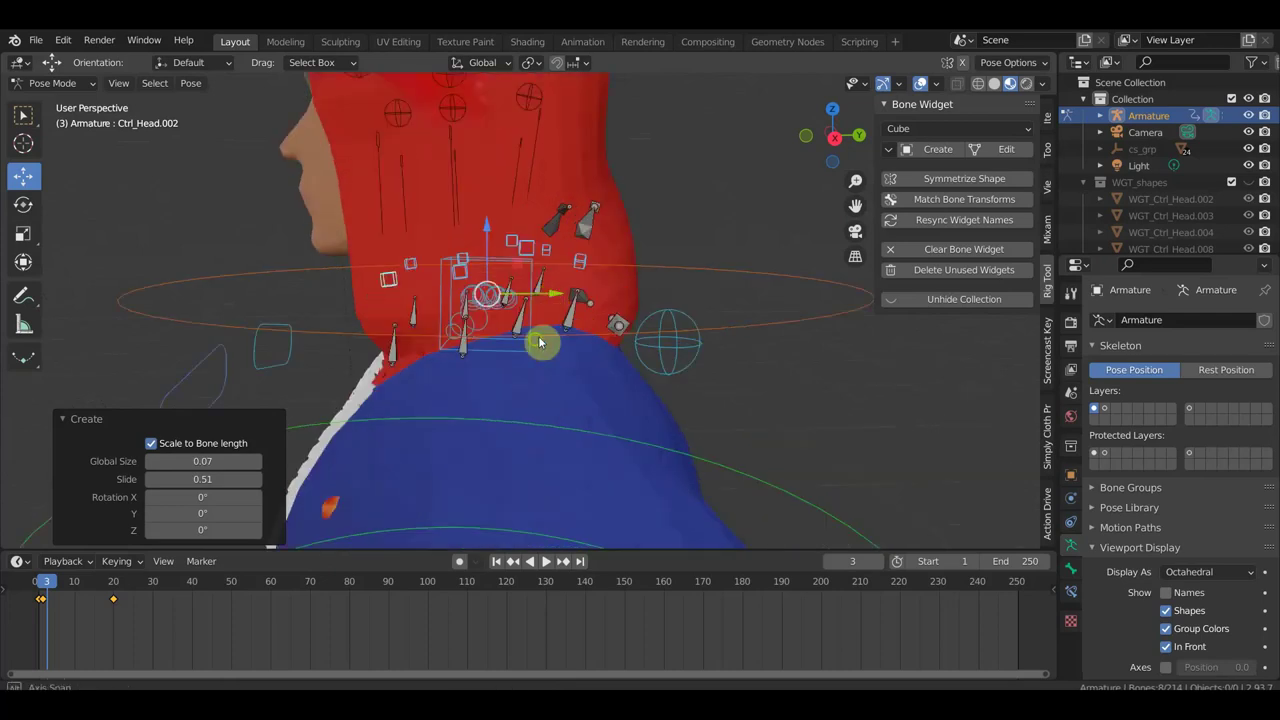
# - Shift-select the eight neck-row hood bones, orbiting around the neck to reach them all
pyautogui.moveTo(537, 343); pyautogui.dragTo(523, 351, button='middle')
pyautogui.moveTo(384, 348); pyautogui.dragTo(450, 347)
pyautogui.keyDown('shift'); pyautogui.click(424, 308); pyautogui.keyUp('shift')
pyautogui.keyDown('shift'); pyautogui.click(476, 304); pyautogui.keyUp('shift')
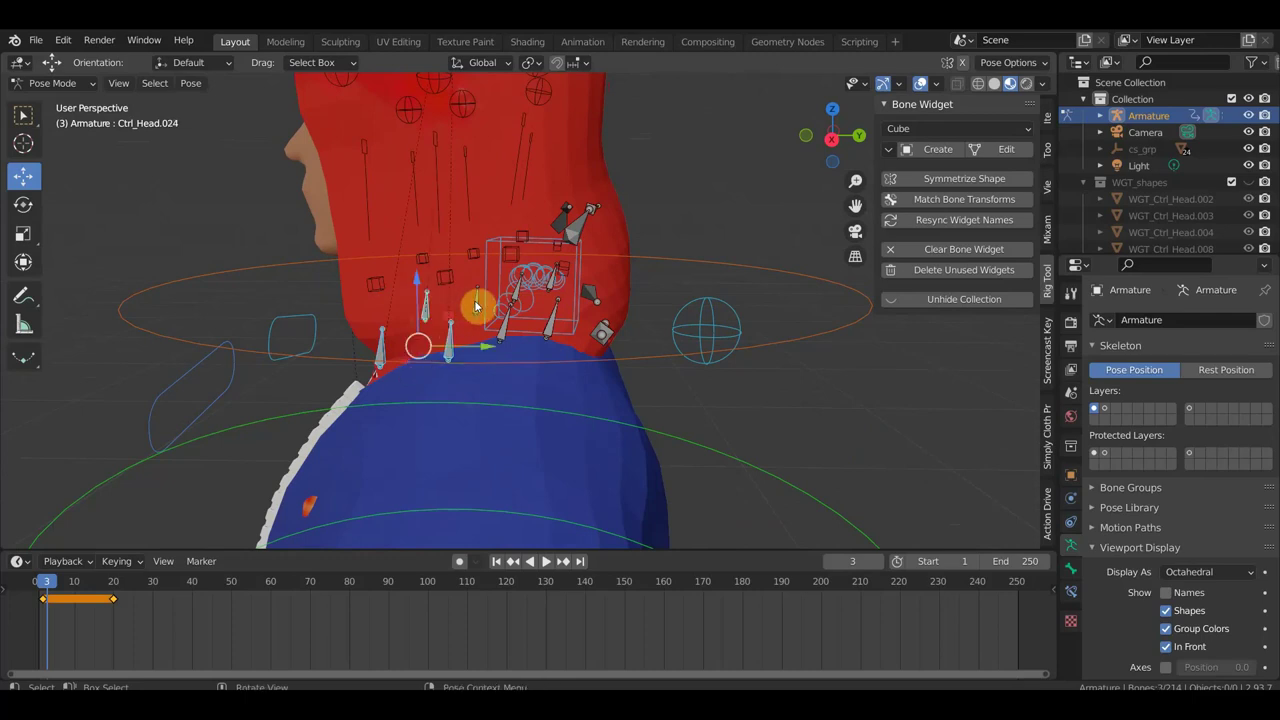
pyautogui.keyDown('shift'); pyautogui.click(503, 333); pyautogui.keyUp('shift')
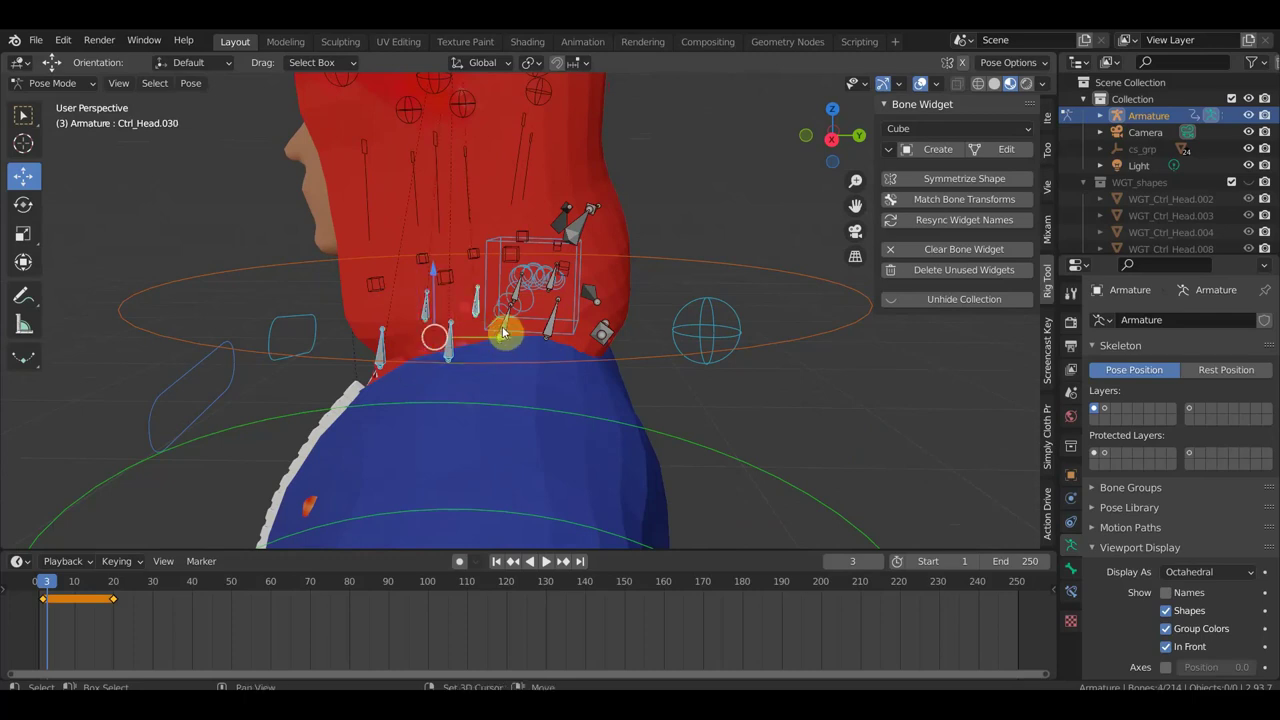
pyautogui.keyDown('shift'); pyautogui.click(550, 333); pyautogui.keyUp('shift')
pyautogui.keyDown('shift'); pyautogui.click(616, 322); pyautogui.keyUp('shift')
pyautogui.moveTo(606, 329); pyautogui.dragTo(460, 349, button='middle')
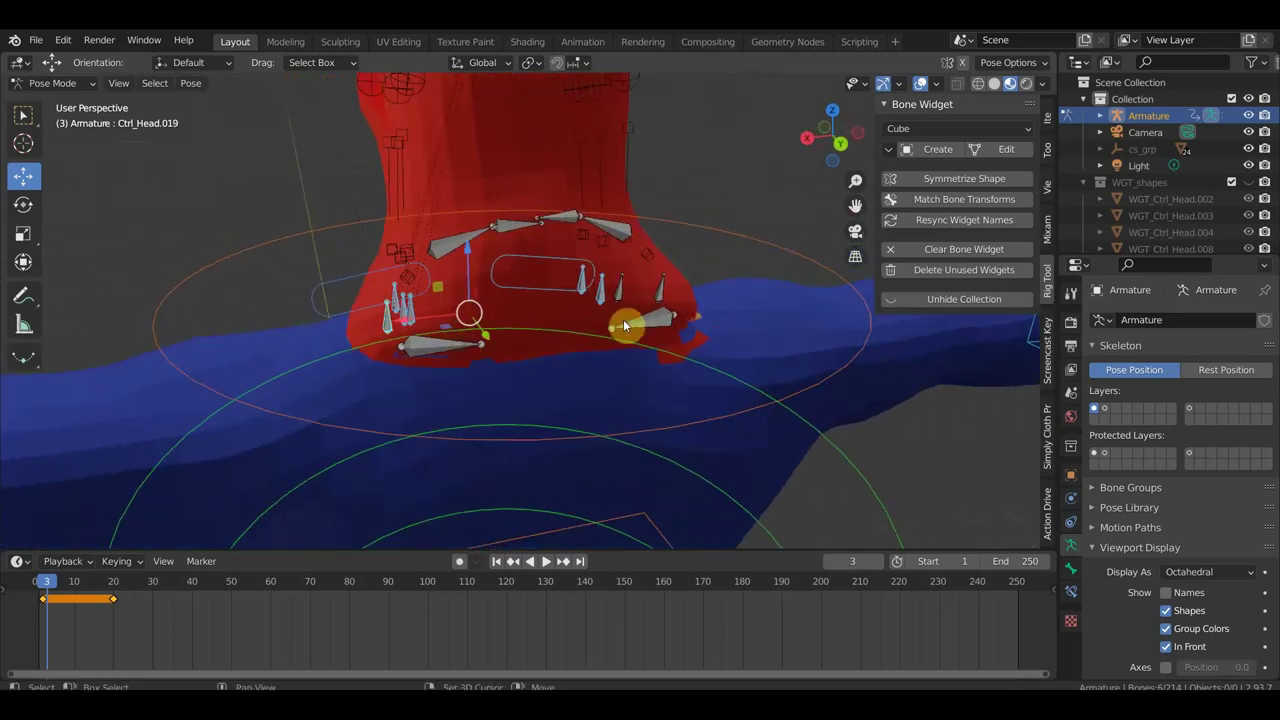
pyautogui.keyDown('shift'); pyautogui.click(624, 292); pyautogui.keyUp('shift')
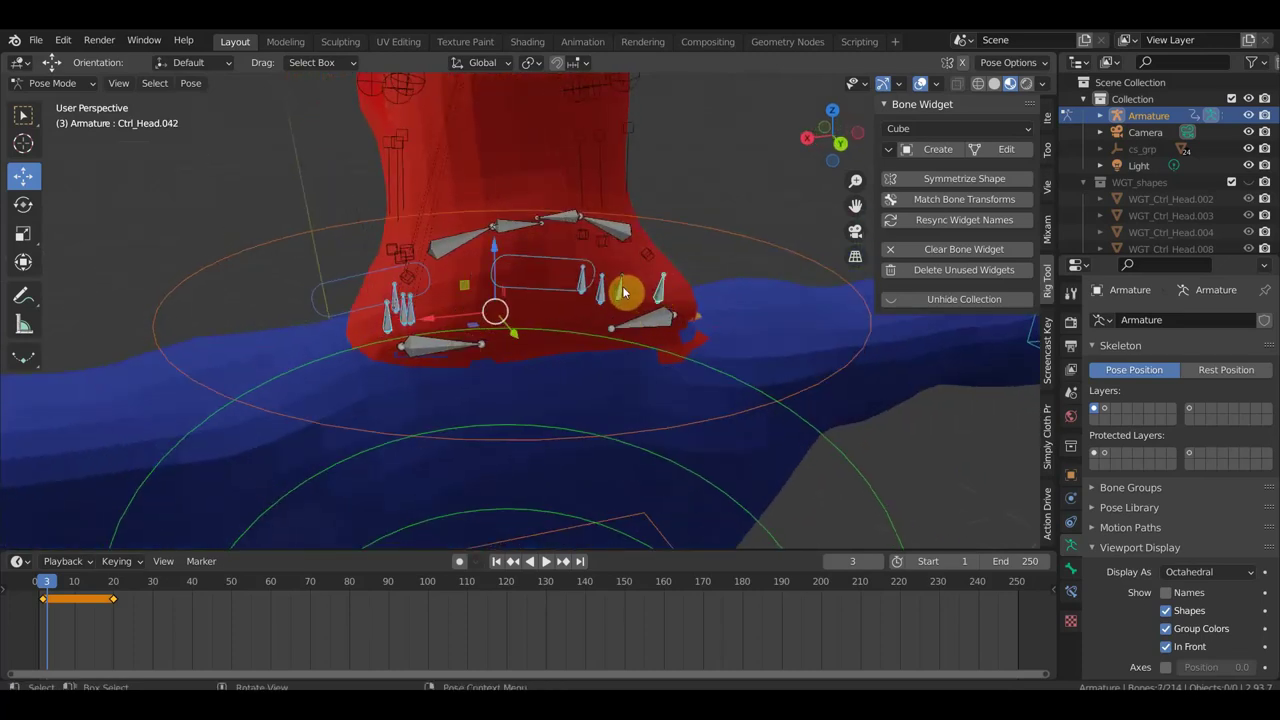
pyautogui.keyDown('shift'); pyautogui.click(628, 289); pyautogui.keyUp('shift')
pyautogui.moveTo(629, 286); pyautogui.dragTo(763, 270, button='middle')
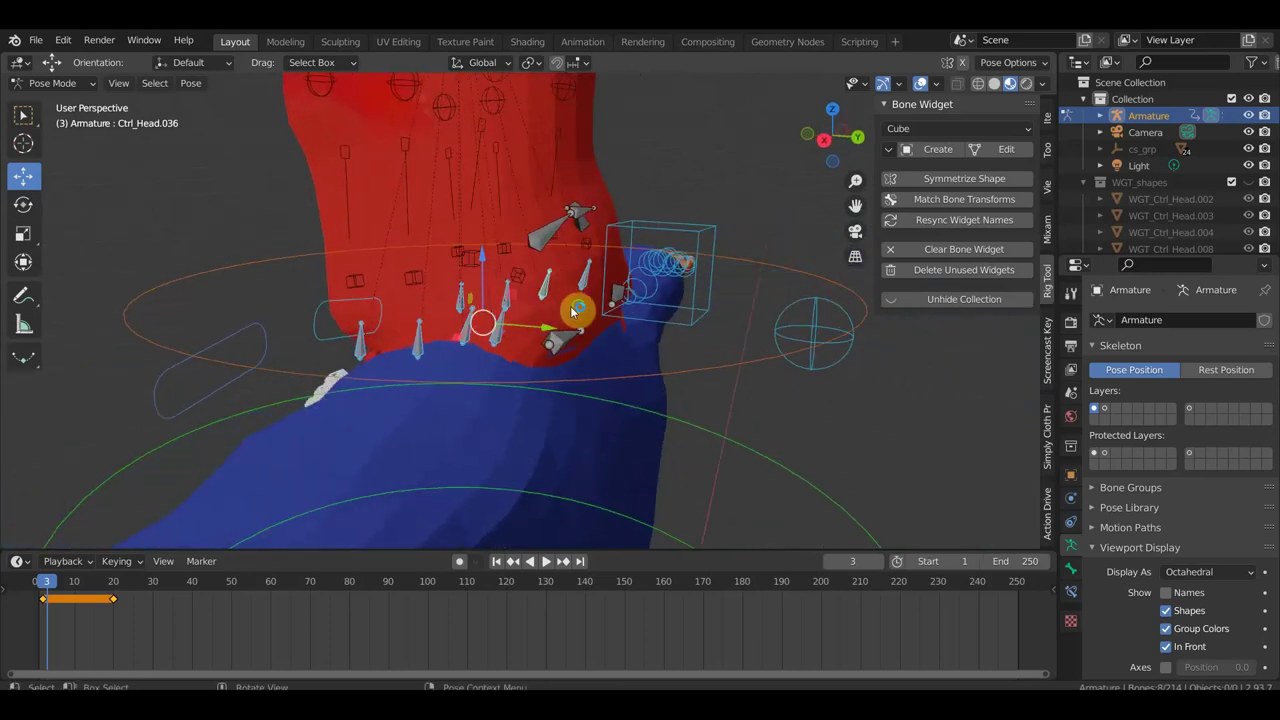
pyautogui.moveTo(575, 310); pyautogui.dragTo(614, 306, button='middle')
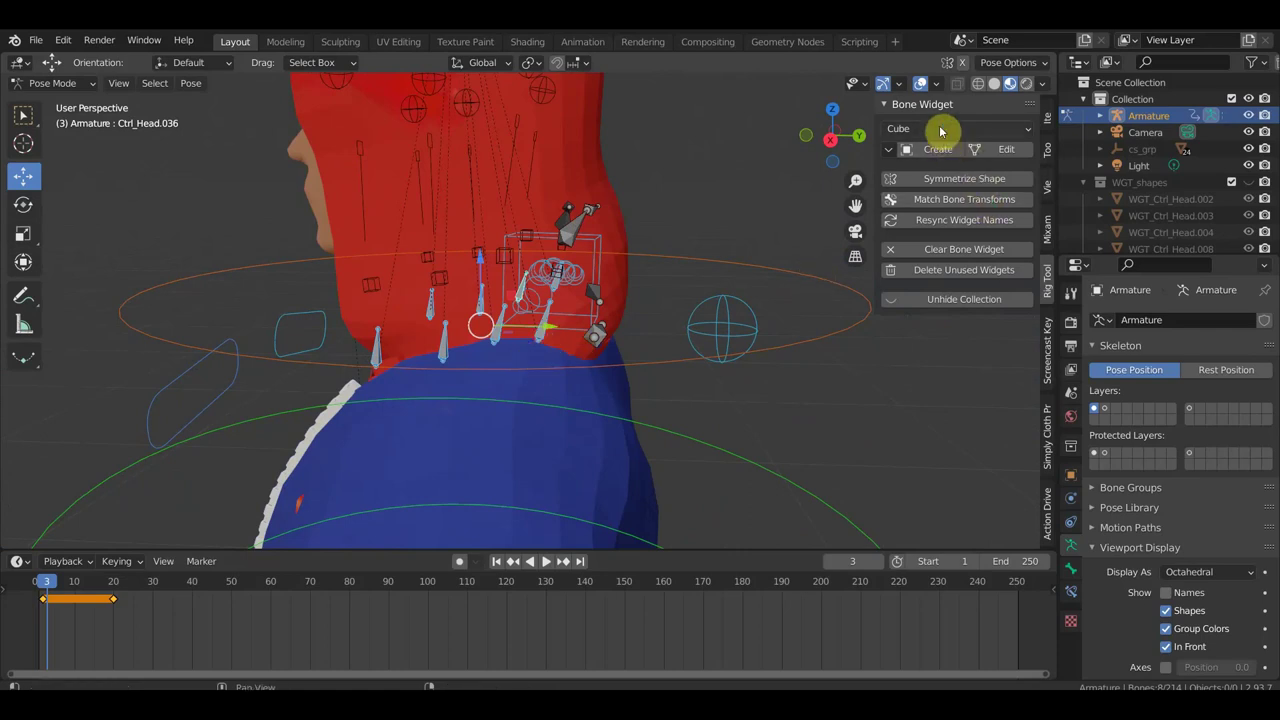
pyautogui.click(943, 131)
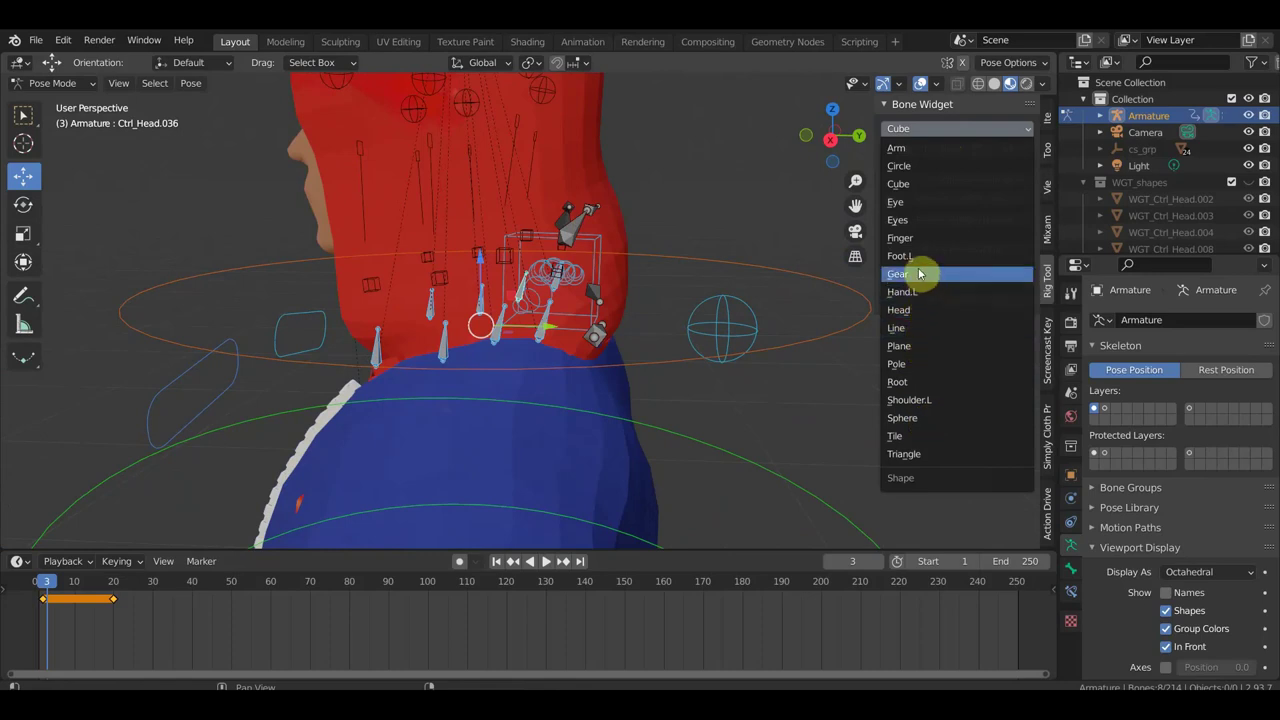
# - Create Circle widgets on the neck bones, sized to Global Size 0.25
pyautogui.click(909, 166)
pyautogui.click(935, 150)
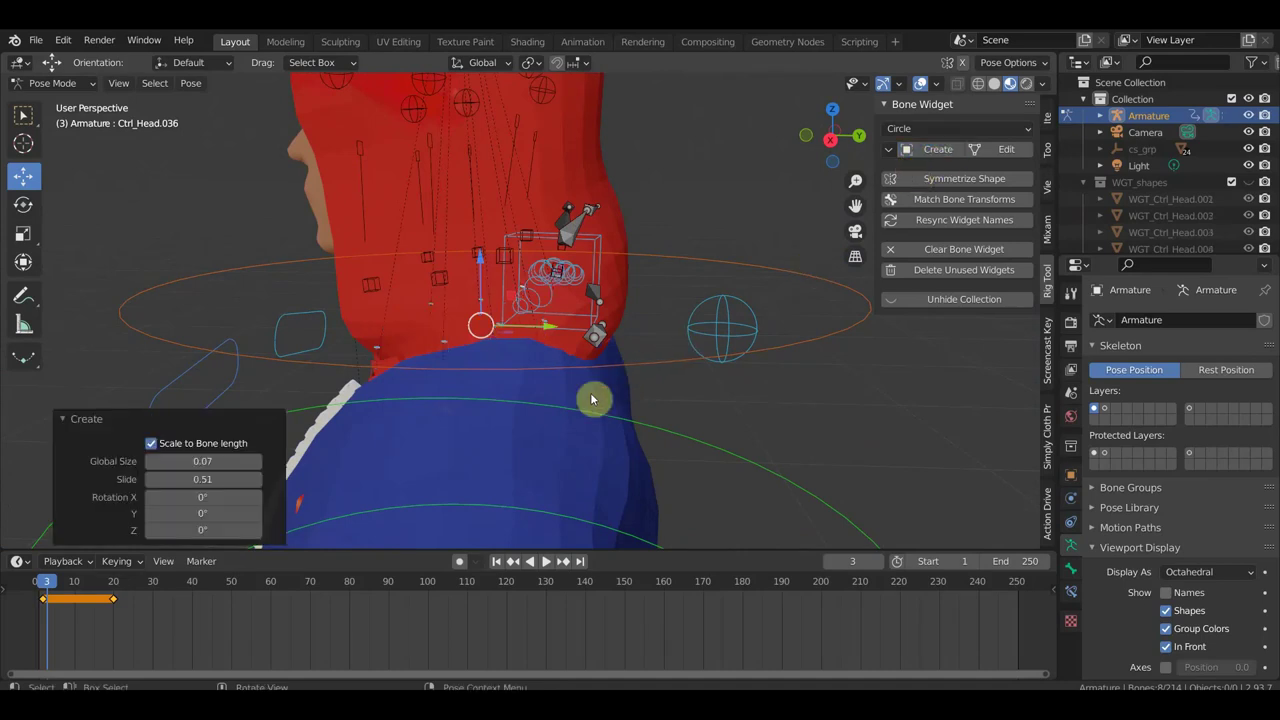
pyautogui.moveTo(400, 367)
pyautogui.mouseDown(button='middle')
pyautogui.moveTo(366, 354)
pyautogui.moveTo(551, 323)
pyautogui.moveTo(454, 386)
pyautogui.mouseUp(button='middle')
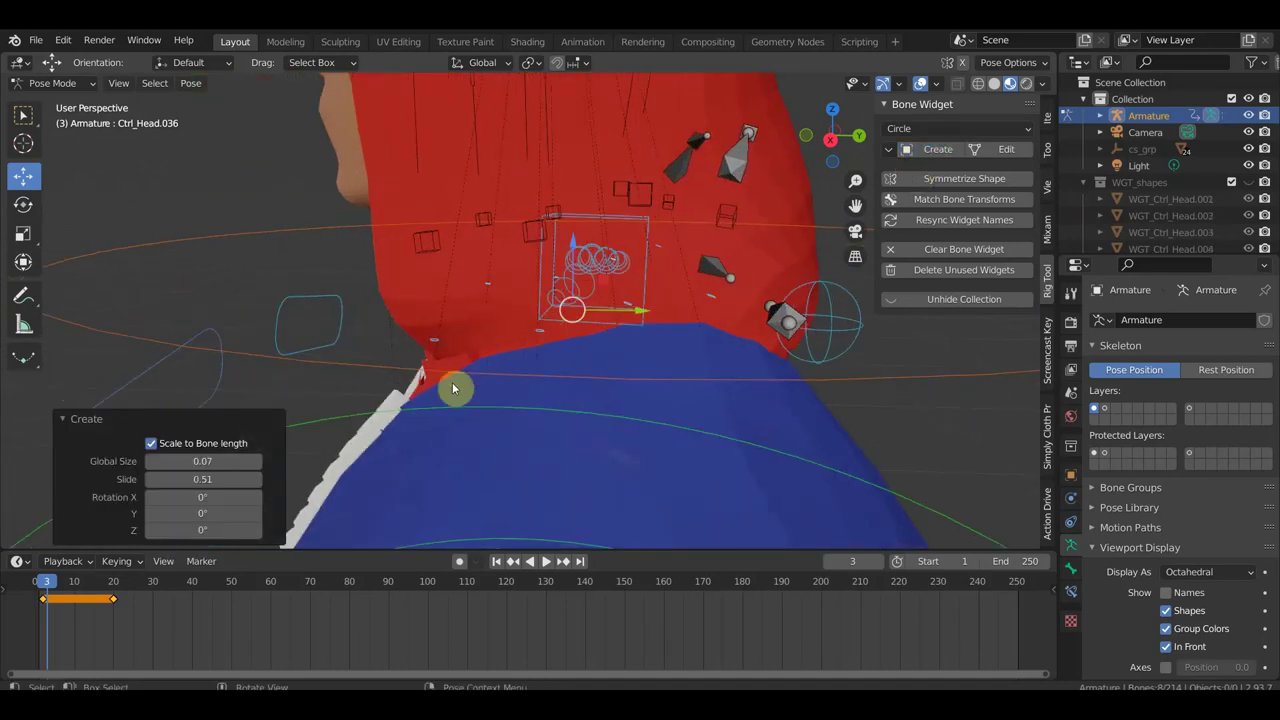
pyautogui.moveTo(199, 478); pyautogui.dragTo(480, 363)
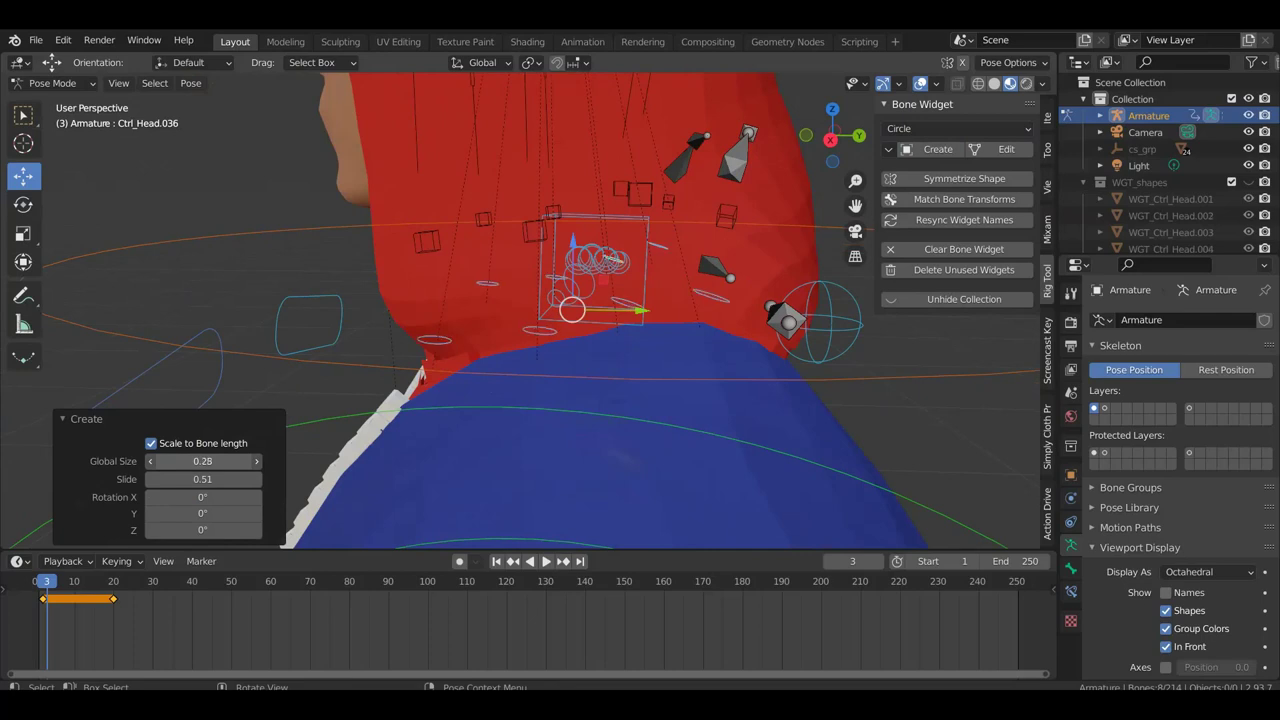
pyautogui.moveTo(205, 466)
pyautogui.mouseDown(button='middle')
pyautogui.moveTo(628, 432)
pyautogui.moveTo(684, 378)
pyautogui.mouseUp(button='middle')
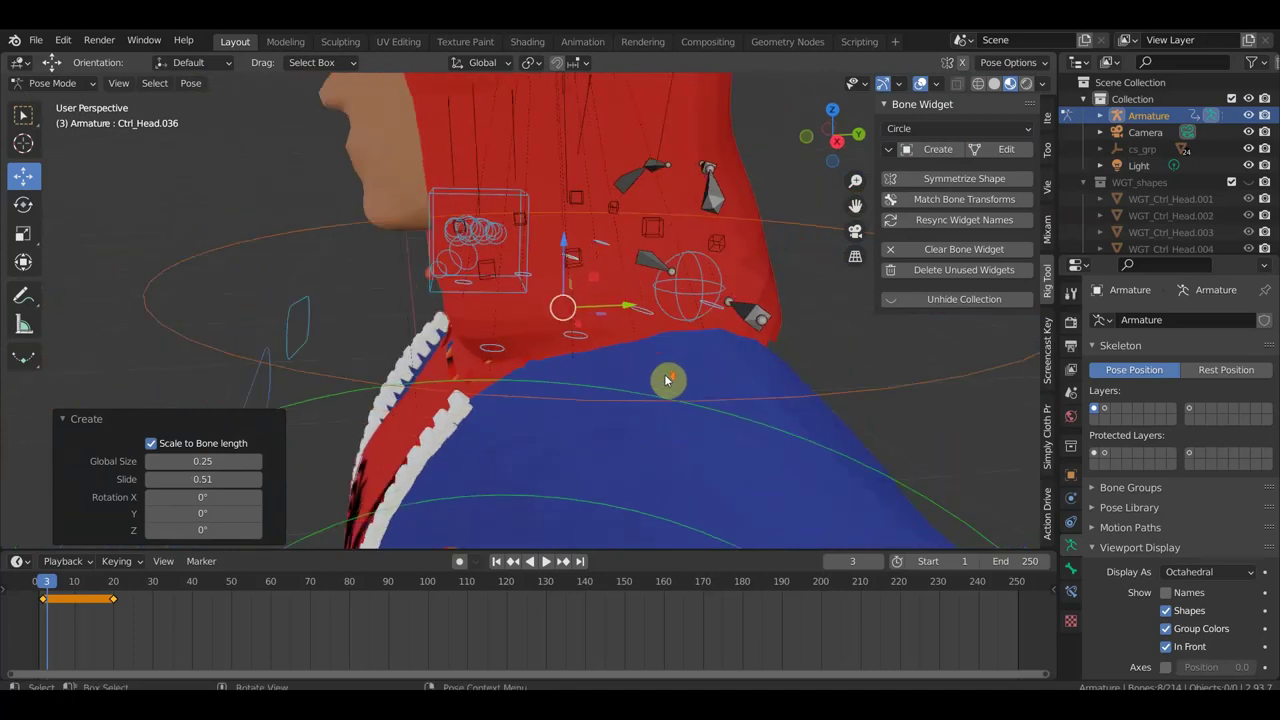
pyautogui.moveTo(684, 378); pyautogui.dragTo(512, 343, button='middle')
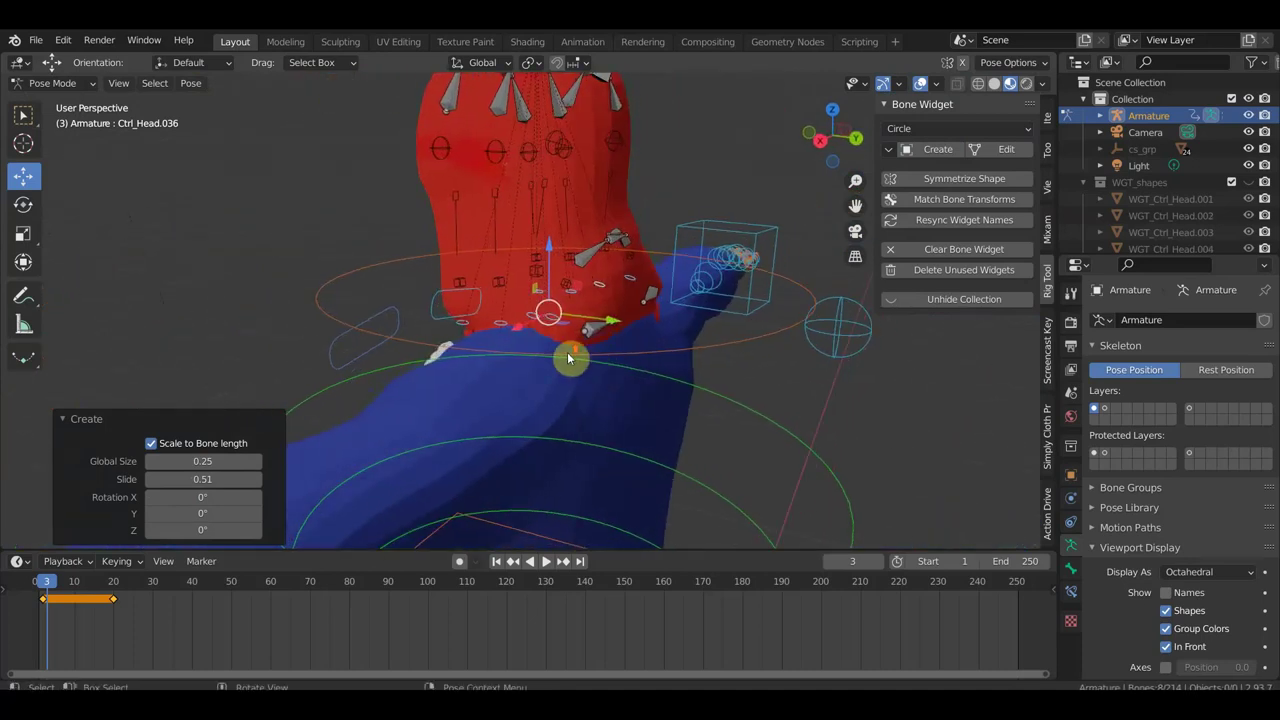
pyautogui.click(458, 280)
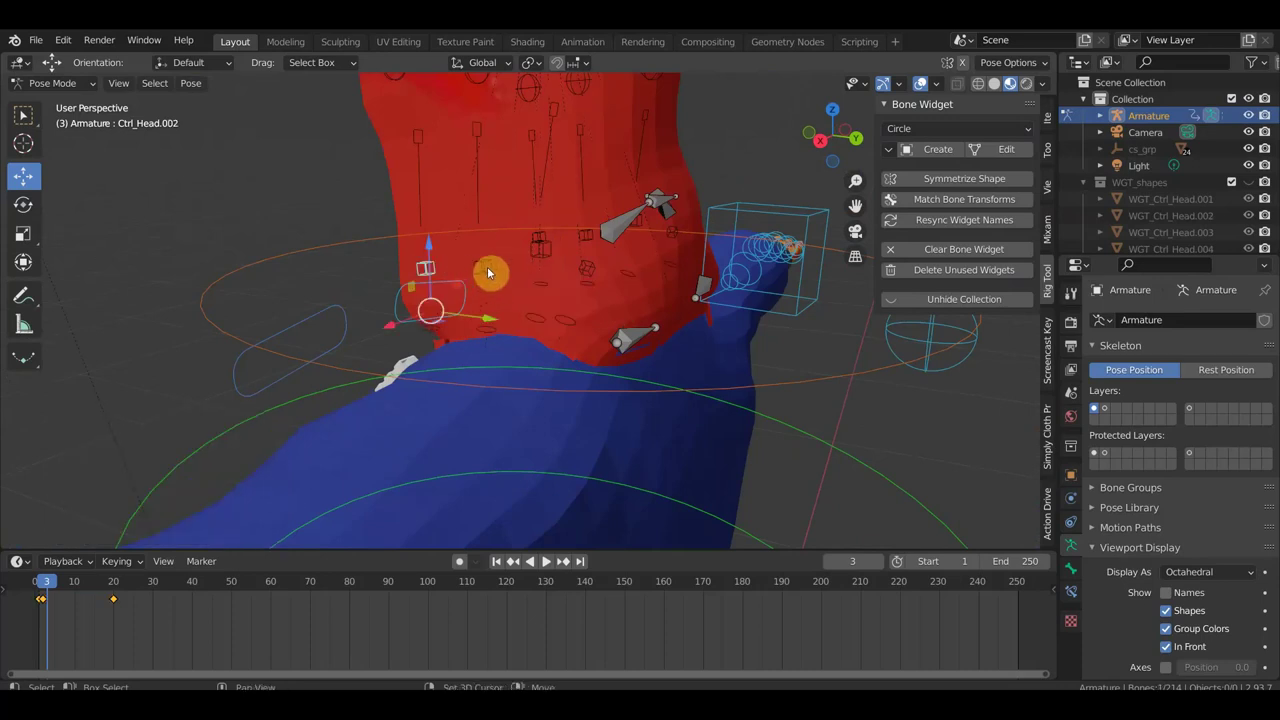
# - Select several back hood bones and rotate them by 1.61°
pyautogui.keyDown('shift'); pyautogui.click(481, 267); pyautogui.keyUp('shift')
pyautogui.keyDown('shift'); pyautogui.click(542, 255); pyautogui.keyUp('shift')
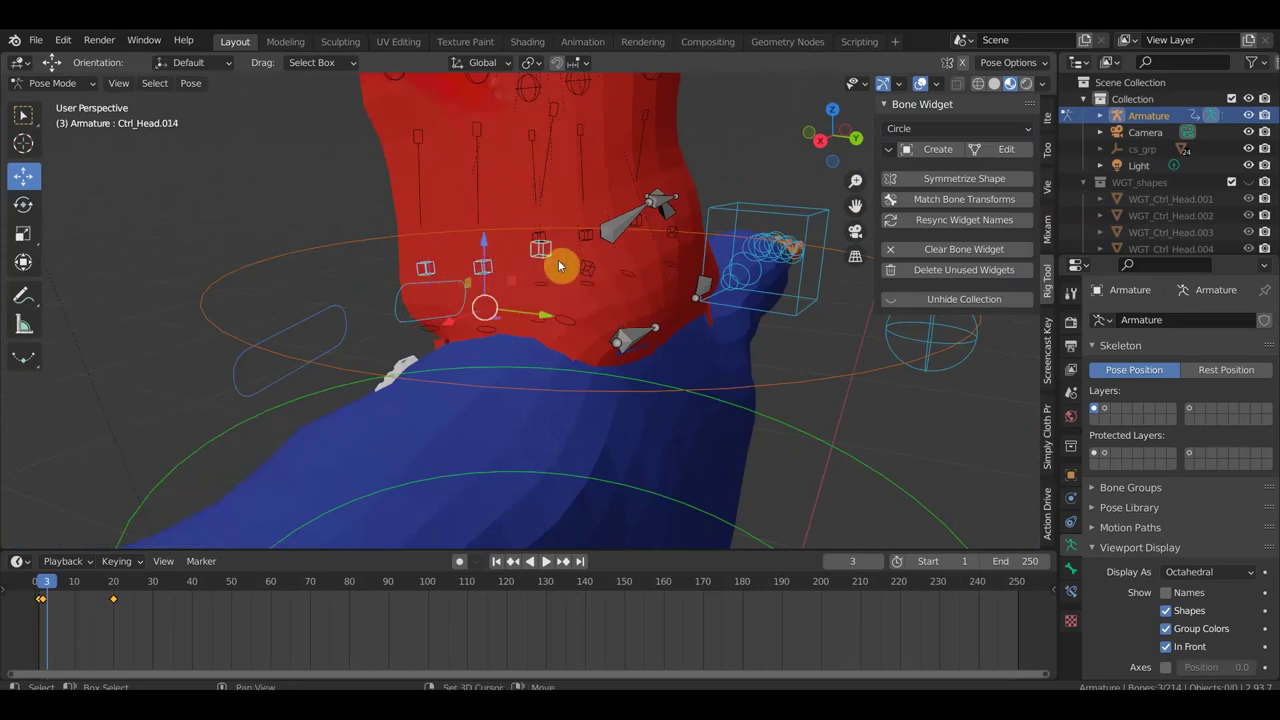
pyautogui.keyDown('shift'); pyautogui.click(583, 275); pyautogui.keyUp('shift')
pyautogui.moveTo(600, 306); pyautogui.dragTo(676, 322, button='middle')
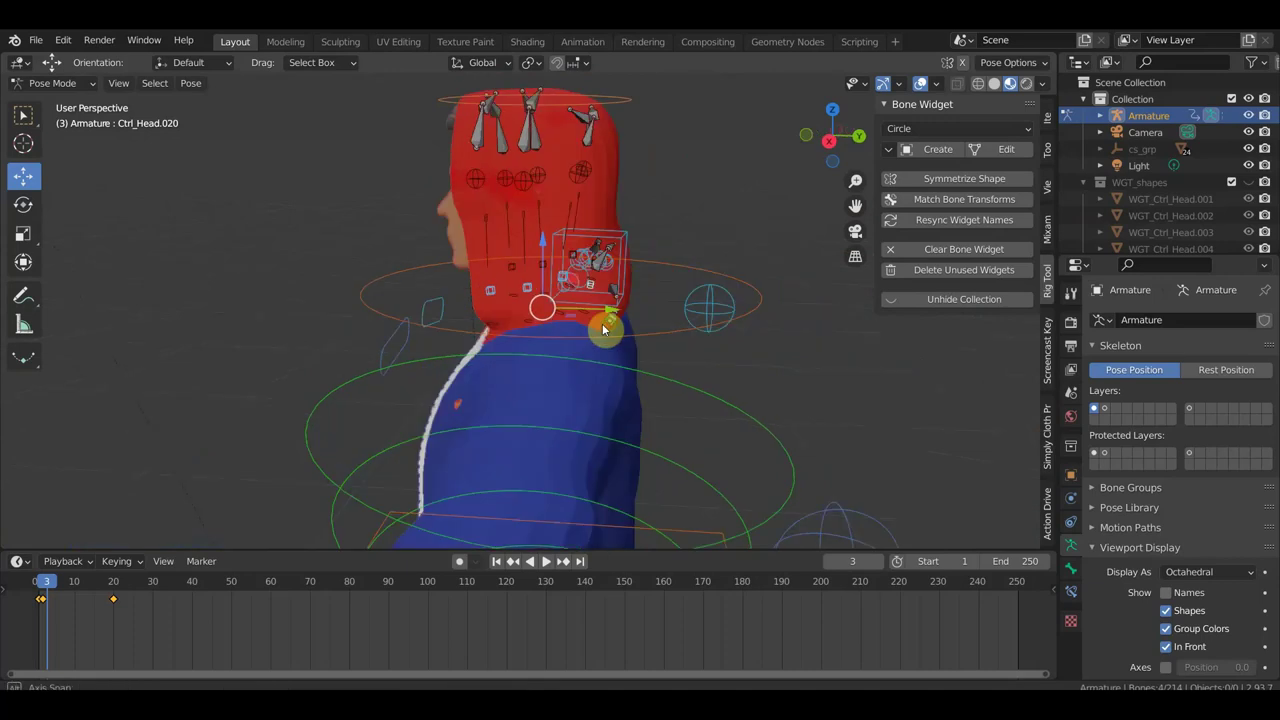
pyautogui.press('r')
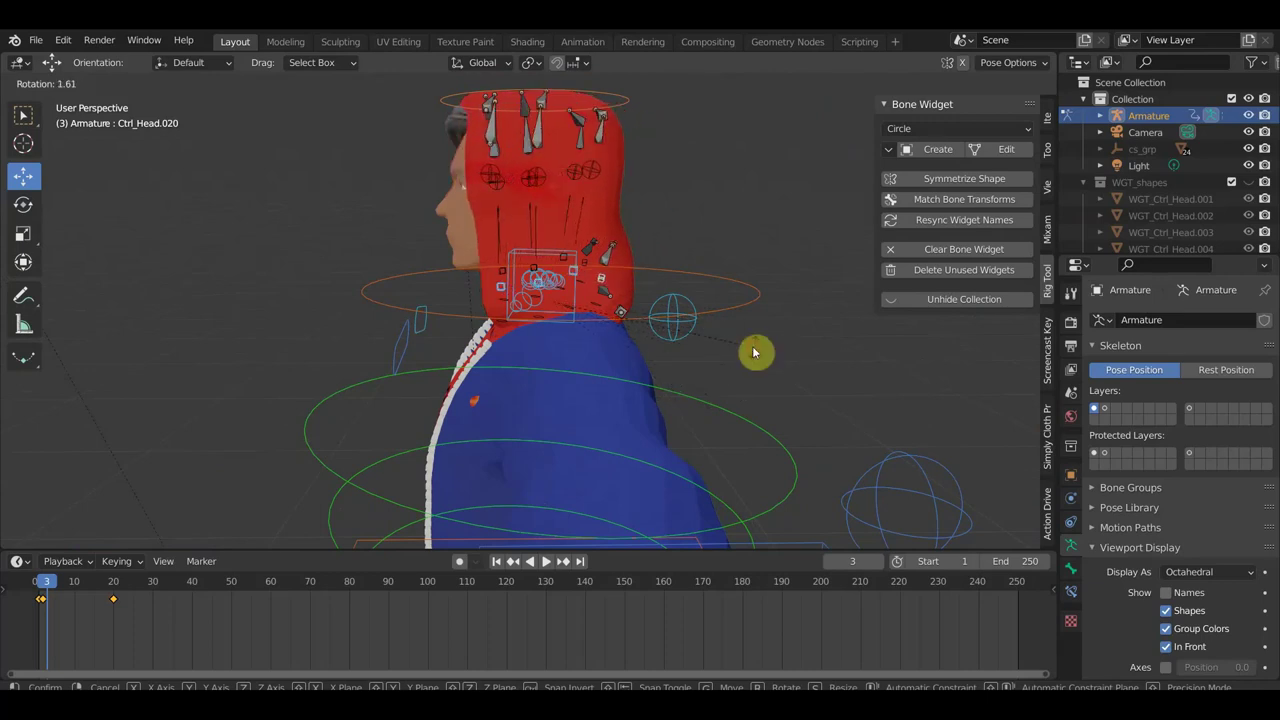
pyautogui.click(755, 352)
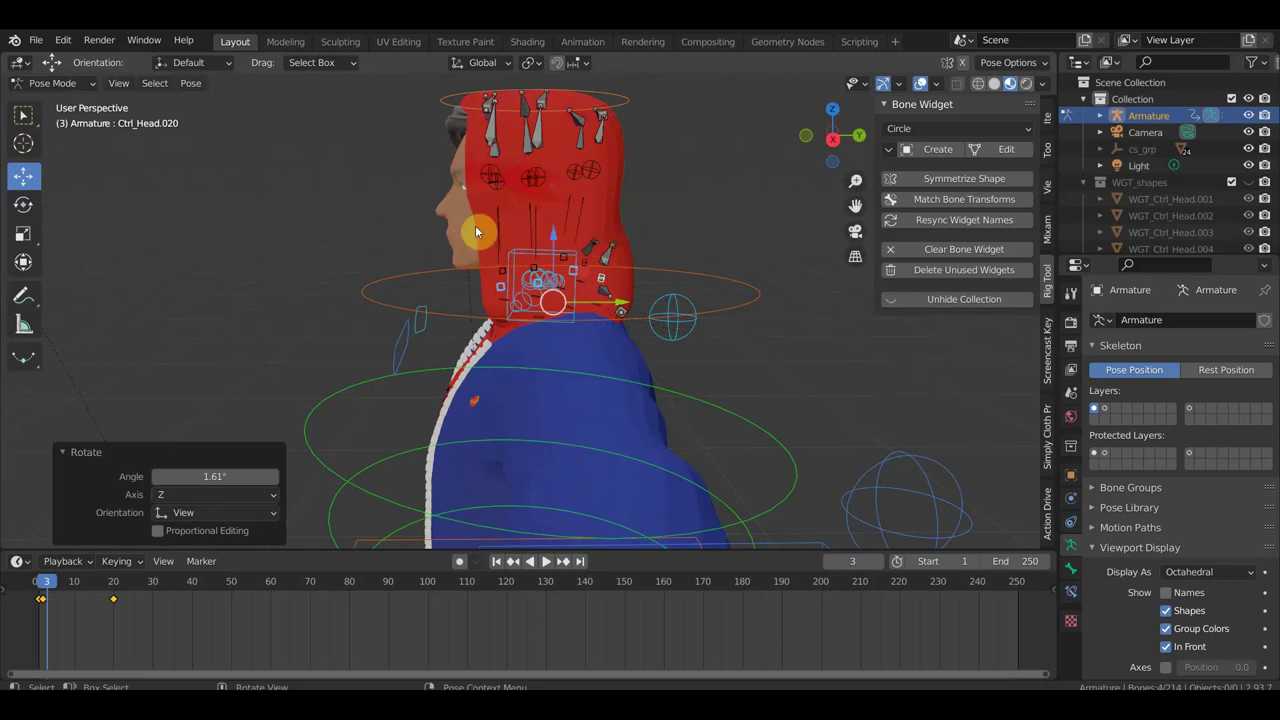
# - Select a different hood bone and move it to test the deformation
pyautogui.moveTo(497, 195)
pyautogui.mouseDown(button='middle')
pyautogui.moveTo(590, 217)
pyautogui.moveTo(523, 206)
pyautogui.moveTo(549, 223)
pyautogui.mouseUp(button='middle')
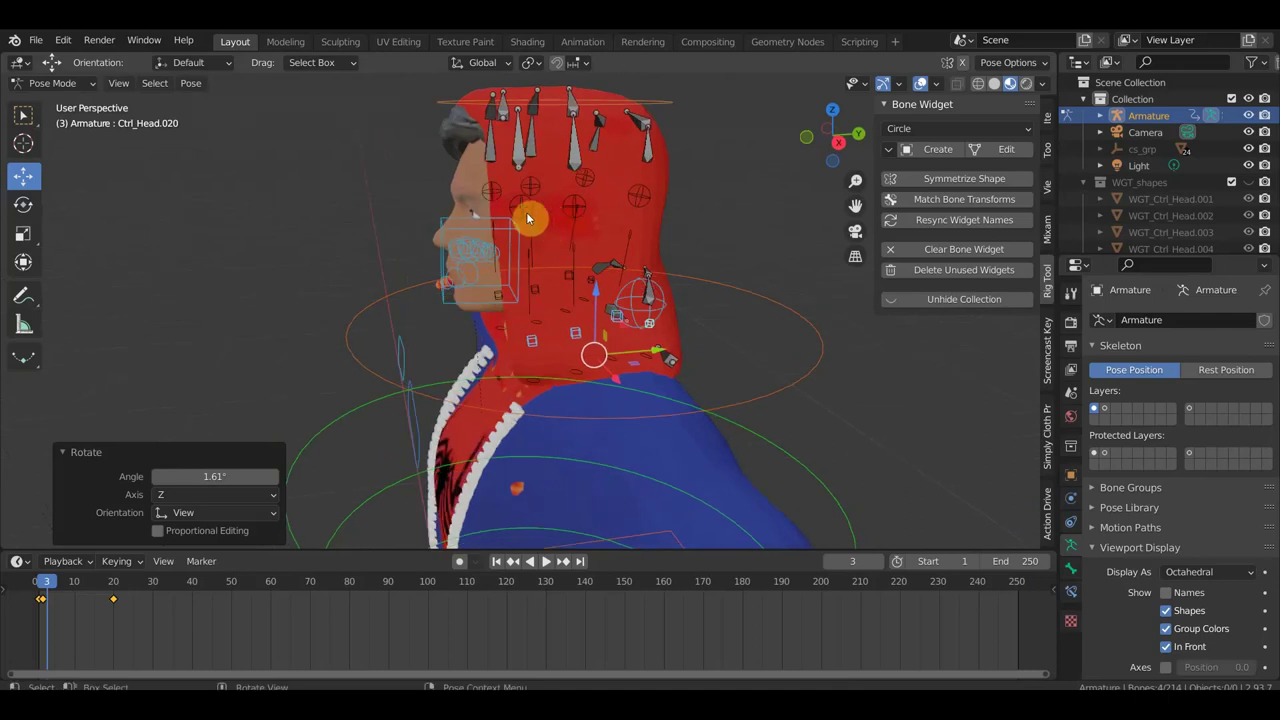
pyautogui.click(573, 213)
pyautogui.moveTo(617, 238); pyautogui.dragTo(655, 216)
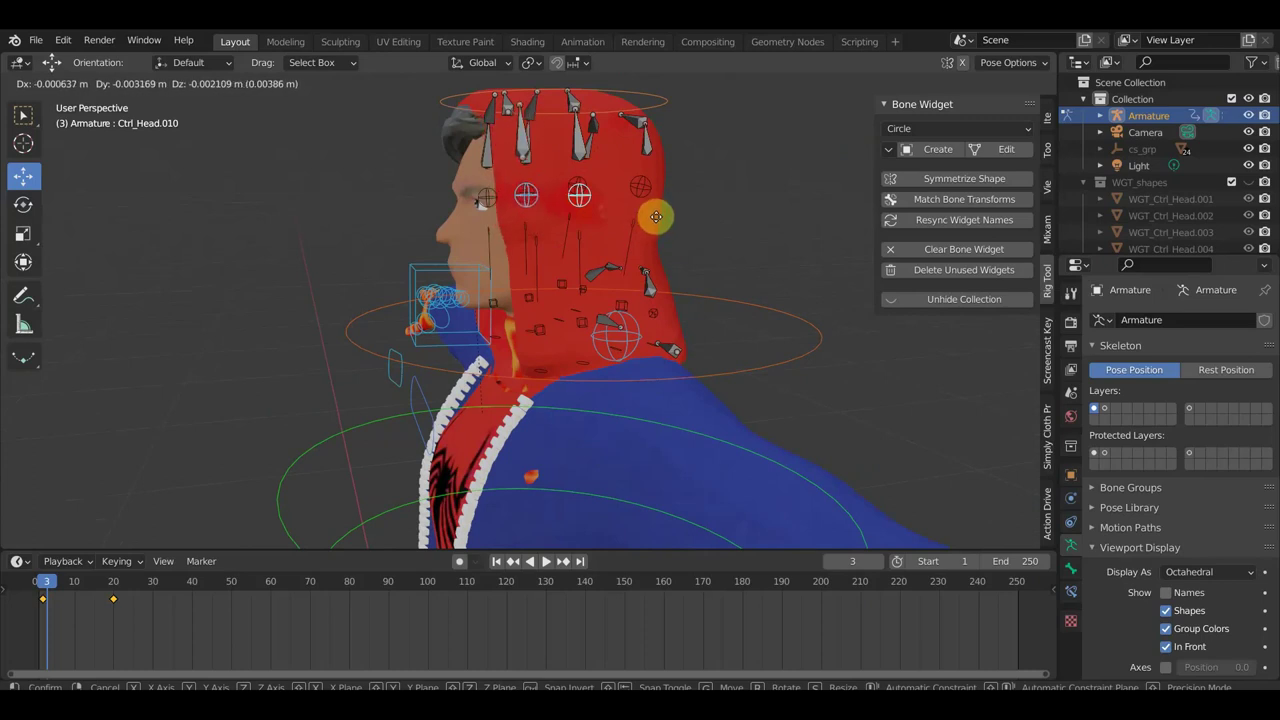
pyautogui.moveTo(655, 216); pyautogui.dragTo(652, 214)
pyautogui.moveTo(640, 194)
pyautogui.mouseDown(button='middle')
pyautogui.moveTo(606, 199)
pyautogui.moveTo(590, 226)
pyautogui.moveTo(606, 229)
pyautogui.mouseUp(button='middle')
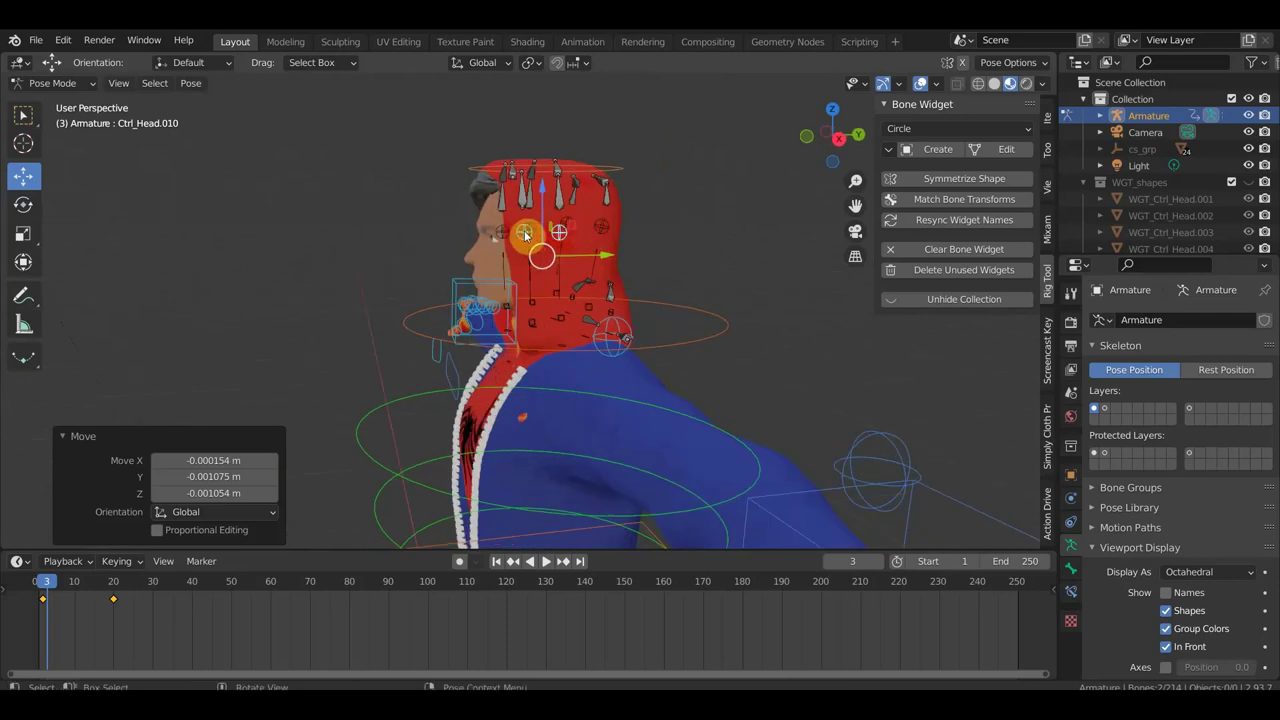
# - Select Ctrl_Head.033, then Ctrl_Head.004, and nudge Ctrl_Head.004 slightly
pyautogui.click(563, 245)
pyautogui.moveTo(563, 245); pyautogui.dragTo(560, 237, button='middle')
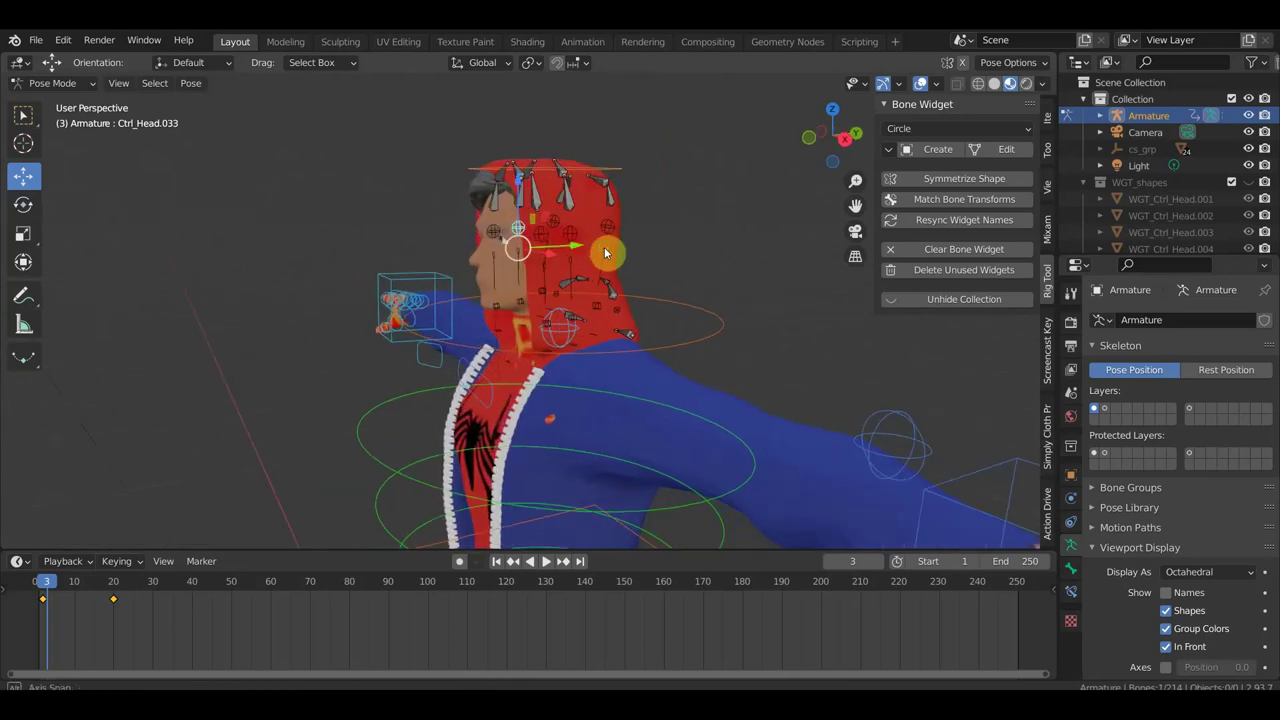
pyautogui.click(546, 237)
pyautogui.moveTo(640, 243); pyautogui.dragTo(620, 243, button='middle')
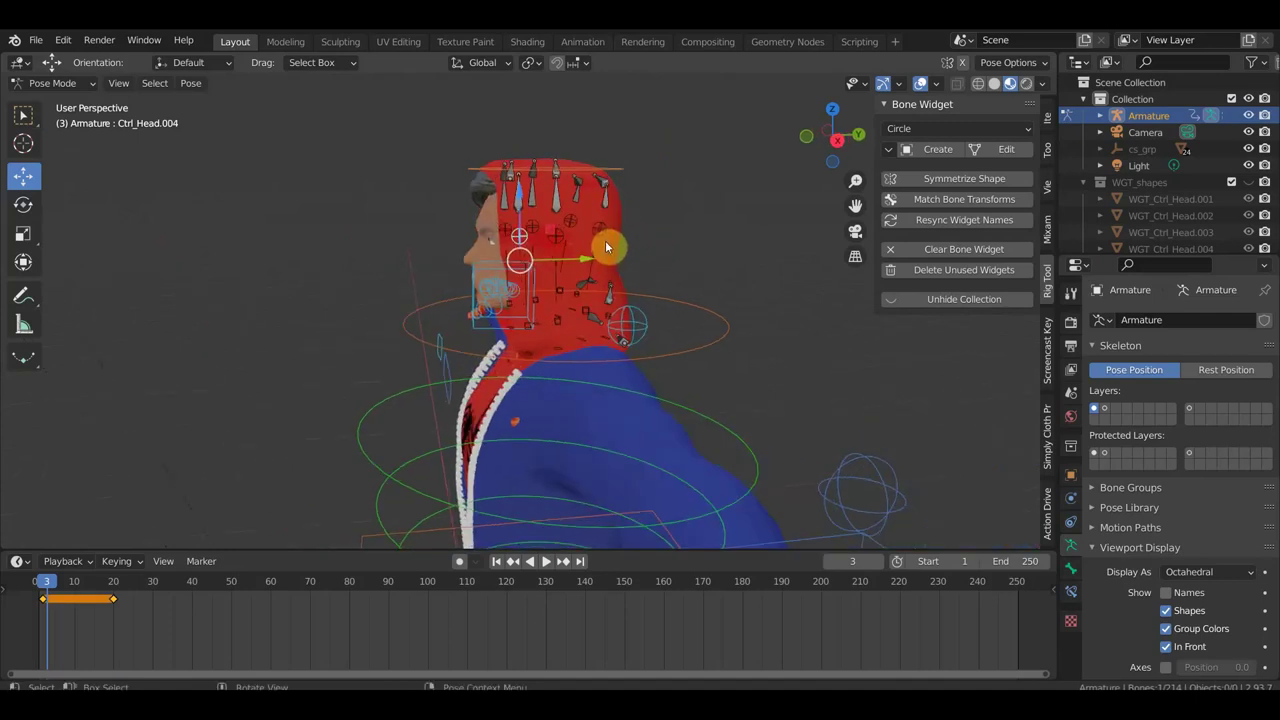
pyautogui.press('g')
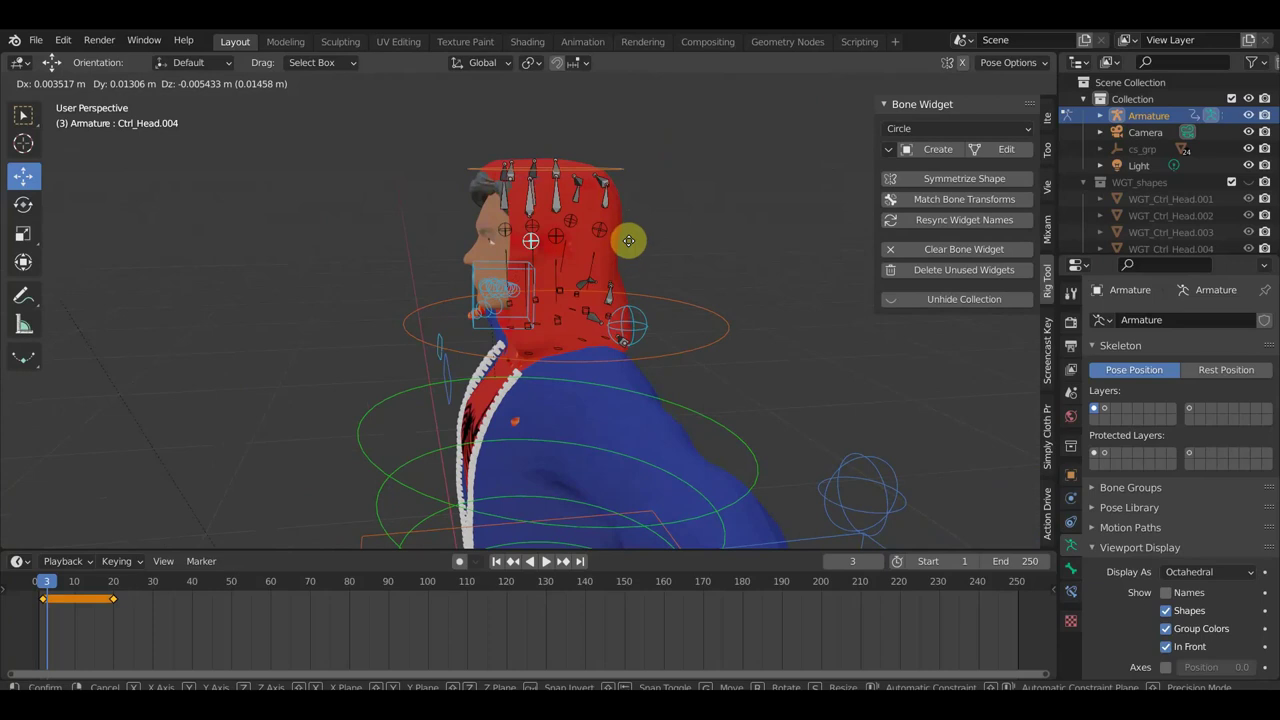
pyautogui.click(628, 245)
# - Inspect the head from behind, then start animation playback to test the hood
pyautogui.scroll(3, 606, 250)
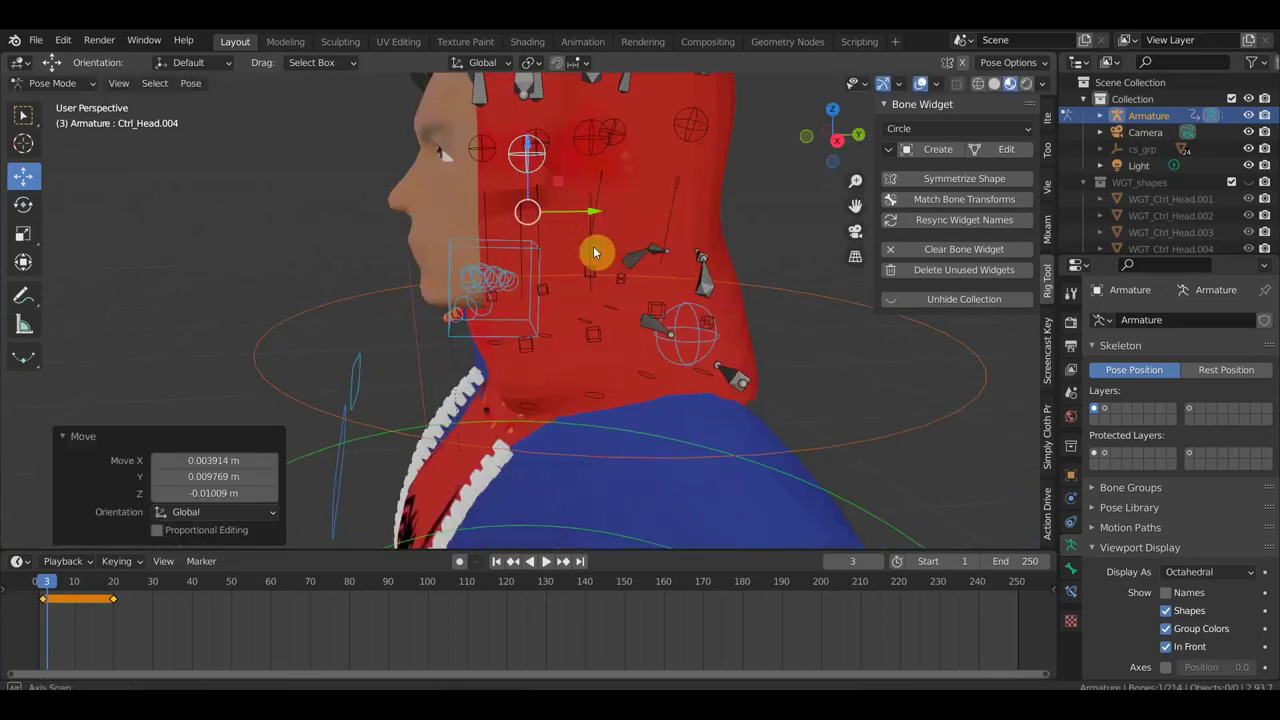
pyautogui.scroll(1, 590, 240)
pyautogui.scroll(-1, 570, 208)
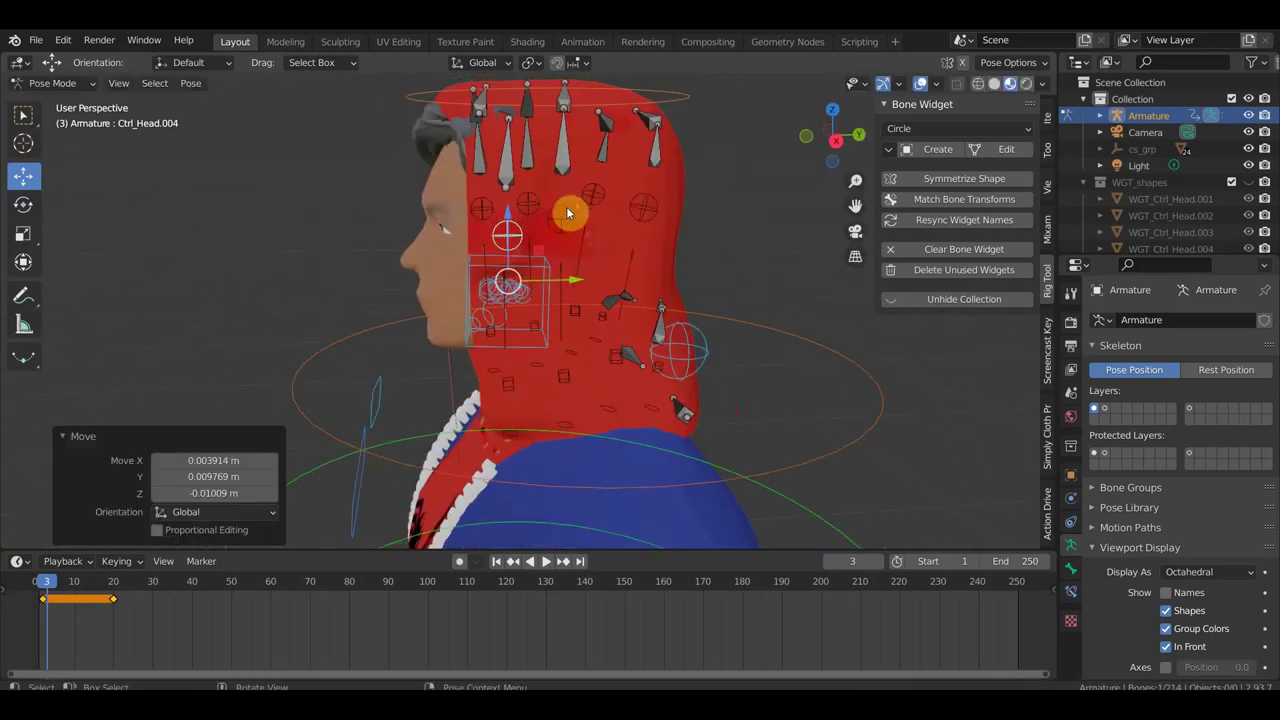
pyautogui.moveTo(663, 251)
pyautogui.mouseDown(button='middle')
pyautogui.moveTo(865, 237)
pyautogui.moveTo(580, 263)
pyautogui.moveTo(577, 243)
pyautogui.moveTo(320, 266)
pyautogui.moveTo(488, 240)
pyautogui.mouseUp(button='middle')
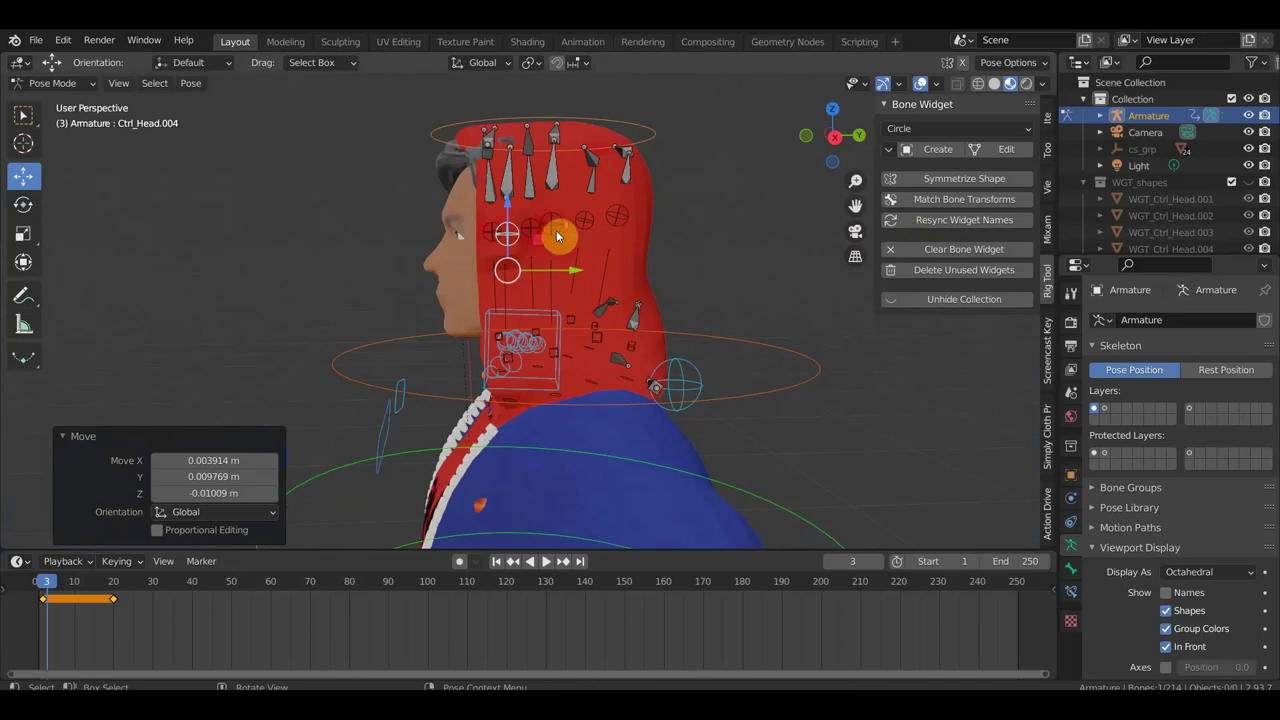
pyautogui.scroll(-1, 560, 237)
pyautogui.moveTo(586, 249); pyautogui.dragTo(577, 292, button='middle')
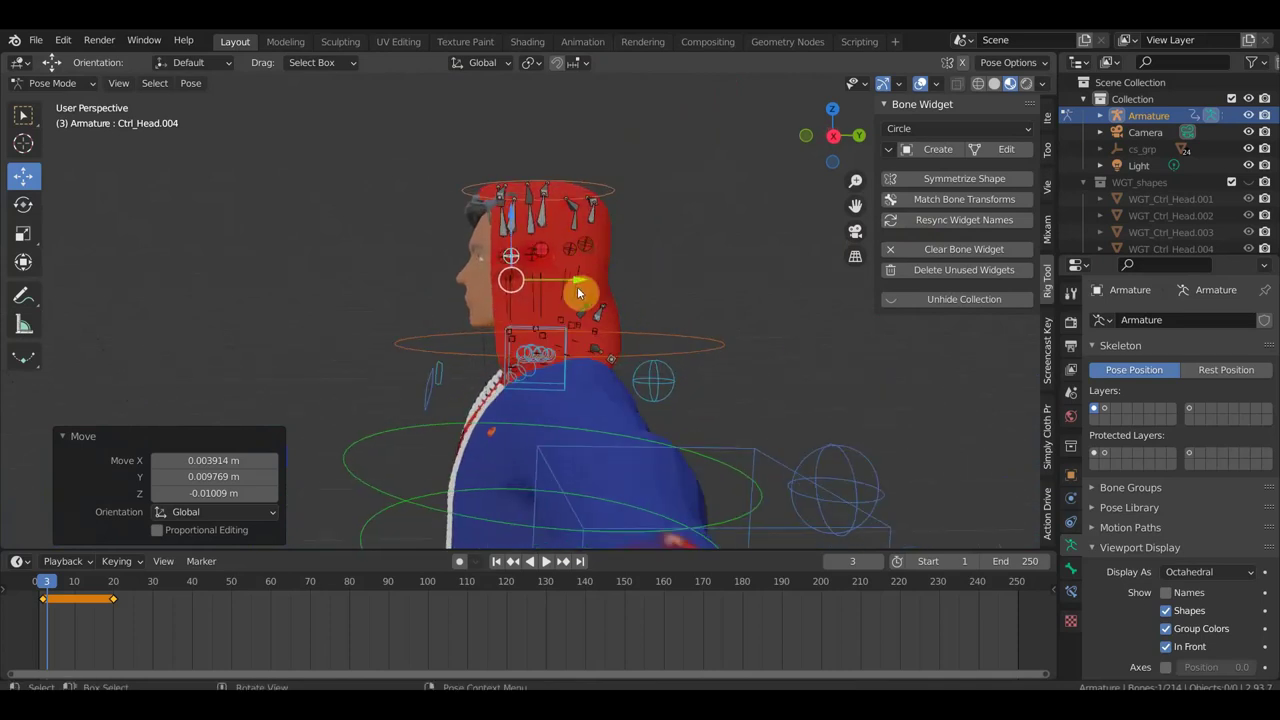
pyautogui.press('space')
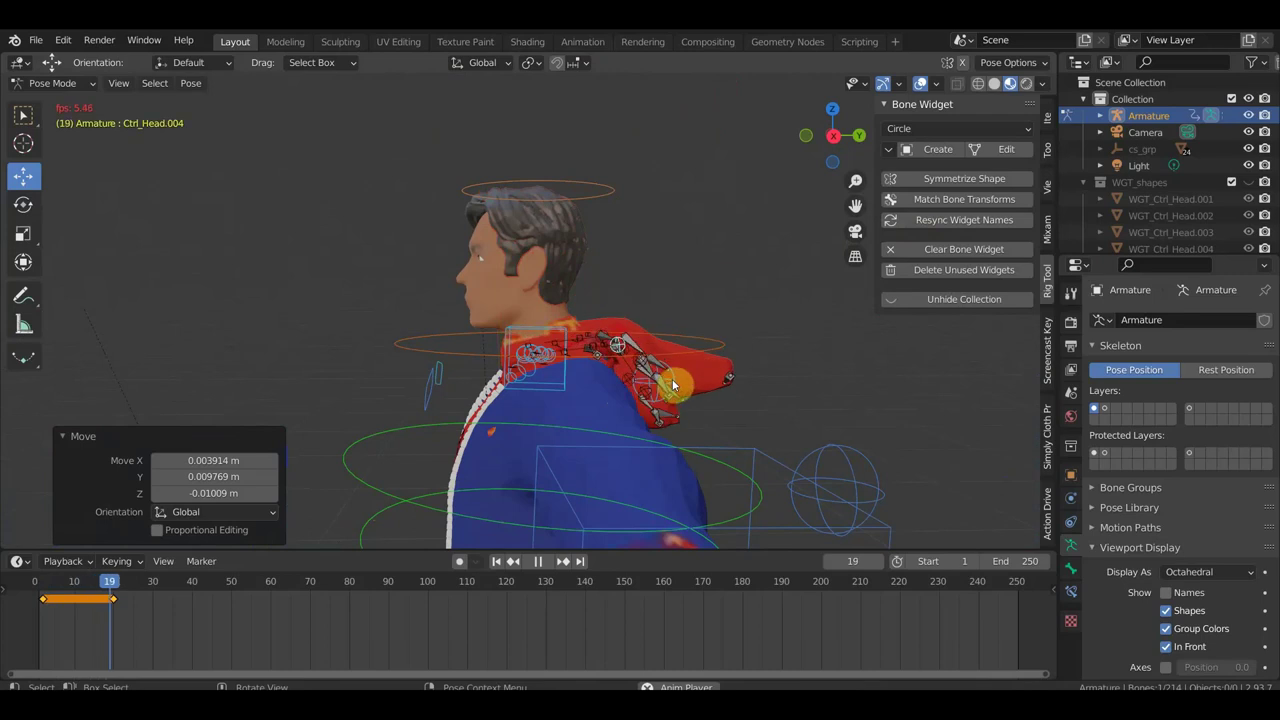
# - Orbit around the character at frame 19 to inspect the hood folded behind the neck
pyautogui.moveTo(794, 357)
pyautogui.mouseDown(button='middle')
pyautogui.moveTo(741, 379)
pyautogui.moveTo(763, 386)
pyautogui.mouseUp(button='middle')
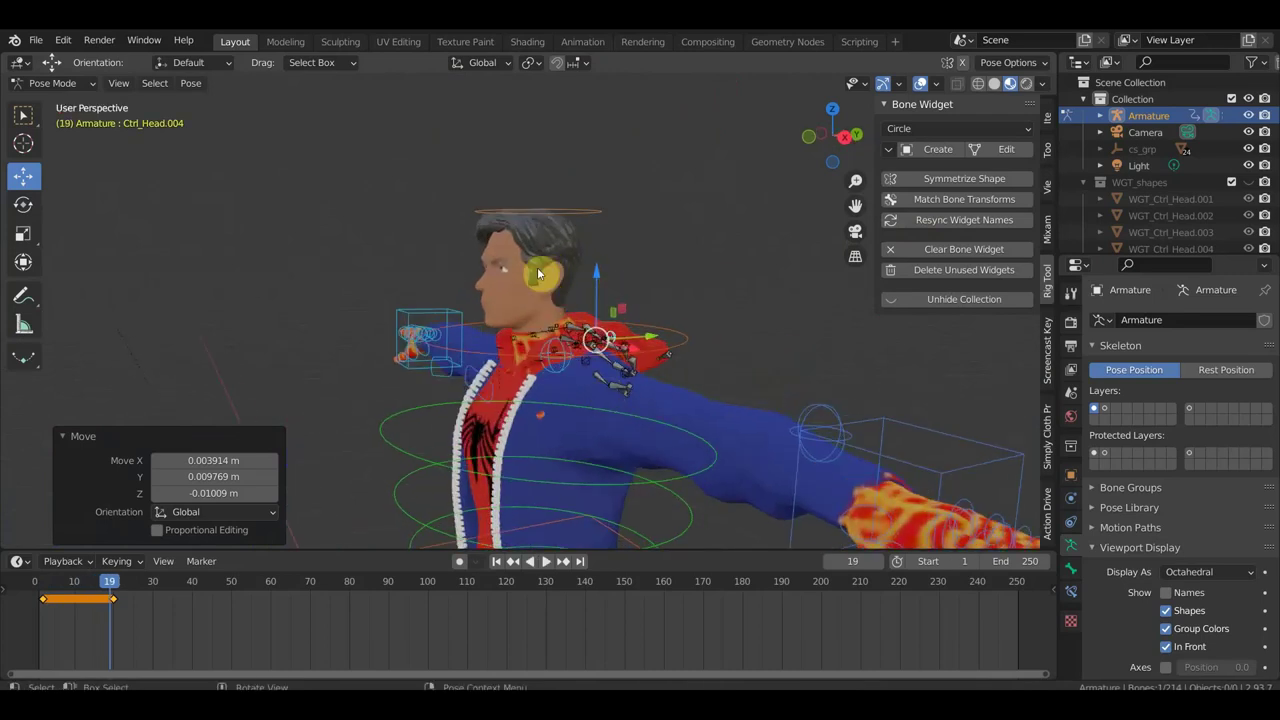
pyautogui.moveTo(739, 271); pyautogui.dragTo(618, 292, button='middle')
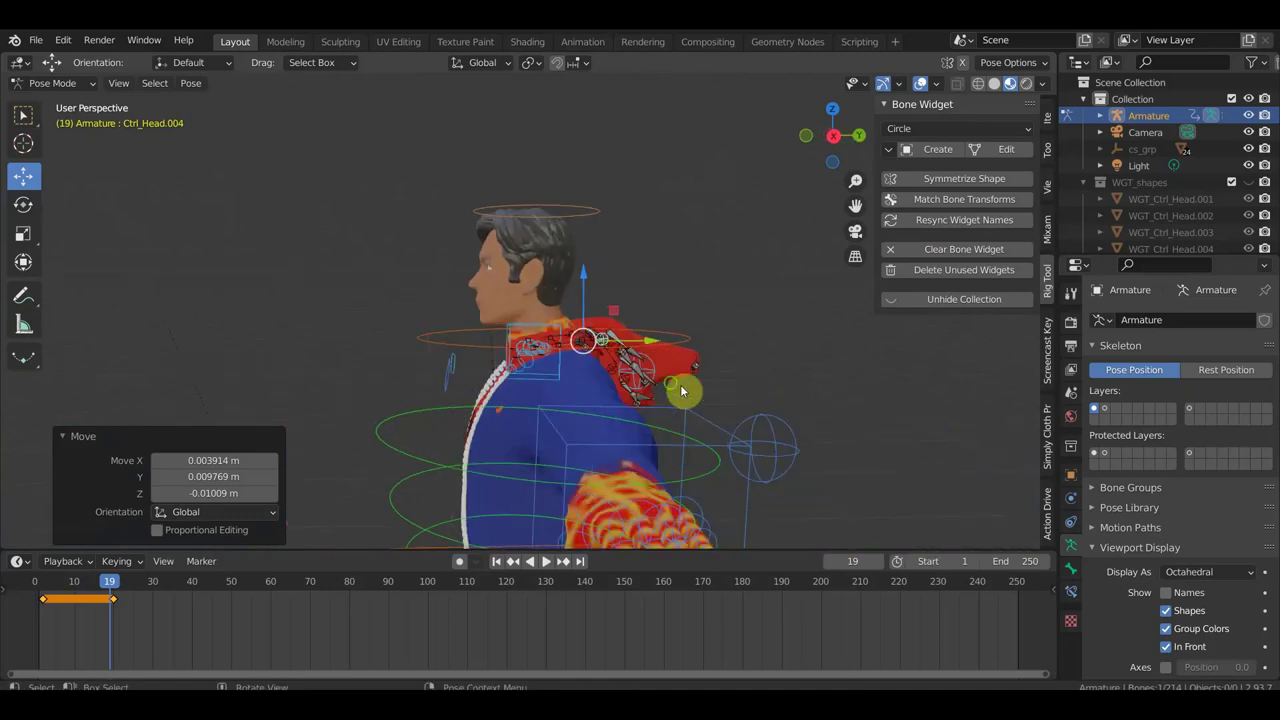
pyautogui.moveTo(682, 390); pyautogui.dragTo(657, 381, button='middle')
pyautogui.scroll(2, 649, 320)
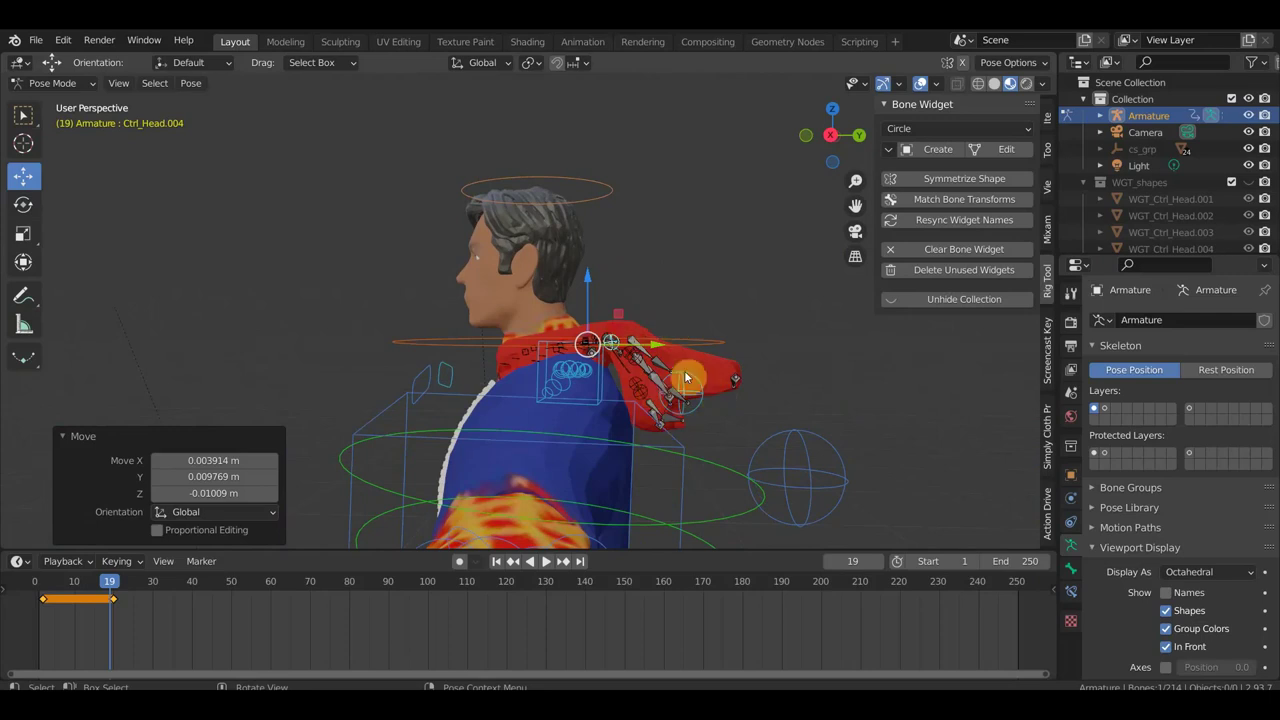
# - Move the hood-tip bone twice, from side and rear views, to tuck the lowered hood against the back
pyautogui.moveTo(740, 400)
pyautogui.mouseDown(button='middle')
pyautogui.moveTo(646, 401)
pyautogui.moveTo(737, 431)
pyautogui.moveTo(826, 434)
pyautogui.moveTo(794, 420)
pyautogui.mouseUp(button='middle')
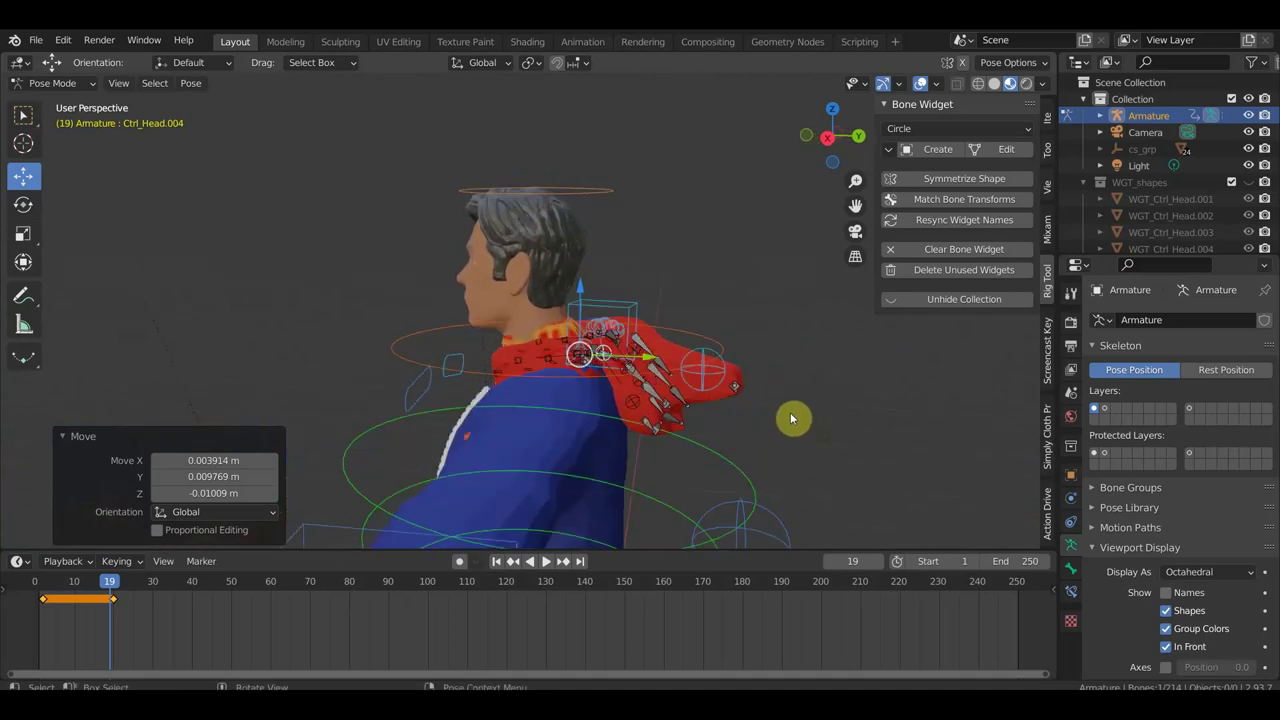
pyautogui.click(731, 387)
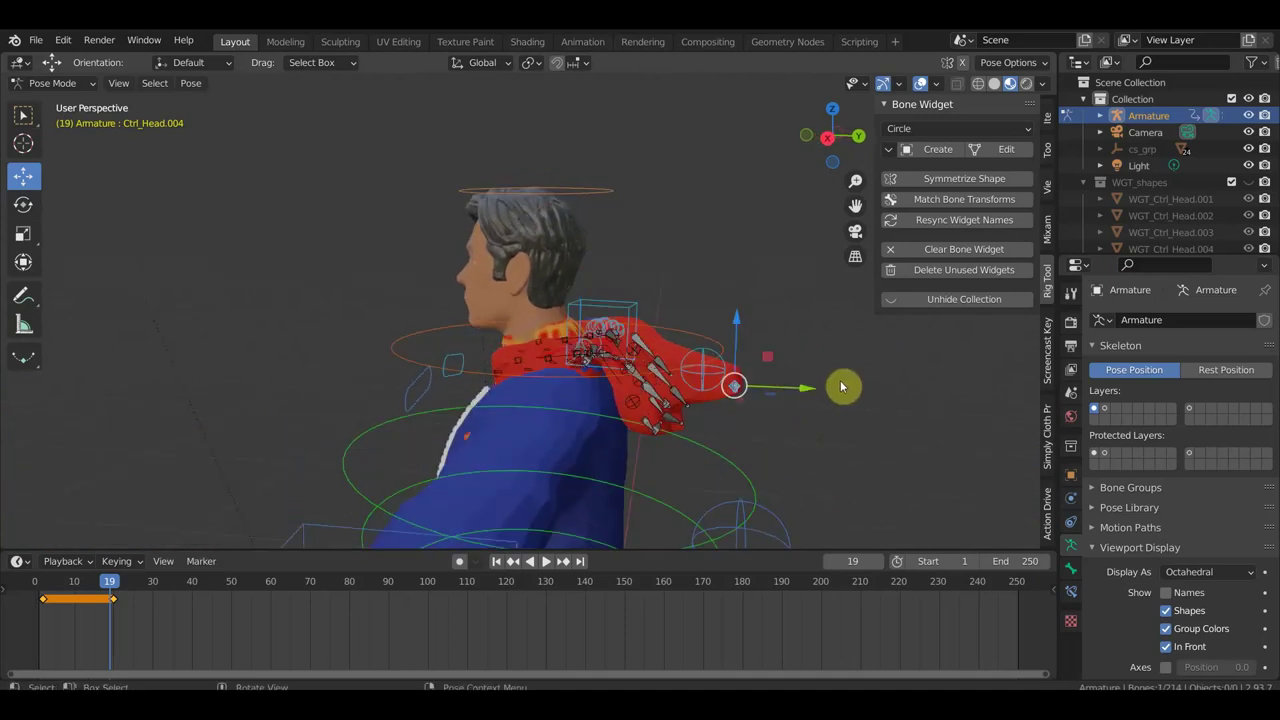
pyautogui.press('g')
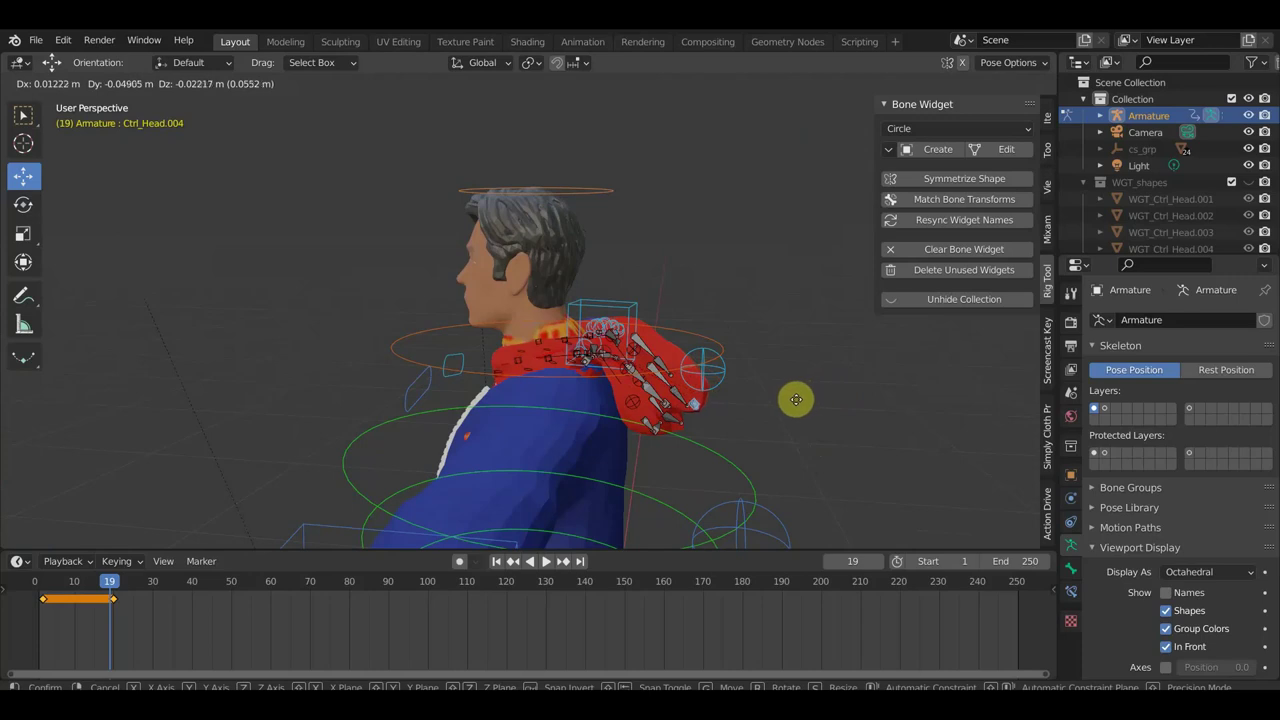
pyautogui.click(795, 400)
pyautogui.moveTo(797, 409)
pyautogui.mouseDown(button='middle')
pyautogui.moveTo(648, 409)
pyautogui.moveTo(620, 396)
pyautogui.mouseUp(button='middle')
pyautogui.press('g')
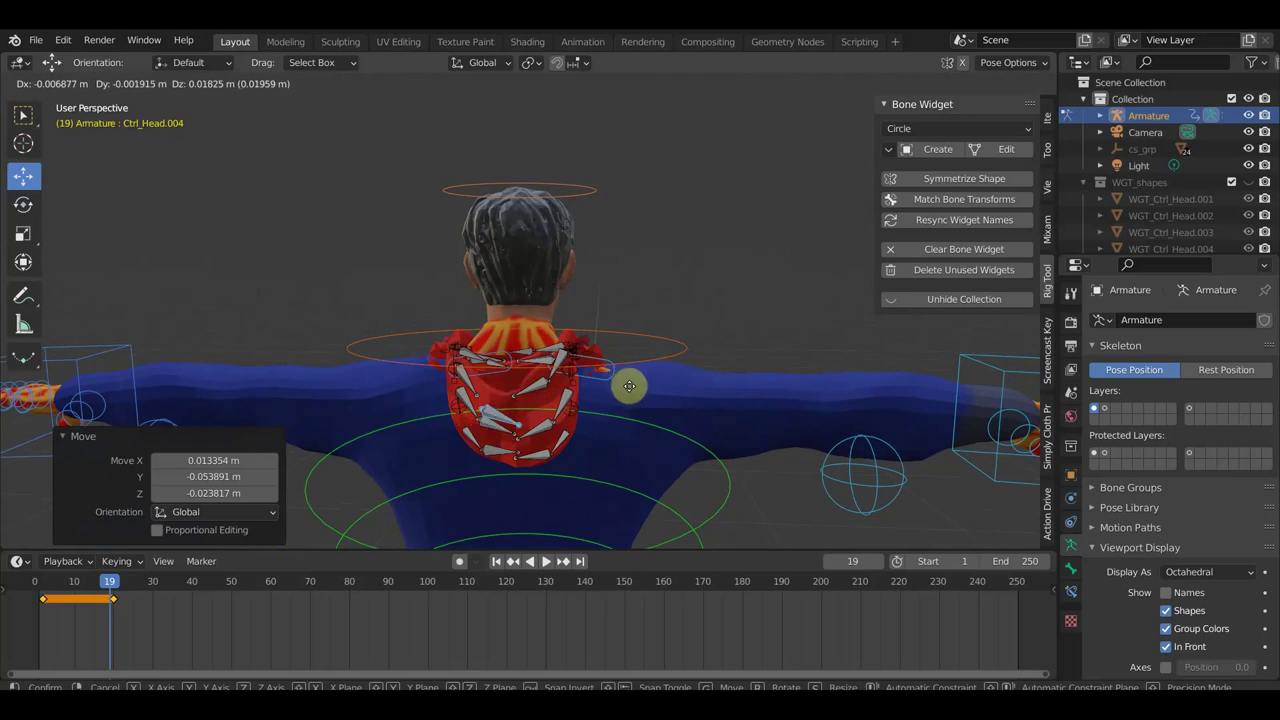
pyautogui.click(629, 385)
# - Reposition the hood bone once more, then orbit around the rear and side to check the fold
pyautogui.moveTo(629, 385); pyautogui.dragTo(792, 370, button='middle')
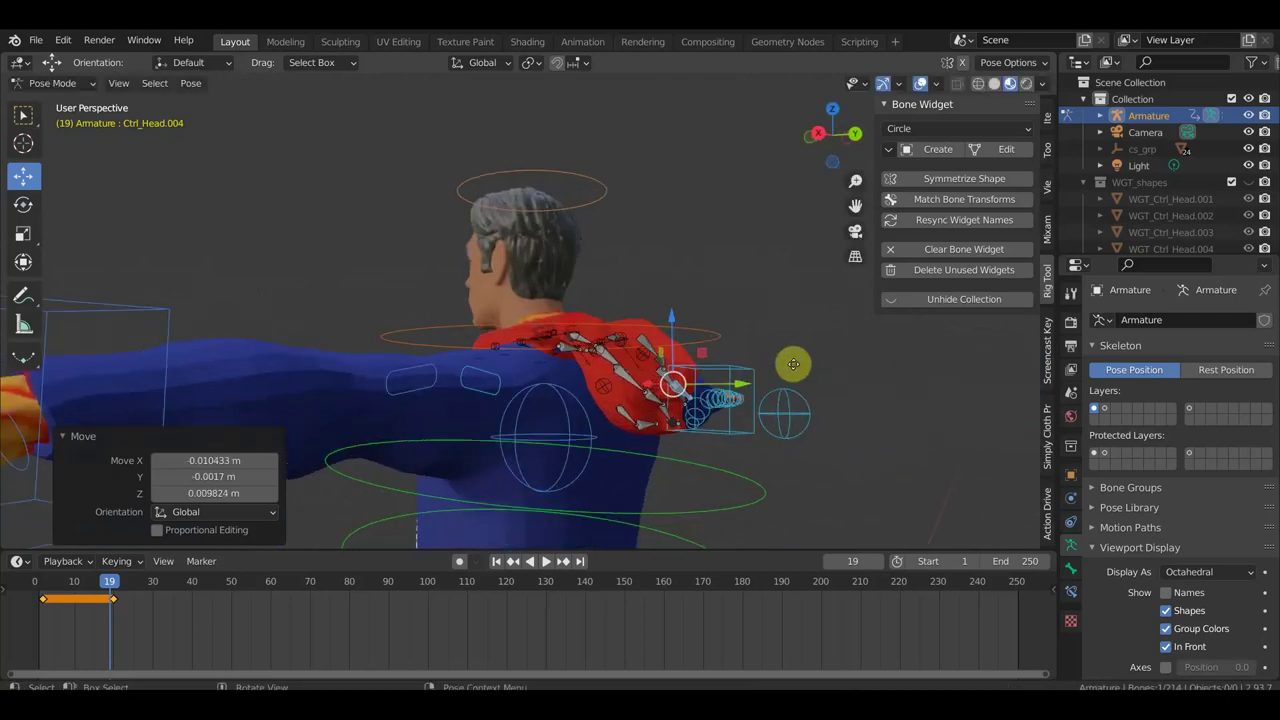
pyautogui.press('g')
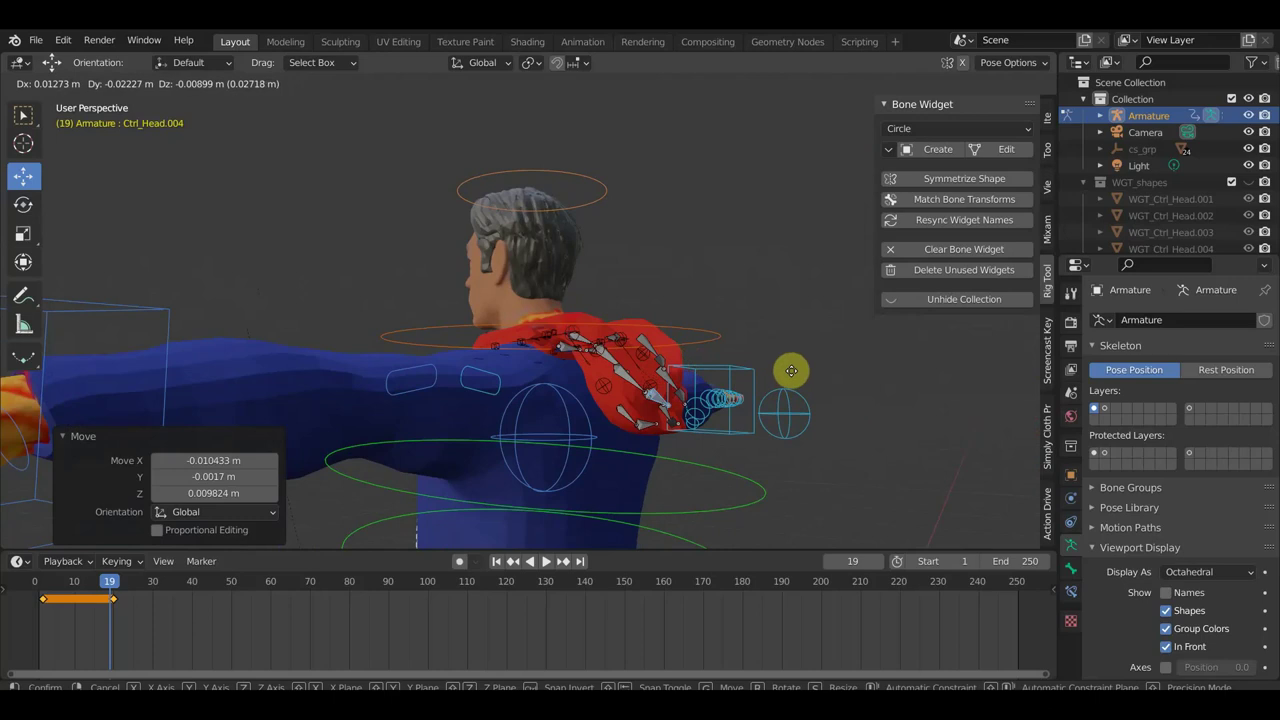
pyautogui.click(780, 372)
pyautogui.moveTo(757, 394); pyautogui.dragTo(651, 437, button='middle')
pyautogui.moveTo(565, 413)
pyautogui.mouseDown(button='middle')
pyautogui.moveTo(543, 414)
pyautogui.moveTo(537, 451)
pyautogui.mouseUp(button='middle')
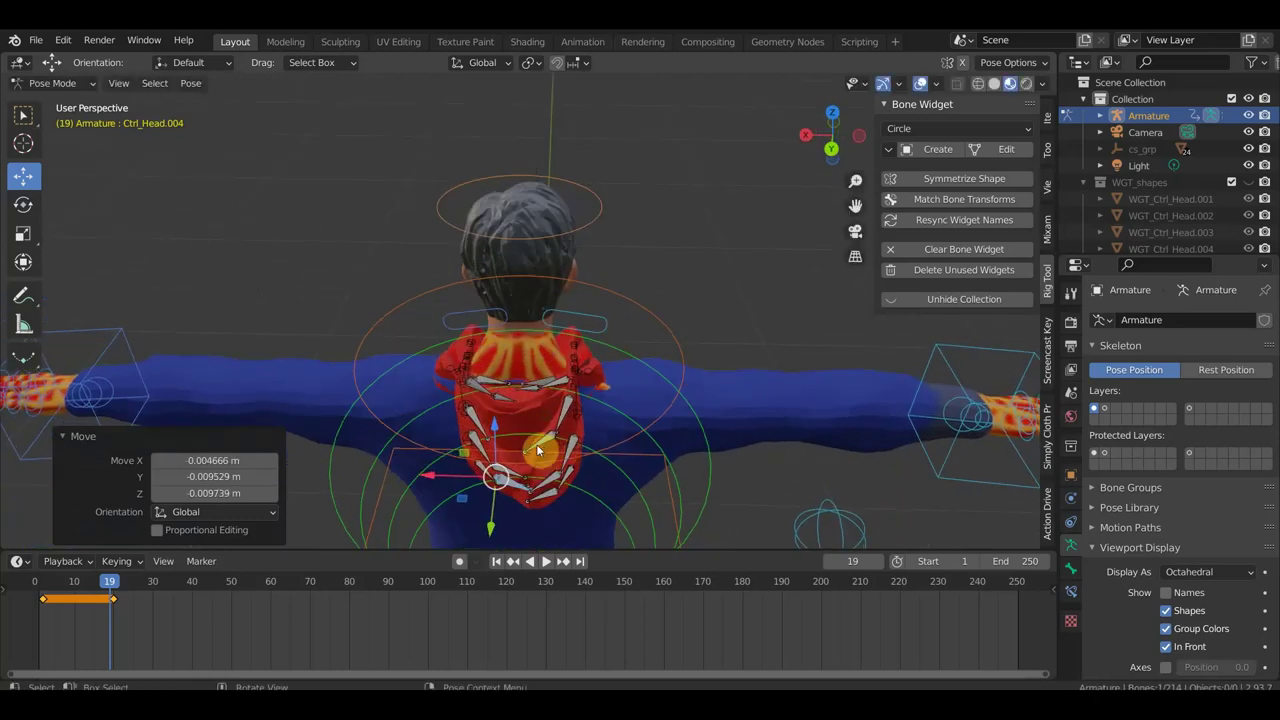
pyautogui.moveTo(612, 427)
pyautogui.mouseDown(button='middle')
pyautogui.moveTo(534, 427)
pyautogui.moveTo(561, 456)
pyautogui.mouseUp(button='middle')
pyautogui.moveTo(634, 372)
pyautogui.mouseDown(button='middle')
pyautogui.moveTo(806, 340)
pyautogui.moveTo(744, 368)
pyautogui.moveTo(743, 334)
pyautogui.moveTo(831, 346)
pyautogui.moveTo(743, 334)
pyautogui.moveTo(700, 366)
pyautogui.moveTo(983, 369)
pyautogui.moveTo(911, 371)
pyautogui.moveTo(969, 367)
pyautogui.moveTo(723, 423)
pyautogui.moveTo(749, 383)
pyautogui.moveTo(775, 460)
pyautogui.moveTo(883, 442)
pyautogui.mouseUp(button='middle')
# - Hide the viewport overlays, zoom out to view the lowered hood from the rear, and deselect the bone
pyautogui.click(920, 84)
pyautogui.scroll(-4, 819, 425)
pyautogui.scroll(-1, 800, 416)
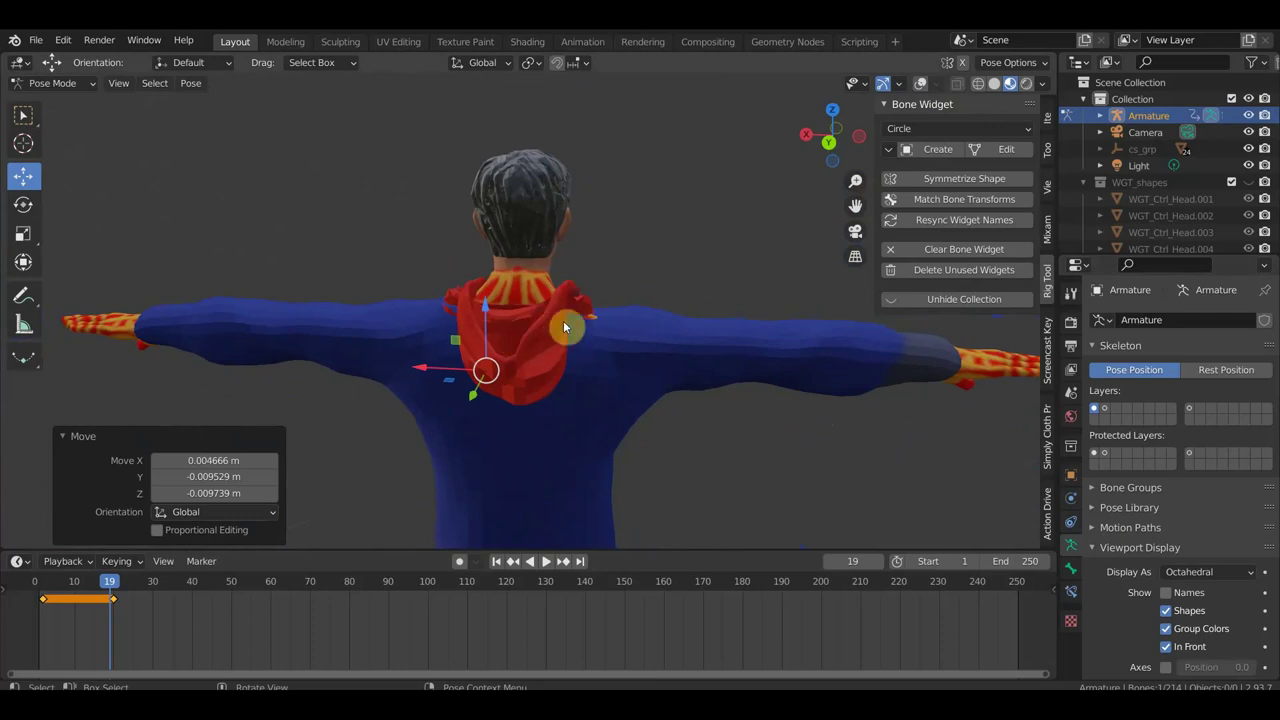
pyautogui.moveTo(585, 373)
pyautogui.mouseDown(button='middle')
pyautogui.moveTo(720, 433)
pyautogui.moveTo(815, 375)
pyautogui.moveTo(580, 374)
pyautogui.mouseUp(button='middle')
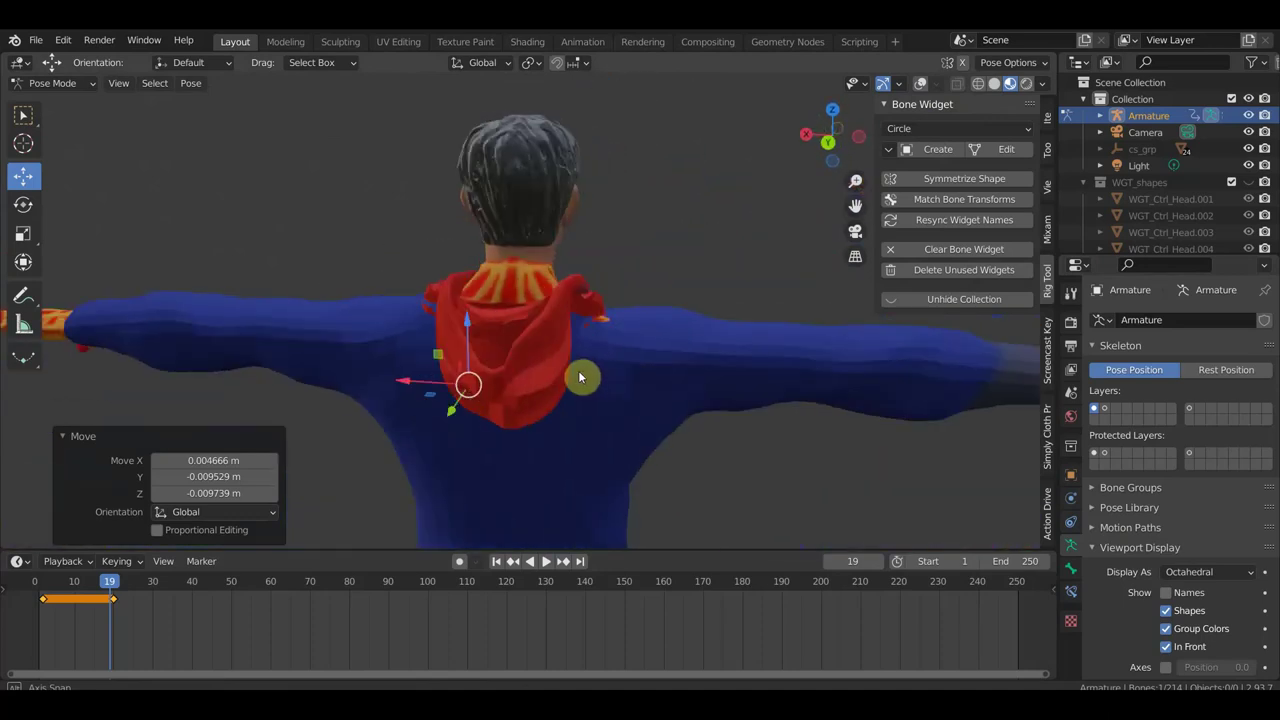
pyautogui.click(528, 378)
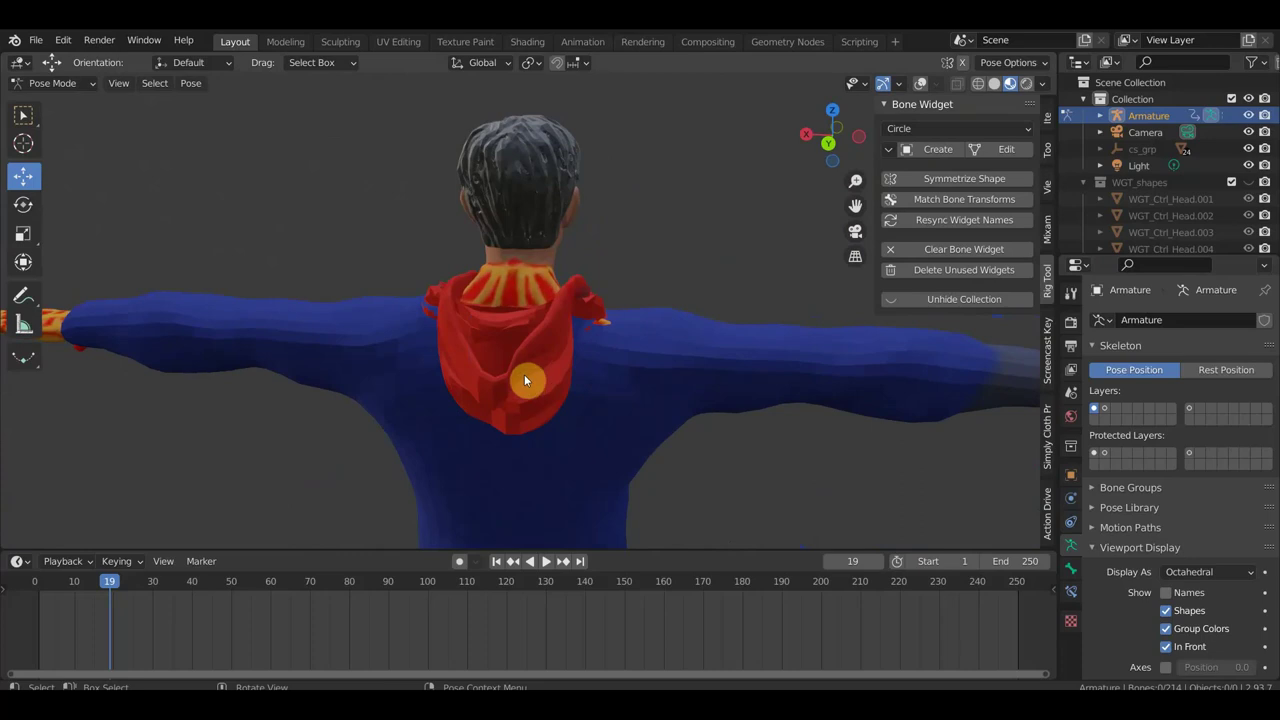
# - Switch from Pose Mode to Object Mode, show overlays again, and select the майка.001 mesh
pyautogui.click(47, 85)
pyautogui.click(58, 102)
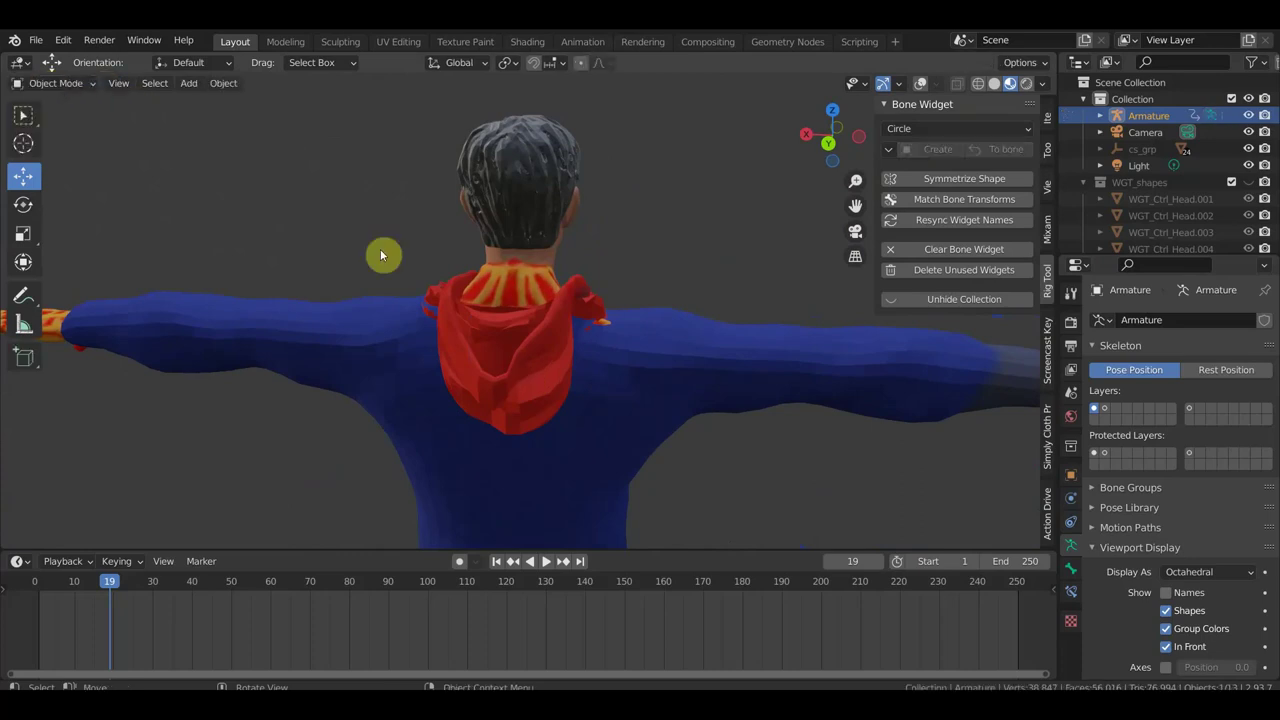
pyautogui.click(540, 376)
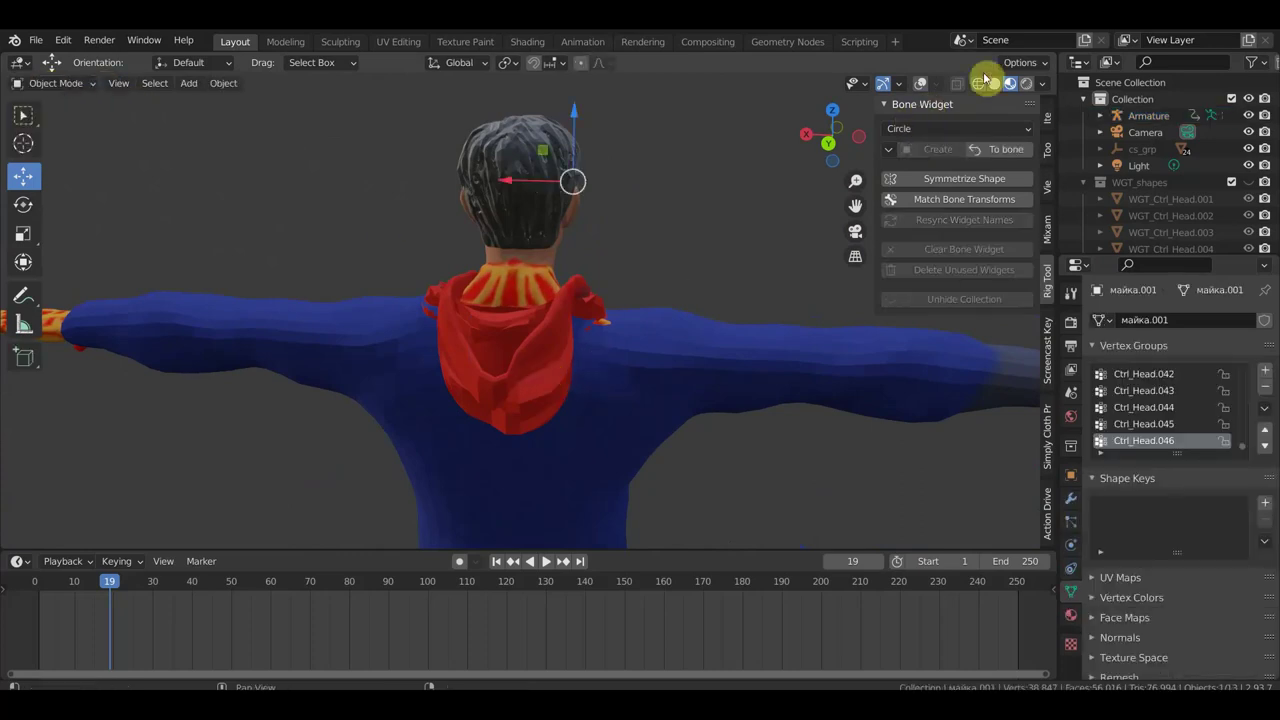
pyautogui.click(921, 83)
pyautogui.click(531, 366)
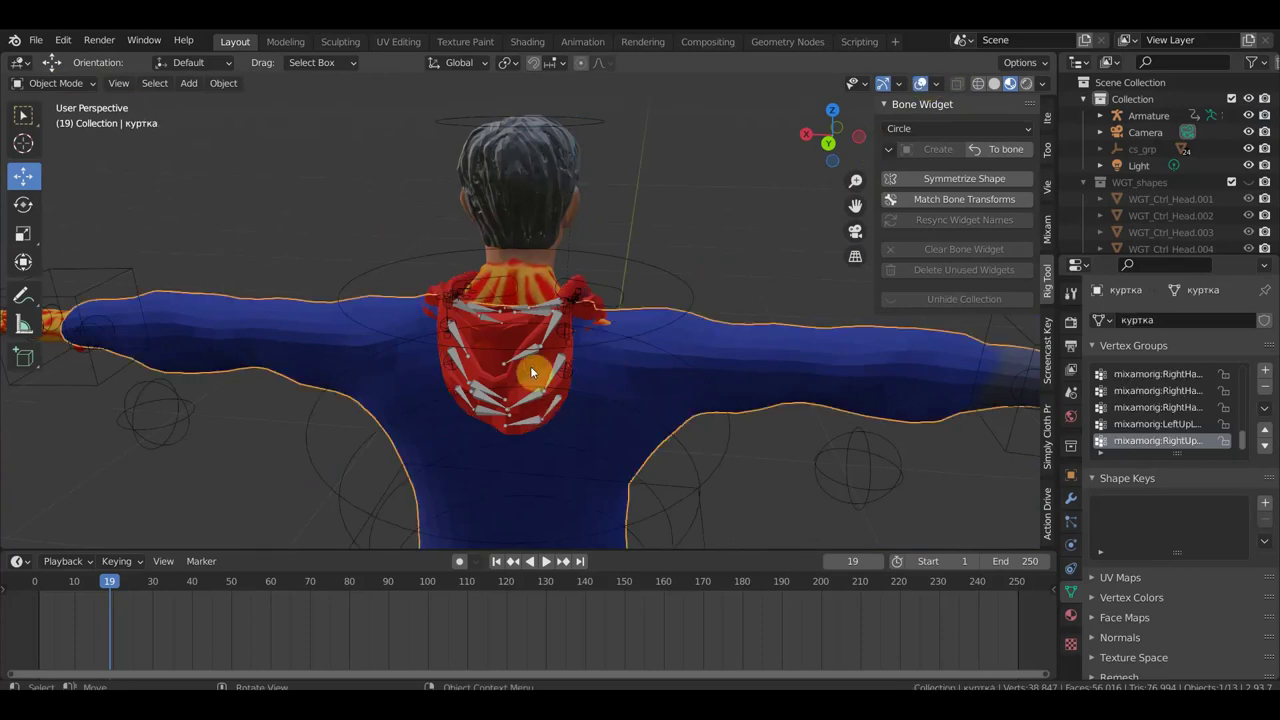
pyautogui.click(534, 368)
pyautogui.rightClick(534, 368)
pyautogui.press('Escape')
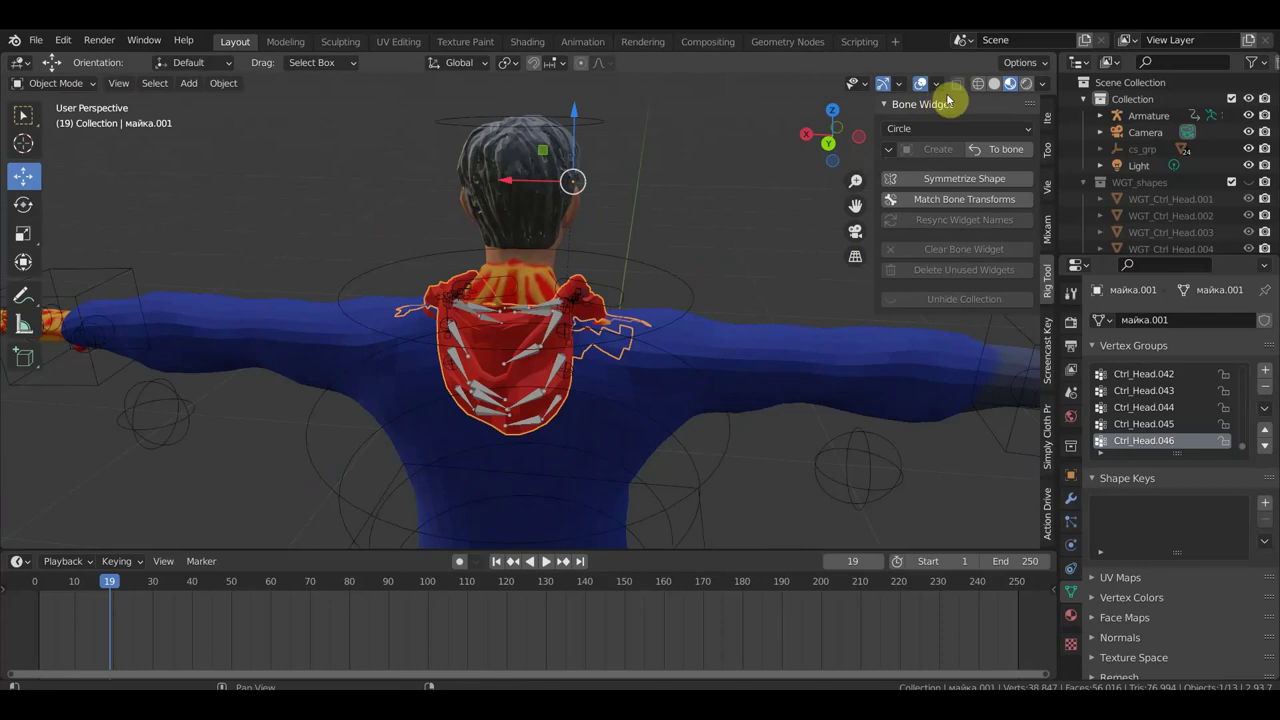
# - With overlays hidden, apply Shade Smooth to the куртка jacket mesh
pyautogui.click(921, 83)
pyautogui.moveTo(723, 297)
pyautogui.mouseDown(button='middle')
pyautogui.moveTo(641, 296)
pyautogui.moveTo(537, 340)
pyautogui.moveTo(666, 317)
pyautogui.moveTo(626, 346)
pyautogui.moveTo(757, 357)
pyautogui.moveTo(691, 343)
pyautogui.moveTo(607, 350)
pyautogui.mouseUp(button='middle')
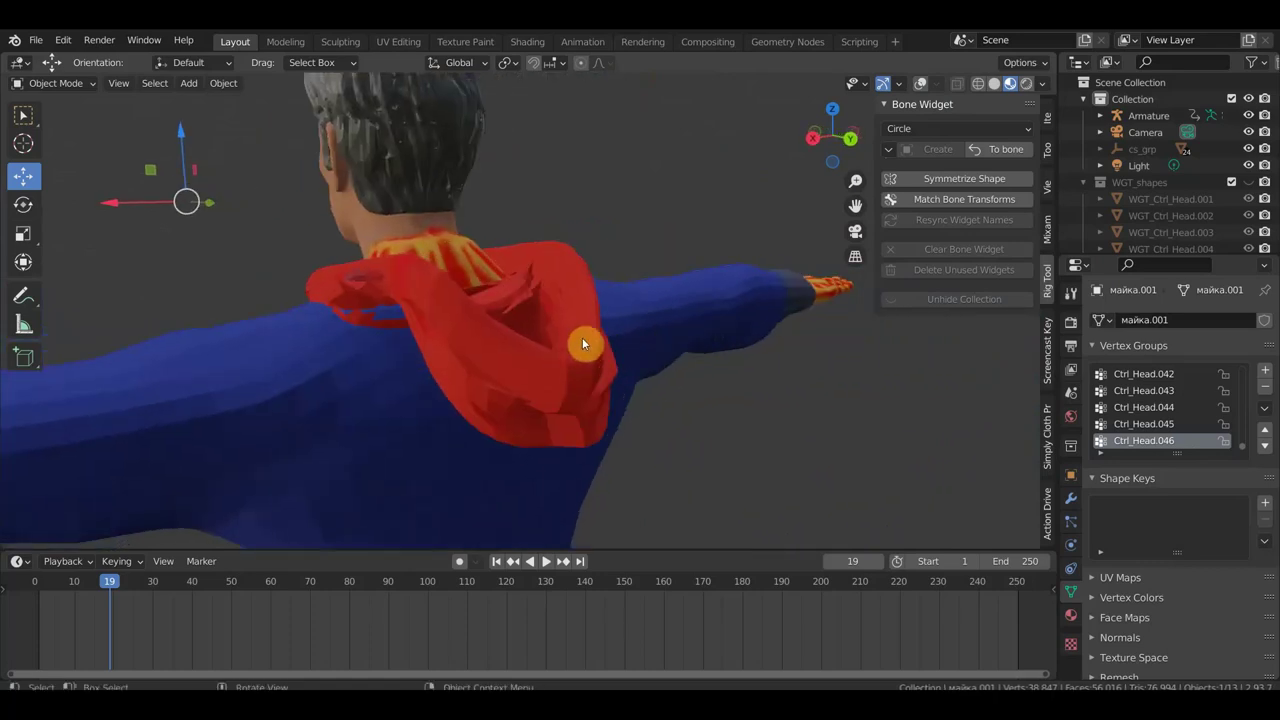
pyautogui.click(575, 308)
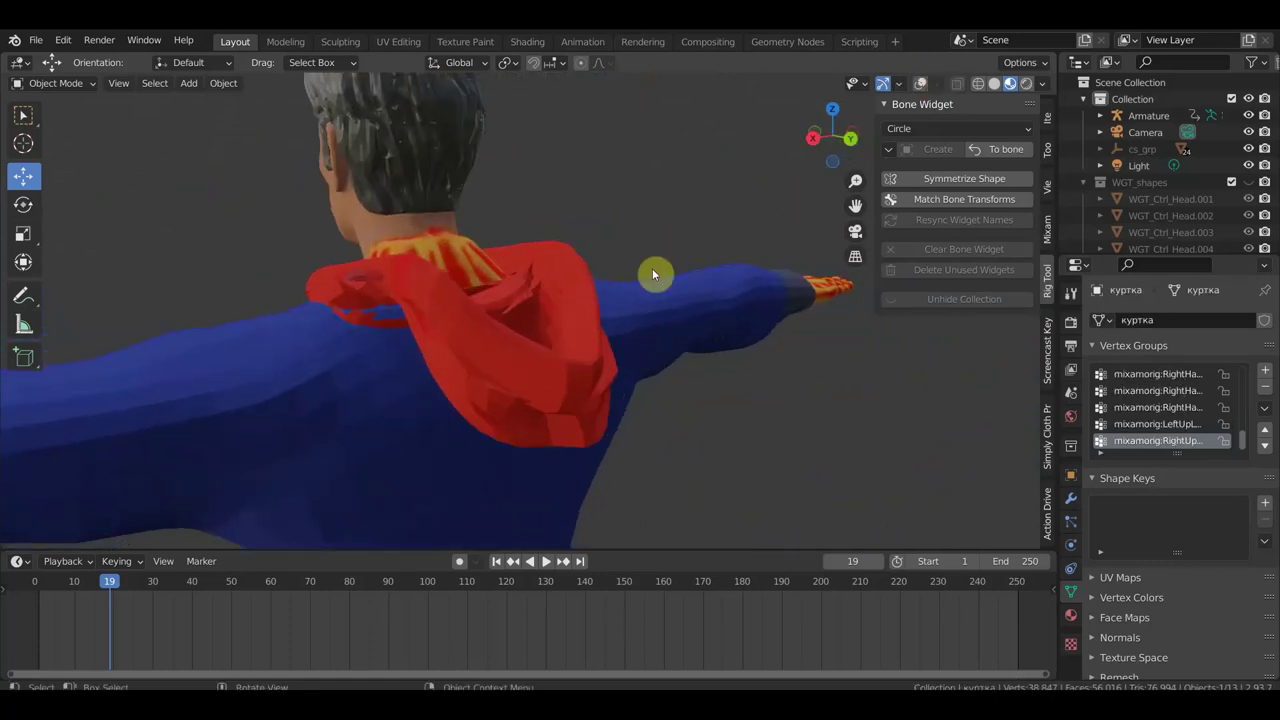
pyautogui.rightClick(573, 314)
pyautogui.click(573, 311)
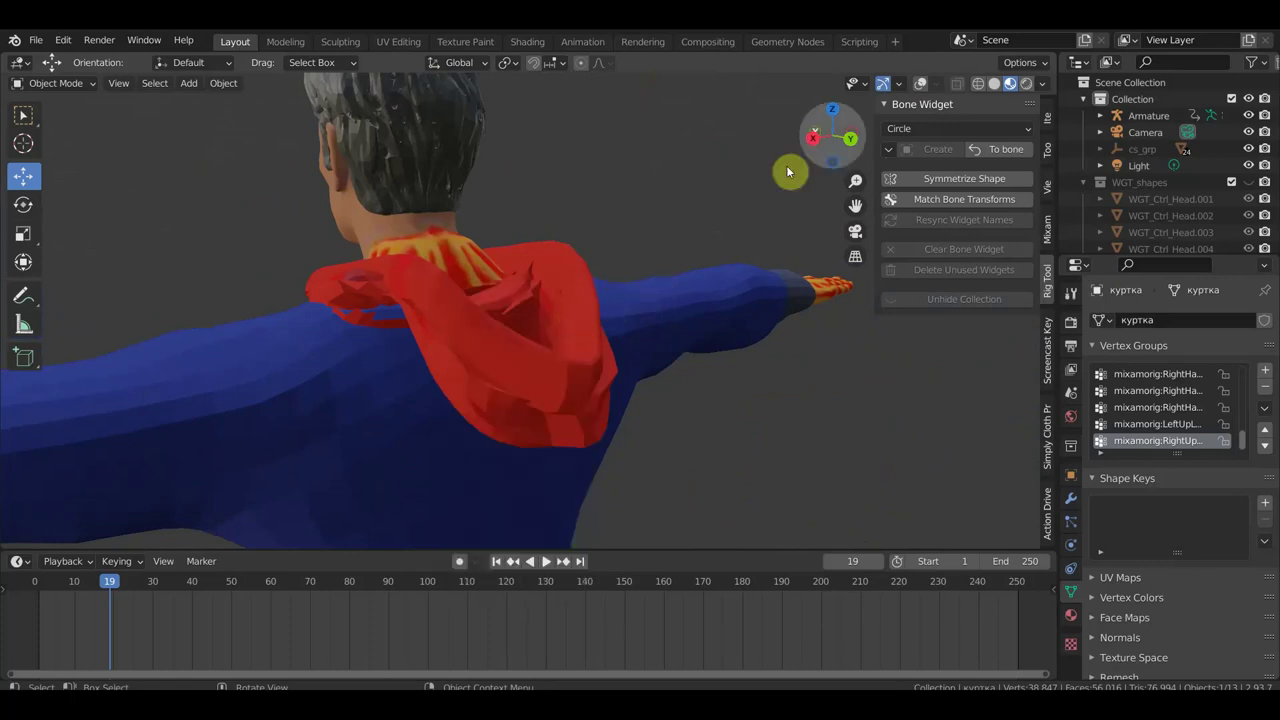
# - Restore overlays and bring up the object context menu for the майка.001 shirt
pyautogui.click(922, 84)
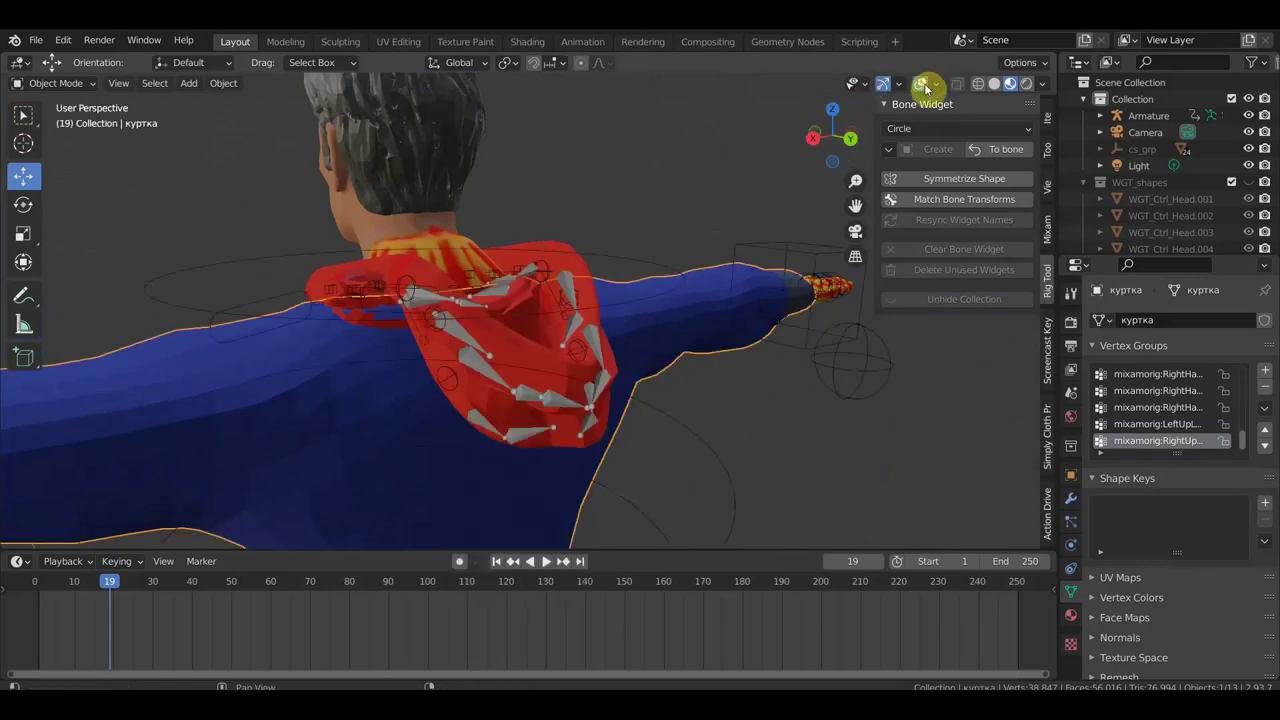
pyautogui.click(567, 268)
pyautogui.rightClick(575, 263)
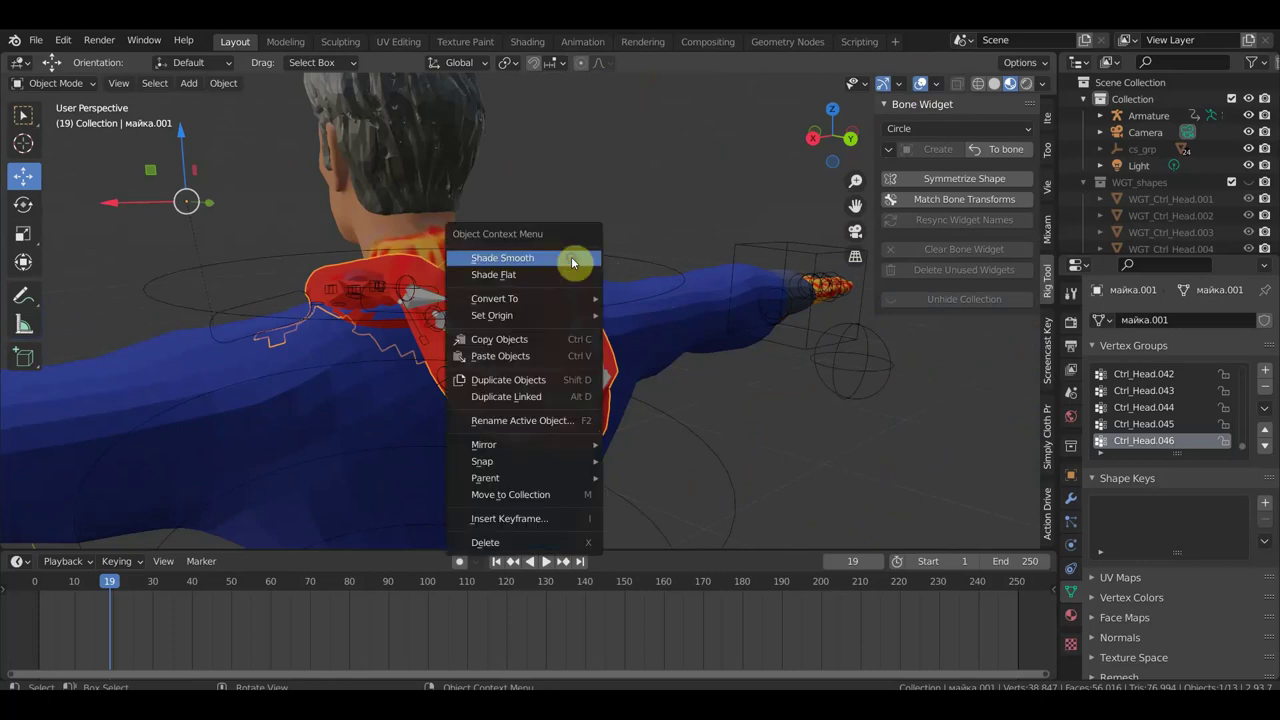
# - Apply Shade Smooth to майка.001 and orbit from the character's back to its front
pyautogui.click(573, 259)
pyautogui.moveTo(608, 271)
pyautogui.mouseDown(button='middle')
pyautogui.moveTo(541, 275)
pyautogui.moveTo(617, 354)
pyautogui.moveTo(680, 349)
pyautogui.moveTo(730, 387)
pyautogui.moveTo(589, 371)
pyautogui.mouseUp(button='middle')
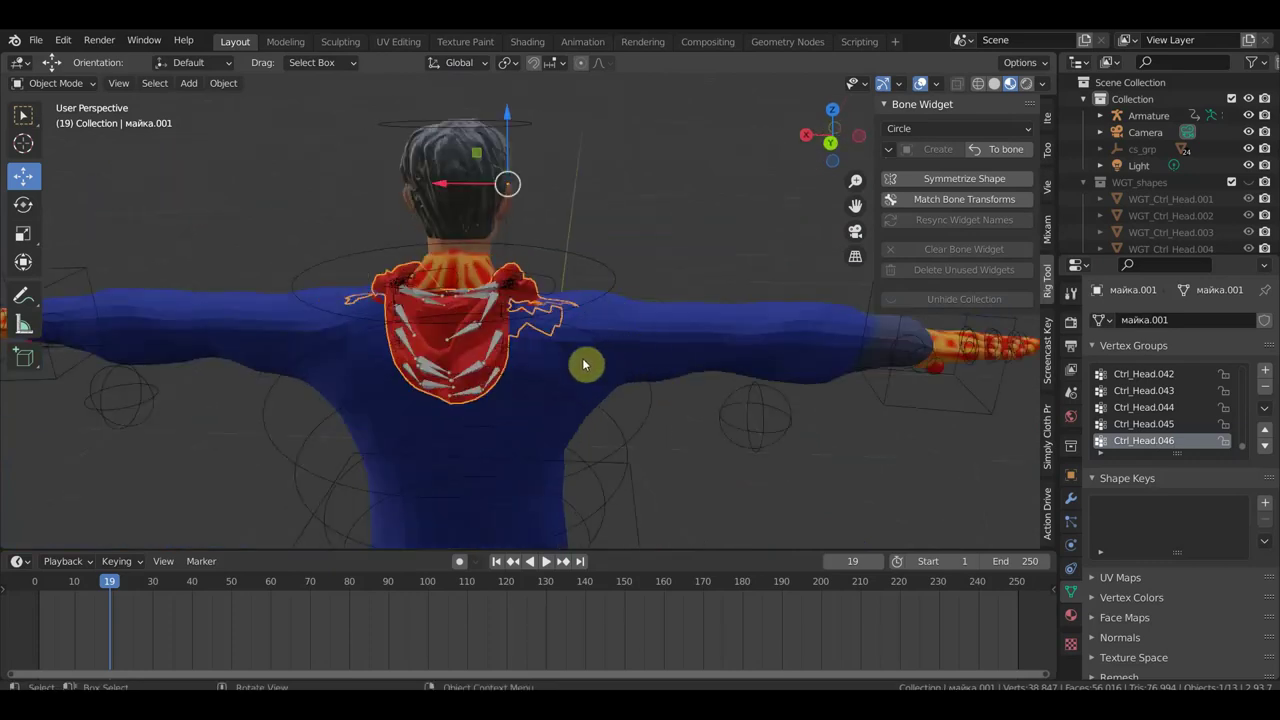
pyautogui.moveTo(692, 354)
pyautogui.mouseDown(button='middle')
pyautogui.moveTo(577, 337)
pyautogui.moveTo(386, 349)
pyautogui.moveTo(334, 337)
pyautogui.moveTo(393, 354)
pyautogui.mouseUp(button='middle')
pyautogui.scroll(-1, 393, 354)
pyautogui.scroll(-3, 411, 294)
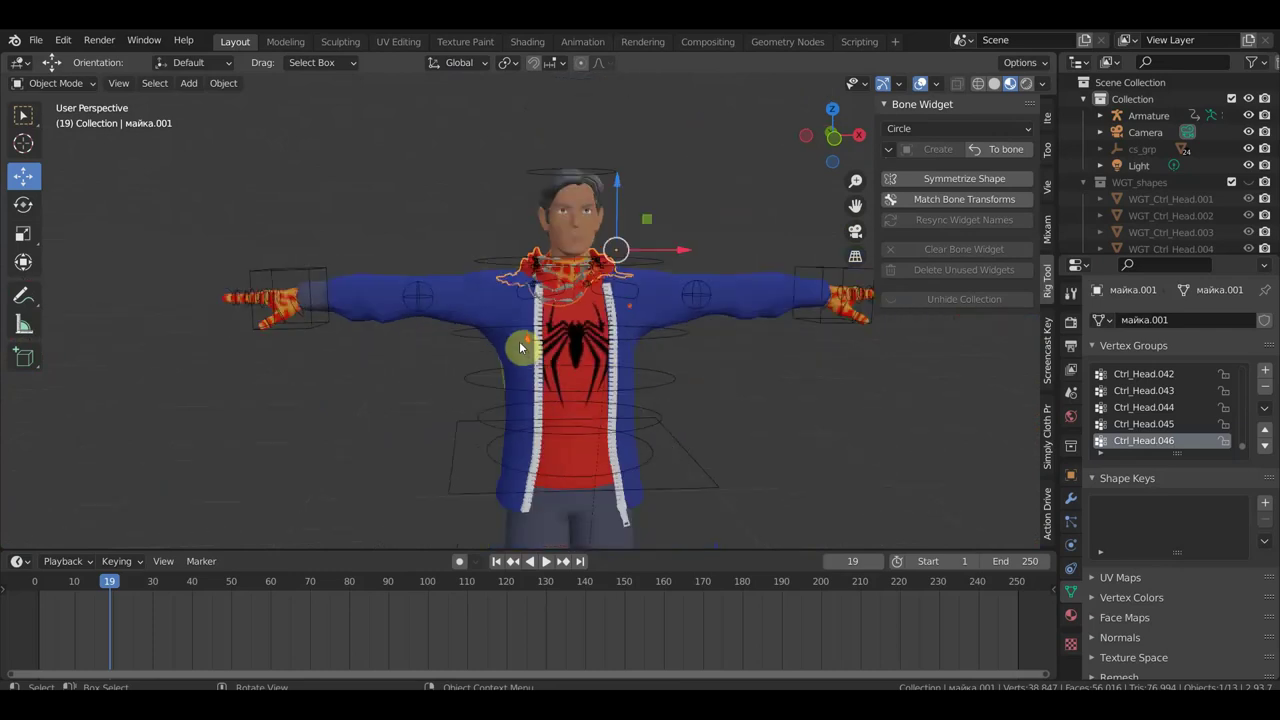
pyautogui.scroll(-2, 523, 346)
# - Inspect the character in side and front orthographic views, zooming and panning down to the legs
pyautogui.press('KP_3')
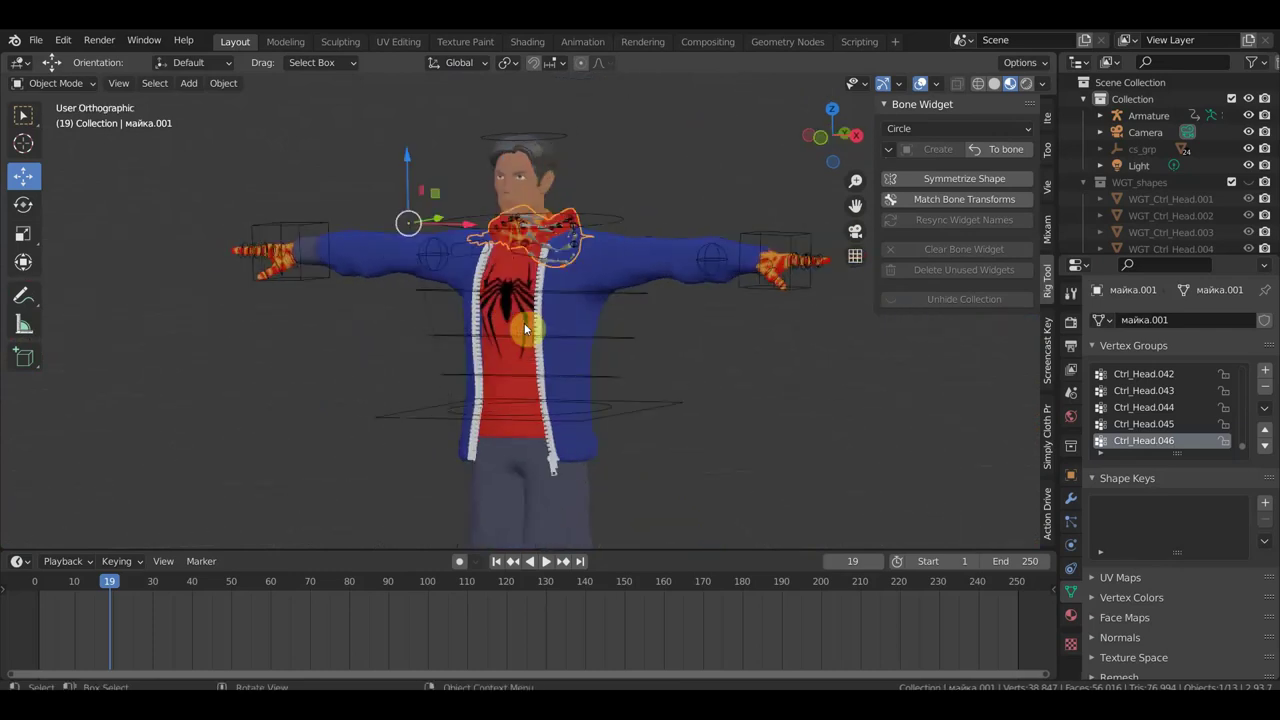
pyautogui.press('KP_1')
pyautogui.scroll(5, 560, 350)
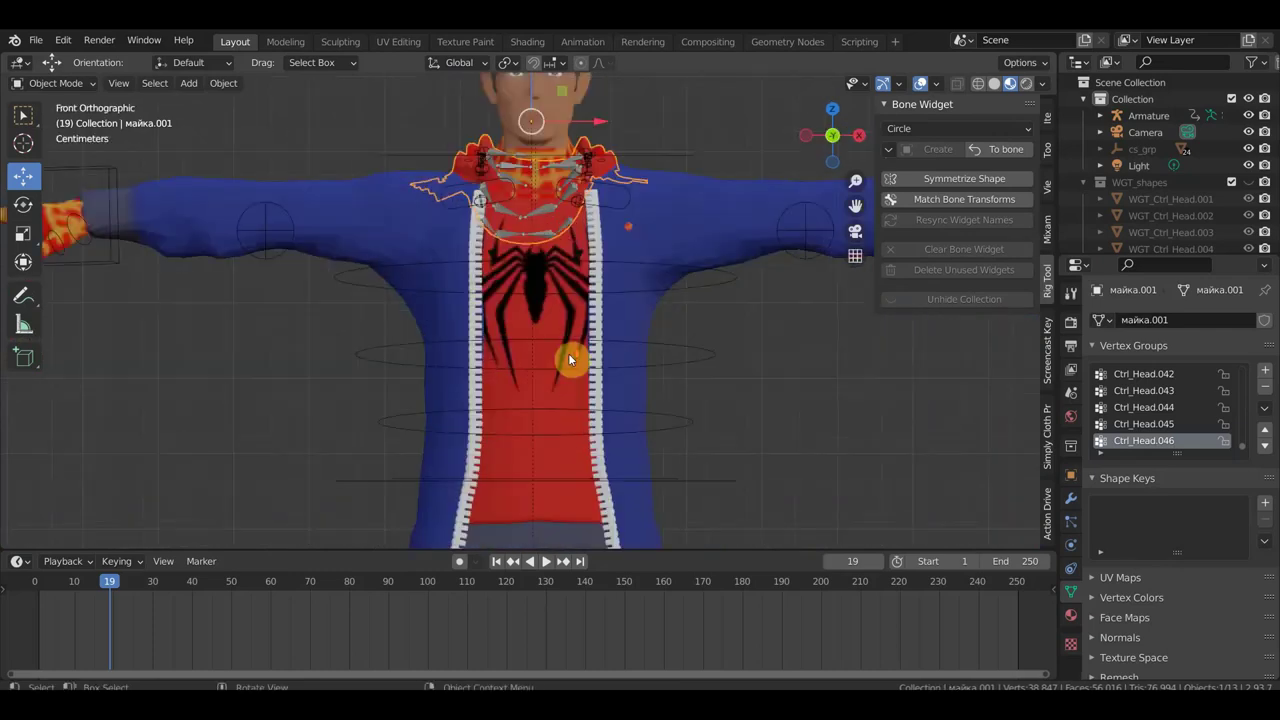
pyautogui.scroll(-3, 580, 375)
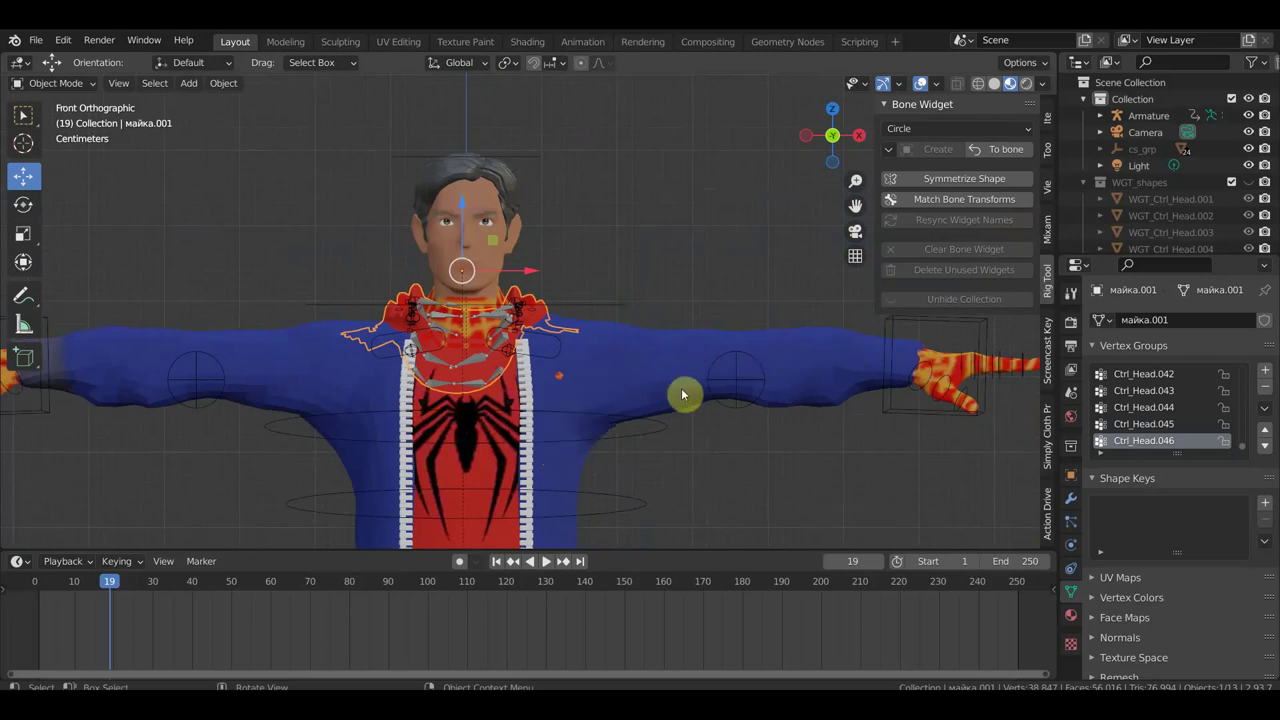
pyautogui.scroll(2, 650, 385)
pyautogui.rightClick(666, 385)
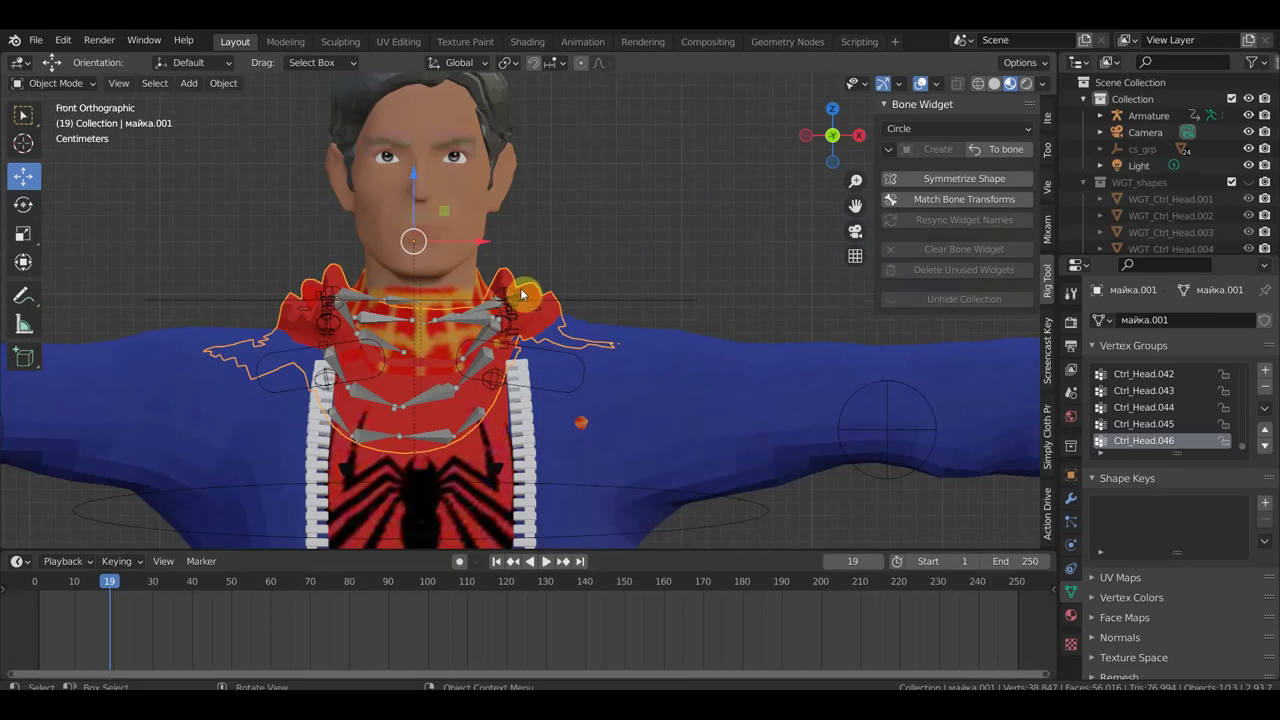
pyautogui.scroll(-4, 600, 380)
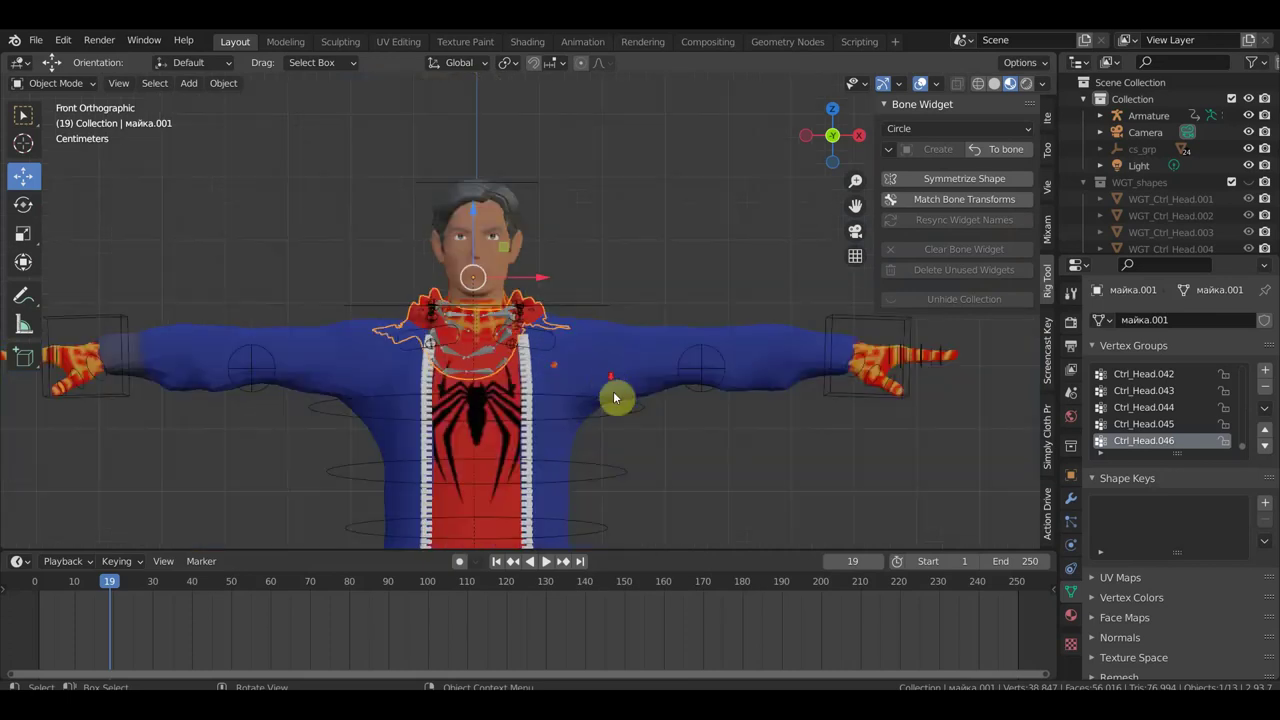
pyautogui.scroll(-3, 625, 415)
pyautogui.keyDown('shift'); pyautogui.moveTo(669, 448); pyautogui.dragTo(666, 303, button='middle'); pyautogui.keyUp('shift')
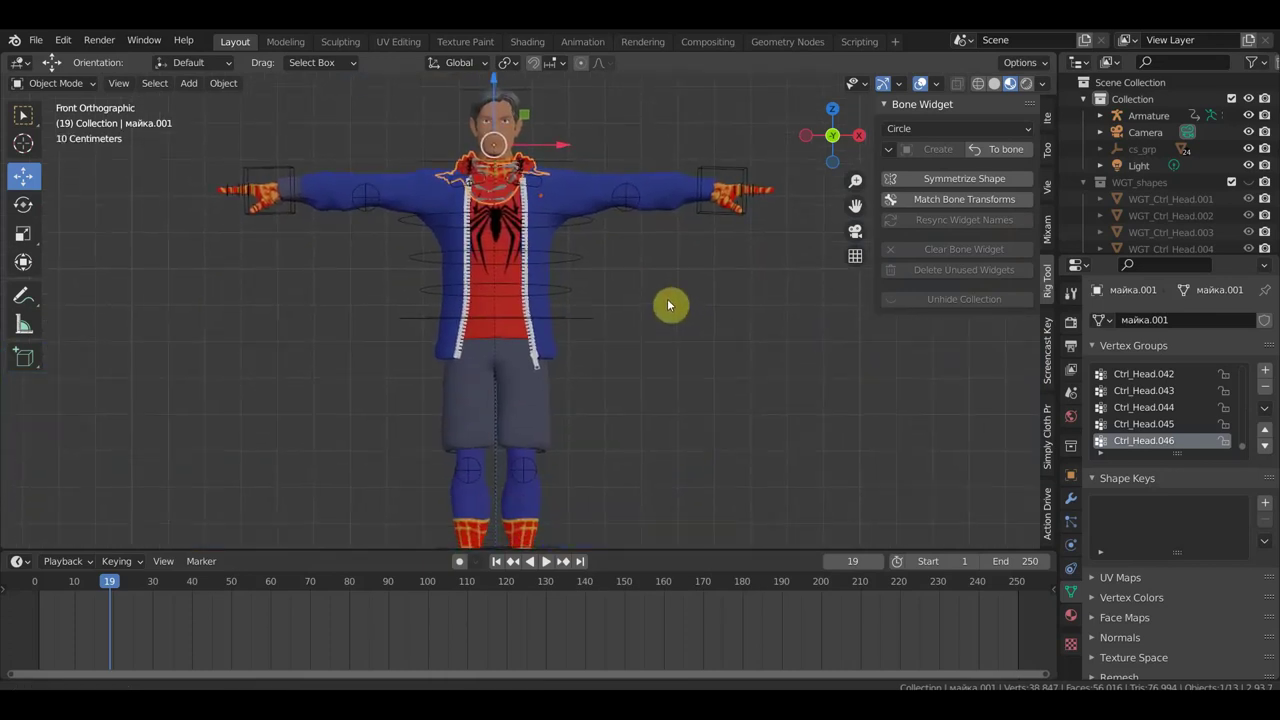
pyautogui.scroll(-1, 669, 300)
pyautogui.scroll(-1, 669, 300)
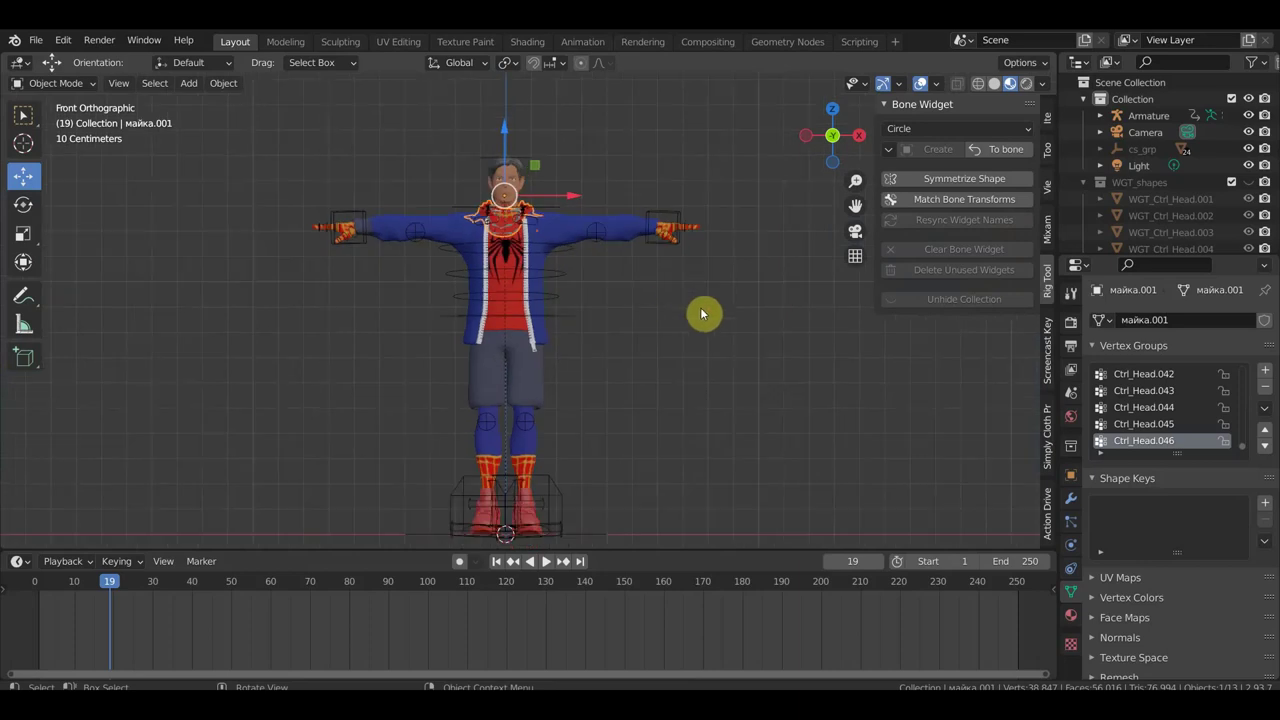
pyautogui.click(17, 118)
pyautogui.moveTo(520, 320); pyautogui.dragTo(548, 327, button='middle')
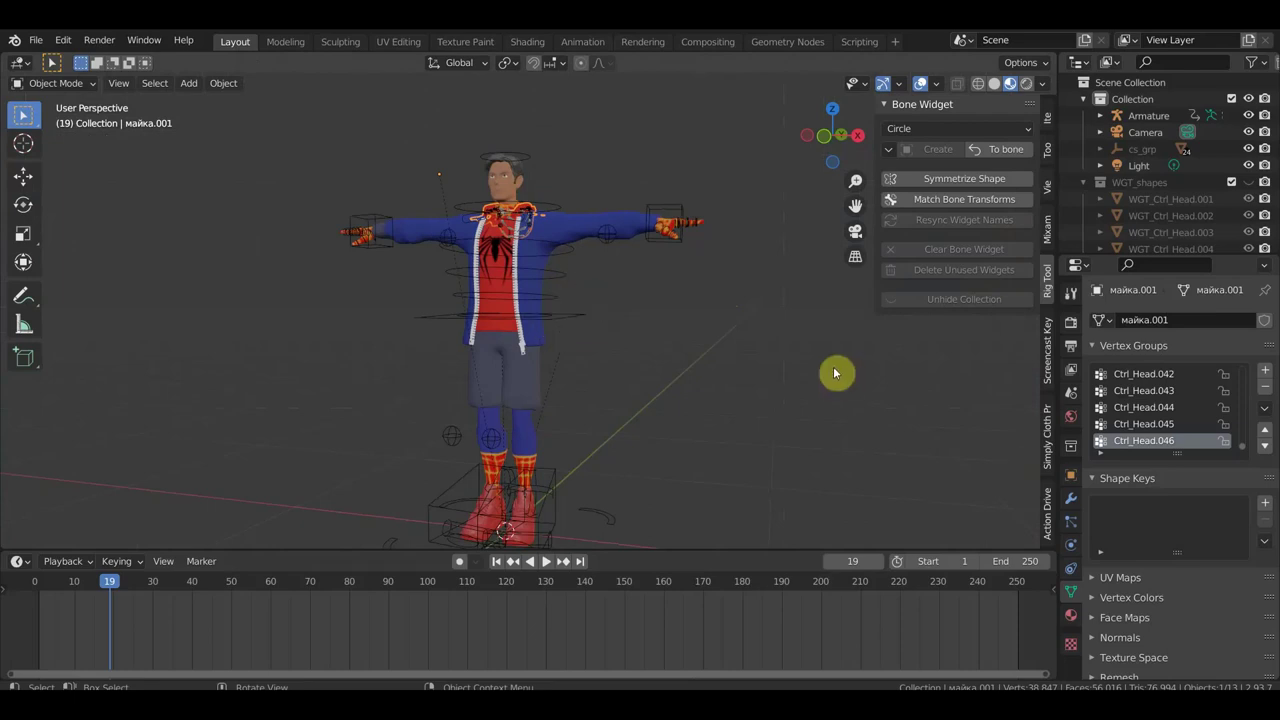
# - Select the Armature rig and open its Viewport Display 'Display As' dropdown, currently Octahedral
pyautogui.scroll(-2, 828, 374)
pyautogui.moveTo(828, 374); pyautogui.dragTo(743, 400, button='middle')
pyautogui.scroll(2, 763, 366)
pyautogui.scroll(2, 763, 366)
pyautogui.scroll(3, 714, 470)
pyautogui.keyDown('shift'); pyautogui.moveTo(691, 446); pyautogui.dragTo(718, 390, button='middle'); pyautogui.keyUp('shift')
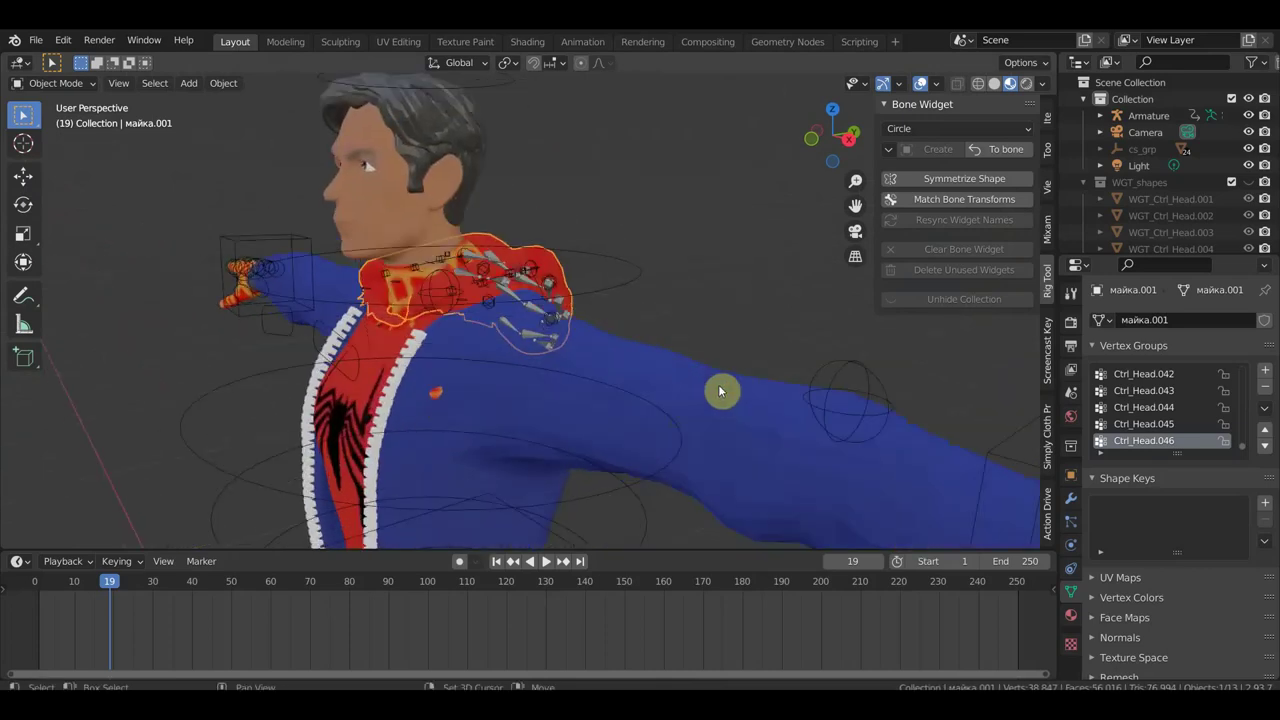
pyautogui.click(615, 291)
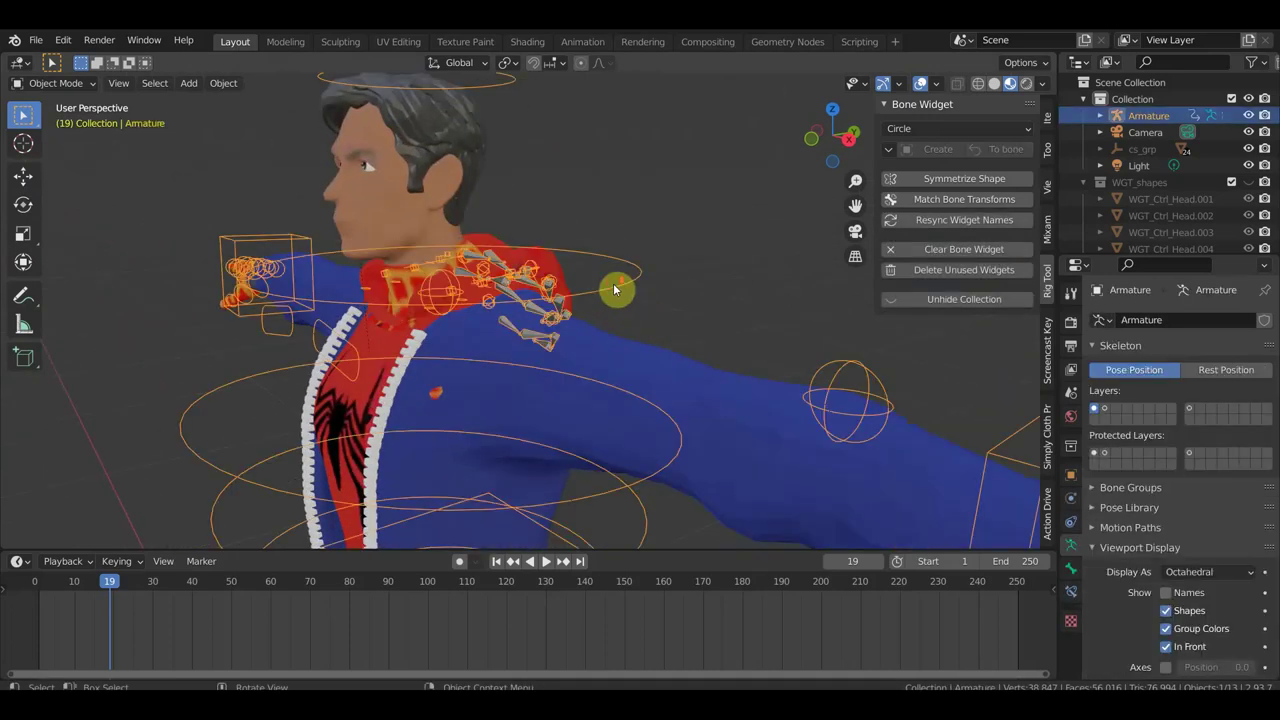
pyautogui.moveTo(614, 290); pyautogui.dragTo(660, 290, button='middle')
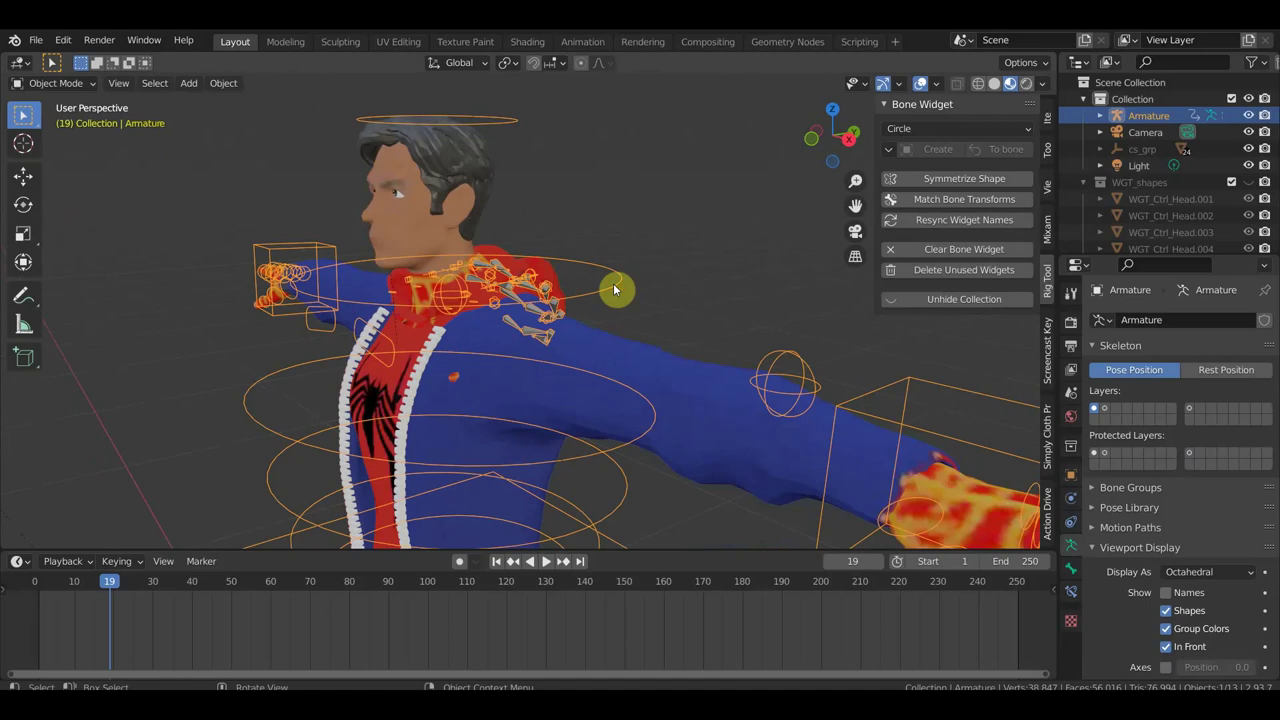
pyautogui.click(1196, 575)
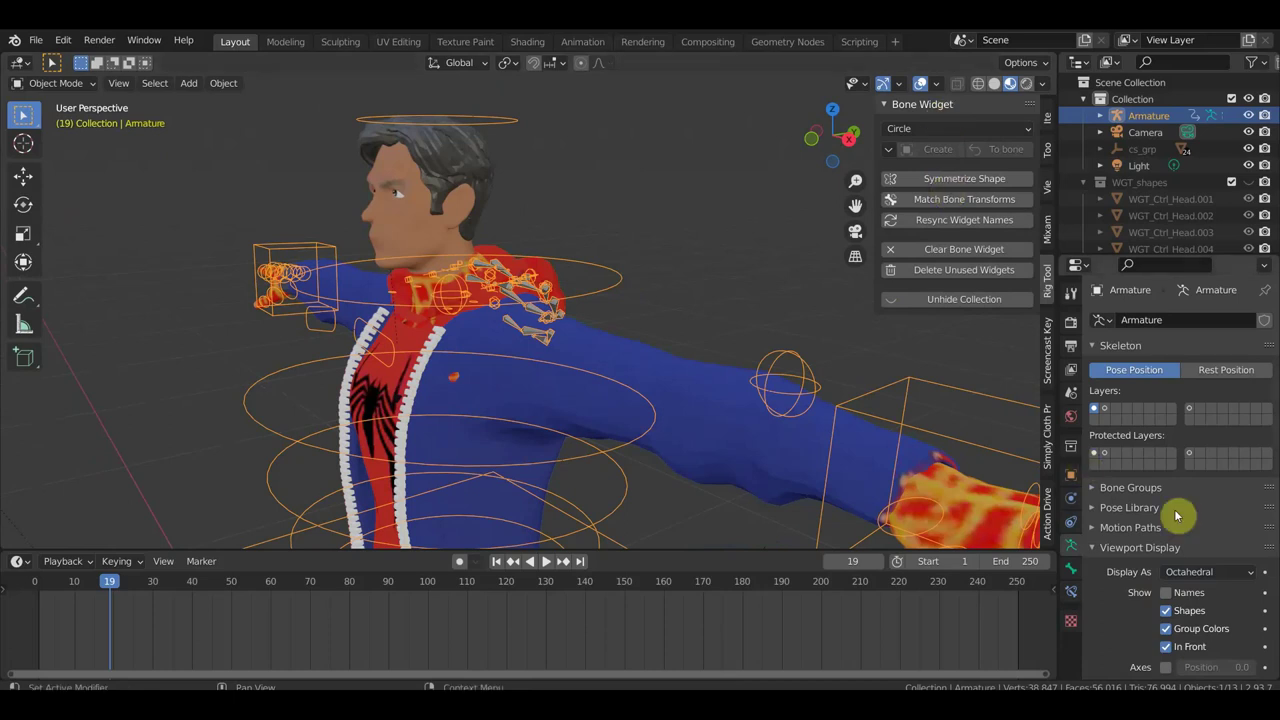
pyautogui.click(1202, 575)
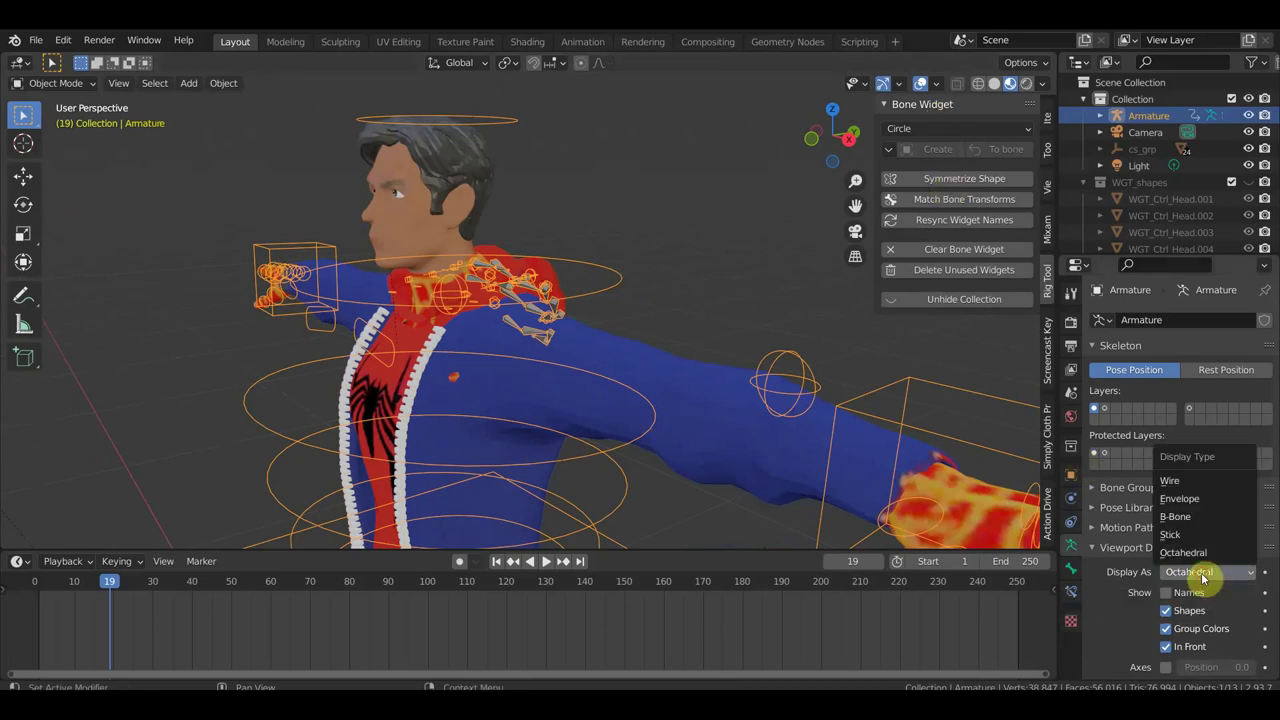
# - Change bone display from Octahedral to B-Bone, then Stick, and orbit around the hood rig
pyautogui.click(1194, 516)
pyautogui.moveTo(871, 423)
pyautogui.mouseDown(button='middle')
pyautogui.moveTo(640, 434)
pyautogui.moveTo(740, 445)
pyautogui.mouseUp(button='middle')
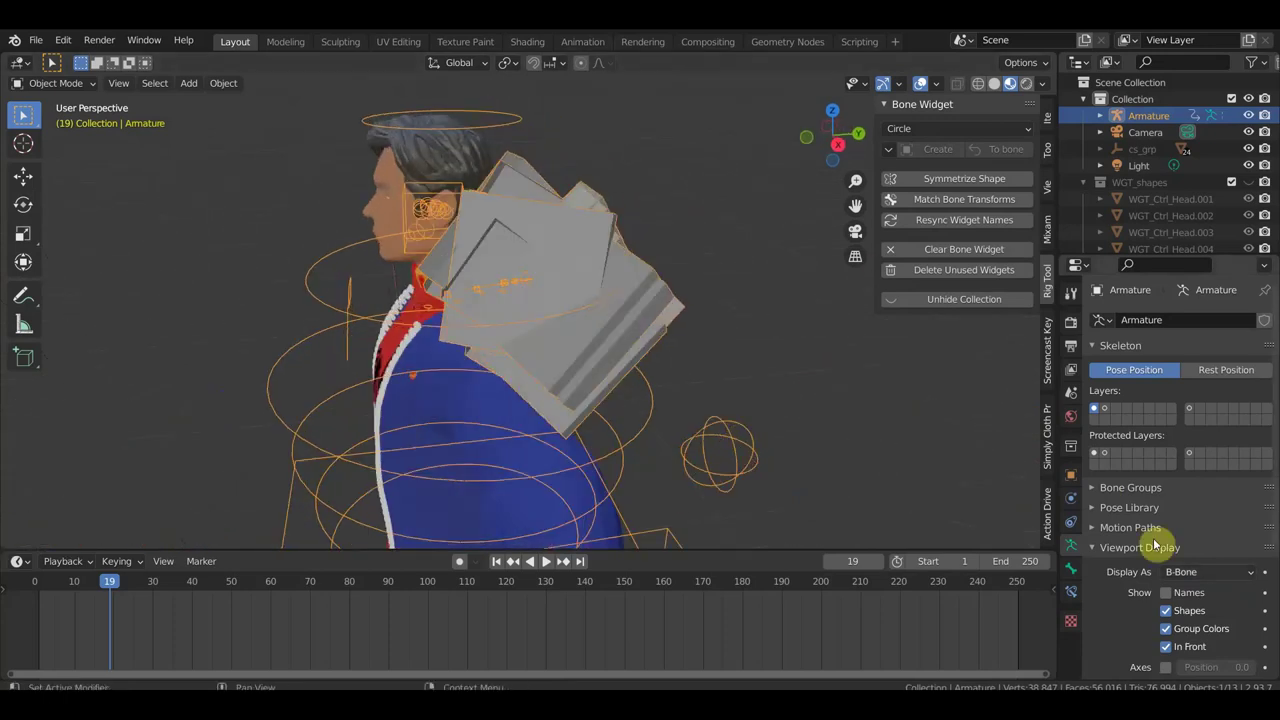
pyautogui.click(1216, 575)
pyautogui.click(1190, 541)
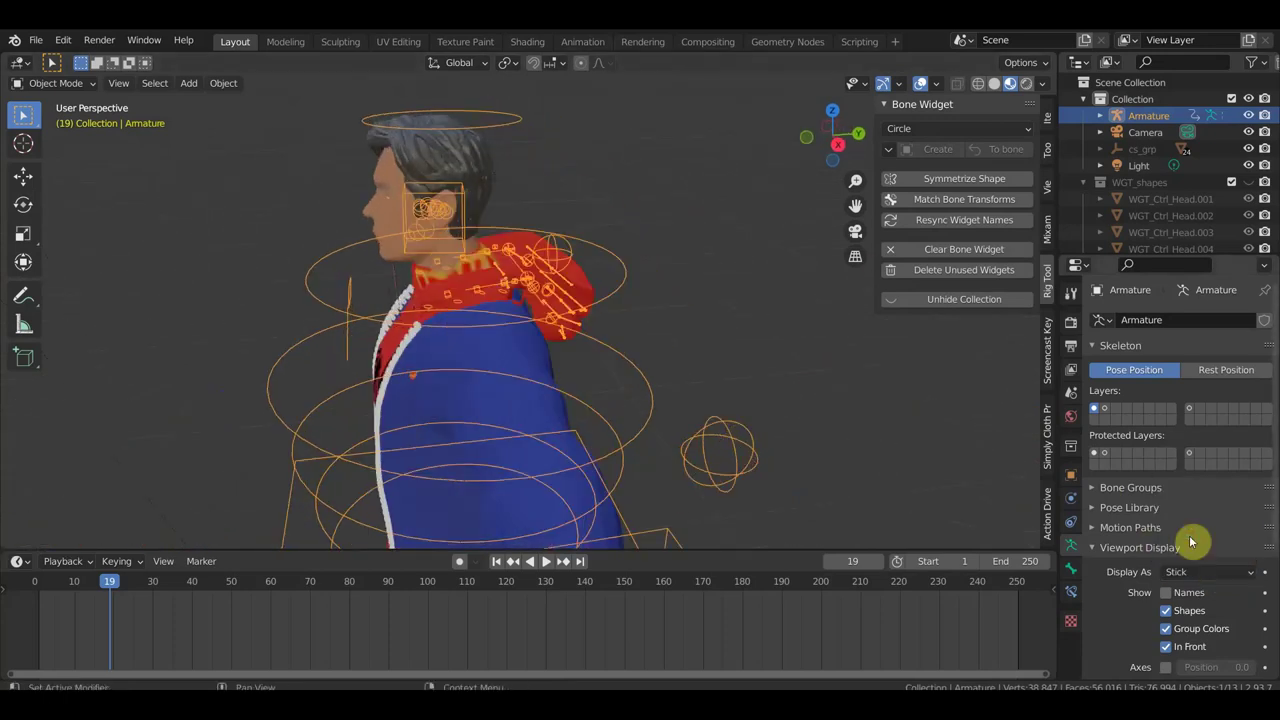
pyautogui.moveTo(677, 366)
pyautogui.mouseDown(button='middle')
pyautogui.moveTo(571, 391)
pyautogui.moveTo(731, 380)
pyautogui.mouseUp(button='middle')
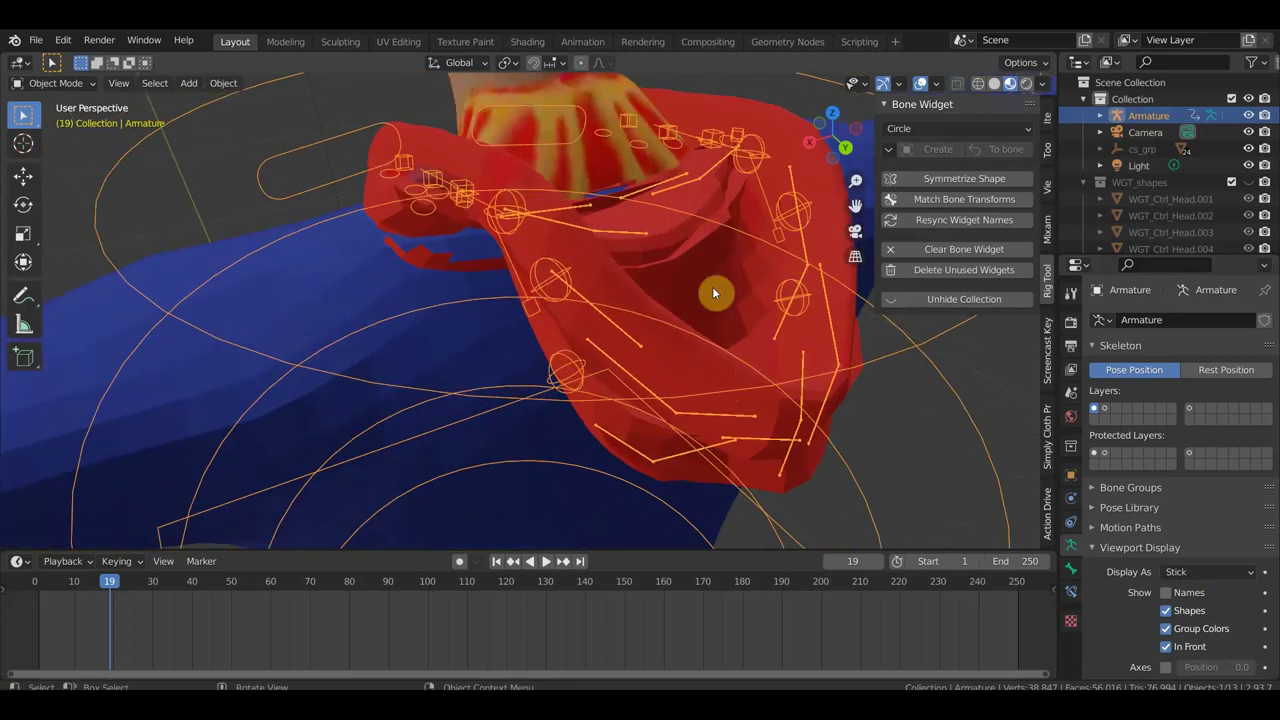
pyautogui.moveTo(783, 289); pyautogui.dragTo(706, 286, button='middle')
pyautogui.scroll(-3, 706, 290)
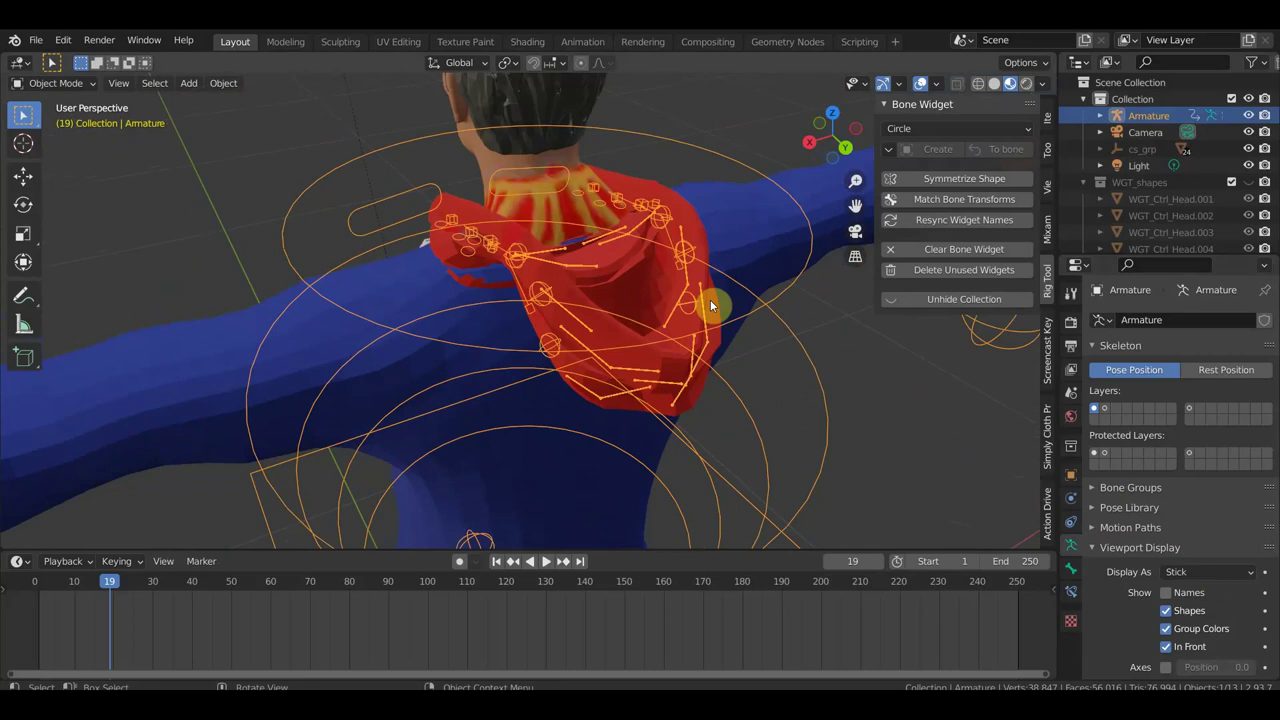
pyautogui.scroll(-3, 710, 303)
pyautogui.moveTo(705, 307)
pyautogui.mouseDown(button='middle')
pyautogui.moveTo(585, 273)
pyautogui.moveTo(644, 274)
pyautogui.moveTo(623, 323)
pyautogui.moveTo(703, 323)
pyautogui.moveTo(654, 346)
pyautogui.moveTo(751, 346)
pyautogui.moveTo(772, 326)
pyautogui.moveTo(623, 333)
pyautogui.mouseUp(button='middle')
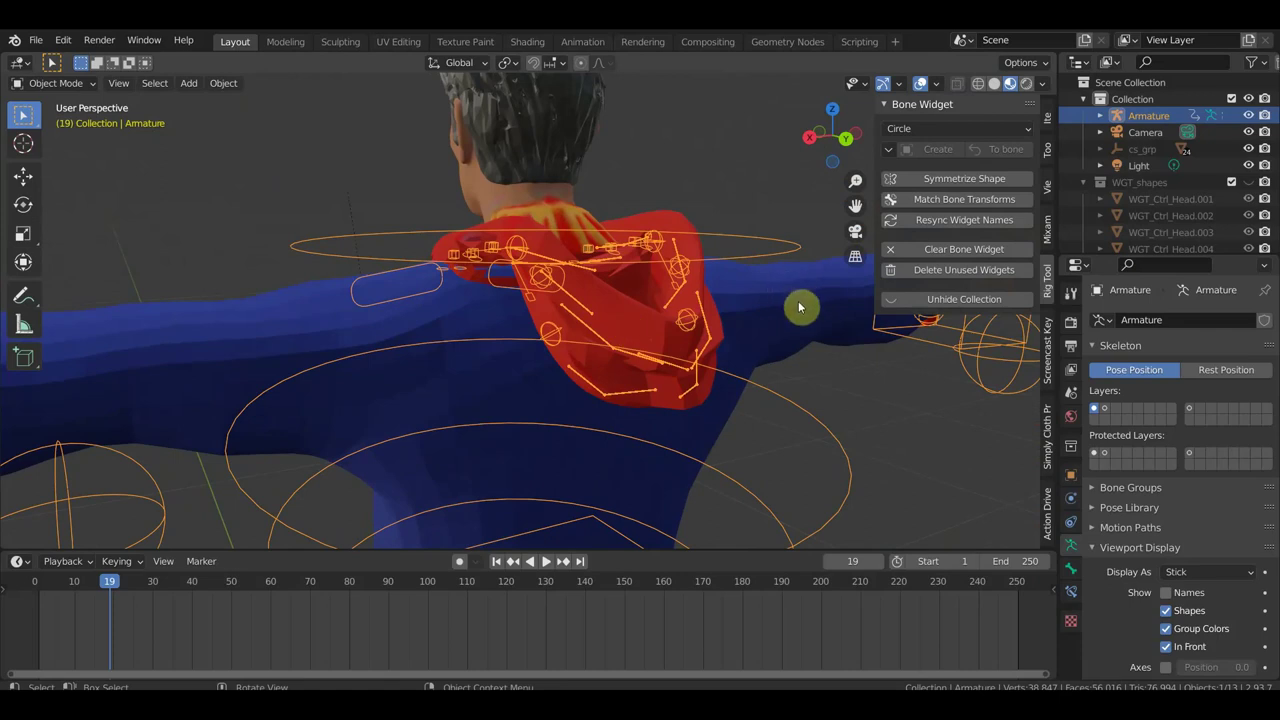